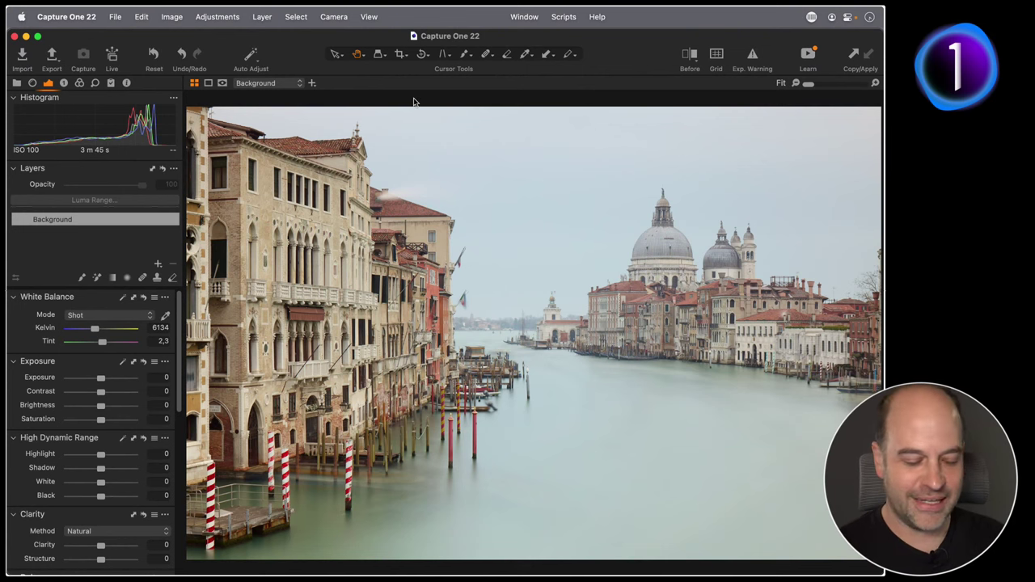
Switch between browser and viewer, viewing the Beijing and Venice photos full size.
{"action": "key", "text": "super+alt+v"}
{"action": "key", "text": "super+alt+v"}
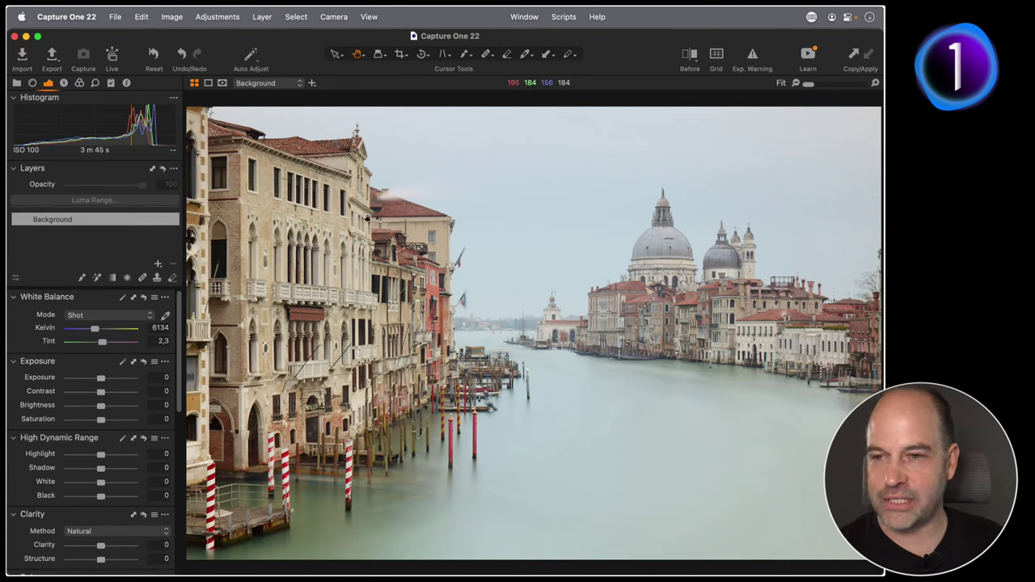
{"action": "key", "text": "alt+super+n"}
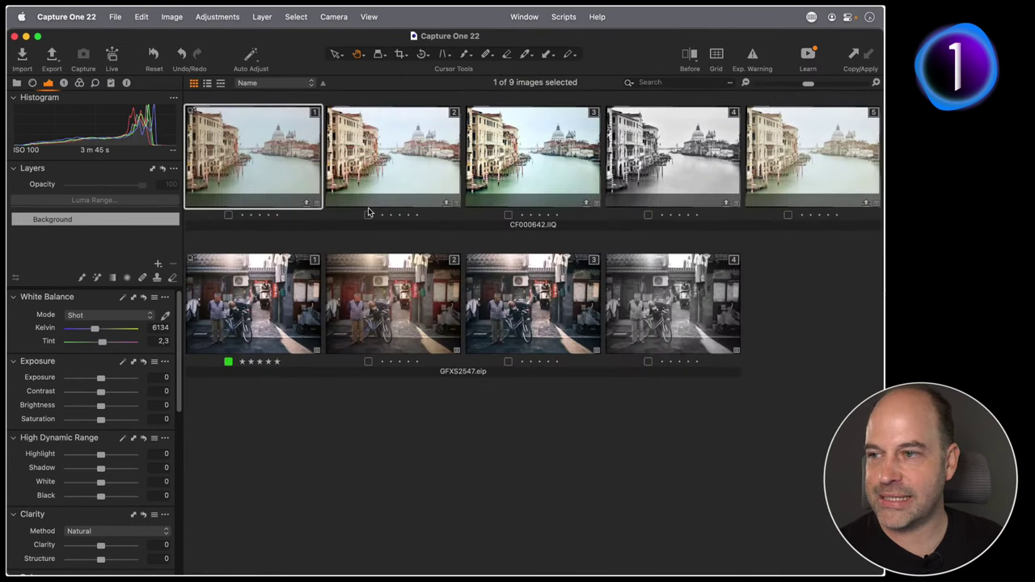
{"action": "double_click", "coordinate": [257, 322]}
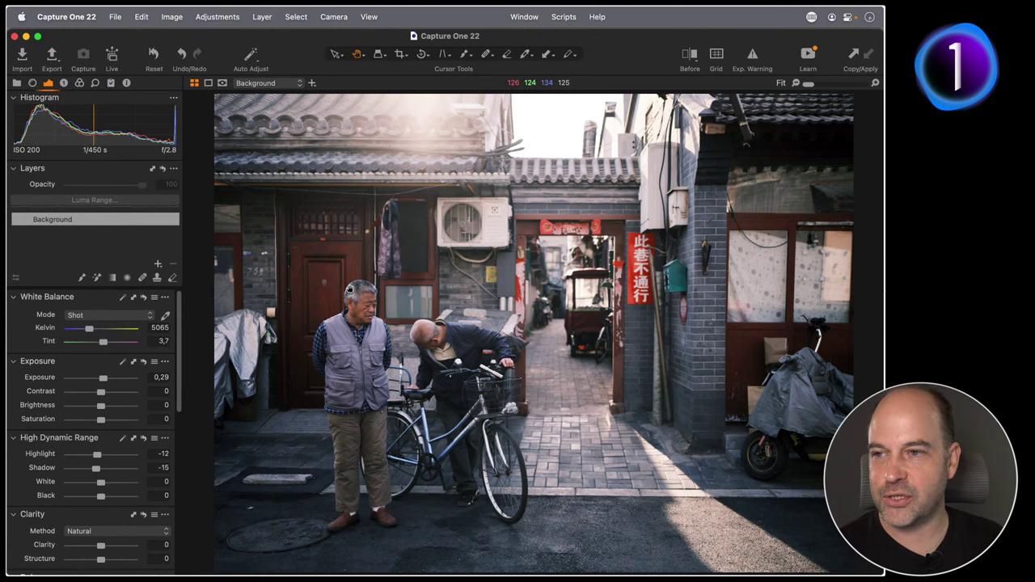
{"action": "key", "text": "super+alt+v"}
{"action": "double_click", "coordinate": [276, 194]}
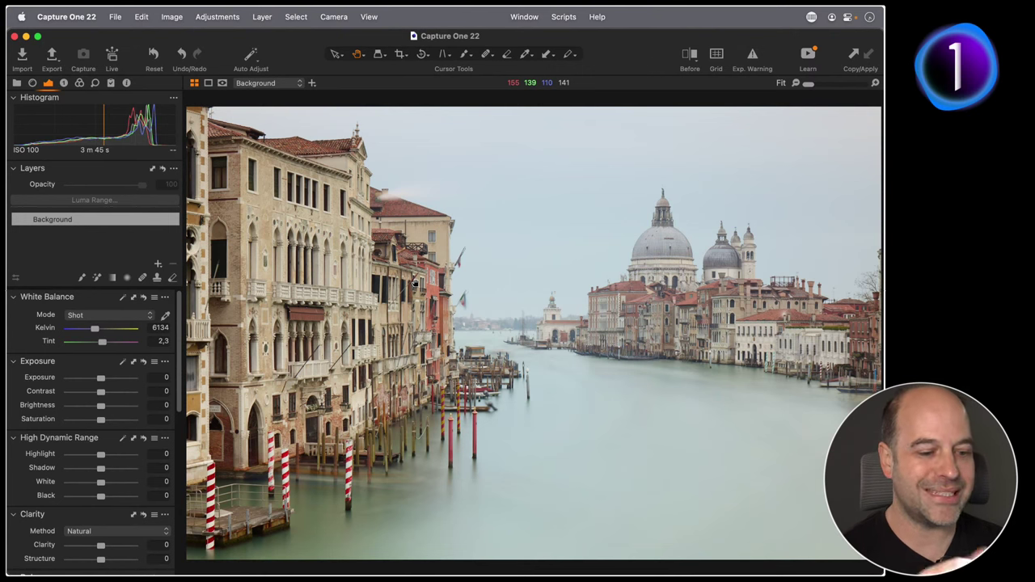
{"action": "key", "text": "alt+super+v"}
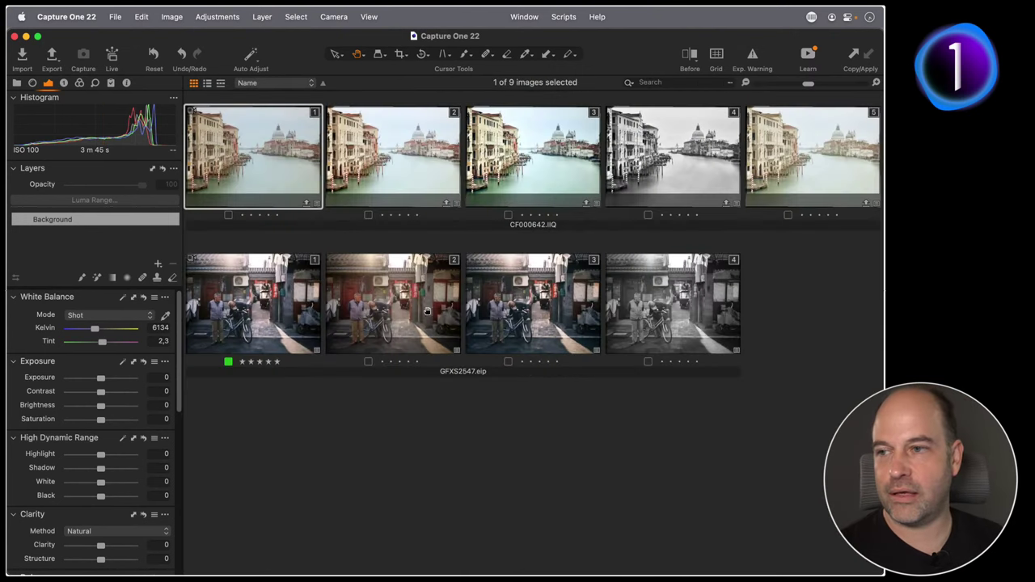
Compare the Beijing photo with its original via Before/After, then select the first Venice variant.
{"action": "double_click", "coordinate": [292, 311]}
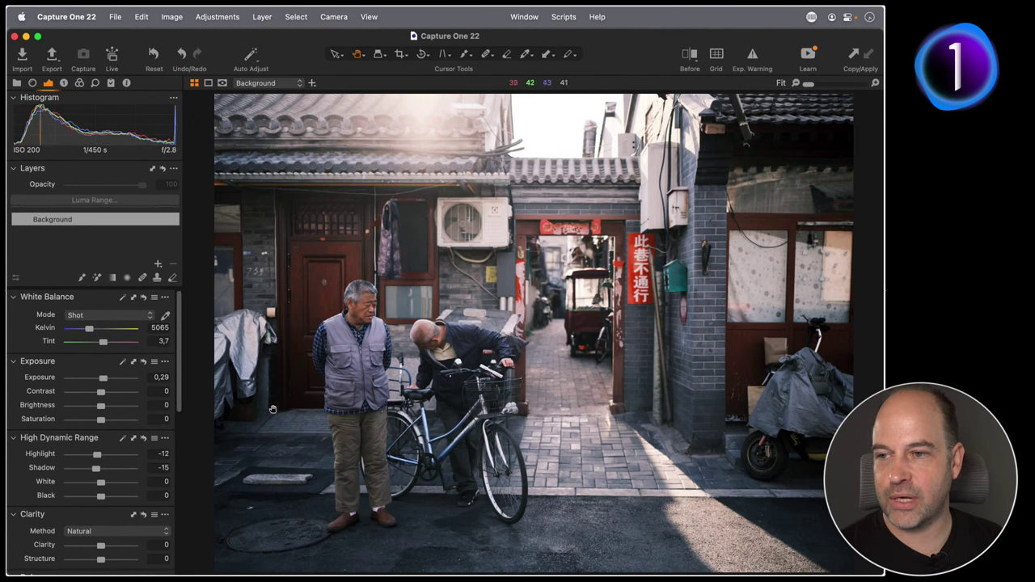
{"action": "key", "text": "y"}
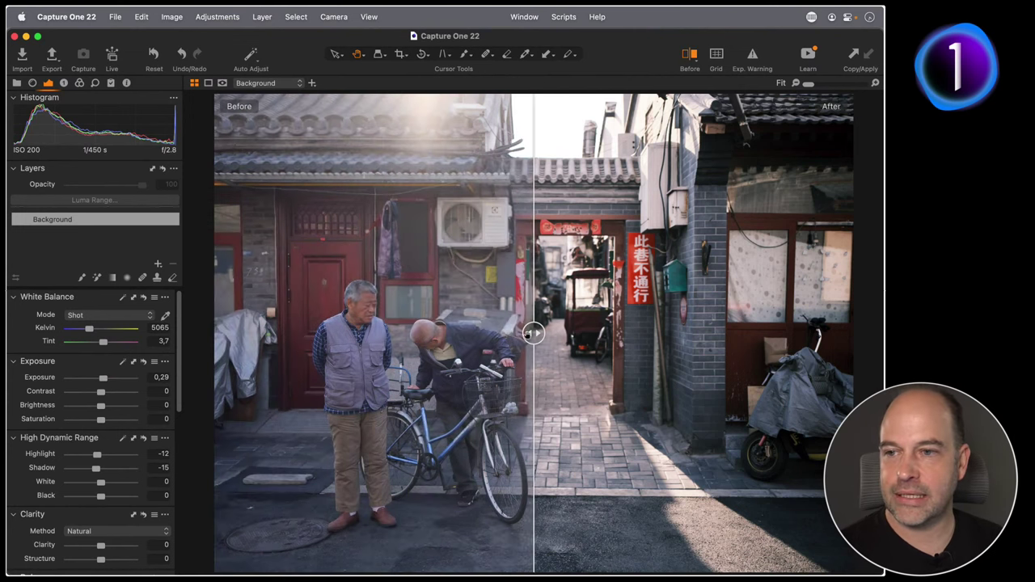
{"action": "mouse_move", "coordinate": [534, 332]}
{"action": "left_mouse_down"}
{"action": "mouse_move", "coordinate": [814, 331]}
{"action": "mouse_move", "coordinate": [532, 332]}
{"action": "left_mouse_up"}
{"action": "key", "text": "y"}
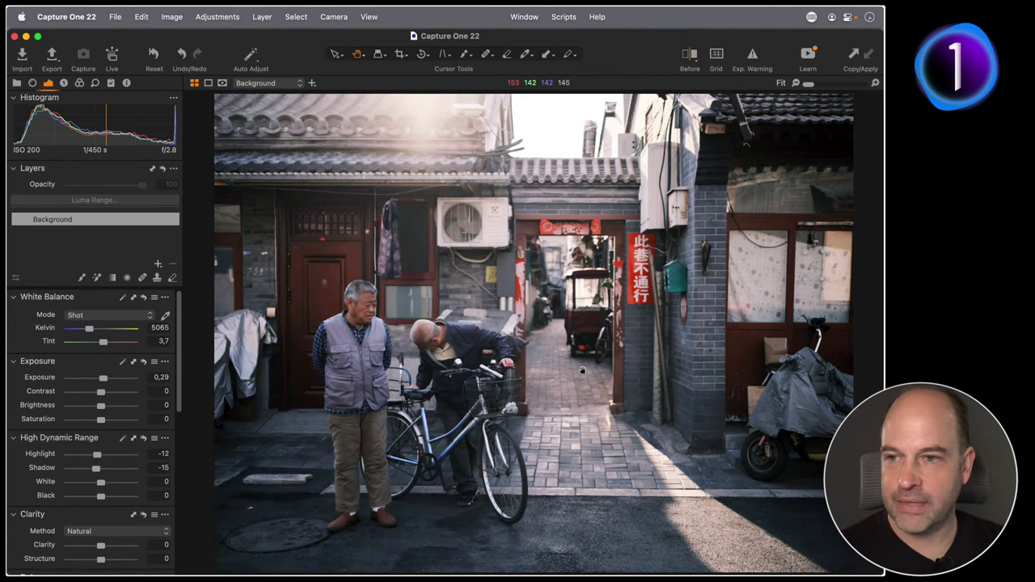
{"action": "double_click", "coordinate": [582, 370]}
{"action": "left_click", "coordinate": [262, 174]}
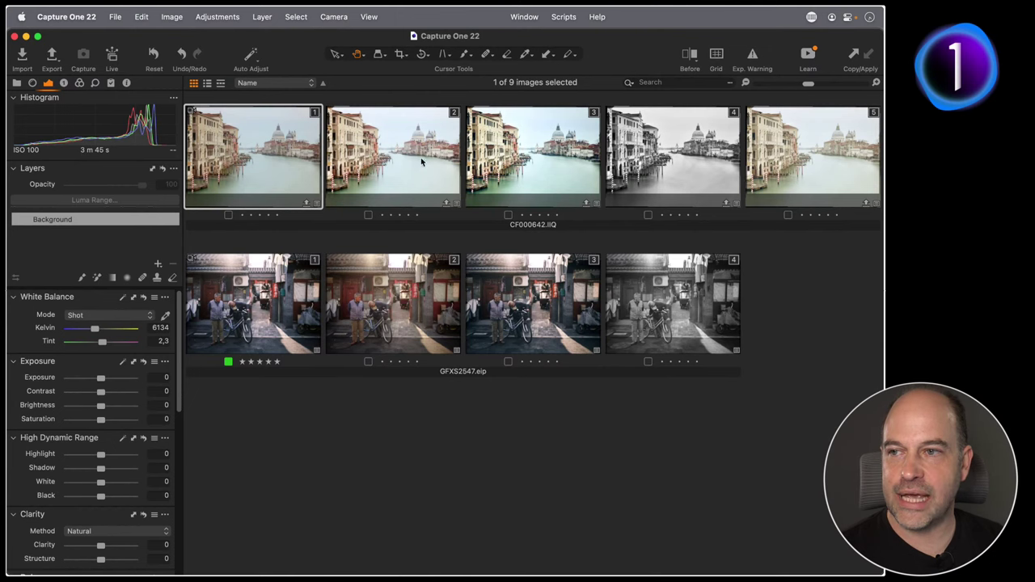
Launch the Mousepose utility from Spotlight.
{"action": "key", "text": "super+space"}
{"action": "type", "text": "mousepose"}
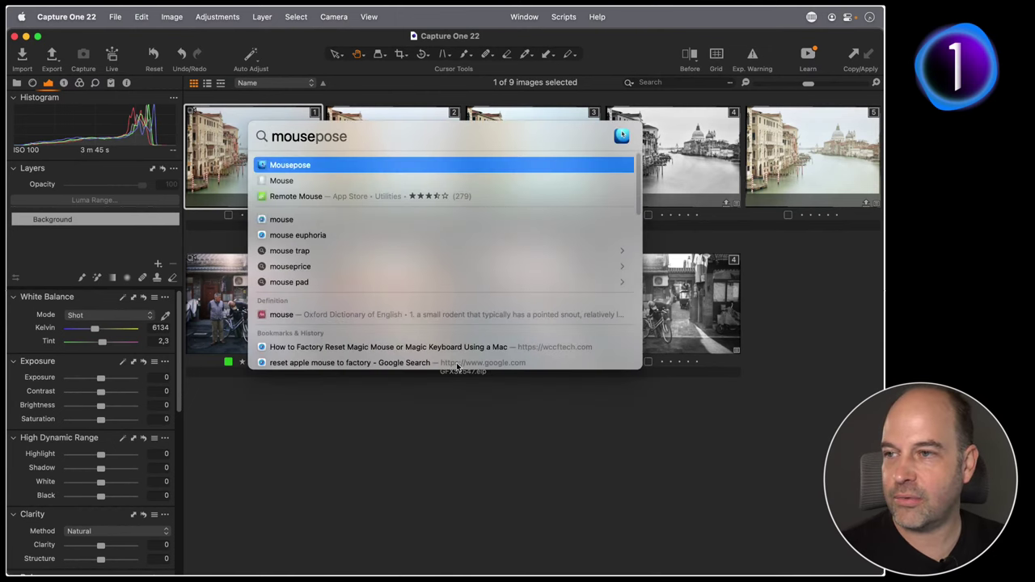
{"action": "key", "text": "Return"}
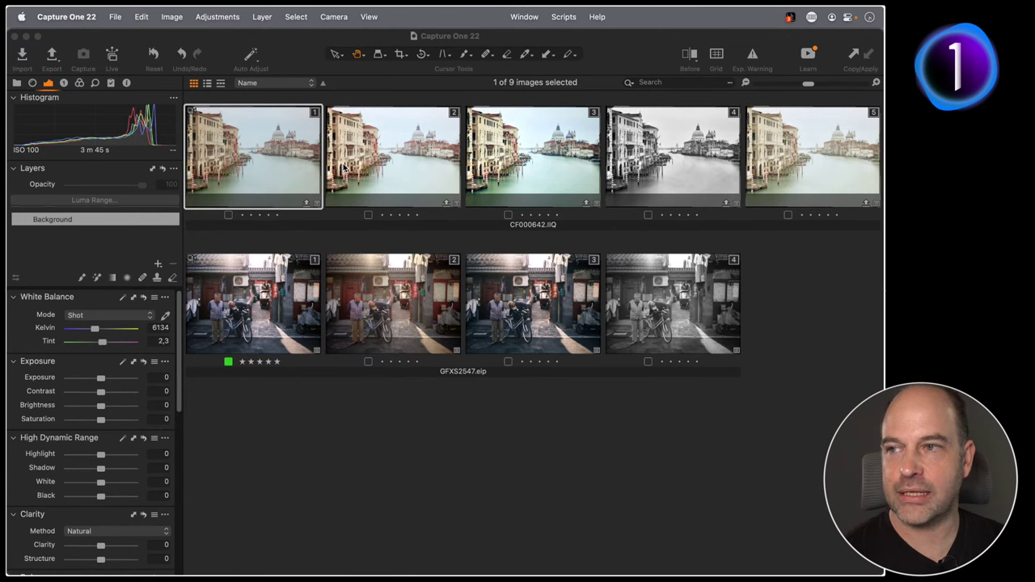
Clone the Venice Grand Canal variant with Image > Clone Variant and view the clone full size.
{"action": "left_click", "coordinate": [168, 14]}
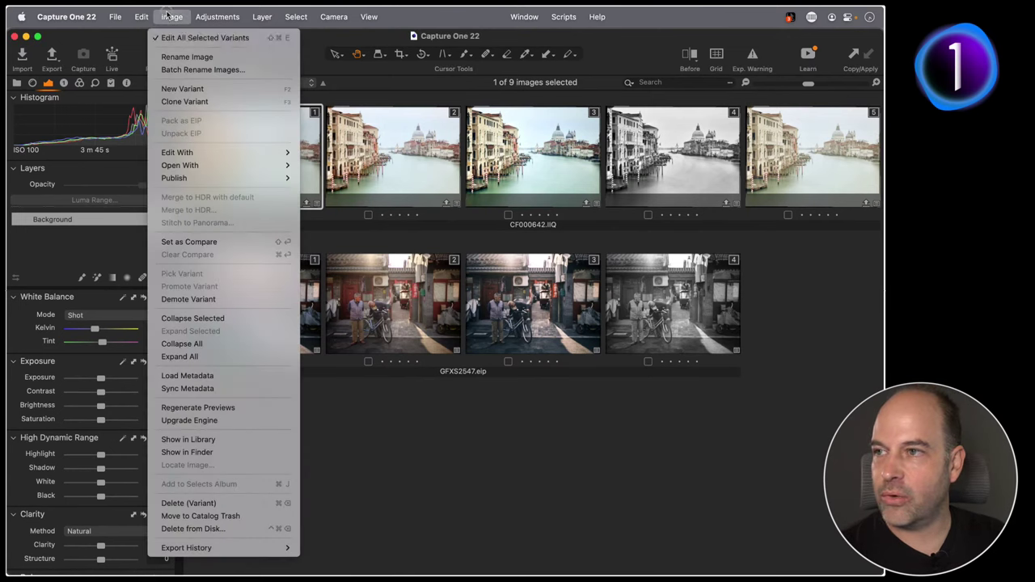
{"action": "left_click", "coordinate": [216, 102]}
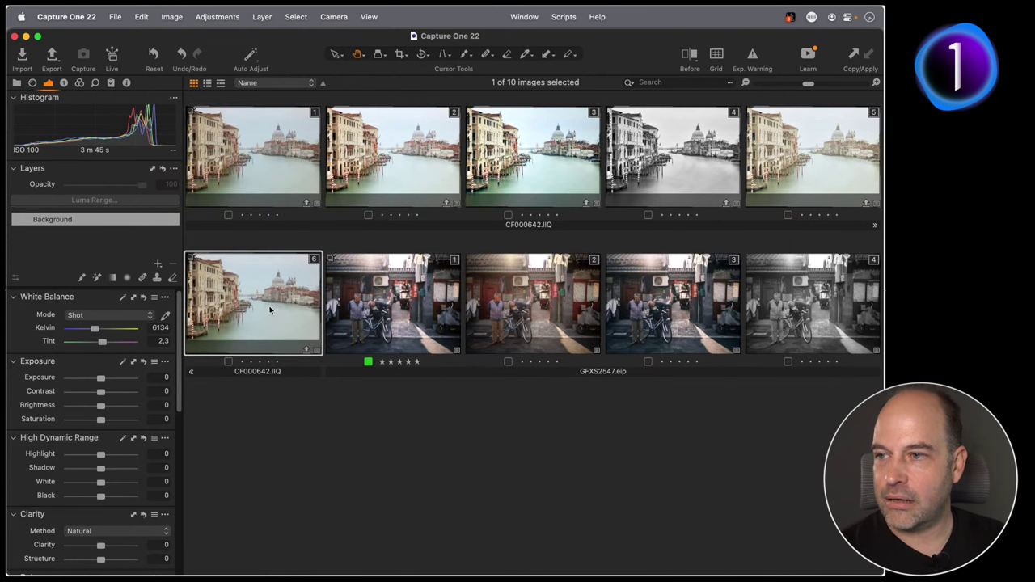
{"action": "double_click", "coordinate": [270, 311]}
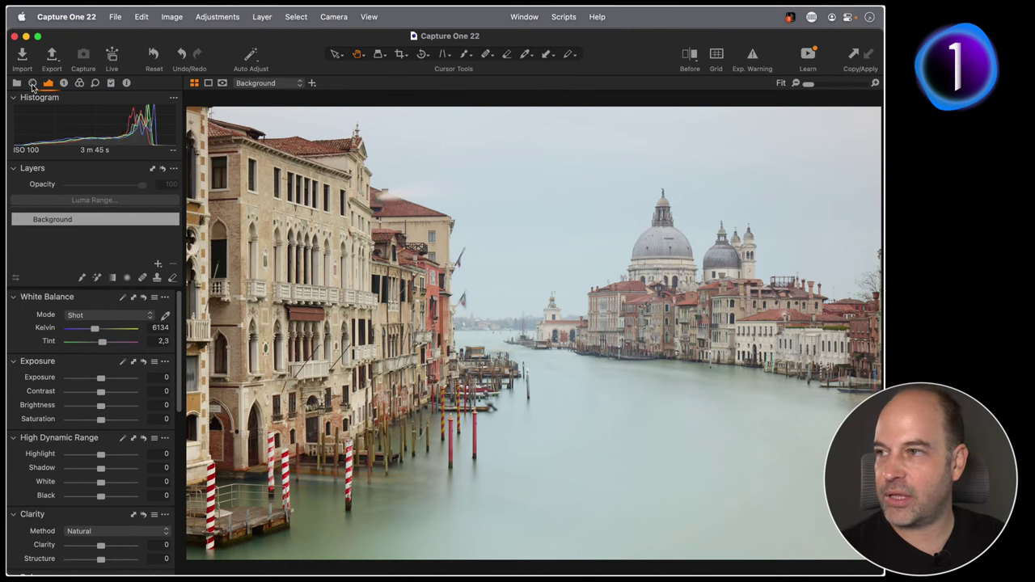
Check the Lens tab, zoom to 100% and back to Fit, then view the Metadata tab.
{"action": "left_click", "coordinate": [33, 83]}
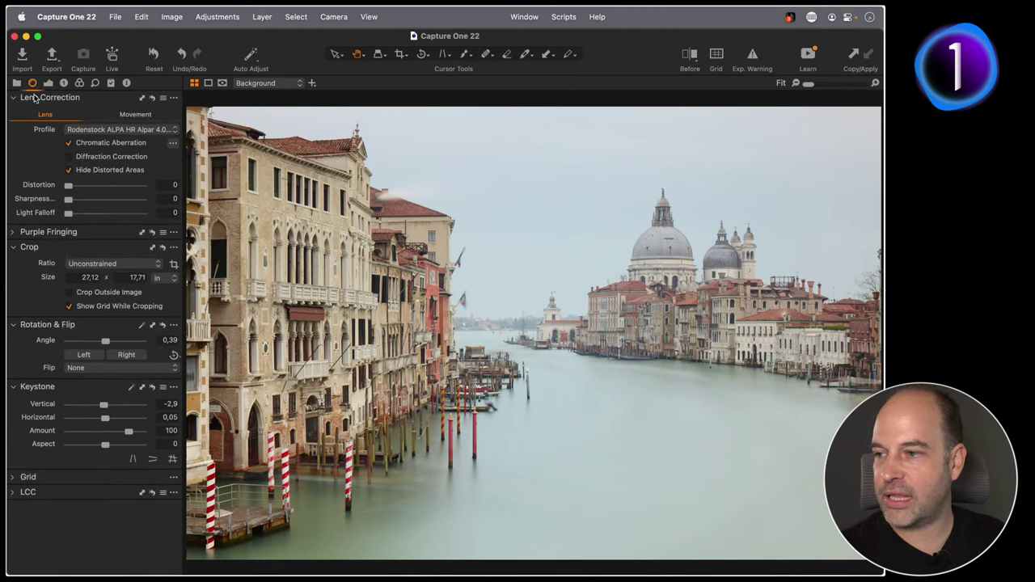
{"action": "left_click", "coordinate": [153, 390]}
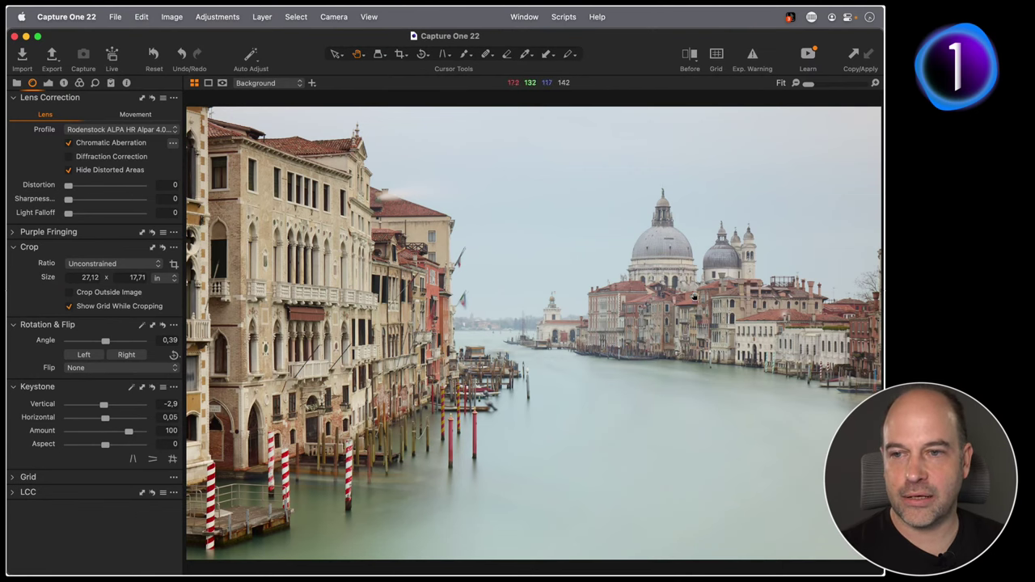
{"action": "left_click_drag", "start_coordinate": [624, 327], "coordinate": [531, 334]}
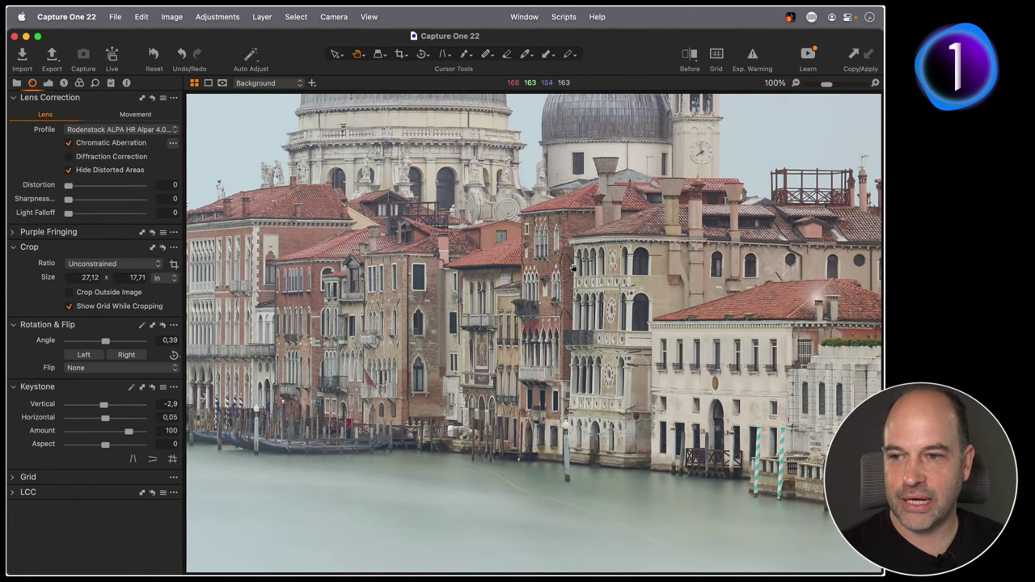
{"action": "left_click", "coordinate": [601, 334]}
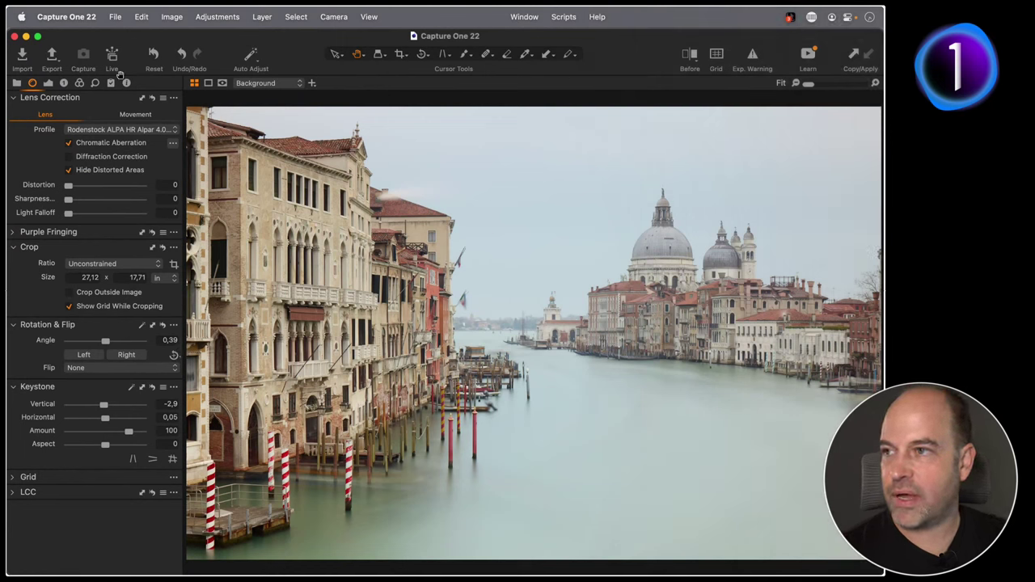
{"action": "left_click", "coordinate": [49, 84]}
{"action": "left_click", "coordinate": [127, 83]}
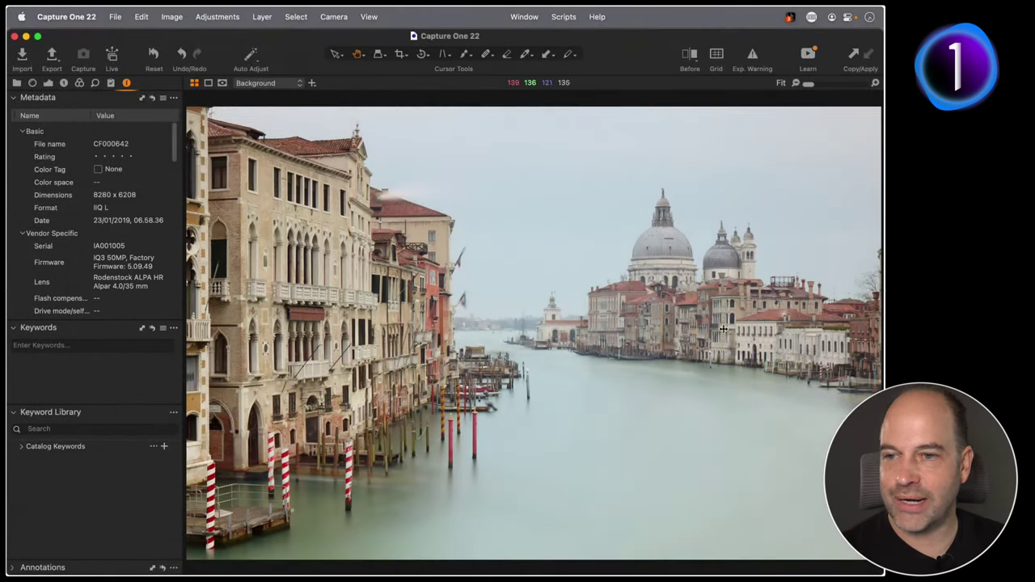
Inspect the right-hand buildings at 100%, fit the view, and return to the Exposure tab.
{"action": "left_click", "coordinate": [697, 330]}
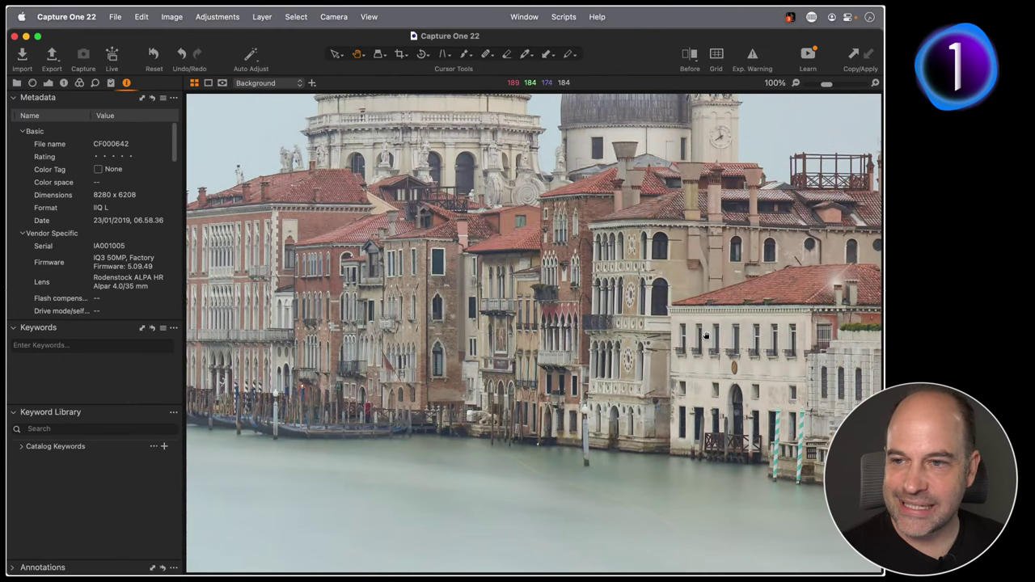
{"action": "left_click_drag", "start_coordinate": [706, 336], "coordinate": [620, 354]}
{"action": "left_click", "coordinate": [599, 354]}
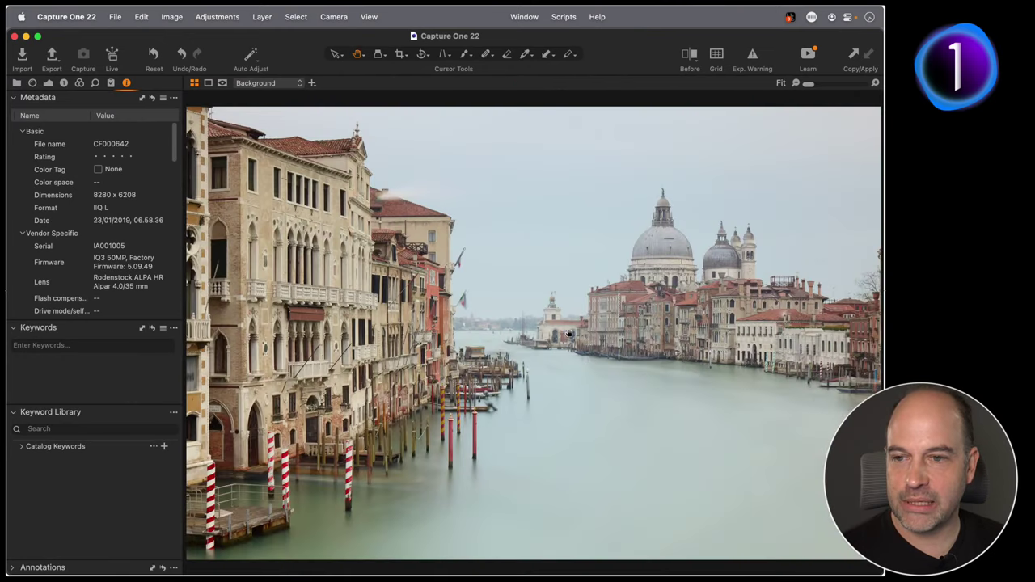
{"action": "left_click", "coordinate": [48, 82]}
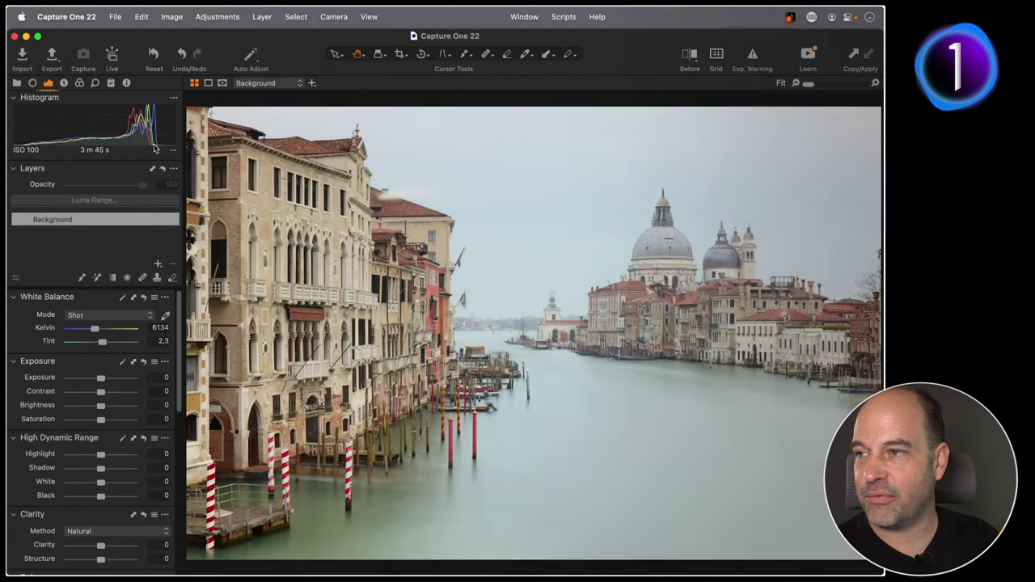
Dismiss the Dictation prompt, test the Kelvin slider, and reset white balance to as-shot.
{"action": "key", "text": "F5"}
{"action": "key", "text": "Escape"}
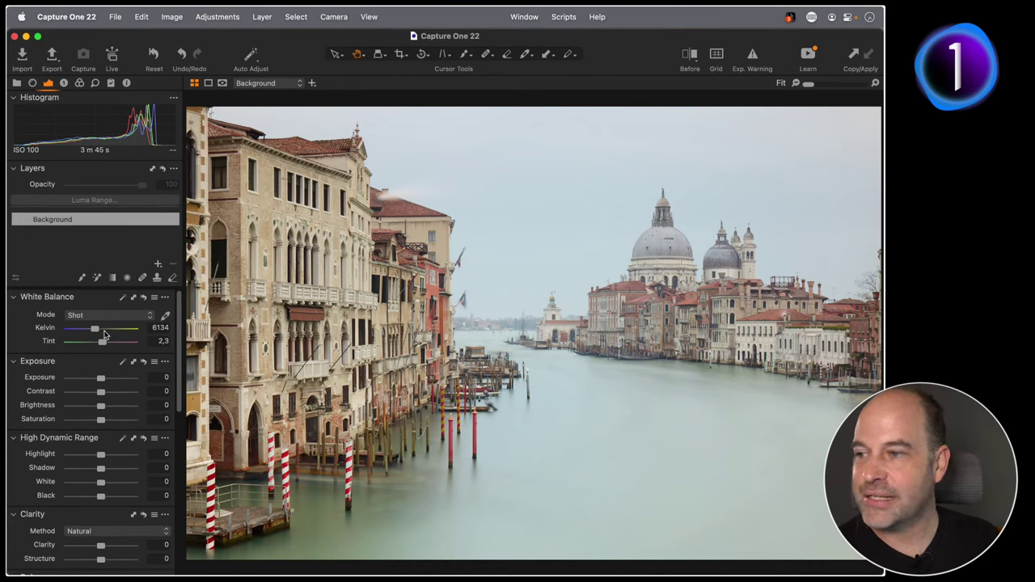
{"action": "left_click_drag", "start_coordinate": [97, 329], "coordinate": [105, 332]}
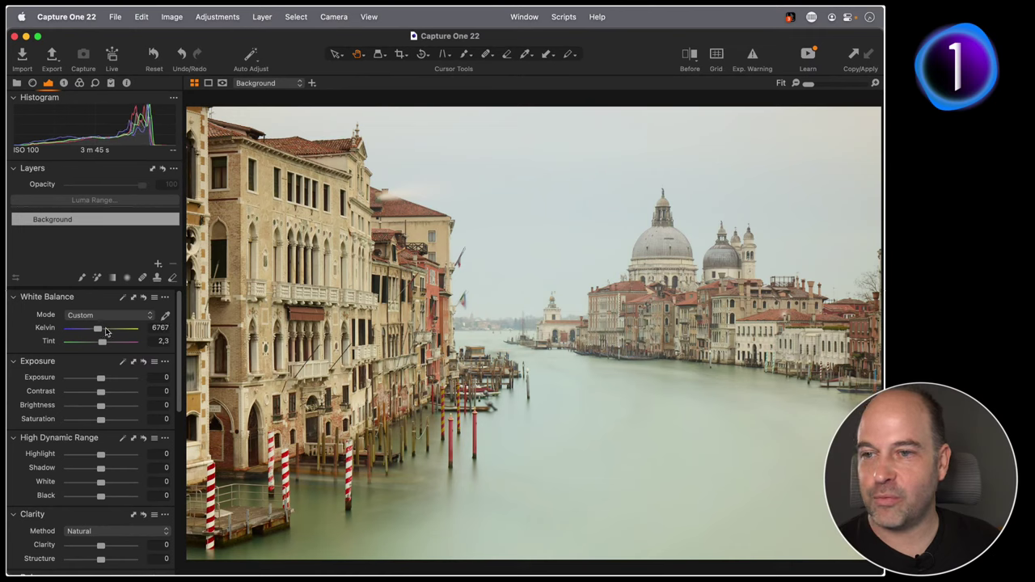
{"action": "left_click", "coordinate": [144, 298]}
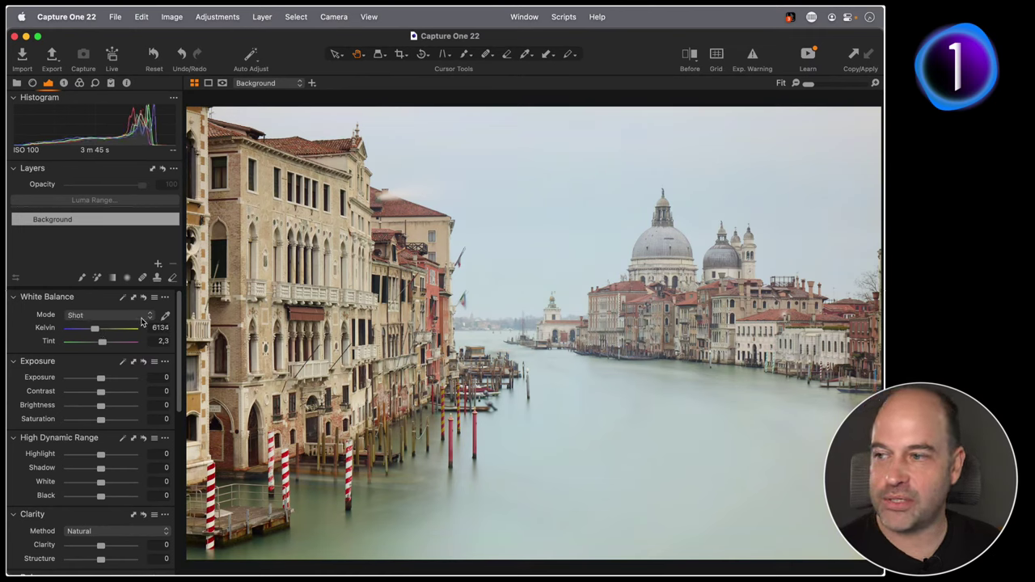
Pick a neutral grey point on the dome for white balance 6133 K, tint 0.2.
{"action": "left_click", "coordinate": [165, 315]}
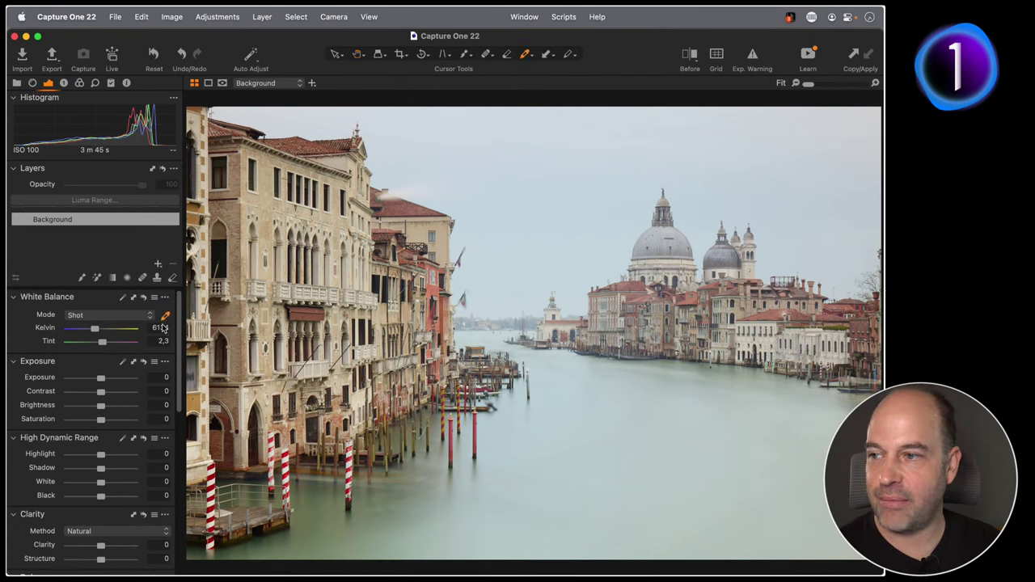
{"action": "left_click", "coordinate": [730, 259]}
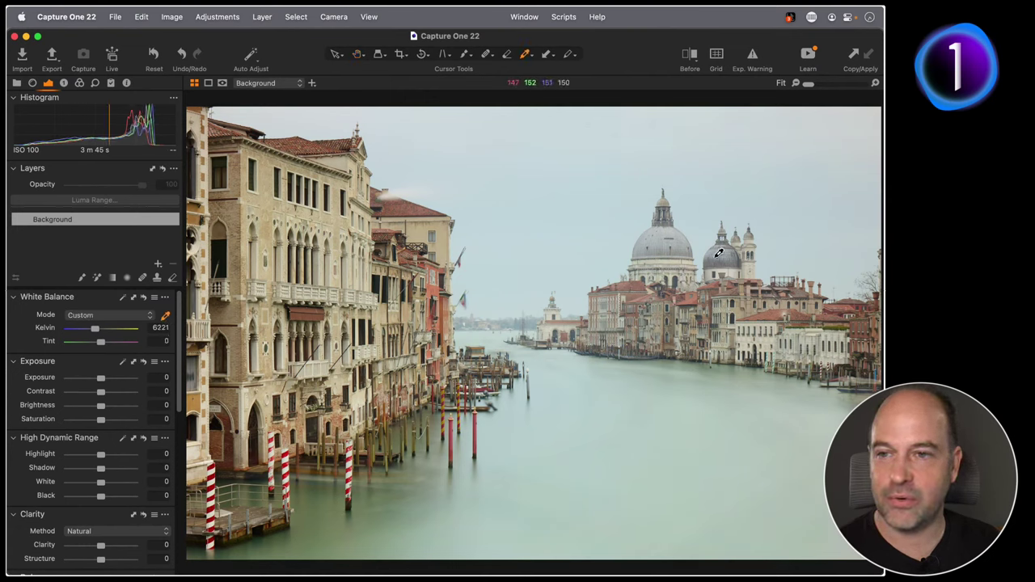
{"action": "left_click", "coordinate": [733, 259]}
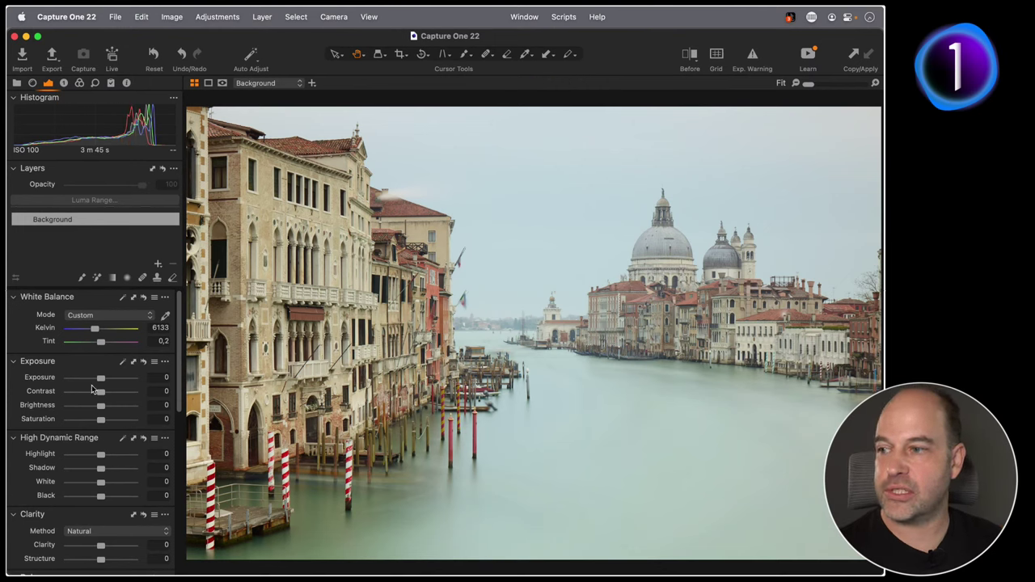
Try Exposure at 0.96, reset it to 0, and set Brightness to about 15.
{"action": "left_click_drag", "start_coordinate": [101, 378], "coordinate": [108, 377]}
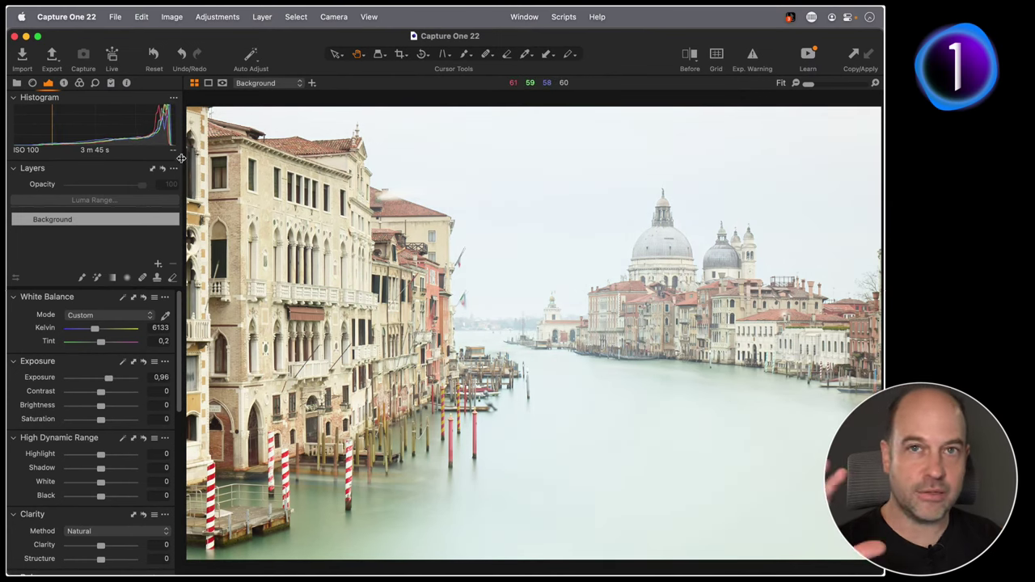
{"action": "double_click", "coordinate": [127, 382]}
{"action": "left_click_drag", "start_coordinate": [102, 411], "coordinate": [111, 406]}
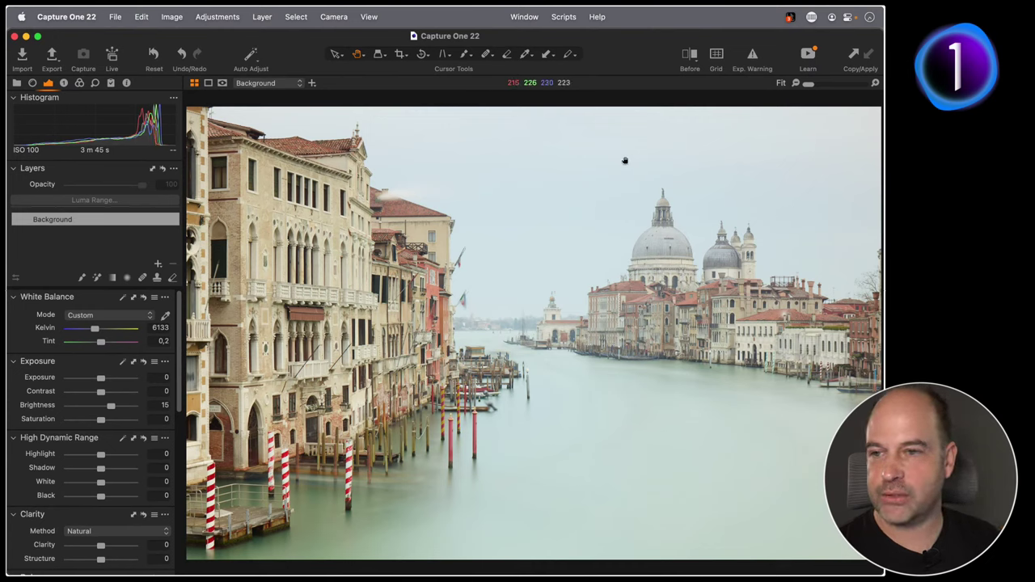
{"action": "scroll", "coordinate": [78, 412], "scroll_direction": "down", "scroll_amount": 5}
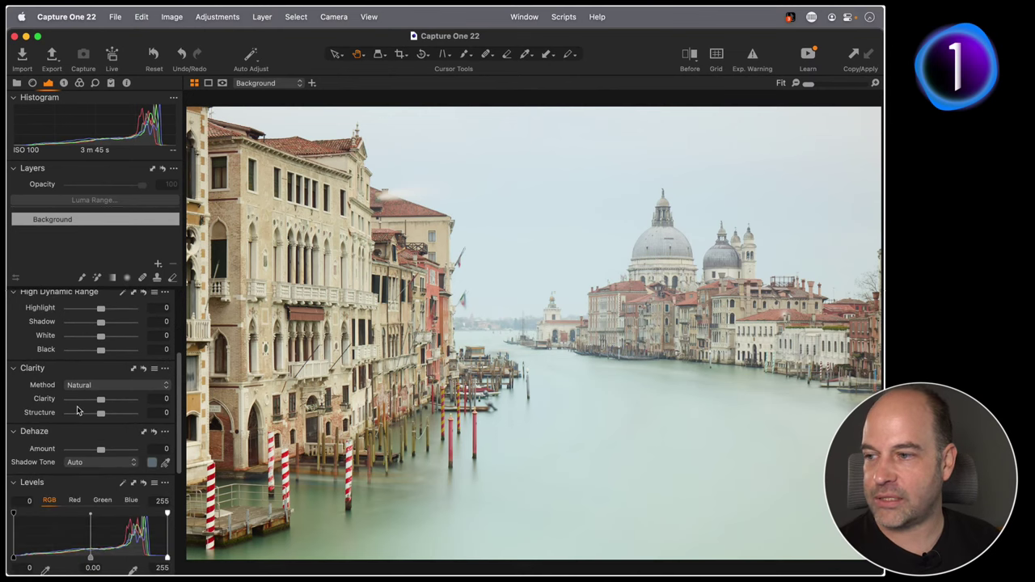
Apply Auto Levels (black 11, white 227) and enable Exp. Warning to flag the clipped sky.
{"action": "scroll", "coordinate": [78, 412], "scroll_direction": "down", "scroll_amount": 4}
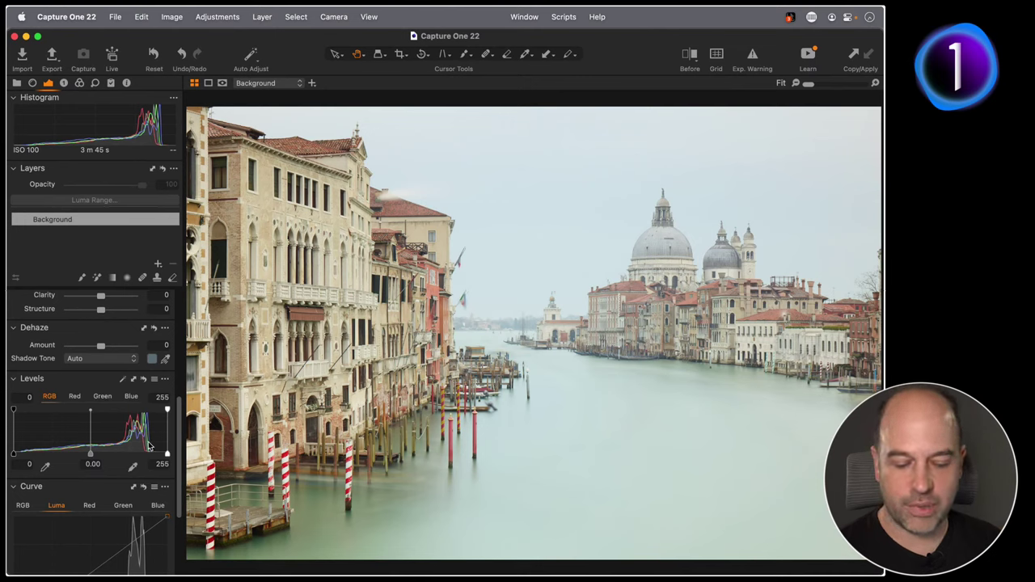
{"action": "left_click_drag", "start_coordinate": [161, 450], "coordinate": [160, 453]}
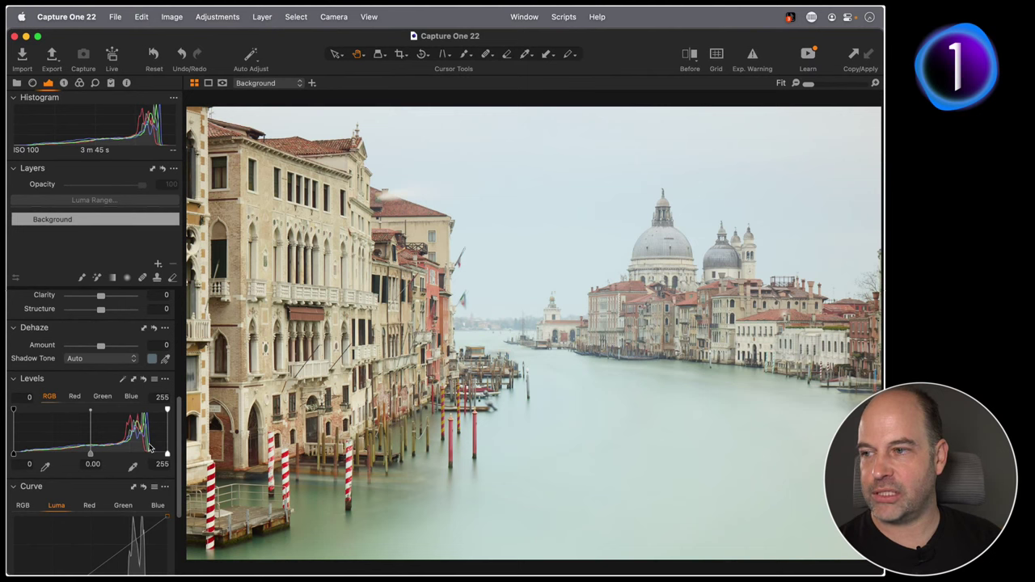
{"action": "left_click", "coordinate": [123, 380]}
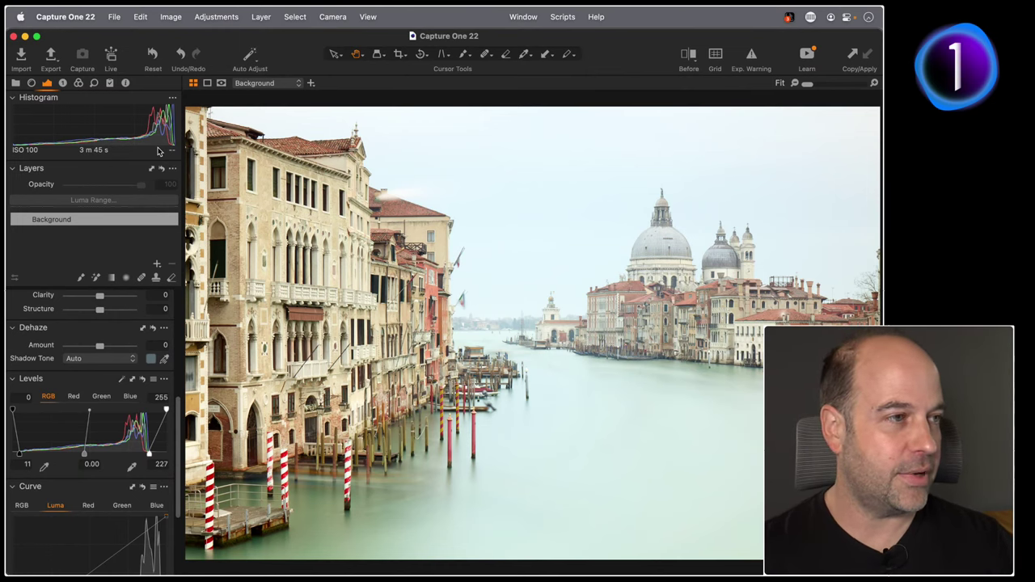
{"action": "left_click", "coordinate": [754, 57]}
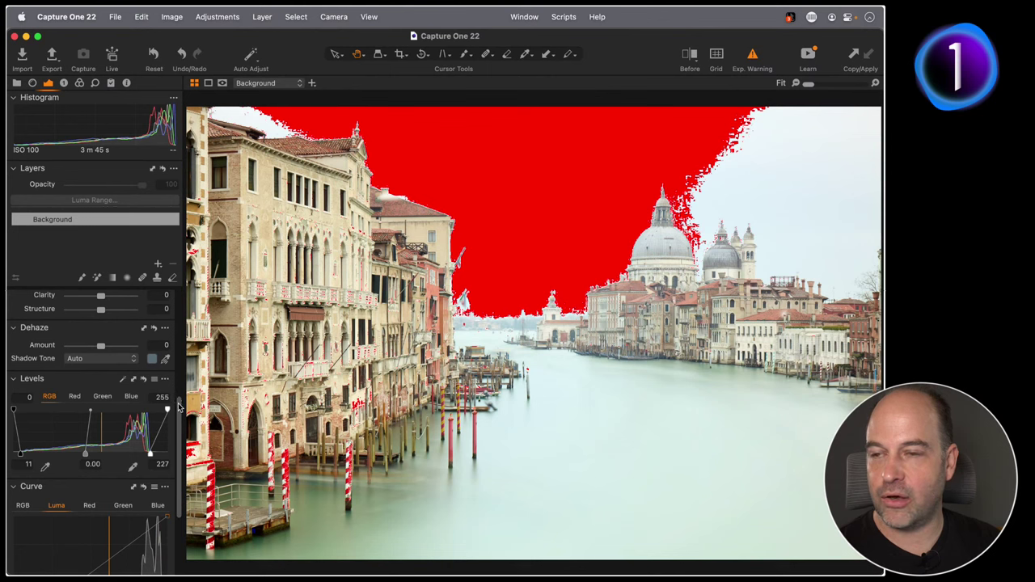
Add a colour readout on the bright sky.
{"action": "scroll", "coordinate": [181, 409], "scroll_direction": "up", "scroll_amount": 6}
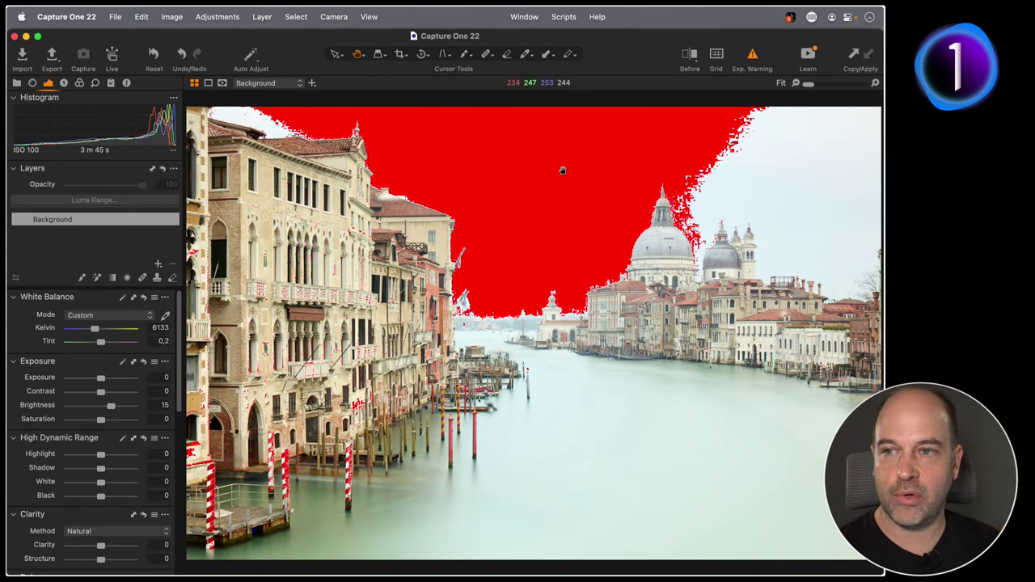
{"action": "left_click", "coordinate": [525, 55]}
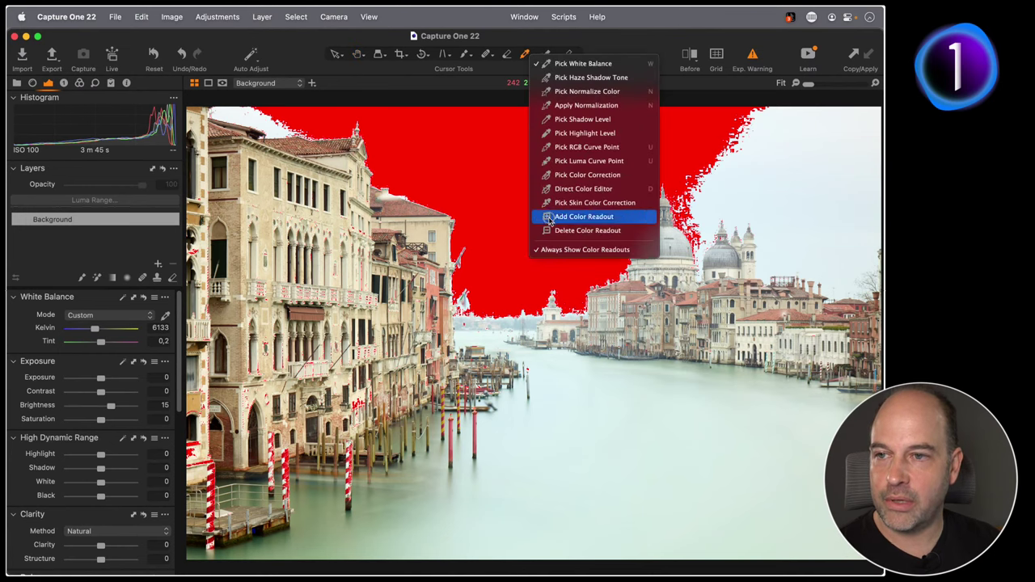
{"action": "left_click", "coordinate": [585, 216]}
{"action": "left_click", "coordinate": [529, 192]}
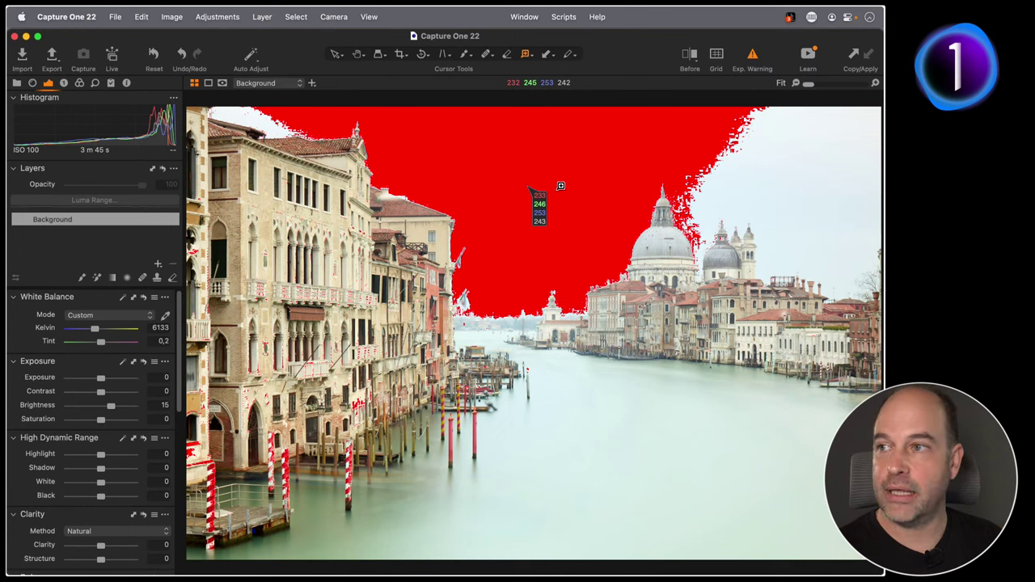
Open the Exposure page of Capture One 22 Preferences.
{"action": "left_click", "coordinate": [66, 16]}
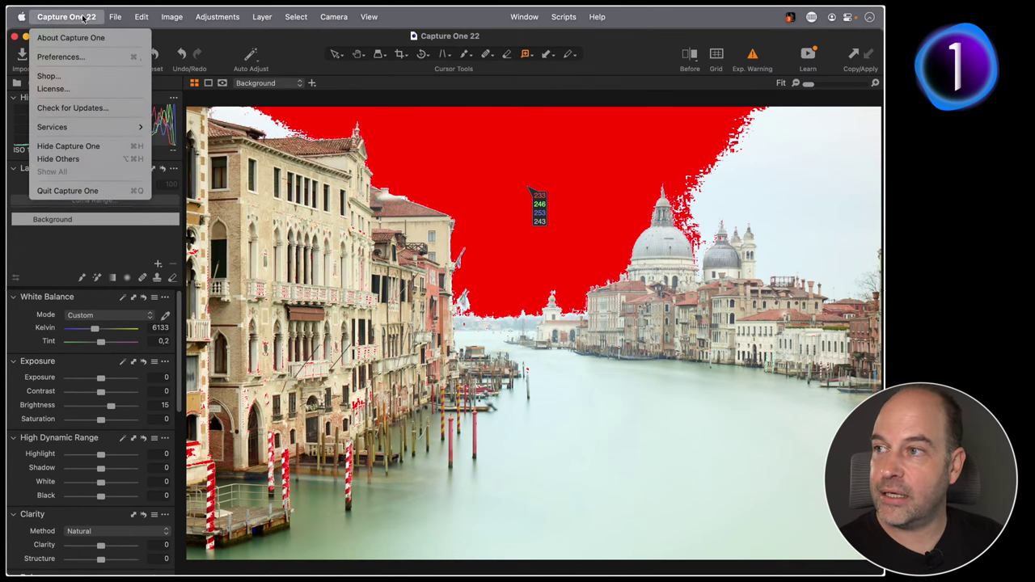
{"action": "left_click", "coordinate": [98, 57]}
{"action": "left_click_drag", "start_coordinate": [496, 97], "coordinate": [534, 251]}
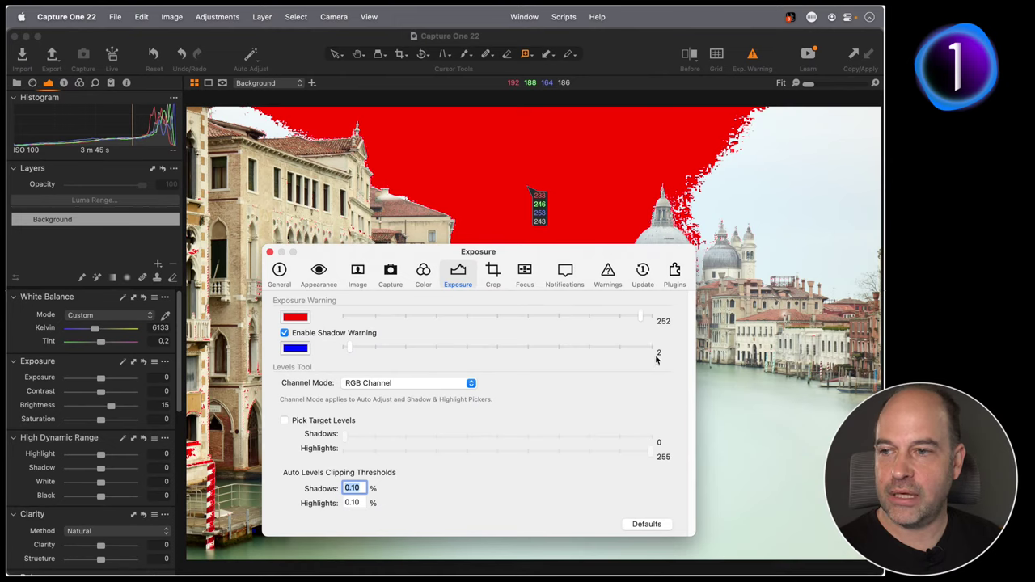
Toggle the shadow warning off and on, and drag the exposure warning threshold toward 255.
{"action": "left_click", "coordinate": [288, 335]}
{"action": "left_click", "coordinate": [286, 335]}
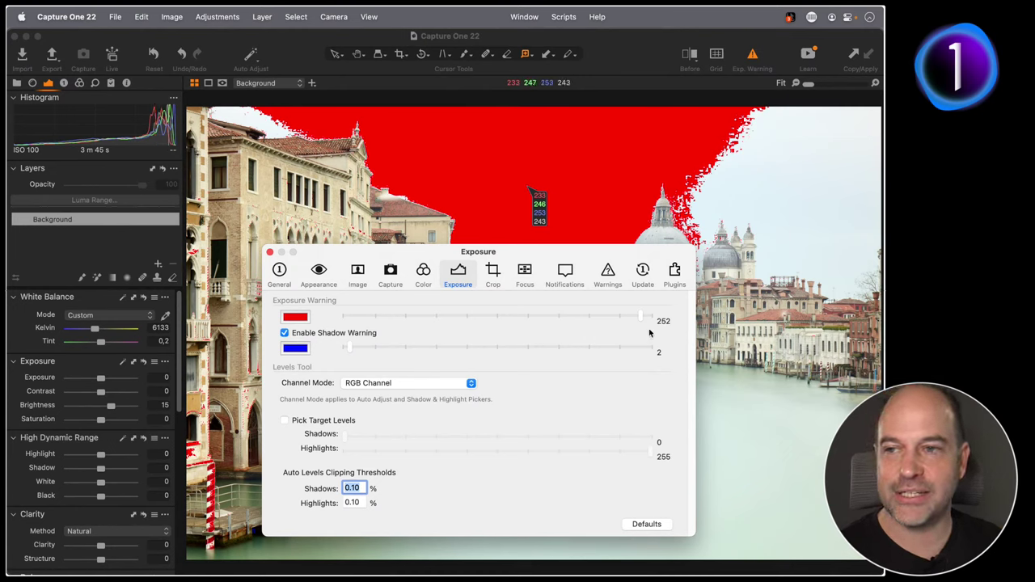
{"action": "mouse_move", "coordinate": [646, 324]}
{"action": "left_mouse_down"}
{"action": "mouse_move", "coordinate": [666, 337]}
{"action": "mouse_move", "coordinate": [639, 322]}
{"action": "left_mouse_up"}
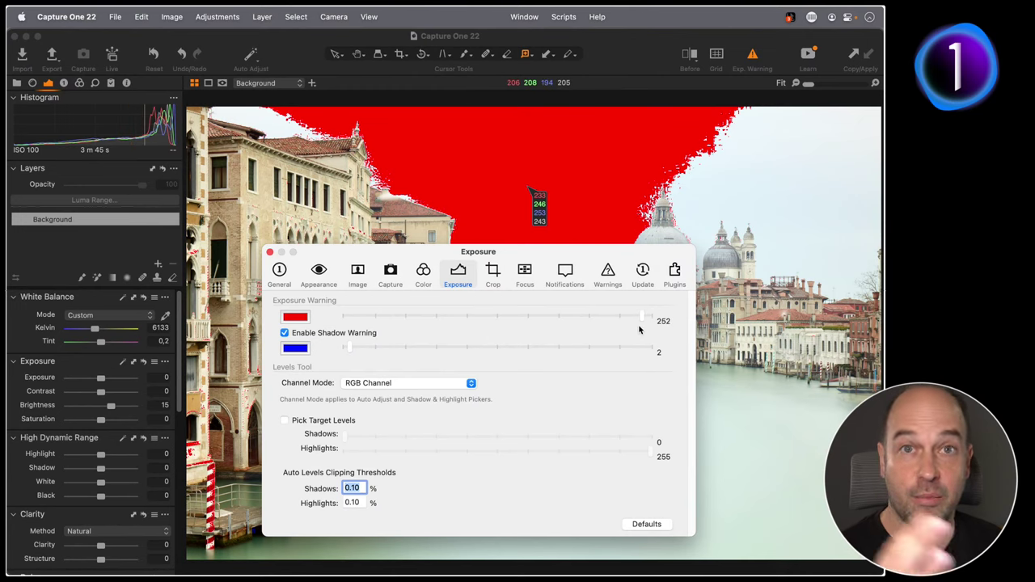
Close Preferences, try highlights at -19, and reset them to 0.
{"action": "left_click", "coordinate": [270, 253]}
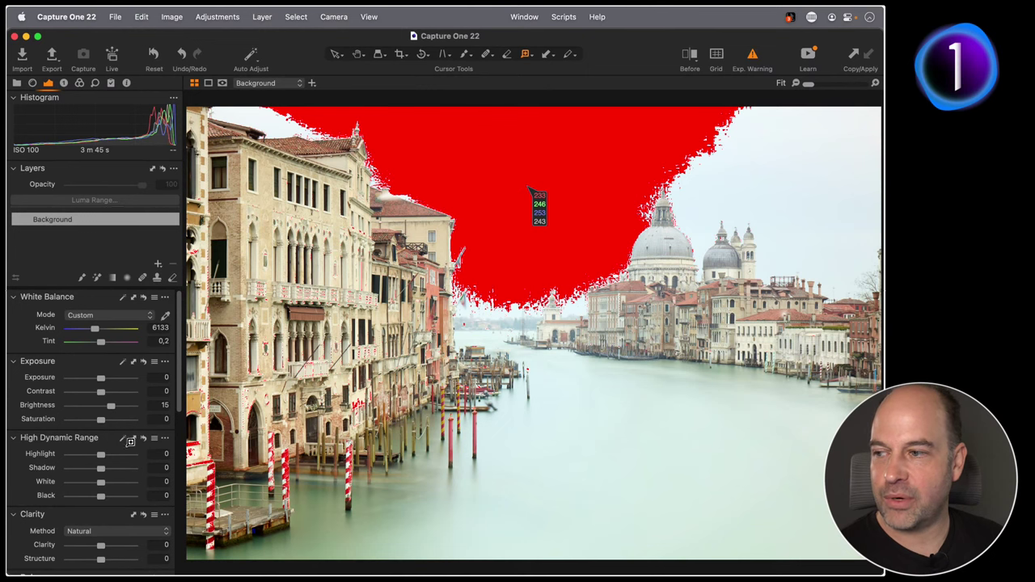
{"action": "left_click_drag", "start_coordinate": [100, 457], "coordinate": [94, 458]}
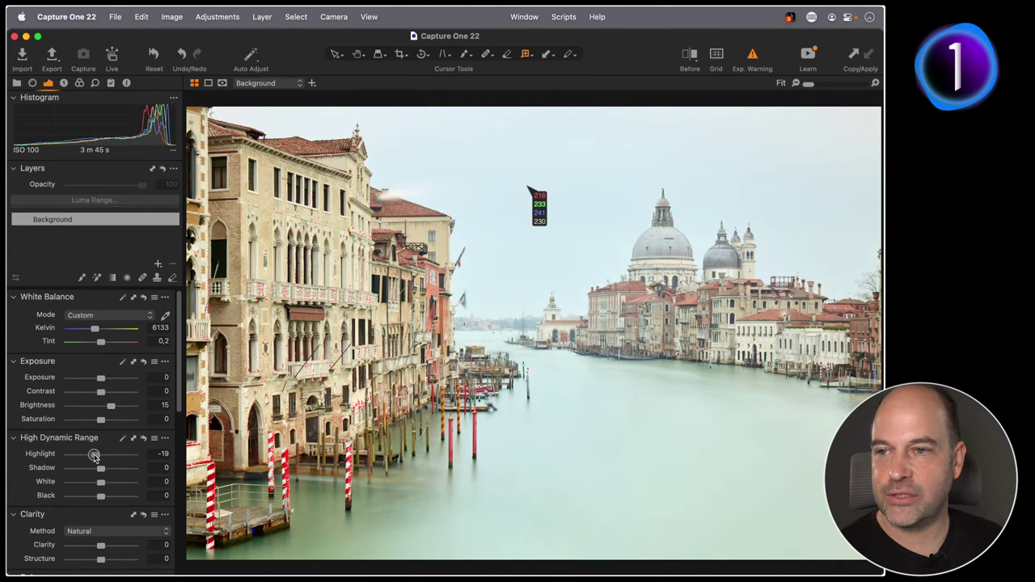
{"action": "double_click", "coordinate": [95, 457]}
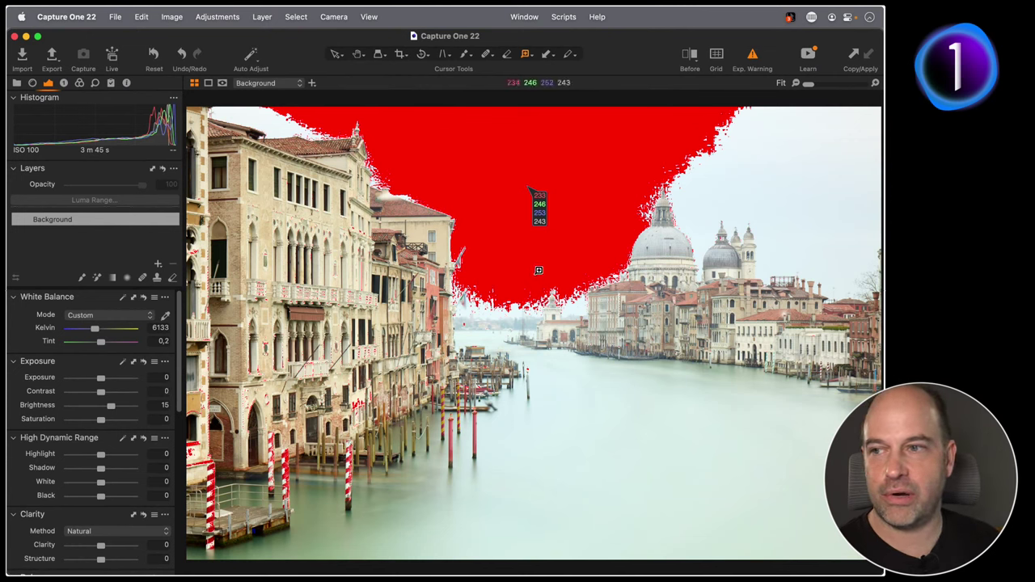
Turn off the exposure warning, check the Salute dome at 100%, and delete the sky readout.
{"action": "left_click", "coordinate": [752, 57]}
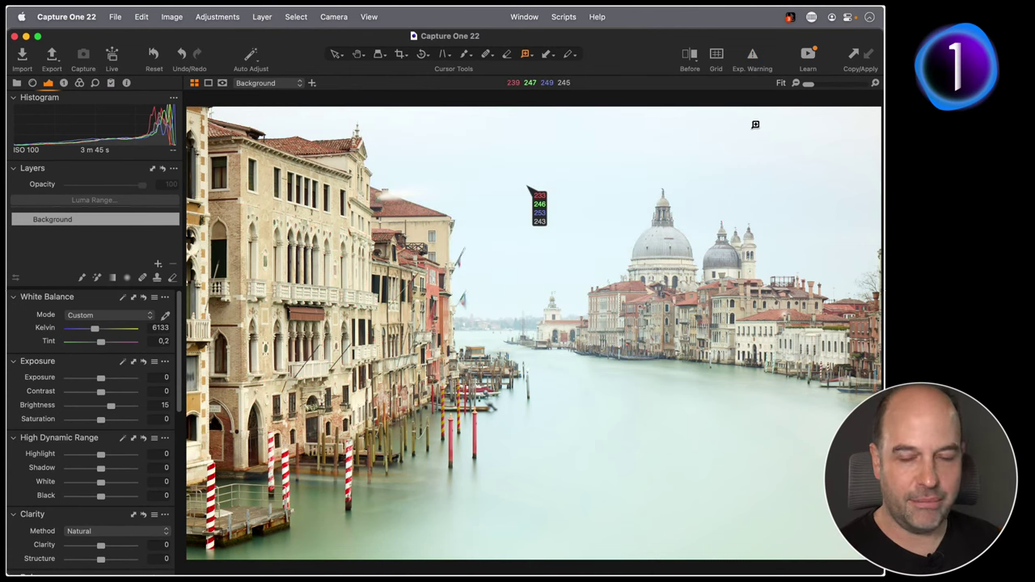
{"action": "left_click", "coordinate": [659, 226]}
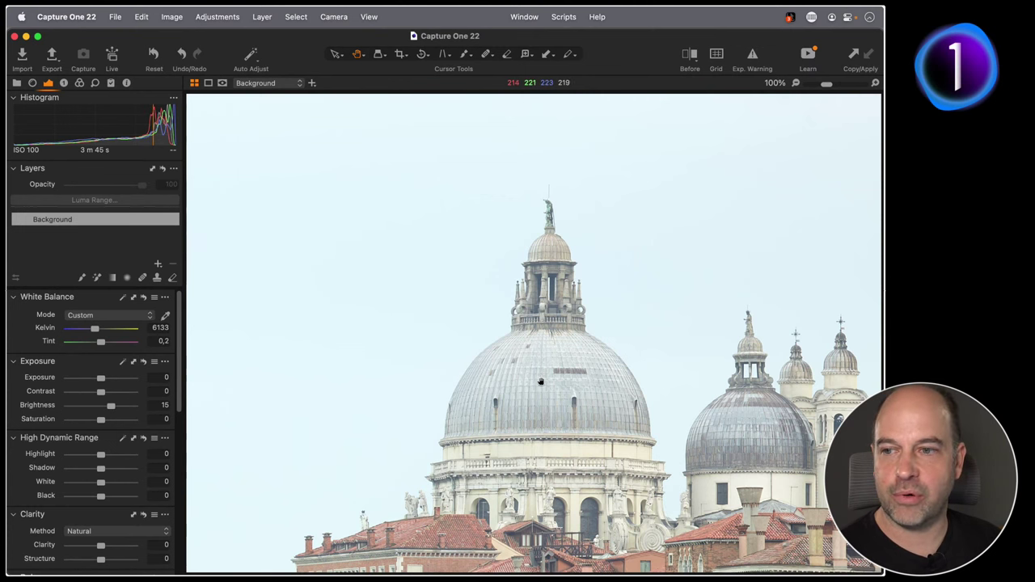
{"action": "left_click", "coordinate": [541, 381]}
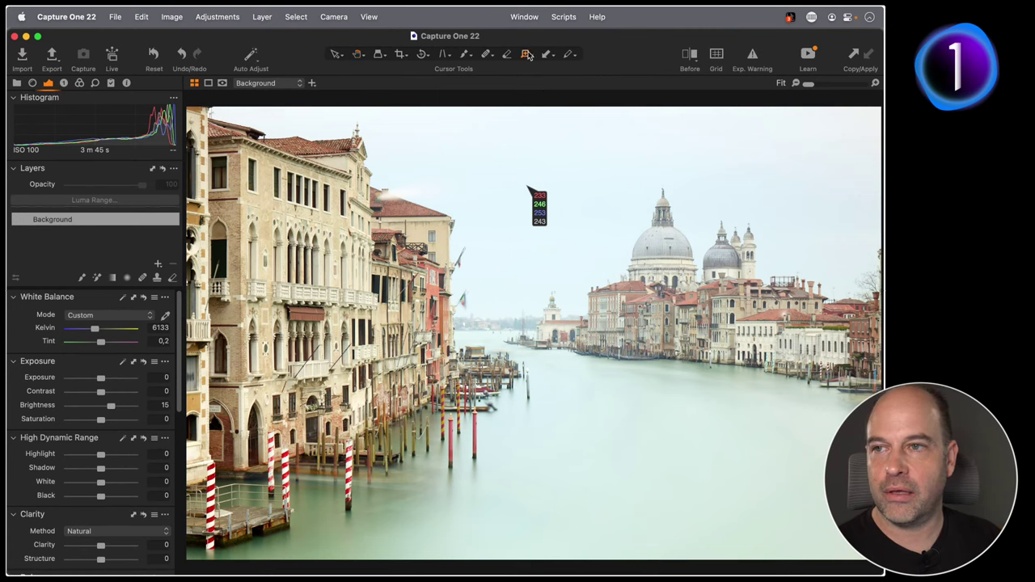
{"action": "right_click", "coordinate": [539, 217]}
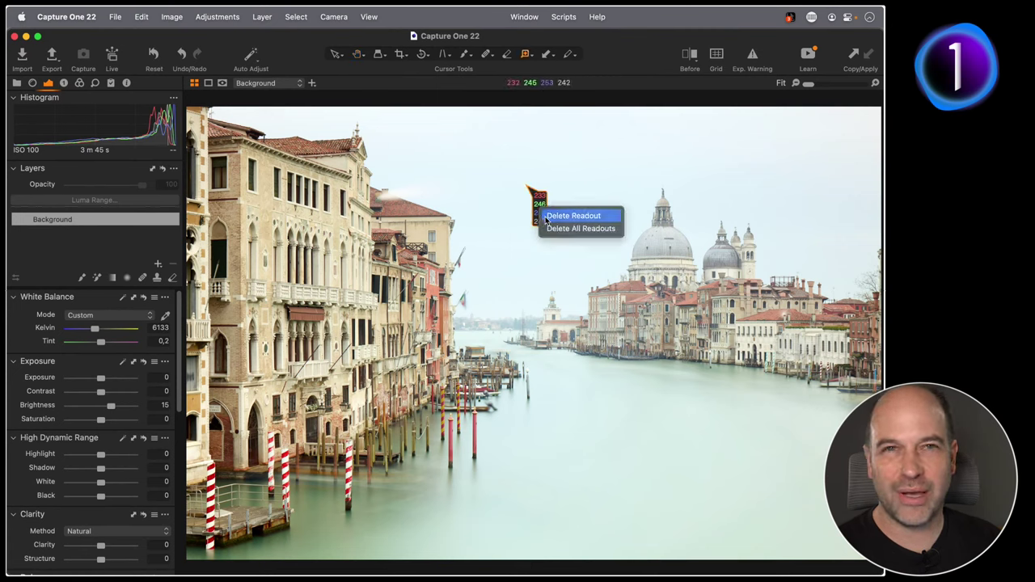
{"action": "left_click", "coordinate": [564, 220]}
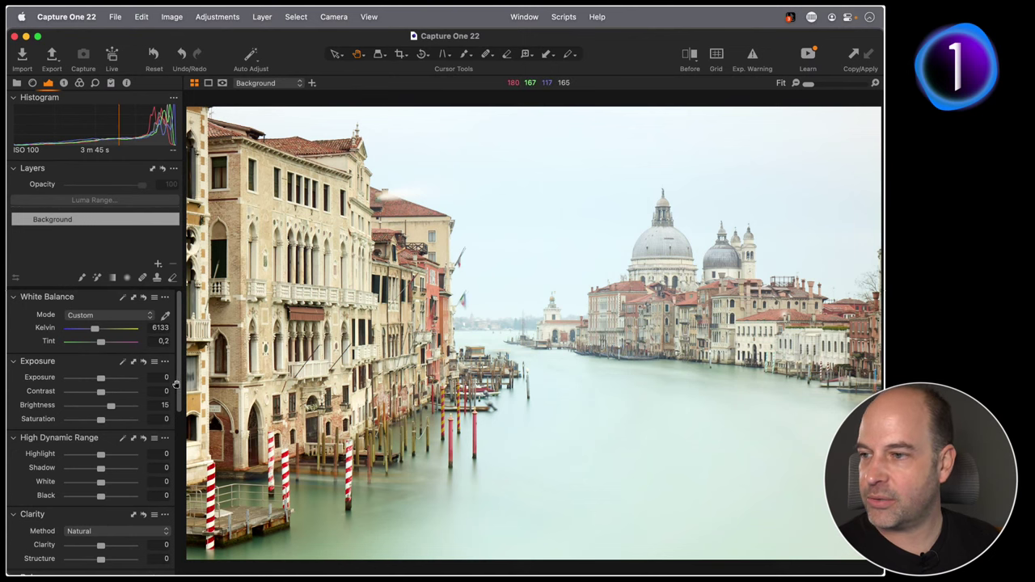
Raise the background layer's Clarity to 30 (Natural method), leaving Structure at 0.
{"action": "scroll", "coordinate": [154, 485], "scroll_direction": "down", "scroll_amount": 5}
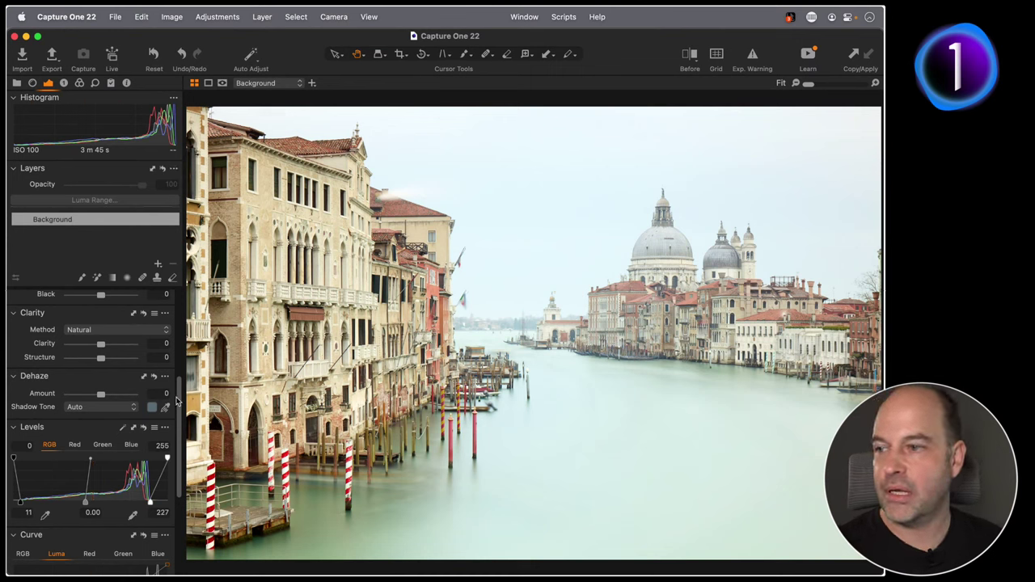
{"action": "left_click_drag", "start_coordinate": [179, 401], "coordinate": [180, 368]}
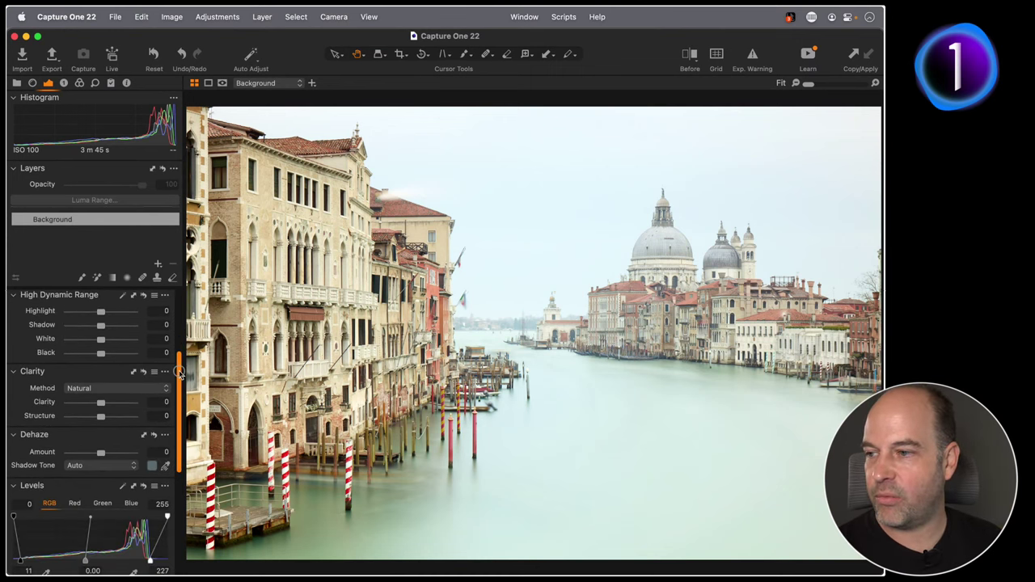
{"action": "left_click_drag", "start_coordinate": [101, 407], "coordinate": [111, 407]}
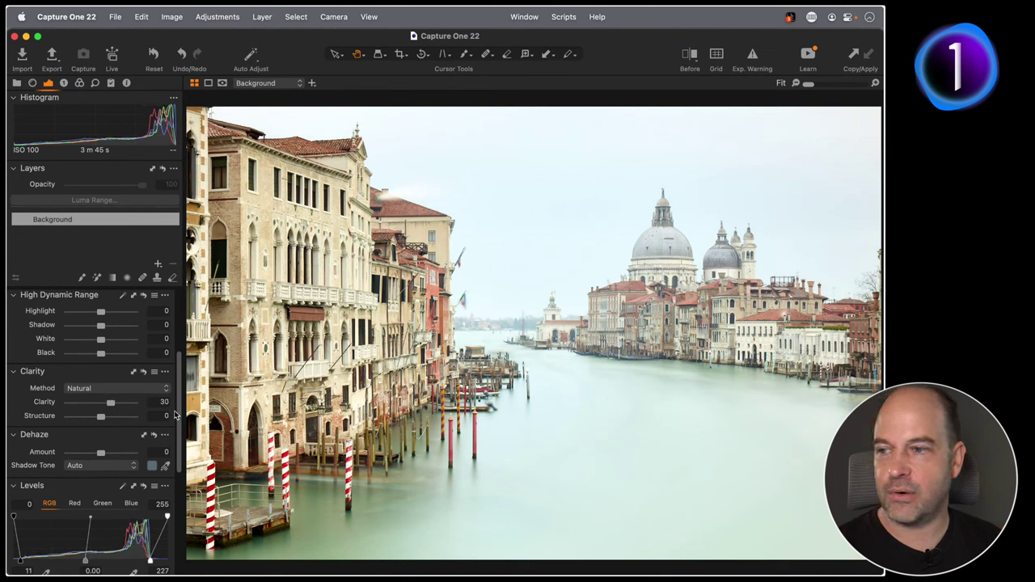
{"action": "scroll", "coordinate": [176, 402], "scroll_direction": "up", "scroll_amount": 5}
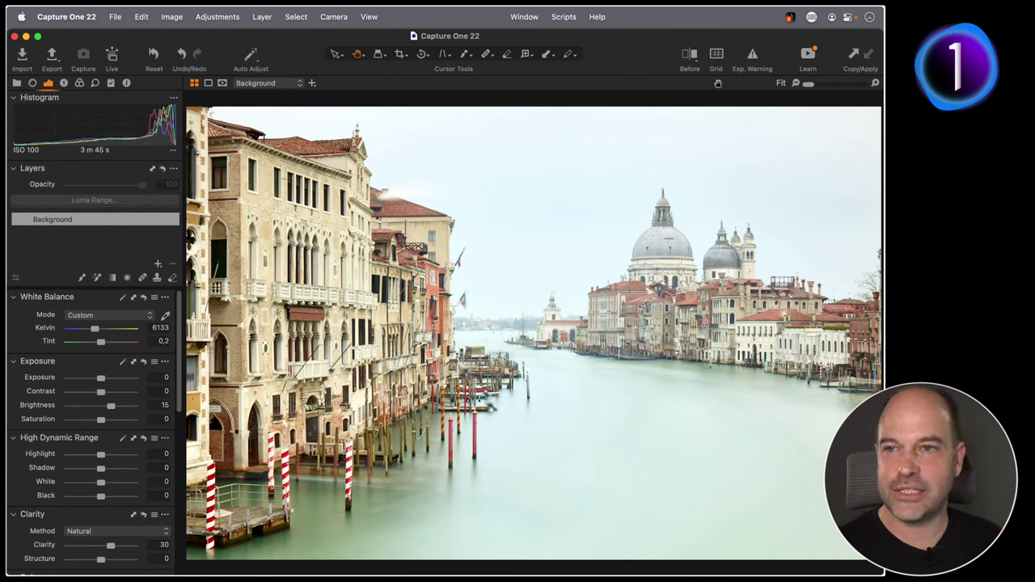
Compare the edit against the original in side-by-side and full before/after views.
{"action": "left_click", "coordinate": [689, 58]}
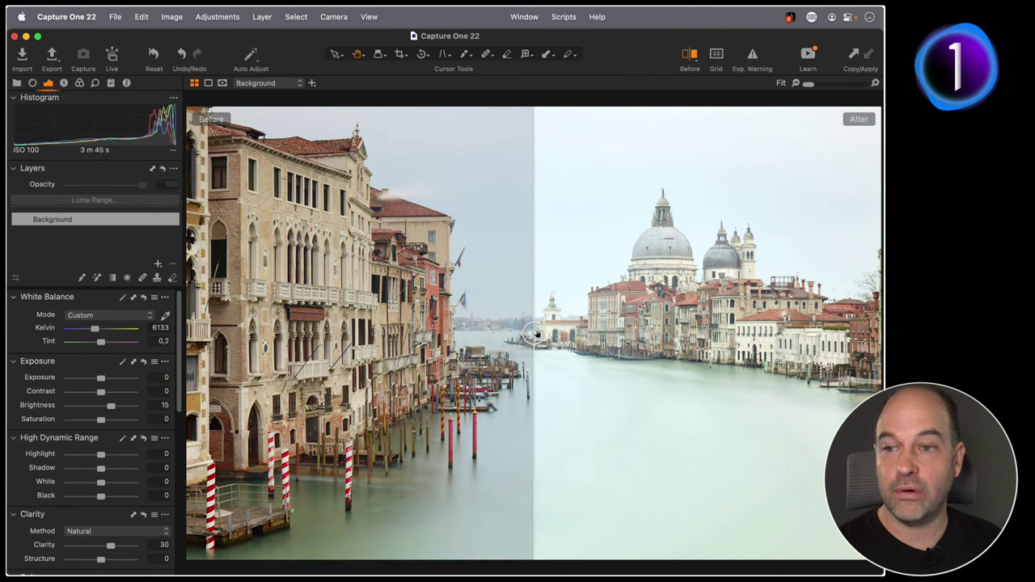
{"action": "left_click_drag", "start_coordinate": [540, 337], "coordinate": [626, 333]}
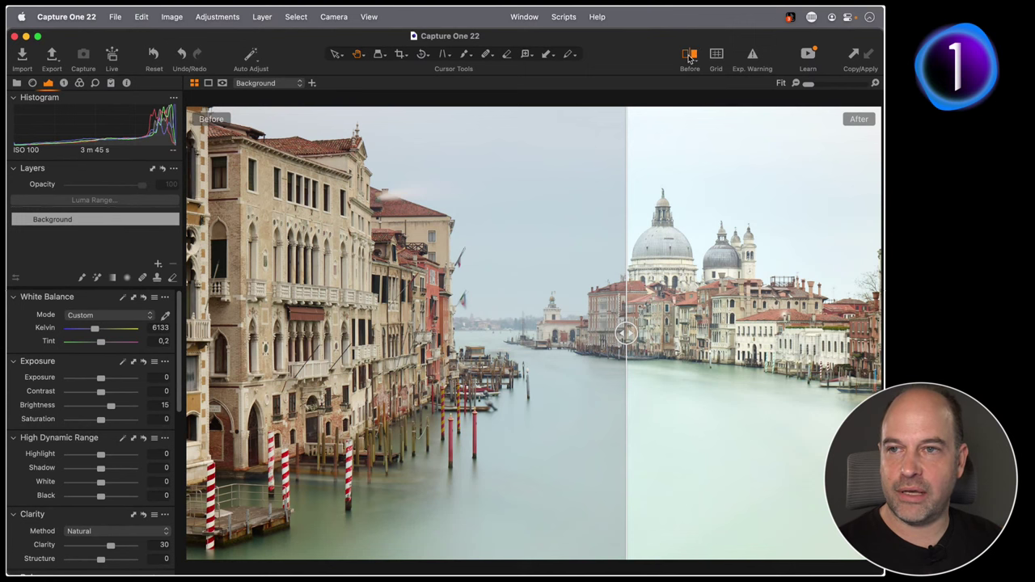
{"action": "left_click", "coordinate": [690, 58]}
{"action": "left_click", "coordinate": [690, 58]}
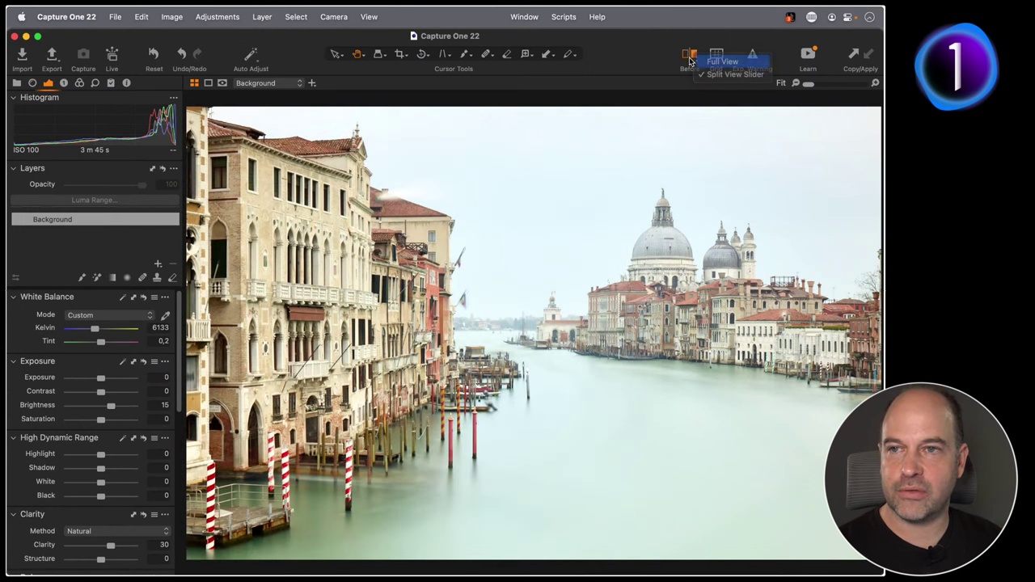
{"action": "left_click", "coordinate": [723, 61]}
{"action": "left_click", "coordinate": [690, 55]}
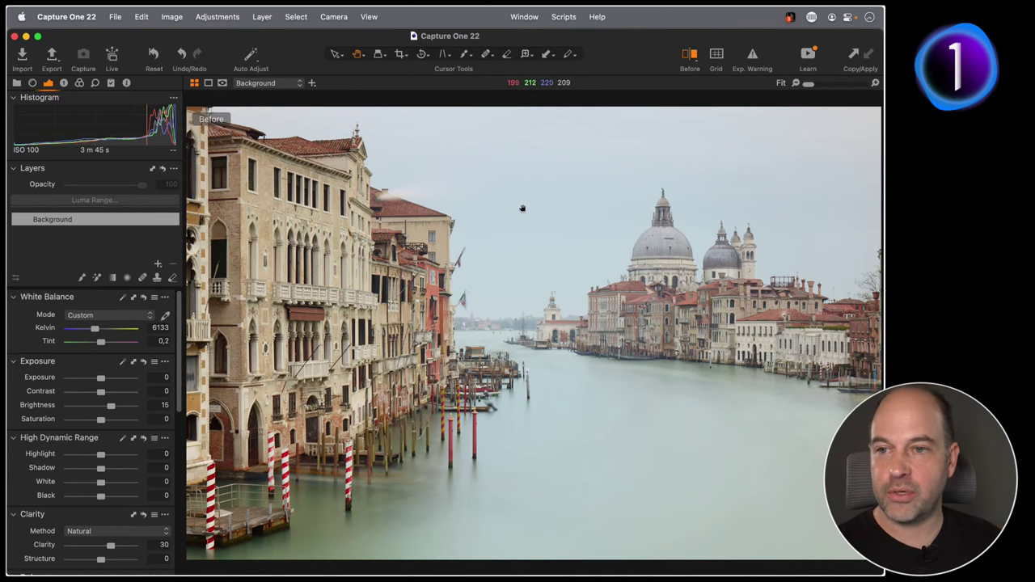
{"action": "left_click", "coordinate": [690, 59]}
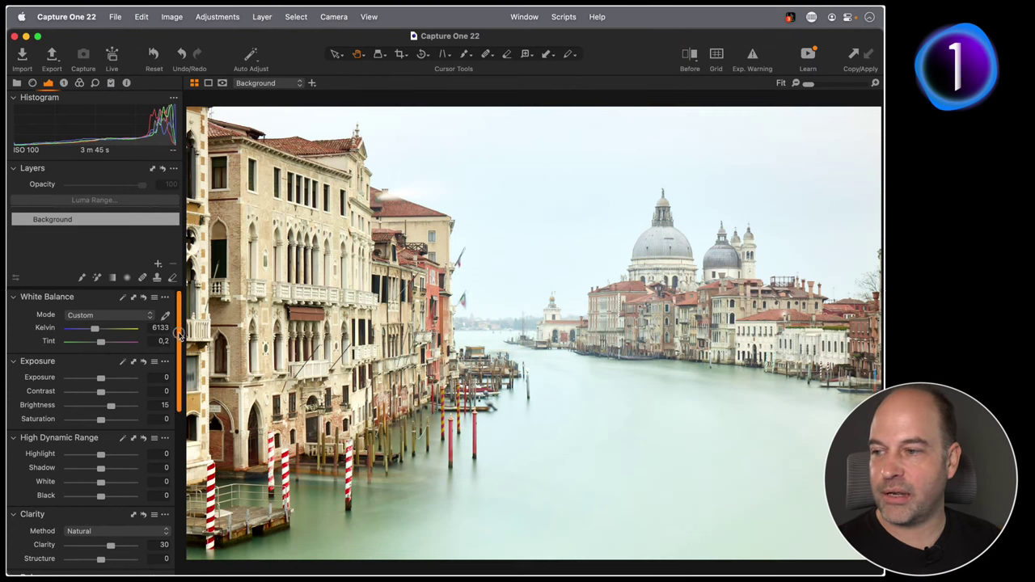
Recheck the edit in a split before/after view centred on the photo, then exit comparison.
{"action": "scroll", "coordinate": [184, 400], "scroll_direction": "down", "scroll_amount": 5}
{"action": "scroll", "coordinate": [192, 405], "scroll_direction": "down", "scroll_amount": 3}
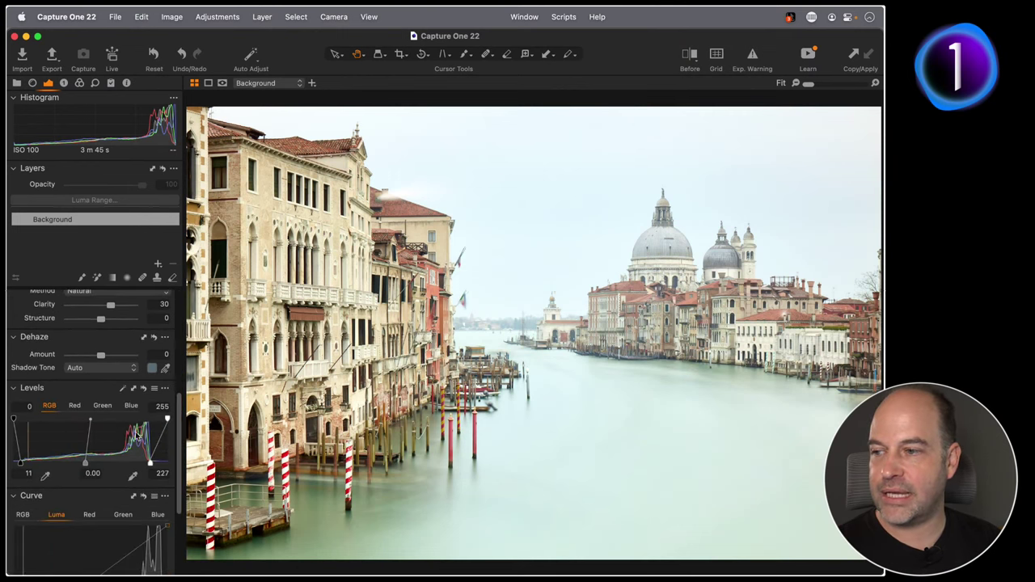
{"action": "left_click", "coordinate": [690, 57]}
{"action": "left_click", "coordinate": [690, 57]}
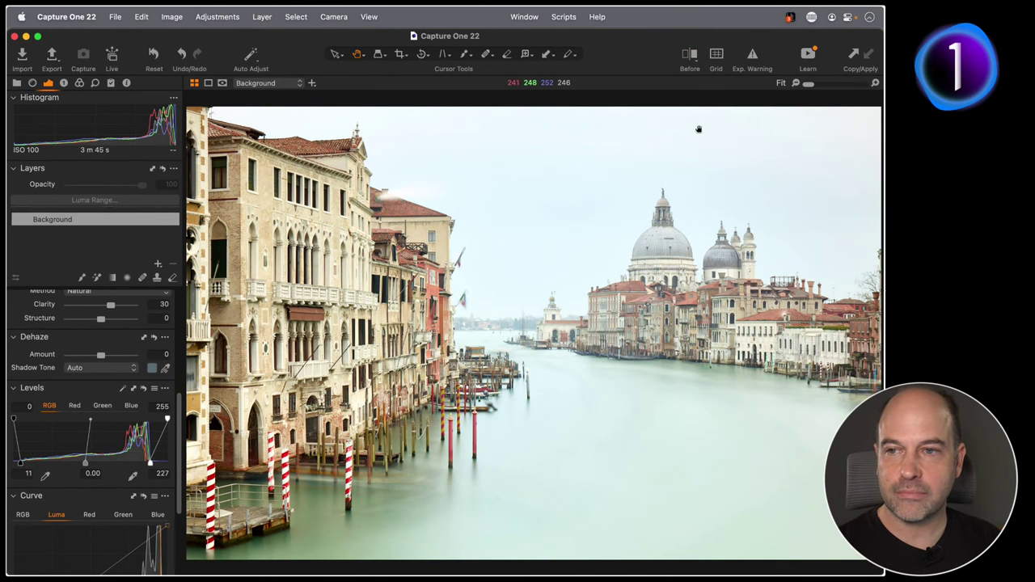
{"action": "left_click", "coordinate": [690, 56]}
{"action": "left_click", "coordinate": [704, 73]}
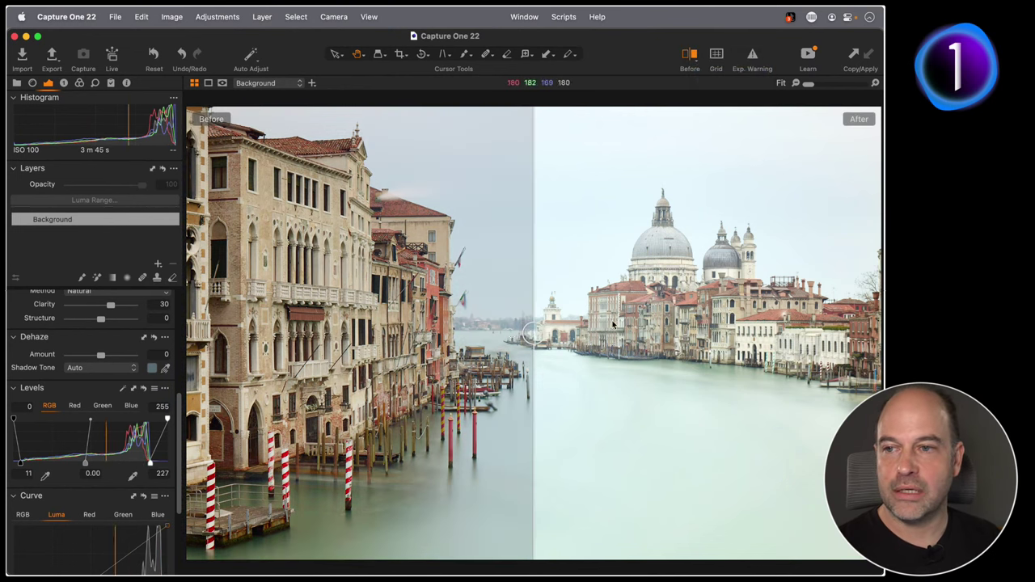
{"action": "mouse_move", "coordinate": [534, 334]}
{"action": "left_mouse_down"}
{"action": "mouse_move", "coordinate": [798, 325]}
{"action": "mouse_move", "coordinate": [504, 324]}
{"action": "mouse_move", "coordinate": [537, 323]}
{"action": "left_mouse_up"}
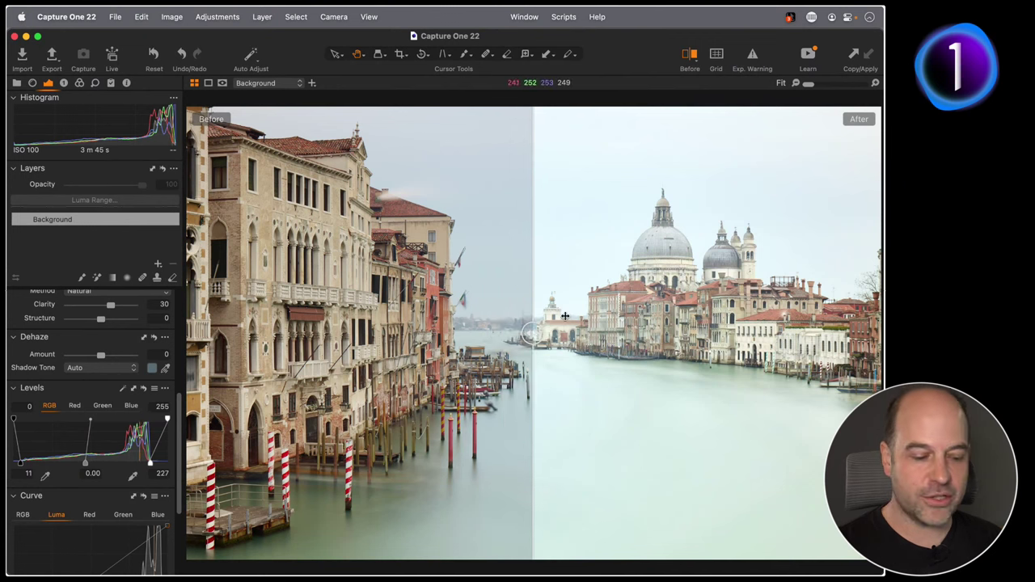
{"action": "key", "text": "y"}
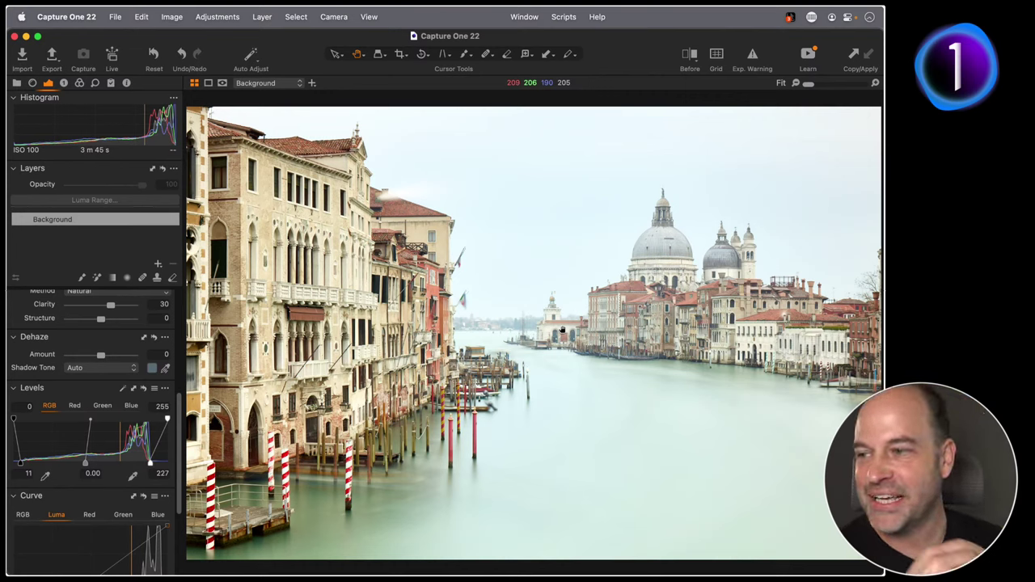
Inspect the Dogana facades at 100%, zoom back to fit, then show the ten-image grid.
{"action": "scroll", "coordinate": [121, 404], "scroll_direction": "up", "scroll_amount": 10}
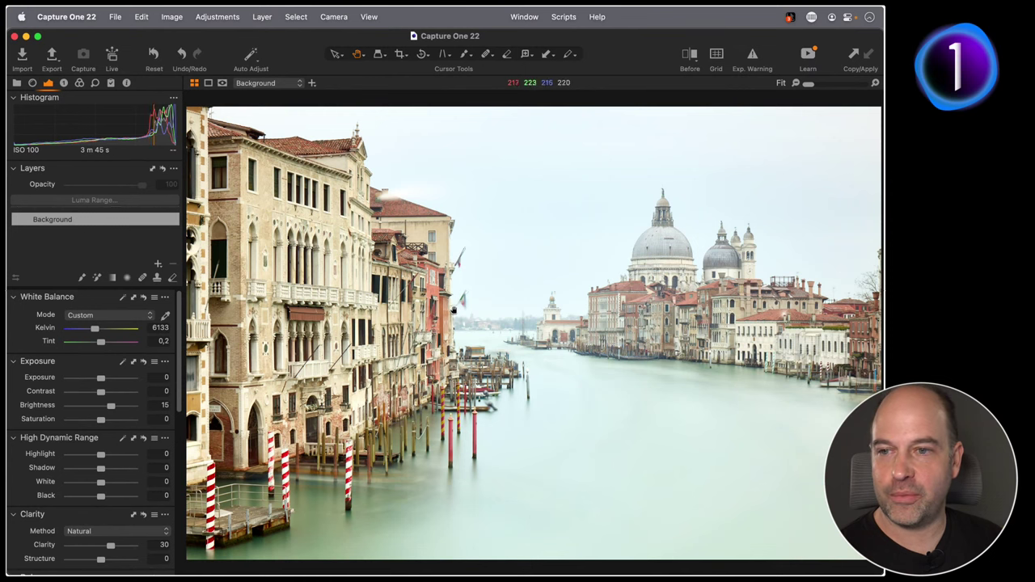
{"action": "left_click_drag", "start_coordinate": [659, 326], "coordinate": [429, 370]}
{"action": "left_click_drag", "start_coordinate": [660, 353], "coordinate": [607, 348]}
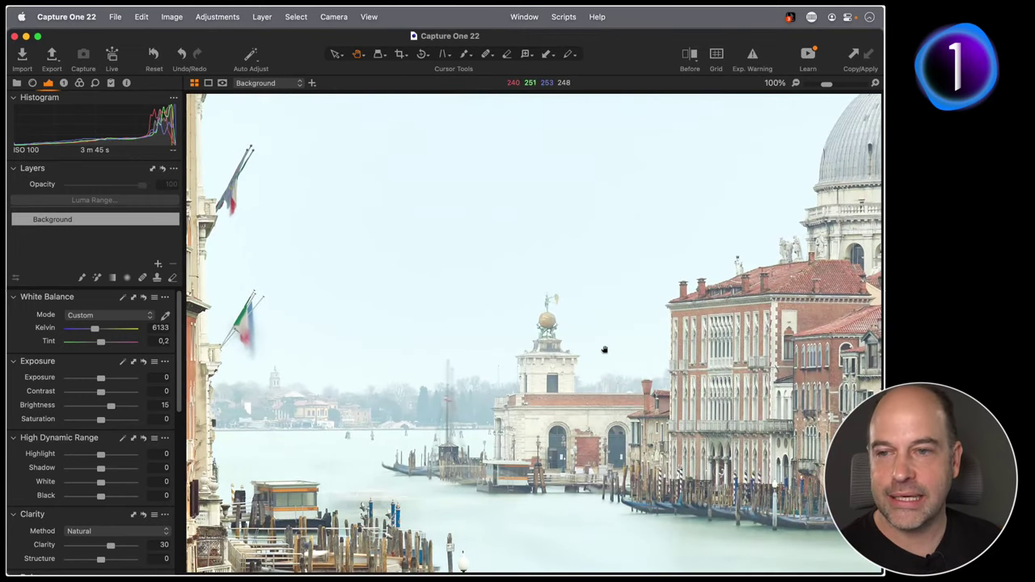
{"action": "key", "text": "super+0"}
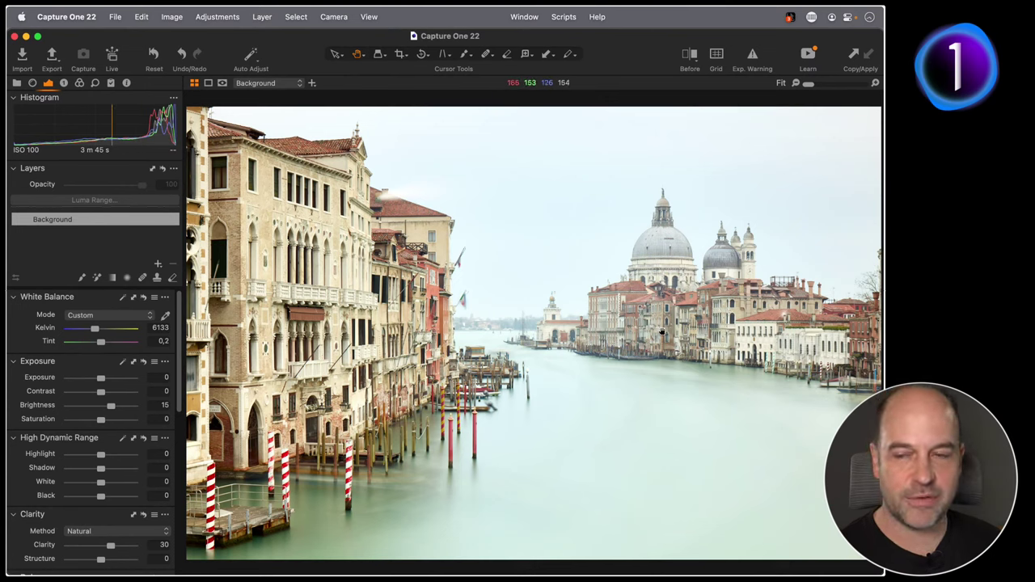
{"action": "key", "text": "super+alt+v"}
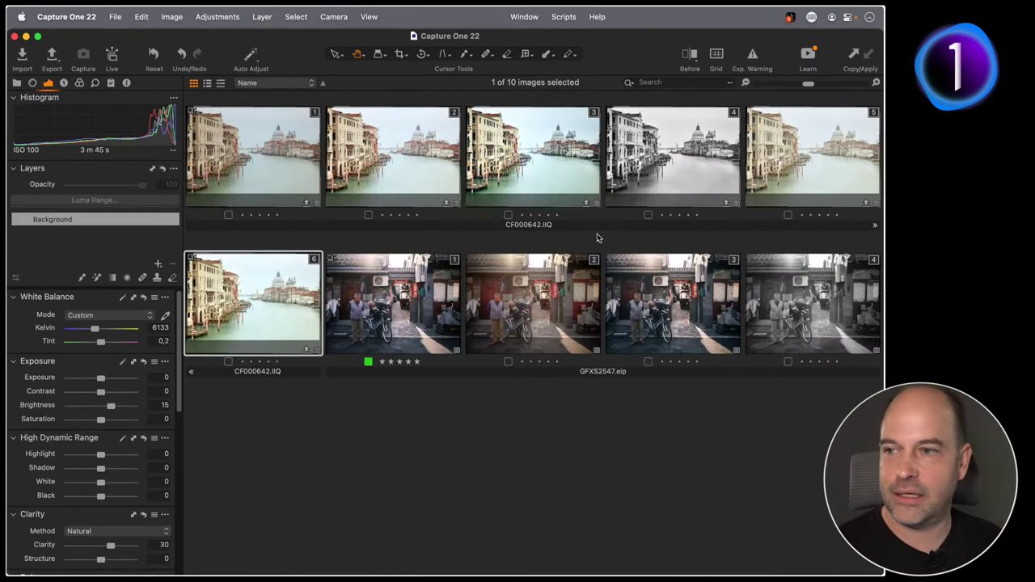
Compare the Venice variant thumbnails, viewing the sixth variant large before returning to the grid.
{"action": "left_click", "coordinate": [250, 152]}
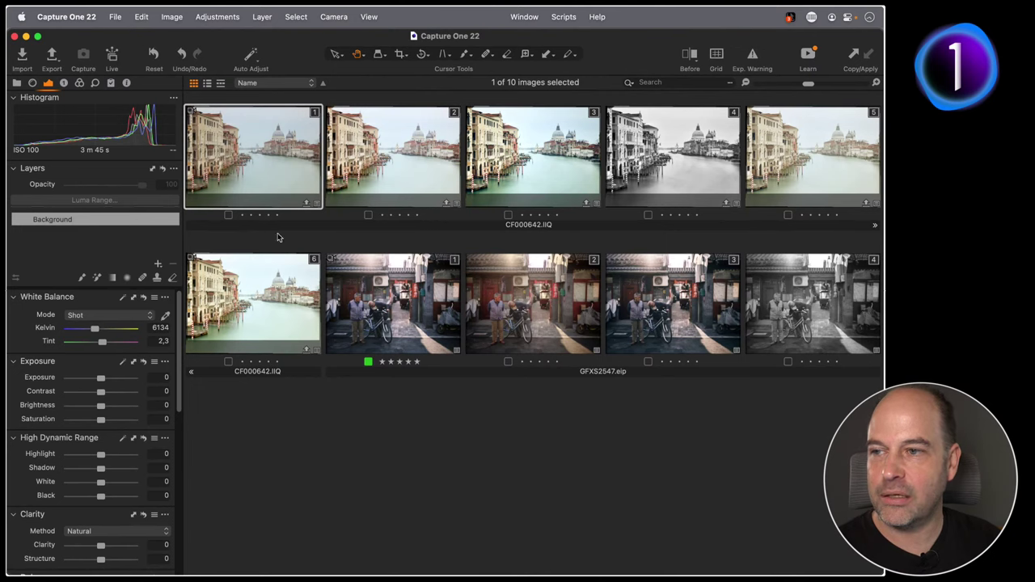
{"action": "left_click", "coordinate": [395, 155]}
{"action": "left_click", "coordinate": [516, 149]}
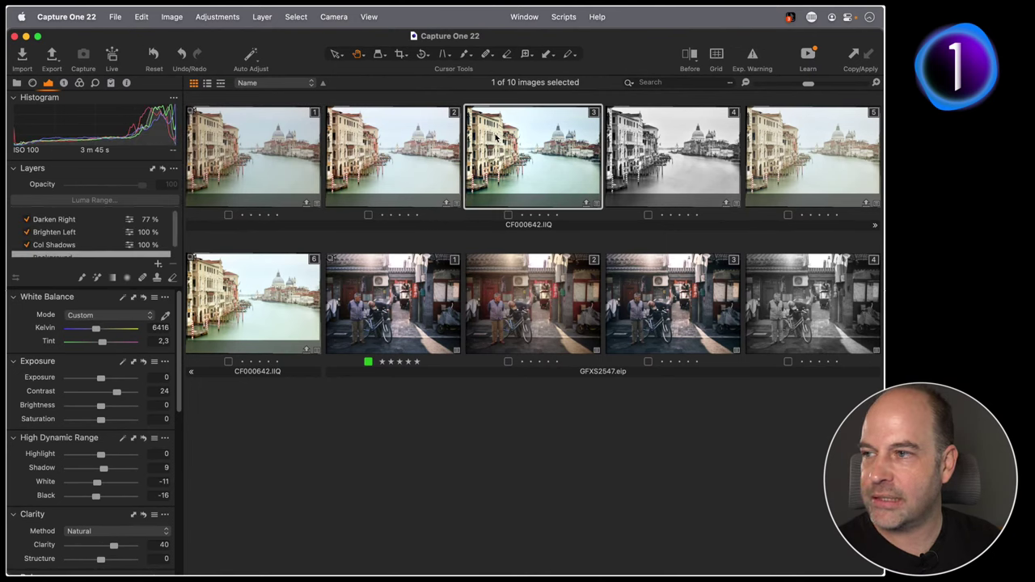
{"action": "left_click", "coordinate": [262, 329]}
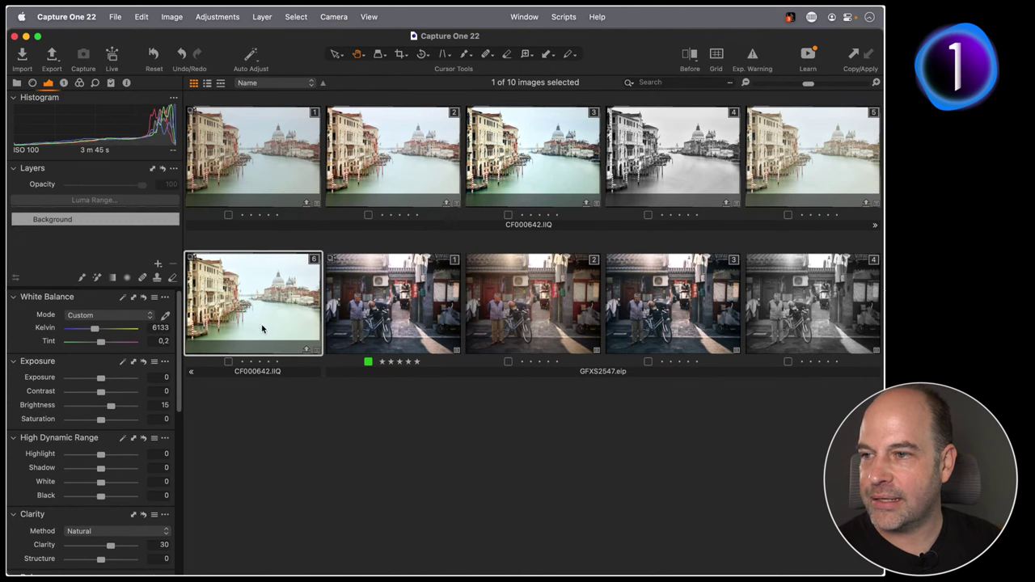
{"action": "double_click", "coordinate": [251, 281]}
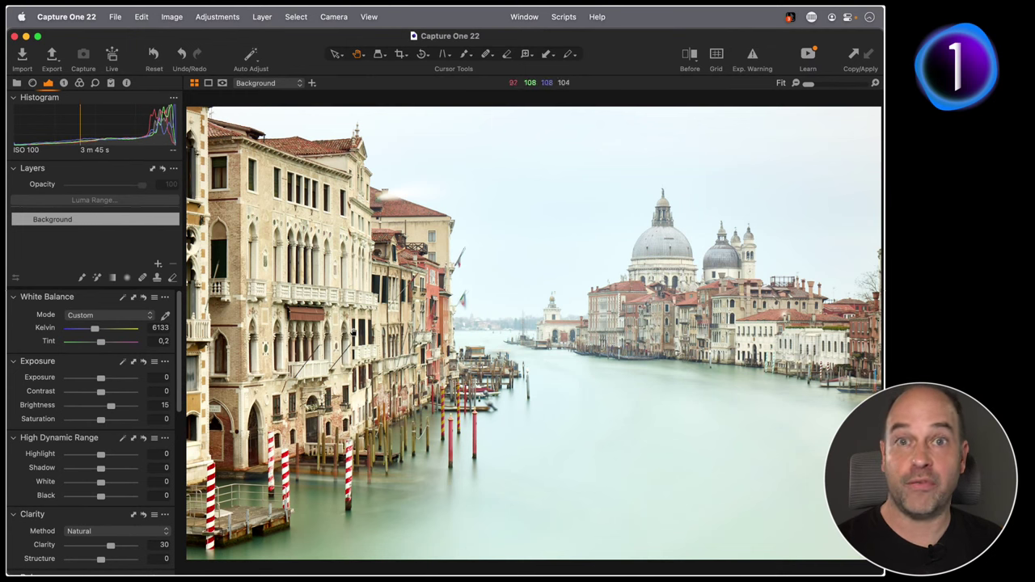
{"action": "key", "text": "super+alt+v"}
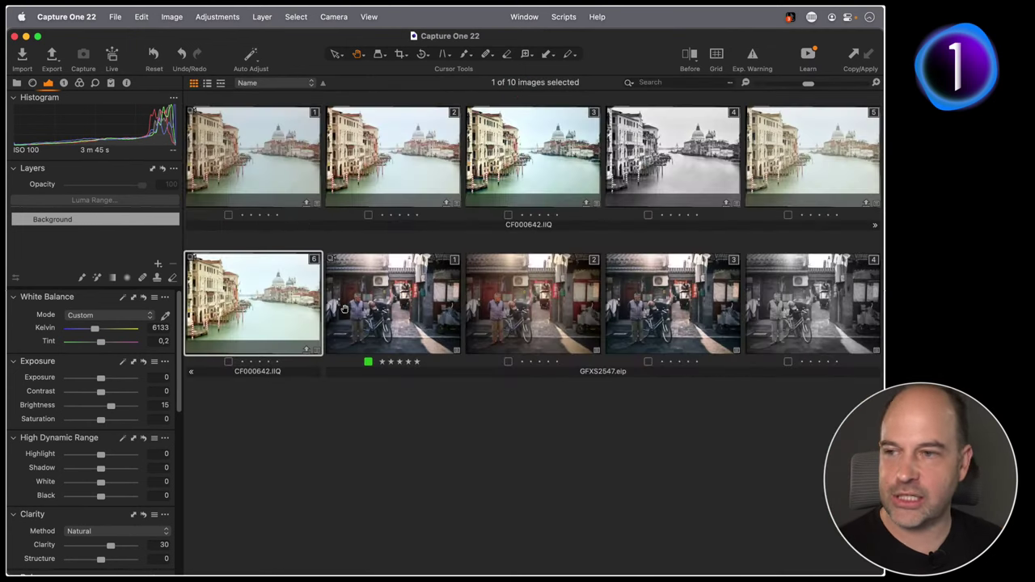
Clone the sixth variant with its adjustments and open the new copy full size.
{"action": "left_click", "coordinate": [167, 17]}
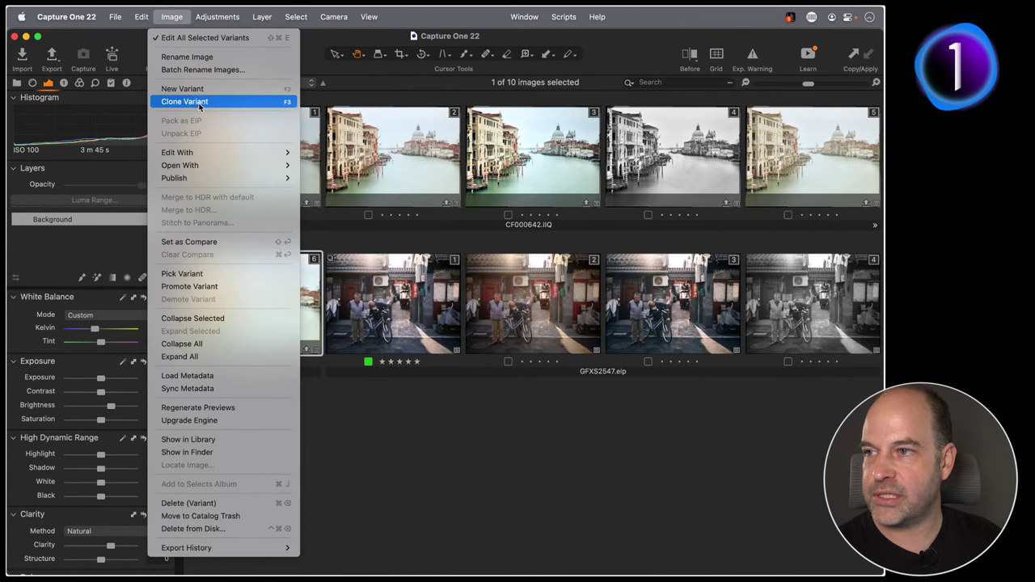
{"action": "left_click", "coordinate": [203, 102]}
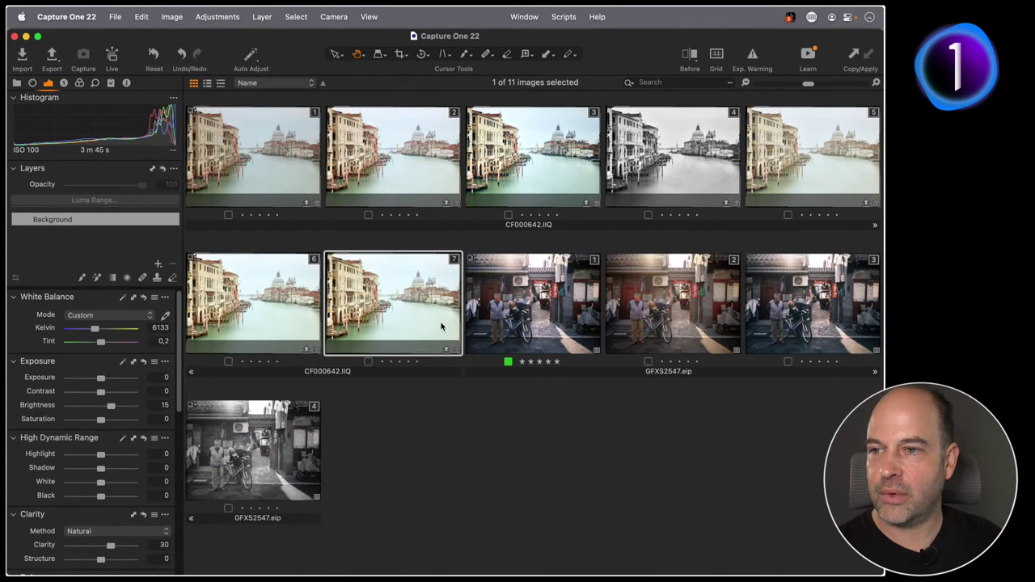
{"action": "double_click", "coordinate": [413, 305]}
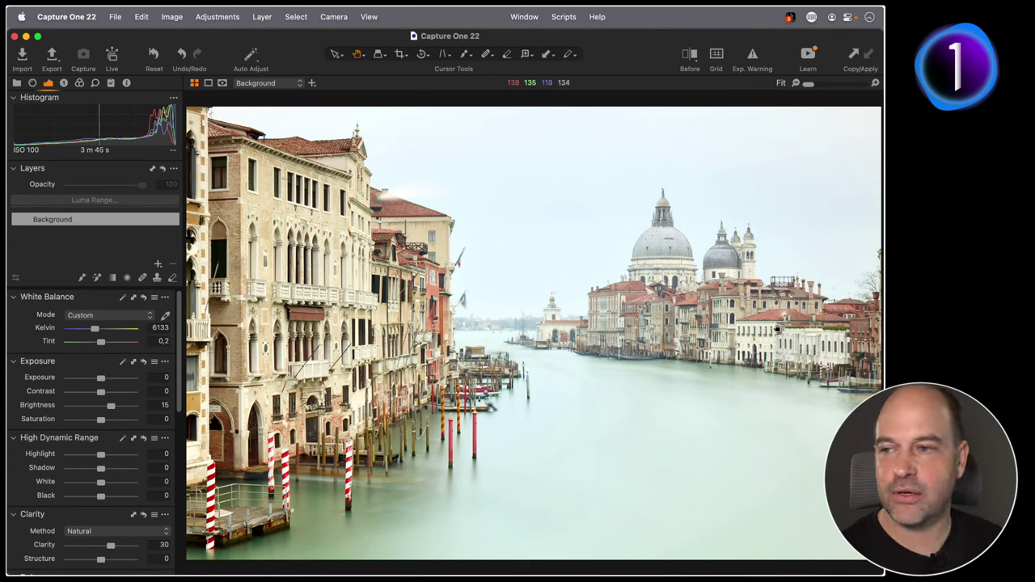
Pick the Linear Gradient Mask tool and create Adjustment Layer 1 above Background.
{"action": "left_click", "coordinate": [113, 279]}
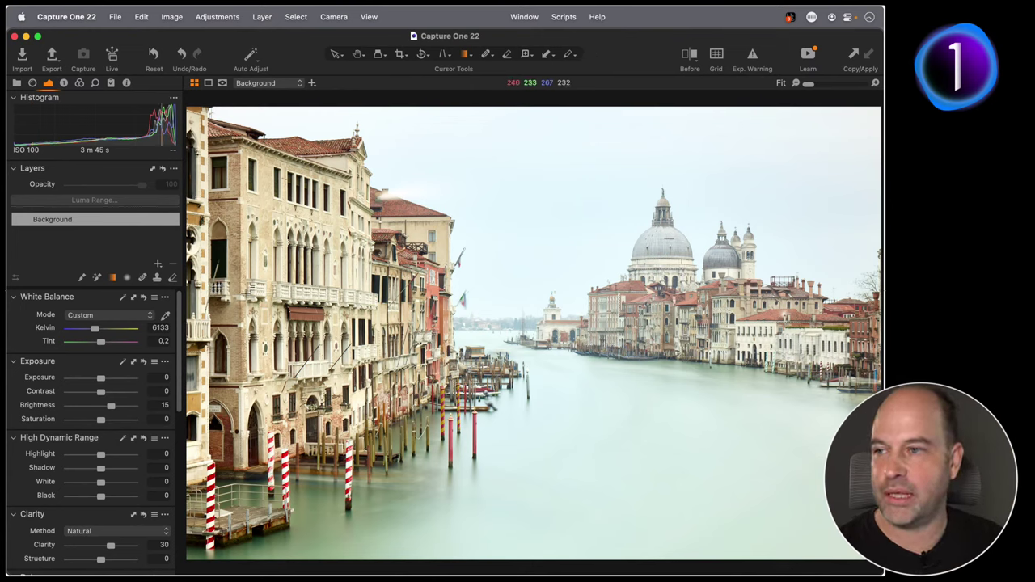
{"action": "key", "text": "super+l"}
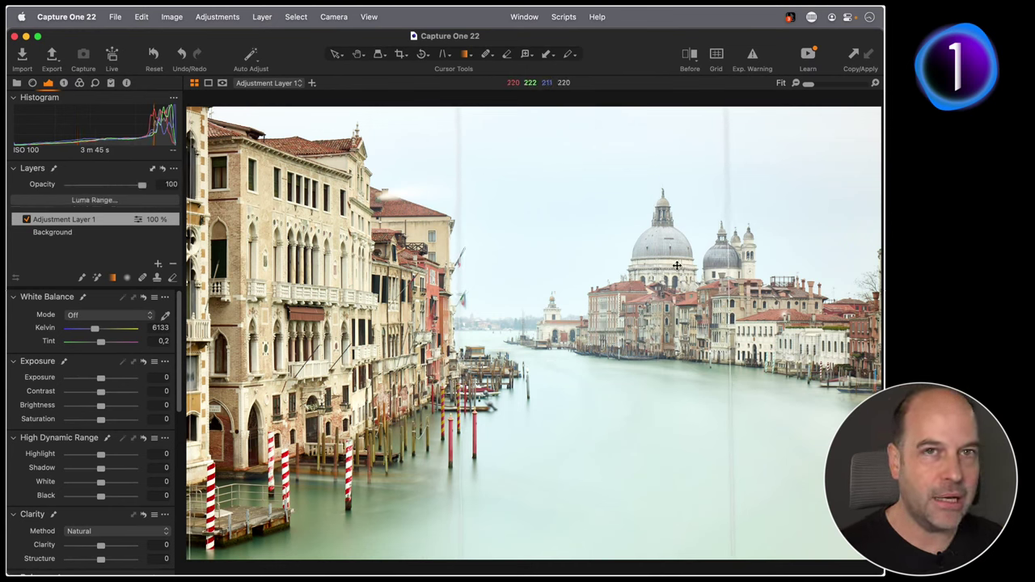
With the mask shown, set the gradient to cover the left buildings and fade out before the domes.
{"action": "key", "text": "m"}
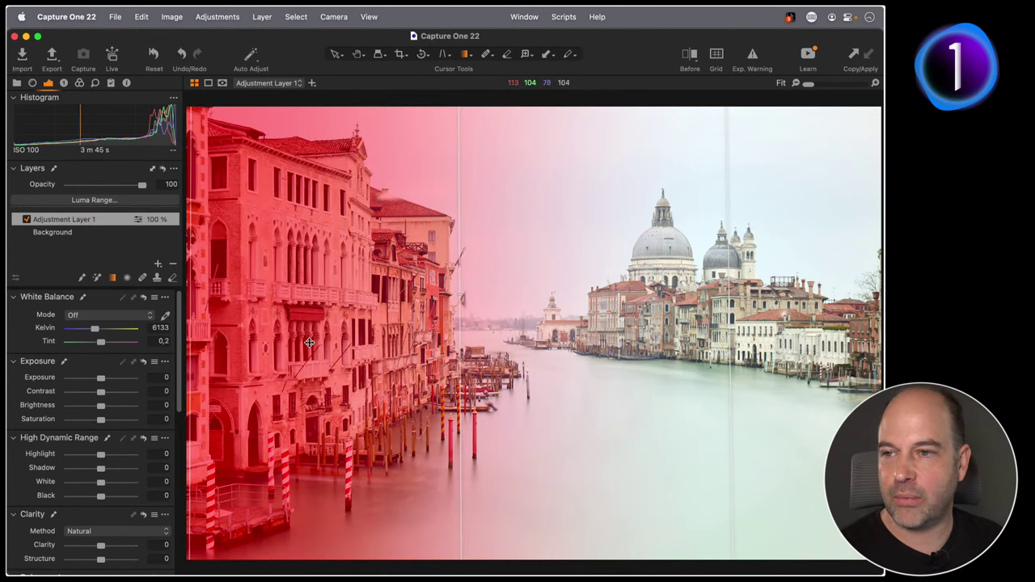
{"action": "left_click_drag", "start_coordinate": [491, 328], "coordinate": [480, 320]}
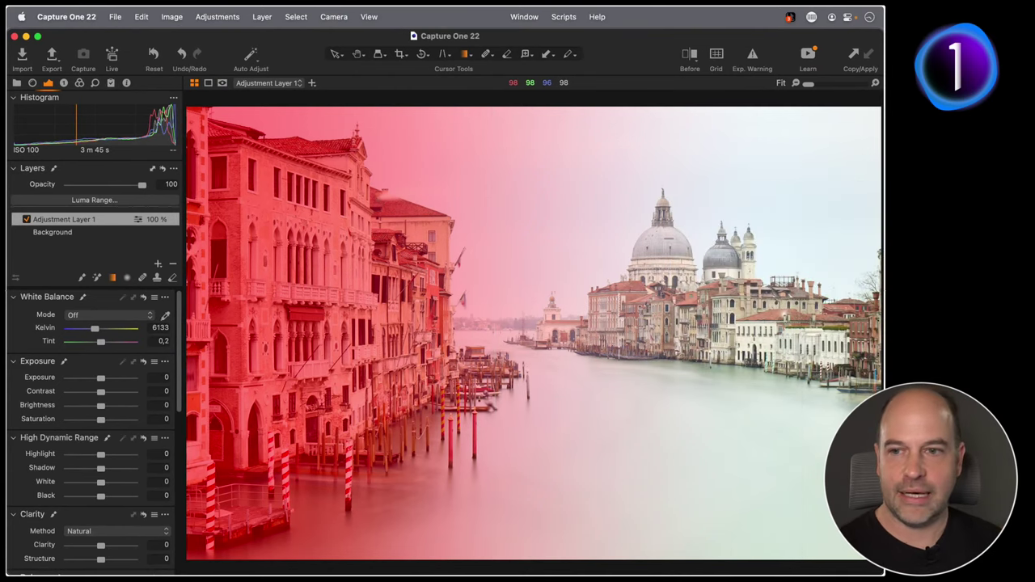
{"action": "left_click_drag", "start_coordinate": [798, 210], "coordinate": [641, 220]}
{"action": "left_click_drag", "start_coordinate": [615, 221], "coordinate": [588, 222]}
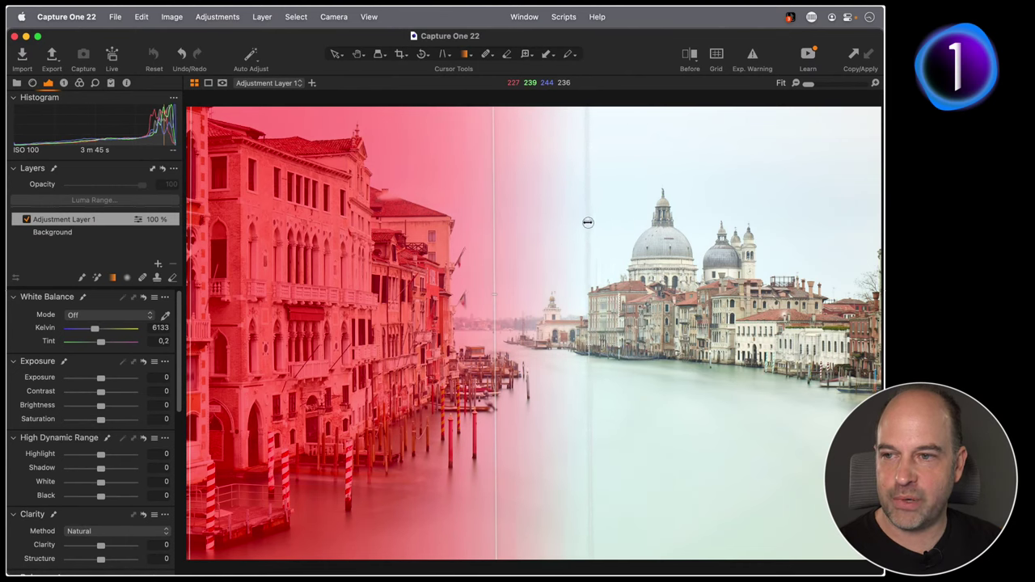
{"action": "mouse_move", "coordinate": [588, 222]}
{"action": "left_mouse_down"}
{"action": "mouse_move", "coordinate": [533, 225]}
{"action": "mouse_move", "coordinate": [589, 222]}
{"action": "left_mouse_up"}
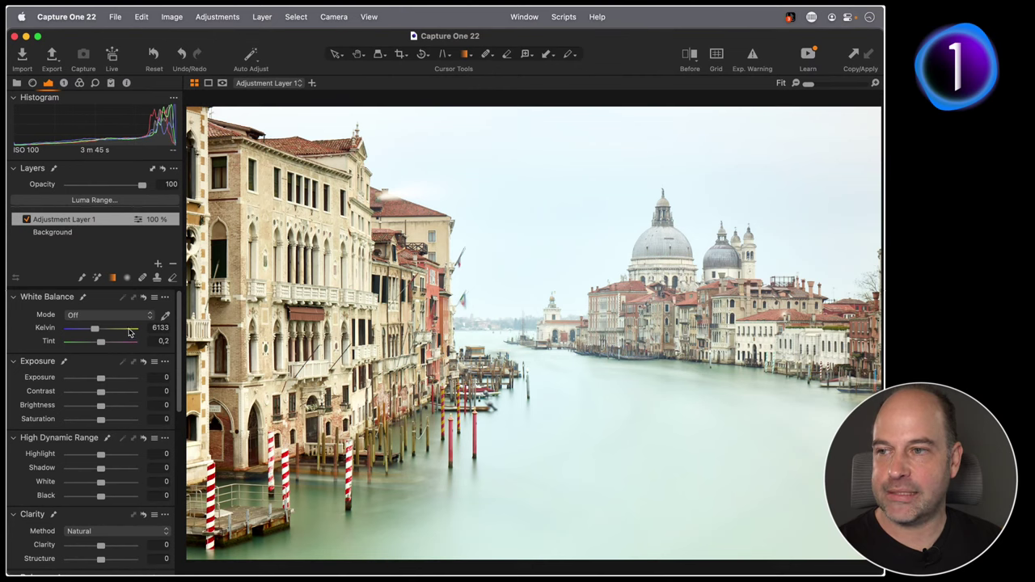
{"action": "scroll", "coordinate": [124, 351], "scroll_direction": "down", "scroll_amount": 1}
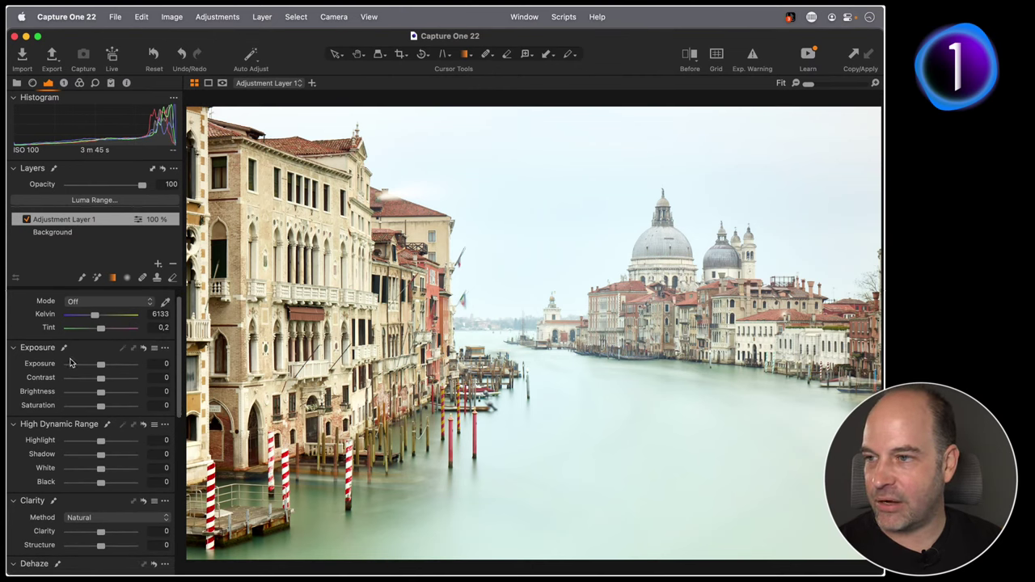
{"action": "left_click_drag", "start_coordinate": [101, 366], "coordinate": [110, 366]}
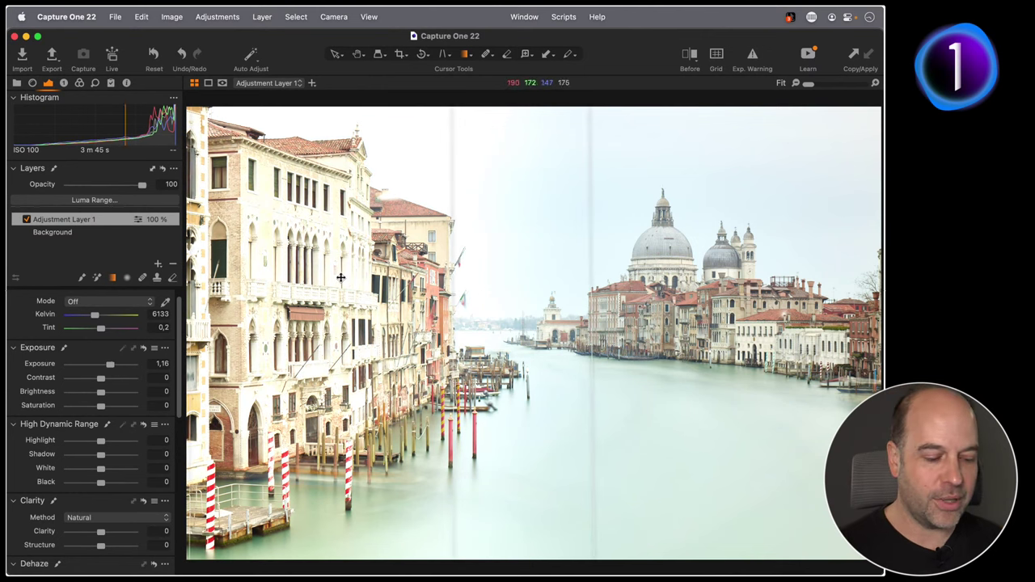
{"action": "key", "text": "z"}
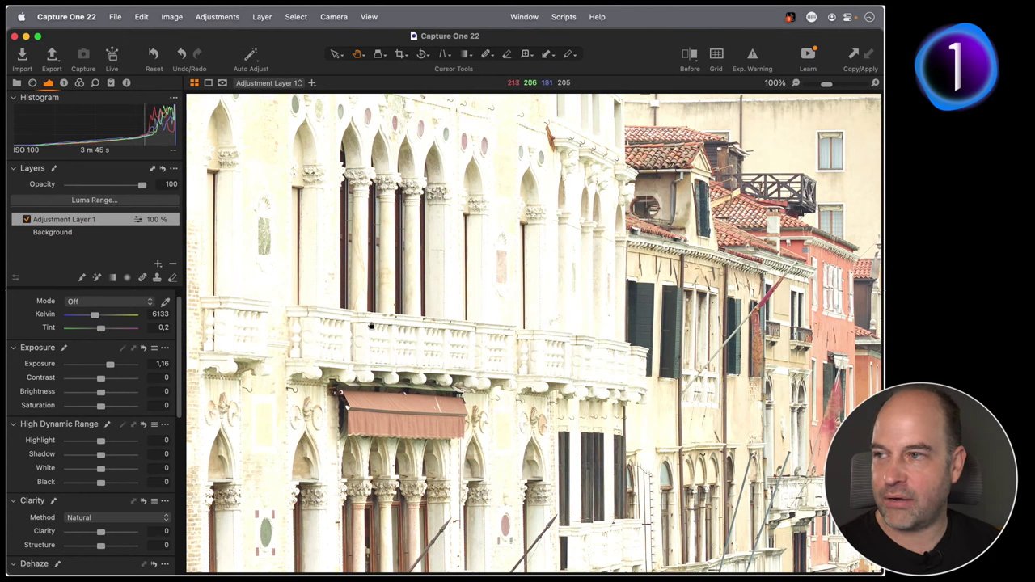
{"action": "left_click_drag", "start_coordinate": [110, 365], "coordinate": [120, 366]}
{"action": "double_click", "coordinate": [121, 366]}
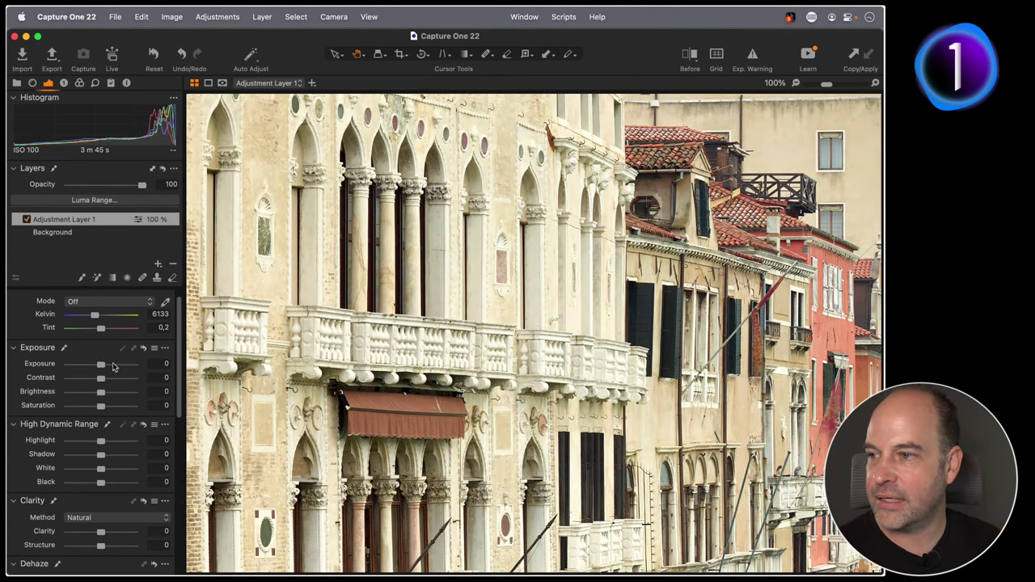
{"action": "key", "text": "super+0"}
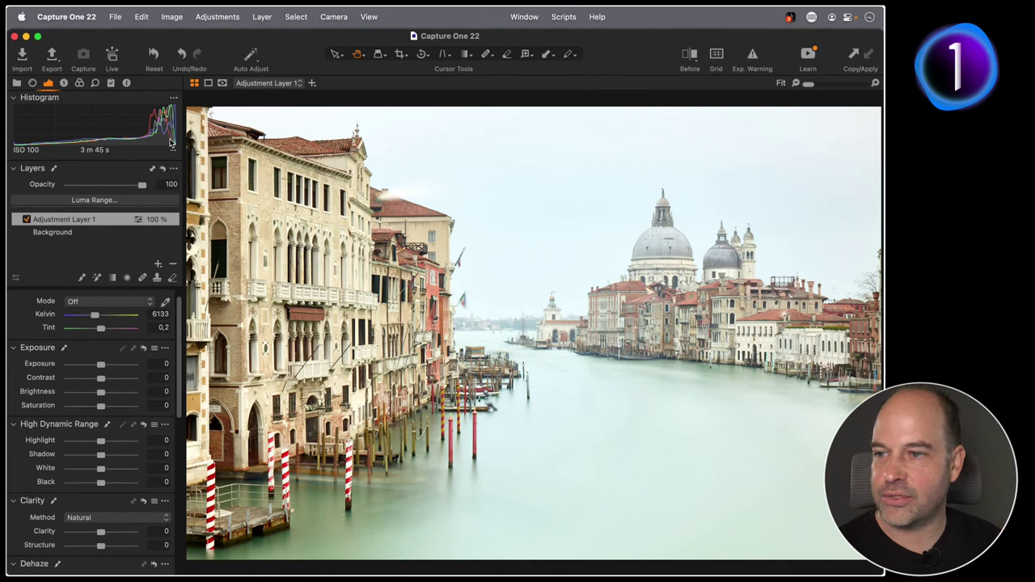
{"action": "left_click_drag", "start_coordinate": [101, 365], "coordinate": [106, 367]}
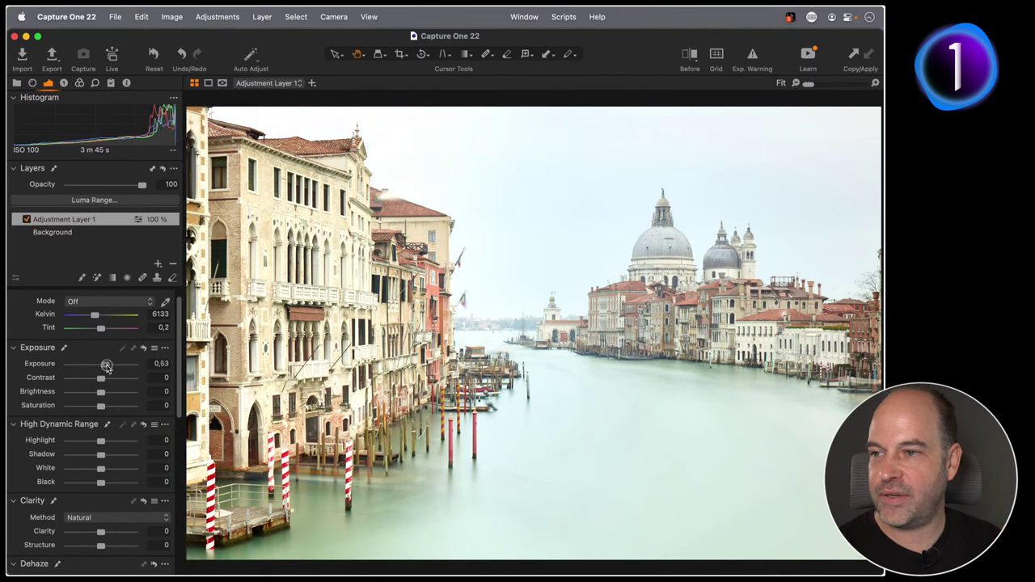
{"action": "double_click", "coordinate": [106, 365]}
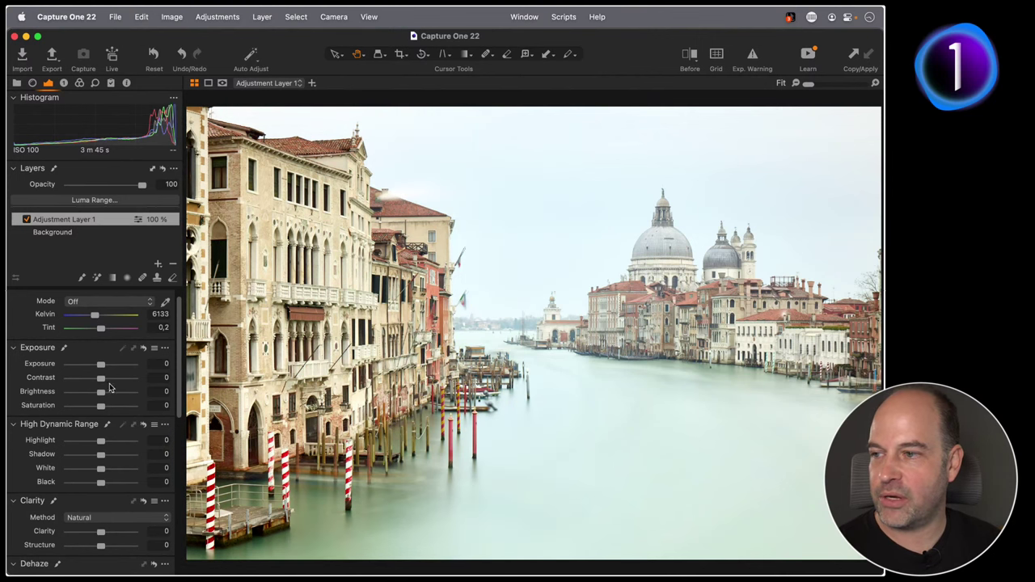
{"action": "left_click_drag", "start_coordinate": [101, 393], "coordinate": [110, 393]}
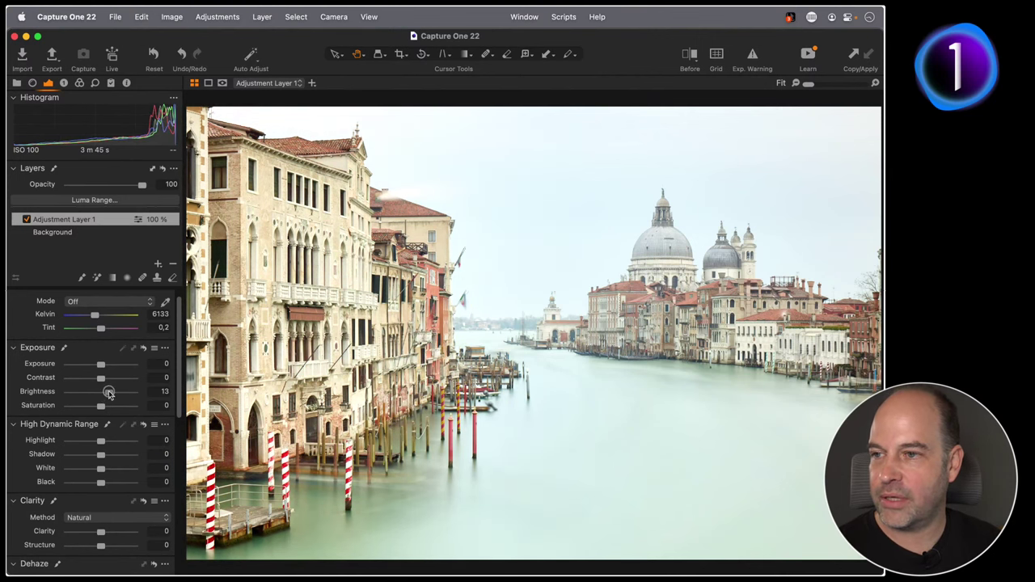
{"action": "double_click", "coordinate": [109, 392]}
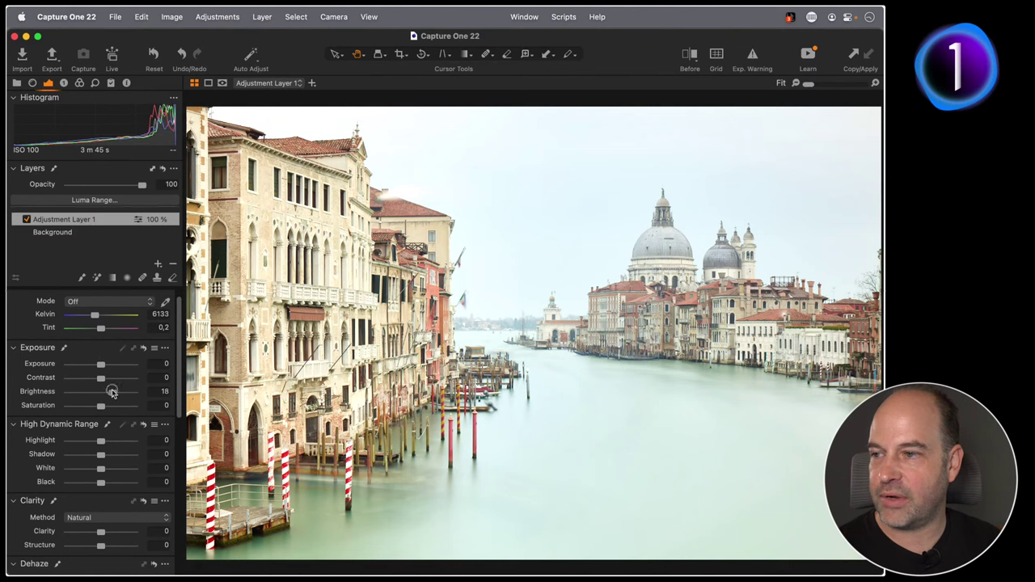
{"action": "scroll", "coordinate": [100, 398], "scroll_direction": "down", "scroll_amount": 5}
{"action": "scroll", "coordinate": [91, 400], "scroll_direction": "down", "scroll_amount": 5}
Reset the luma curve and add RGB curve points near 214/219 and 91/110.
{"action": "left_click", "coordinate": [74, 451]}
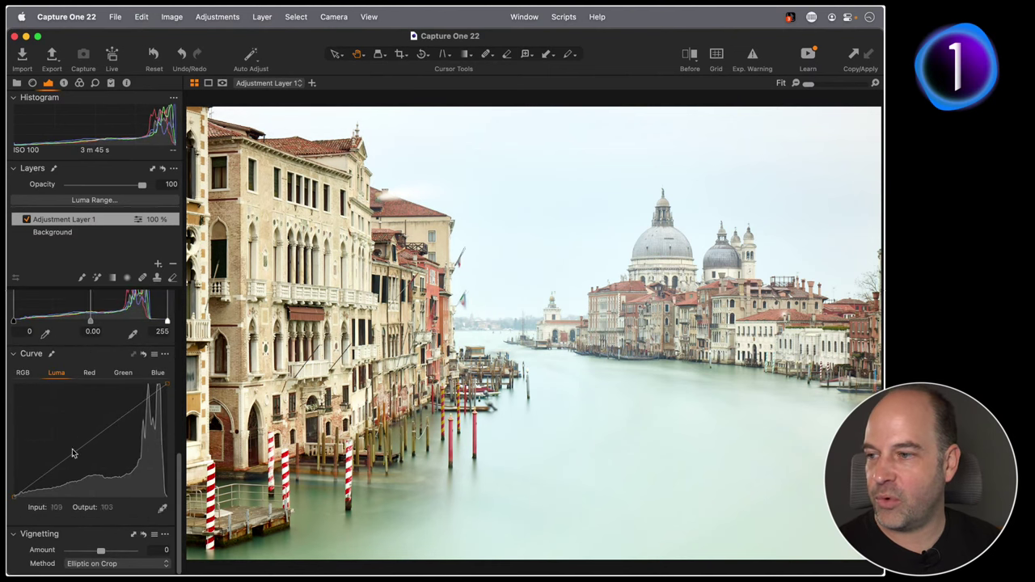
{"action": "left_click_drag", "start_coordinate": [75, 450], "coordinate": [72, 446]}
{"action": "left_click", "coordinate": [142, 355]}
{"action": "left_click", "coordinate": [23, 373]}
{"action": "left_click", "coordinate": [141, 400]}
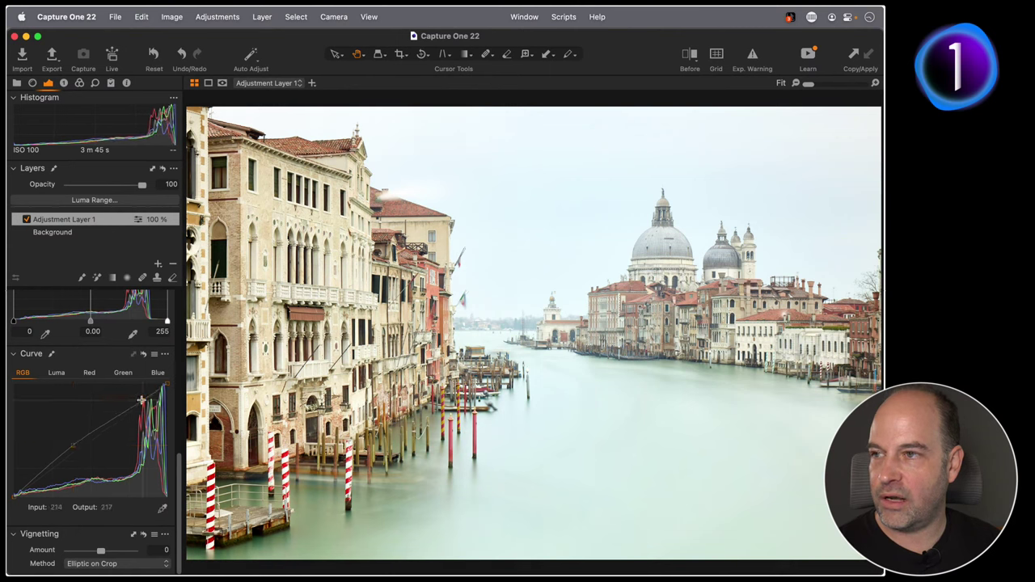
{"action": "left_click_drag", "start_coordinate": [71, 445], "coordinate": [69, 449]}
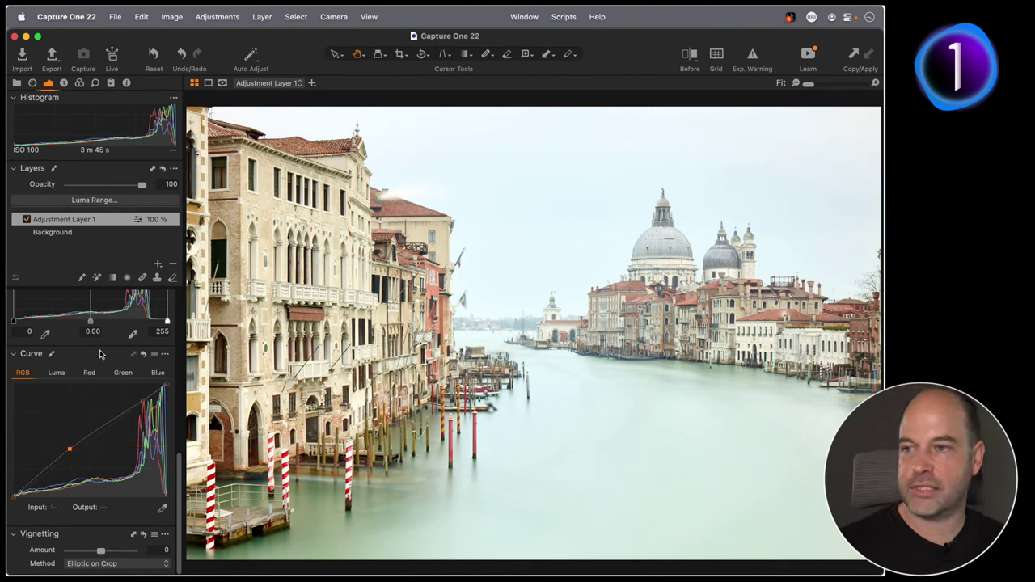
{"action": "left_click_drag", "start_coordinate": [180, 462], "coordinate": [181, 297]}
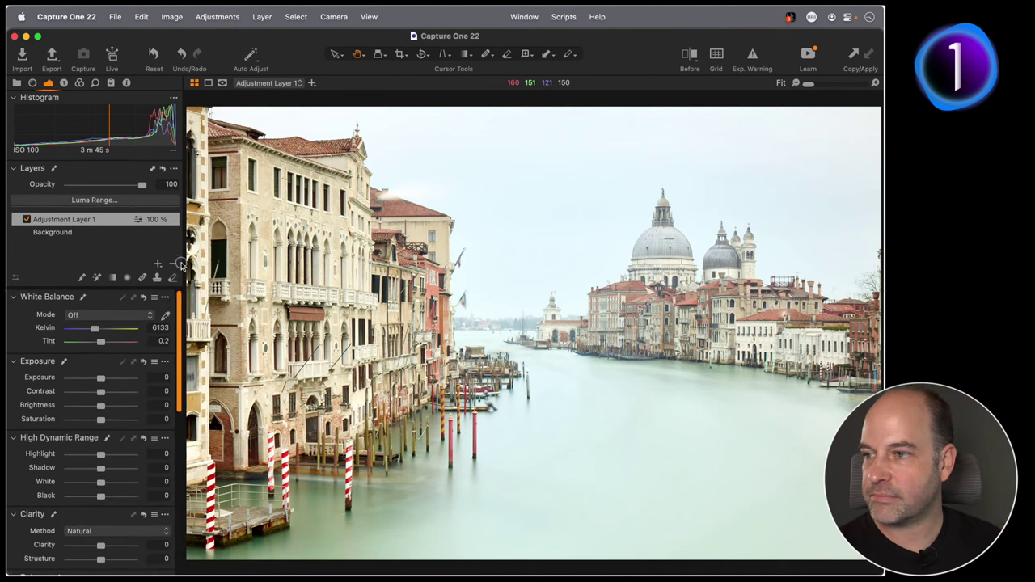
{"action": "left_click", "coordinate": [27, 220]}
{"action": "left_click", "coordinate": [26, 221]}
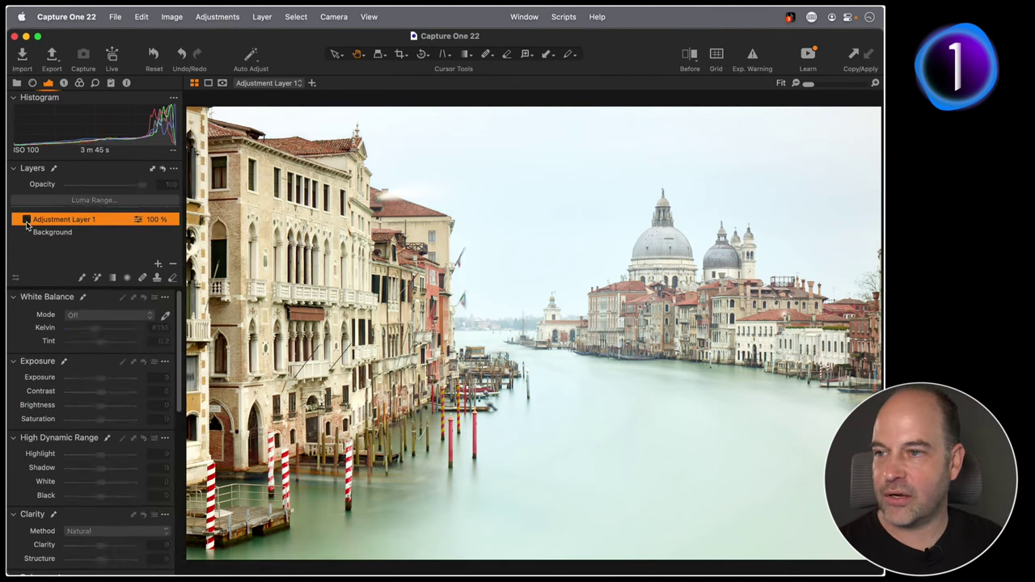
{"action": "left_click", "coordinate": [27, 220]}
{"action": "left_click", "coordinate": [27, 220]}
{"action": "left_click", "coordinate": [26, 220]}
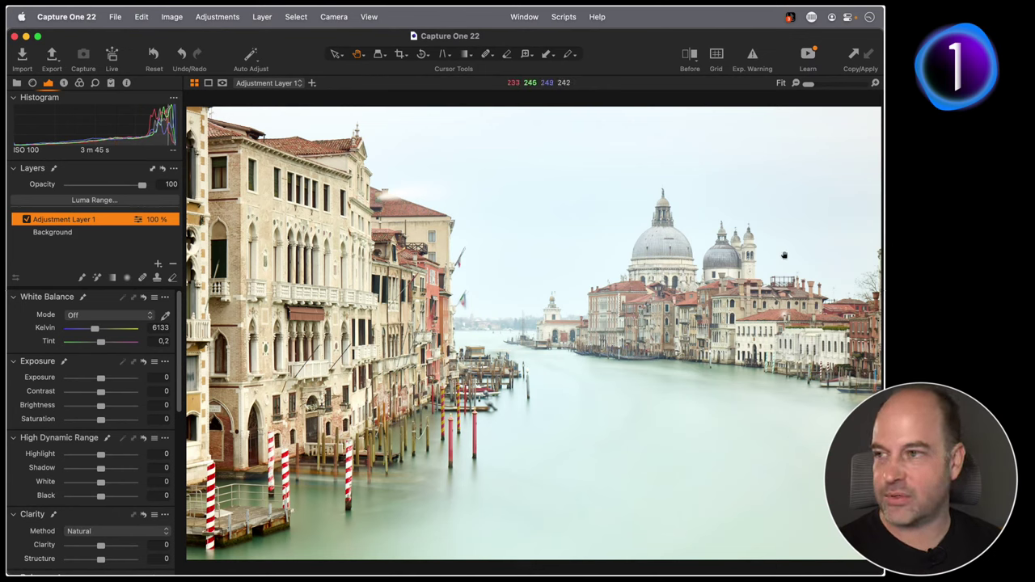
Rename Adjustment Layer 1 to 'Left hand side', correcting the typo.
{"action": "double_click", "coordinate": [88, 223]}
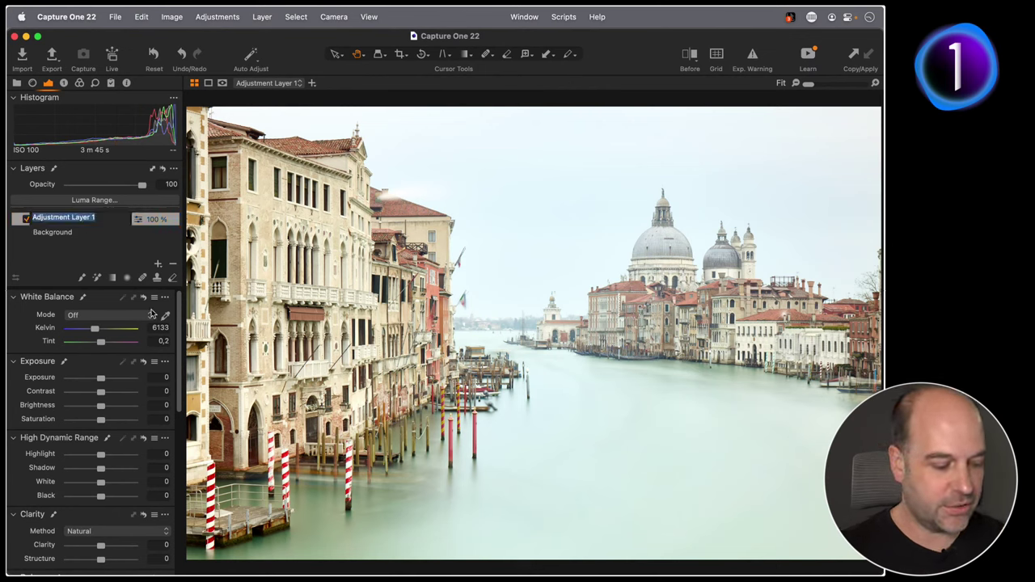
{"action": "type", "text": "Laeft hand"}
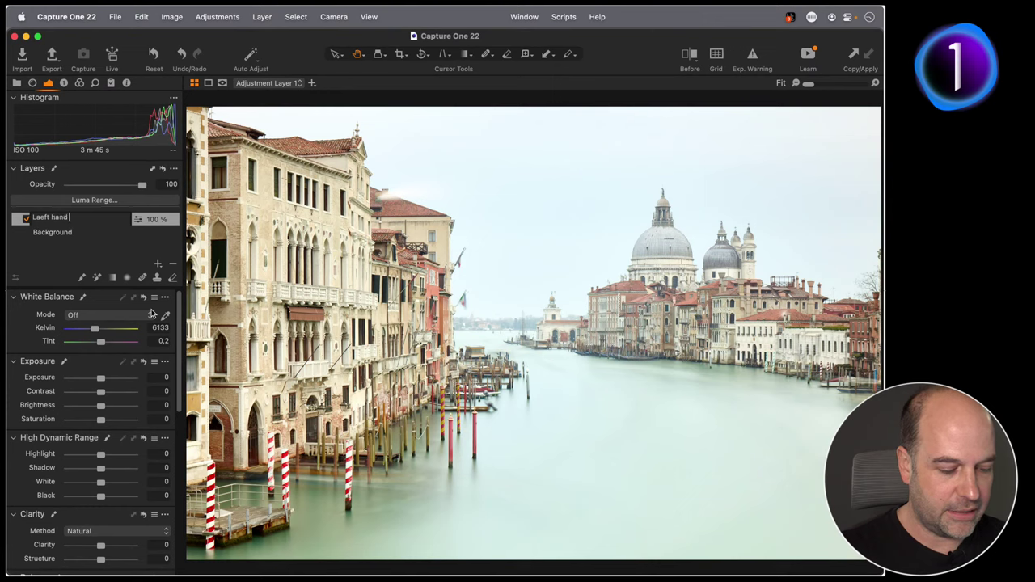
{"action": "type", "text": " side"}
{"action": "key", "text": "Return"}
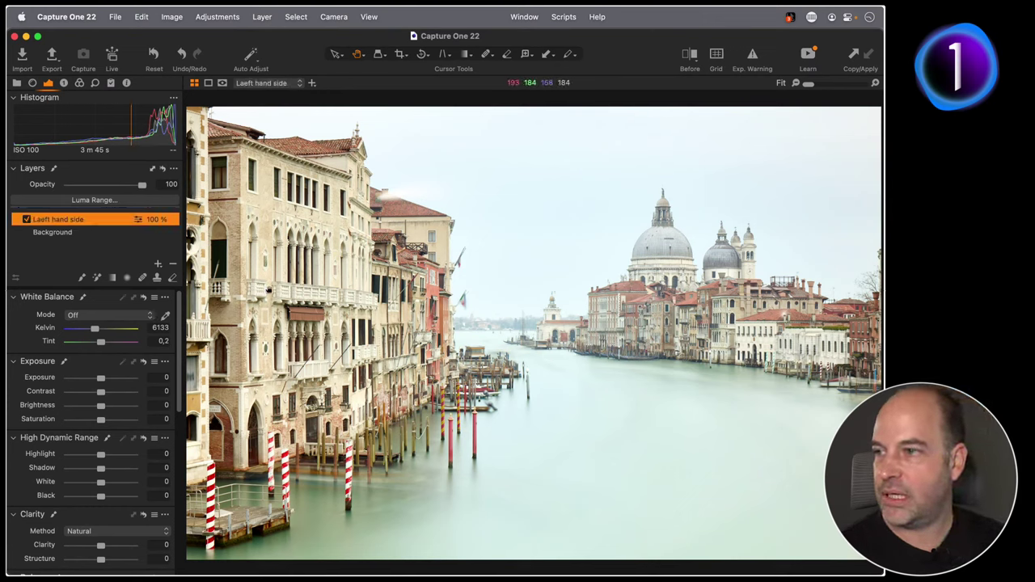
{"action": "double_click", "coordinate": [44, 223]}
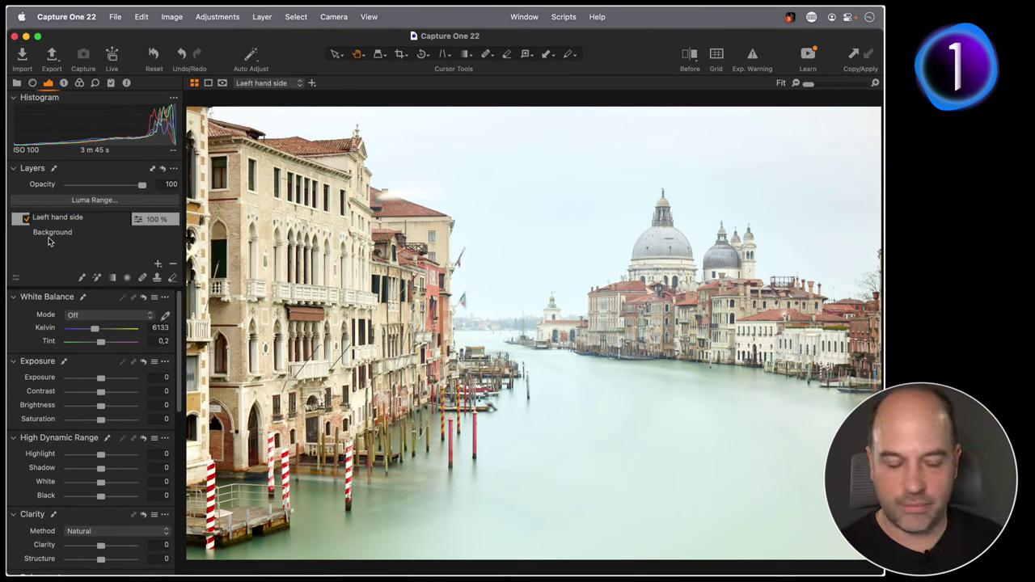
{"action": "key", "text": "Return"}
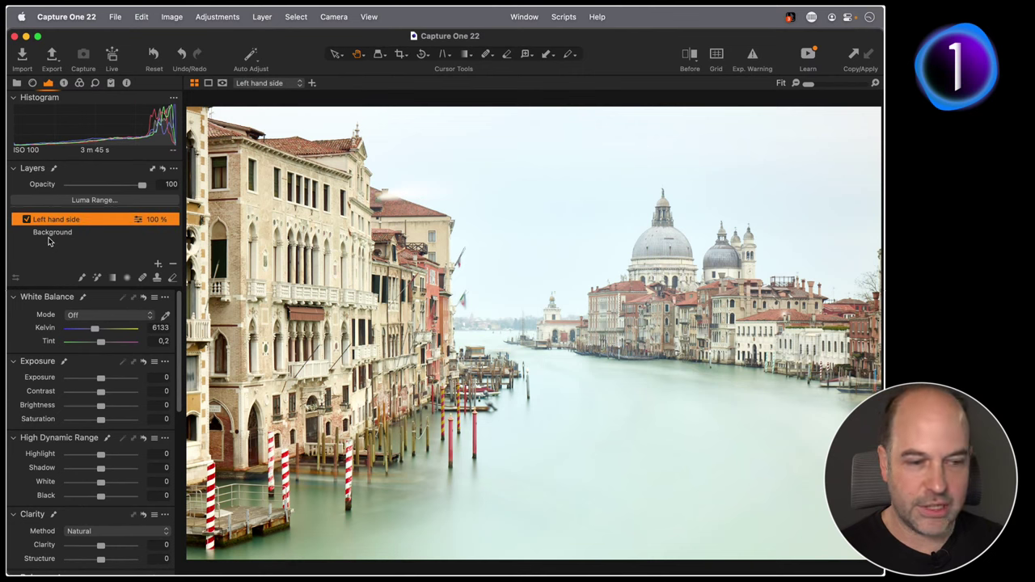
Add a new adjustment layer named 'Right Hand Side', check the Left hand side mask, then select it.
{"action": "left_click", "coordinate": [157, 265]}
{"action": "double_click", "coordinate": [78, 222]}
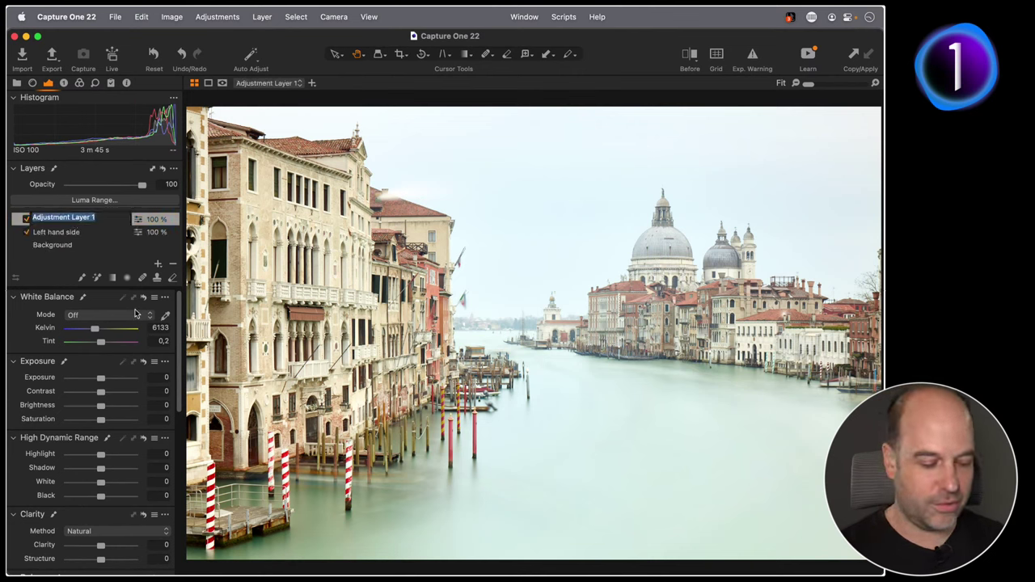
{"action": "type", "text": "Right Hand Side"}
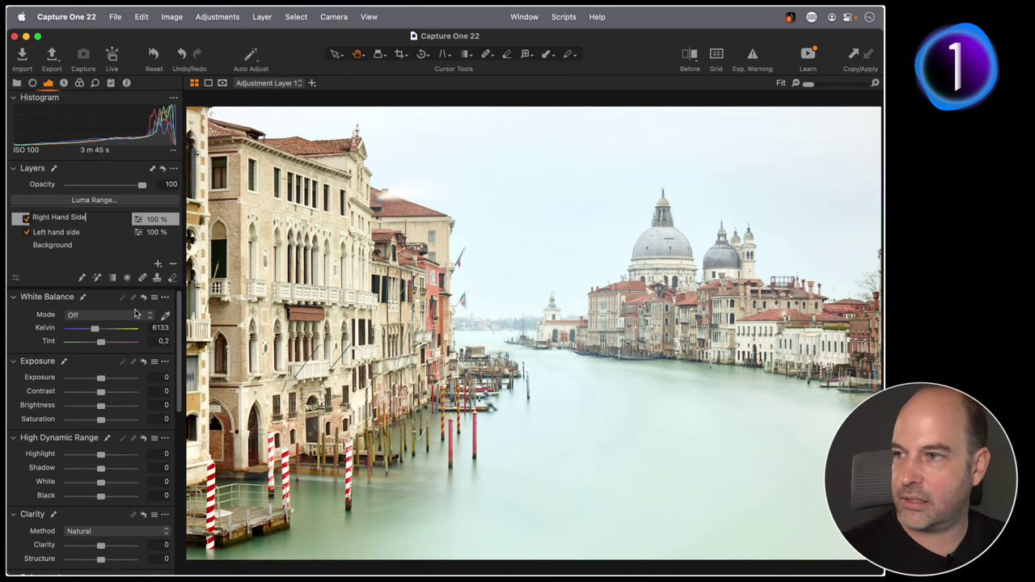
{"action": "key", "text": "Return"}
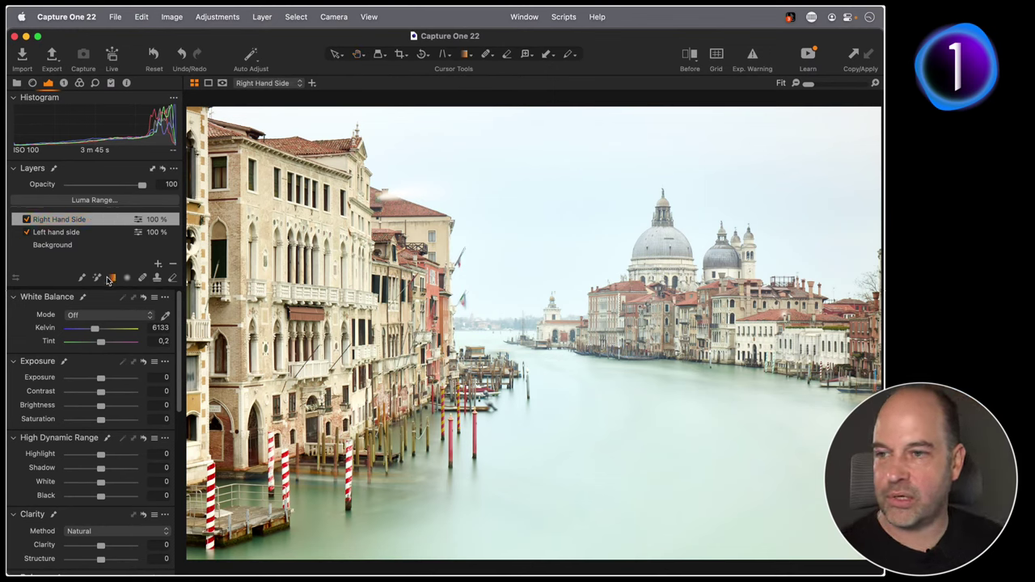
{"action": "left_click", "coordinate": [56, 233]}
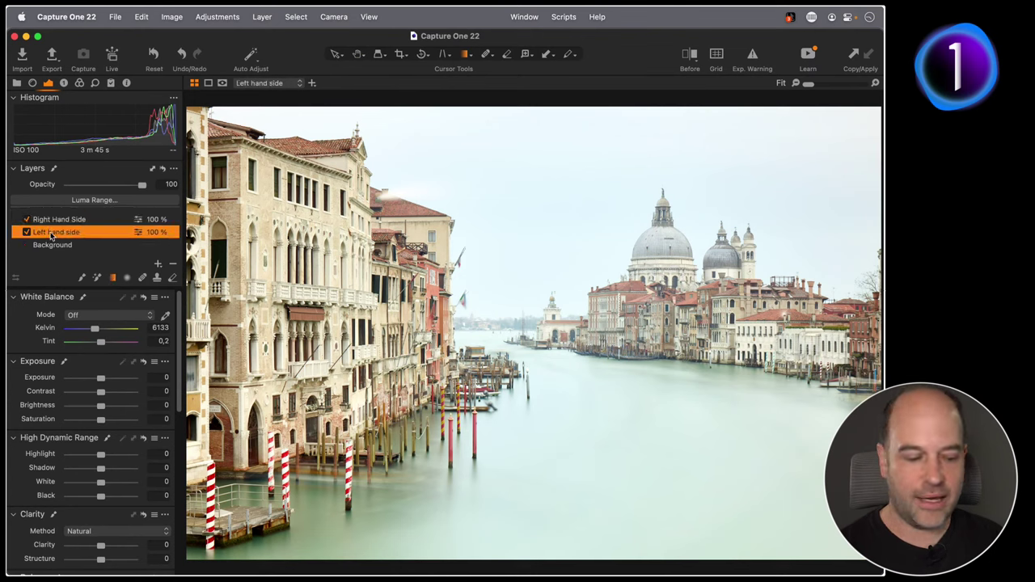
{"action": "key", "text": "m"}
{"action": "key", "text": "m"}
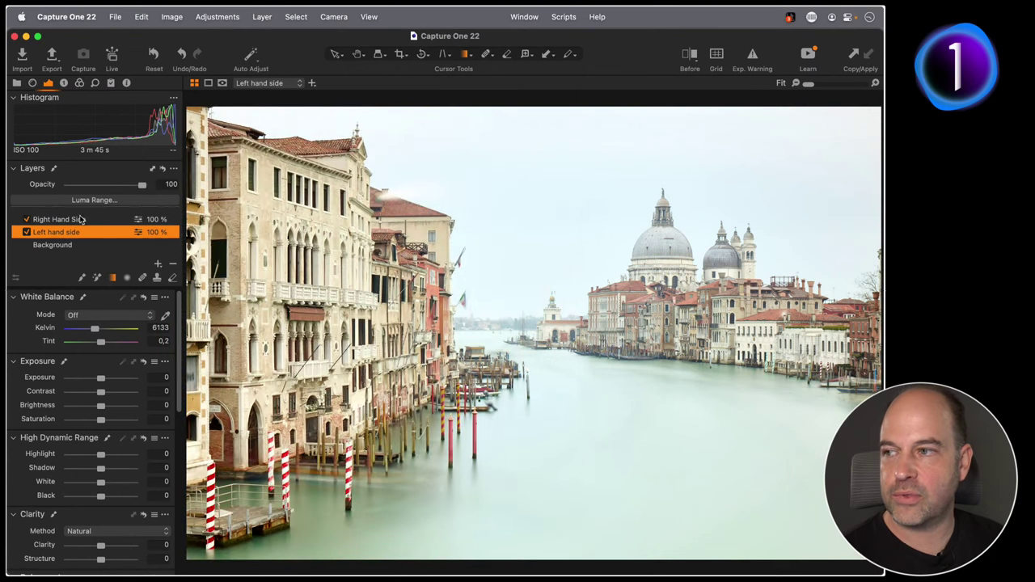
{"action": "left_click", "coordinate": [60, 223]}
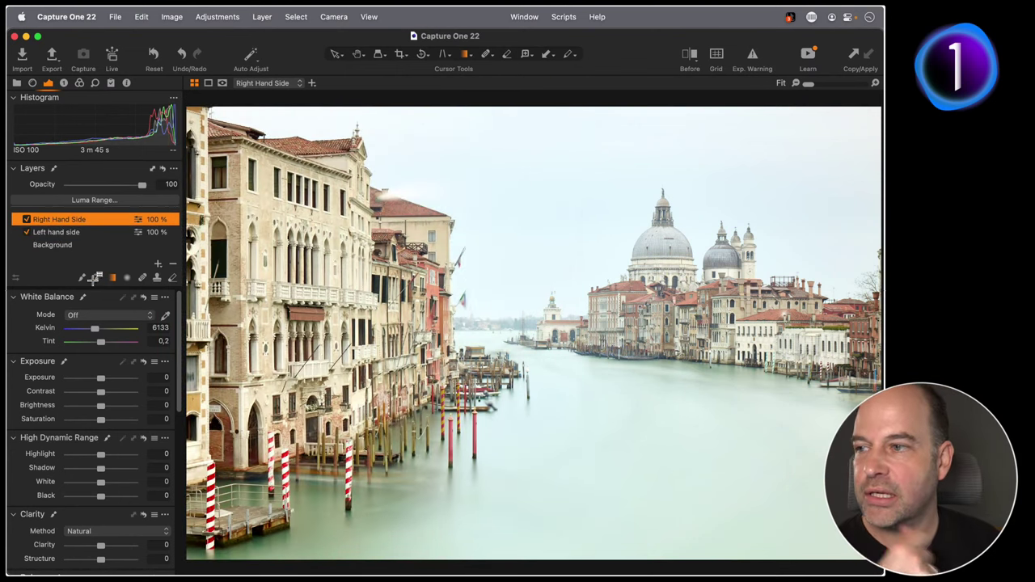
Mask the right side with a leftward linear gradient and pull RGB input ~131 down to ~117.
{"action": "left_click_drag", "start_coordinate": [864, 319], "coordinate": [458, 345]}
{"action": "key", "text": "m"}
{"action": "key", "text": "m"}
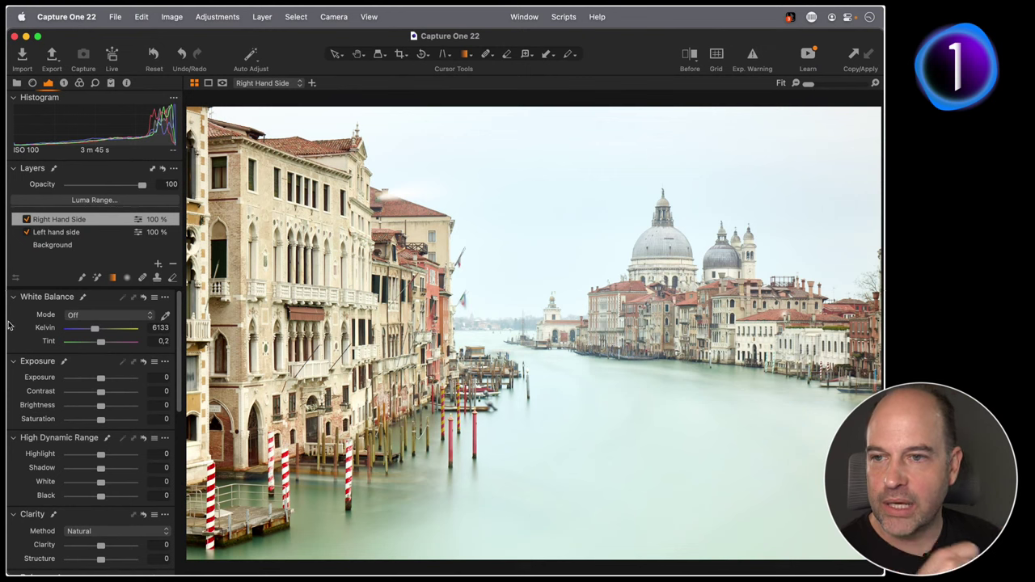
{"action": "scroll", "coordinate": [84, 388], "scroll_direction": "down", "scroll_amount": 10}
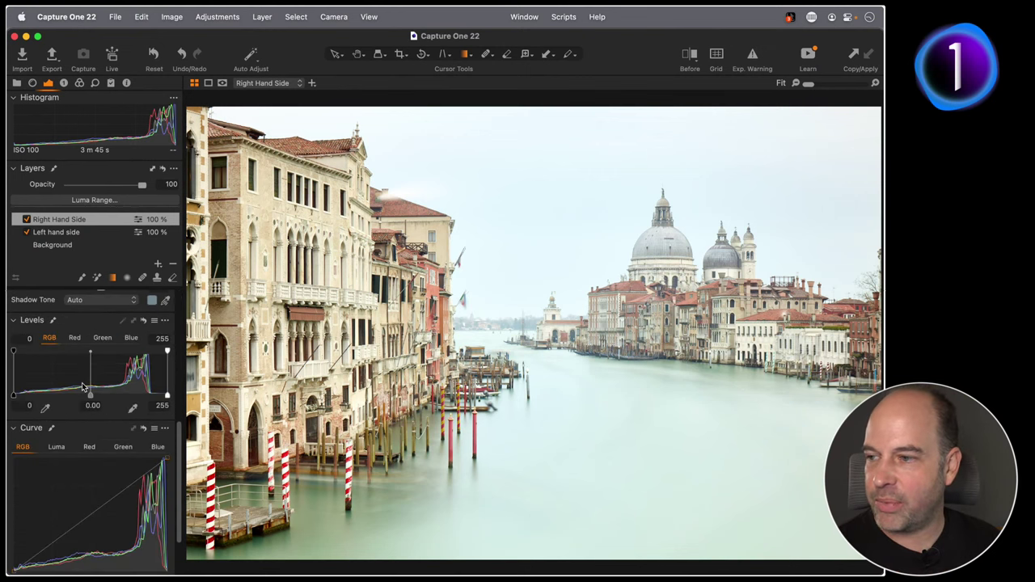
{"action": "left_click", "coordinate": [89, 441]}
{"action": "mouse_move", "coordinate": [89, 440]}
{"action": "left_mouse_down"}
{"action": "mouse_move", "coordinate": [108, 456]}
{"action": "mouse_move", "coordinate": [100, 440]}
{"action": "left_mouse_up"}
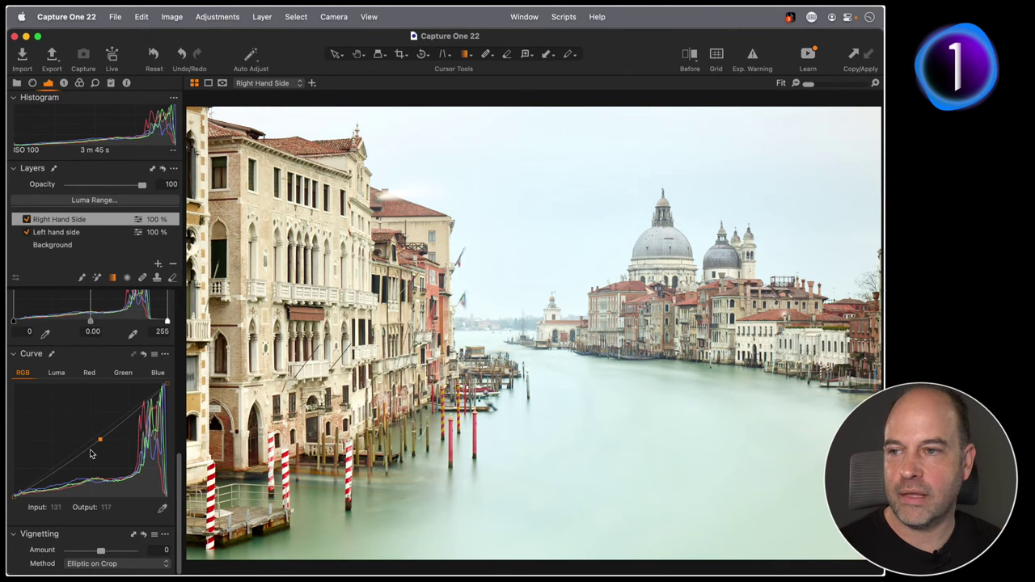
{"action": "left_click", "coordinate": [163, 169]}
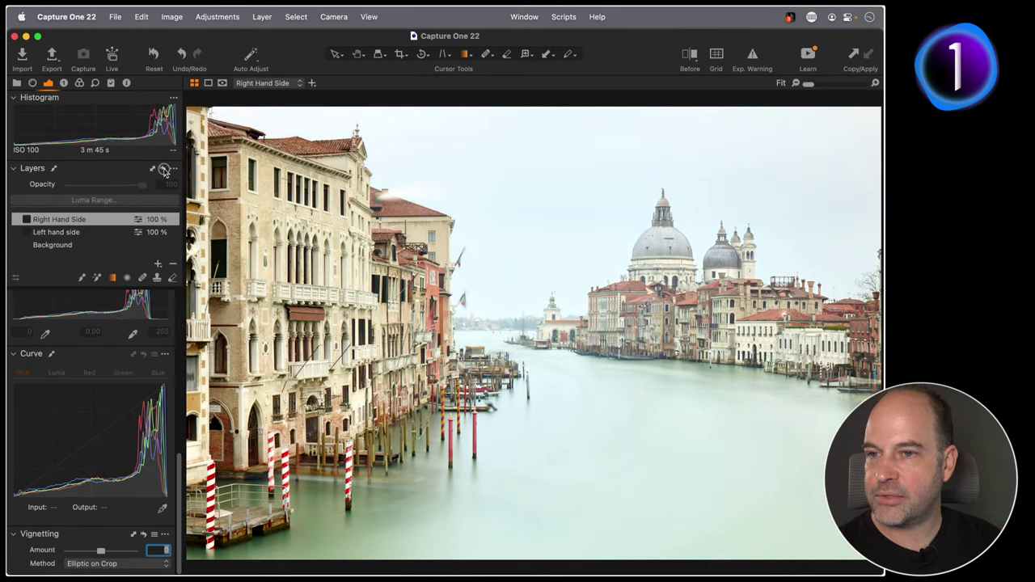
{"action": "left_click", "coordinate": [164, 170]}
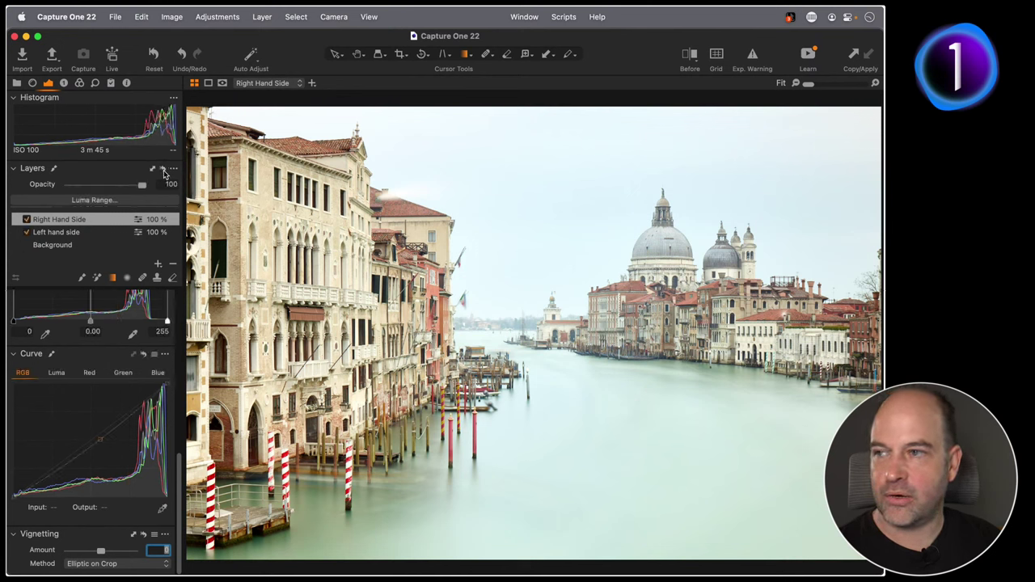
{"action": "left_click", "coordinate": [163, 170]}
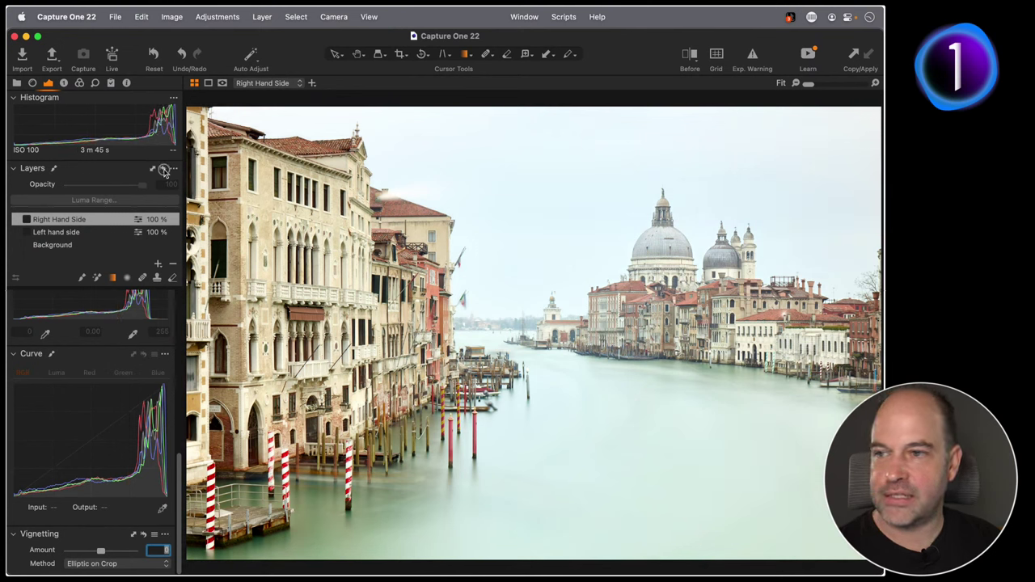
{"action": "left_click", "coordinate": [163, 170]}
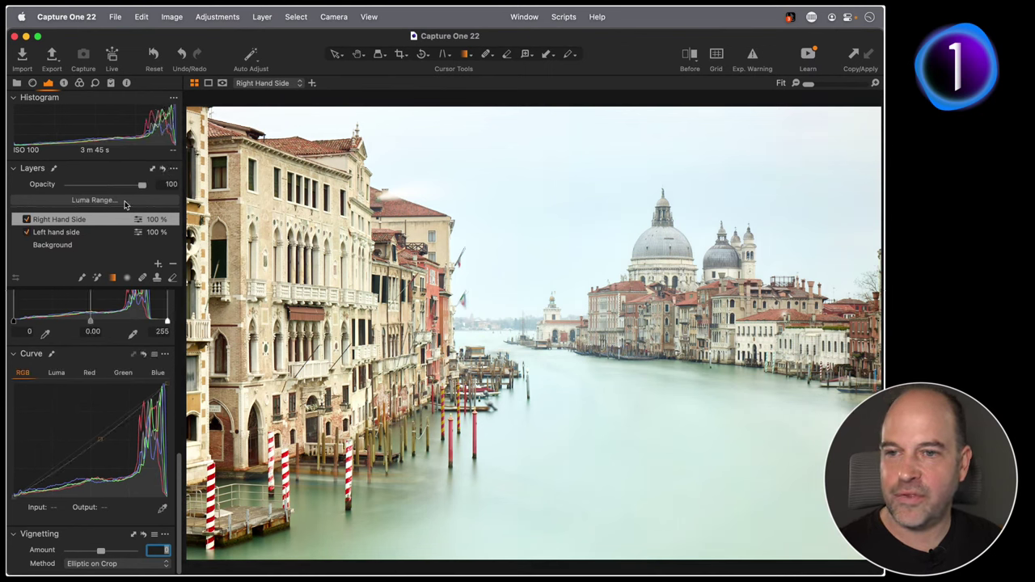
{"action": "left_click_drag", "start_coordinate": [141, 188], "coordinate": [61, 188]}
{"action": "double_click", "coordinate": [61, 188]}
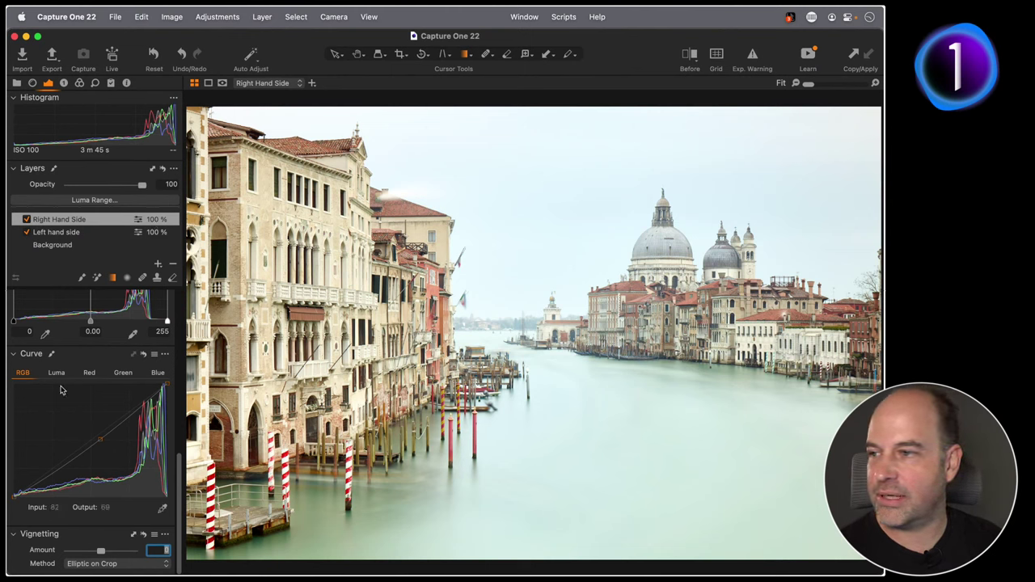
{"action": "left_click", "coordinate": [99, 442]}
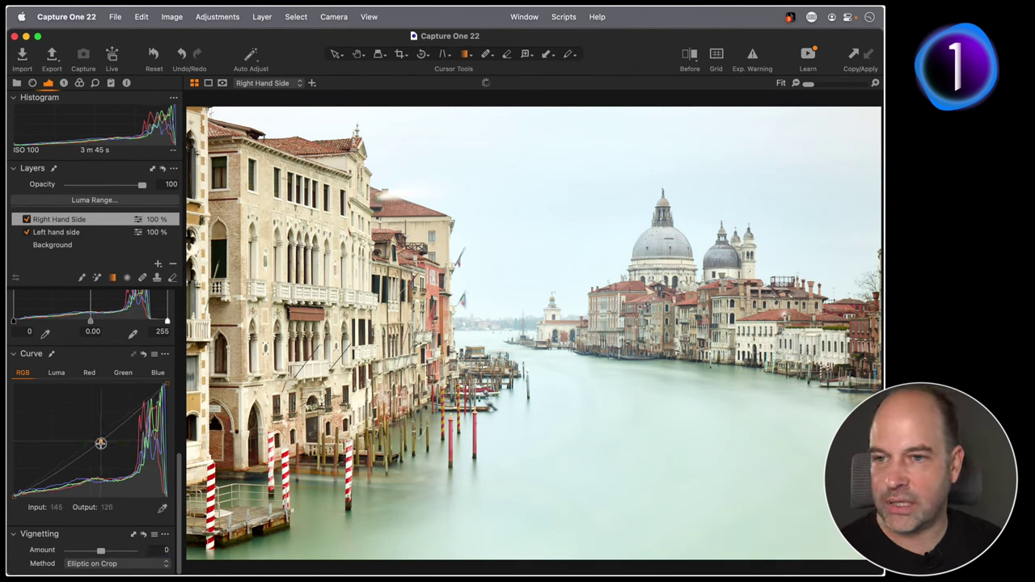
Nudge the midtone point slightly darker and add an upper curve point near input 210, output 200.
{"action": "left_click_drag", "start_coordinate": [100, 443], "coordinate": [101, 445]}
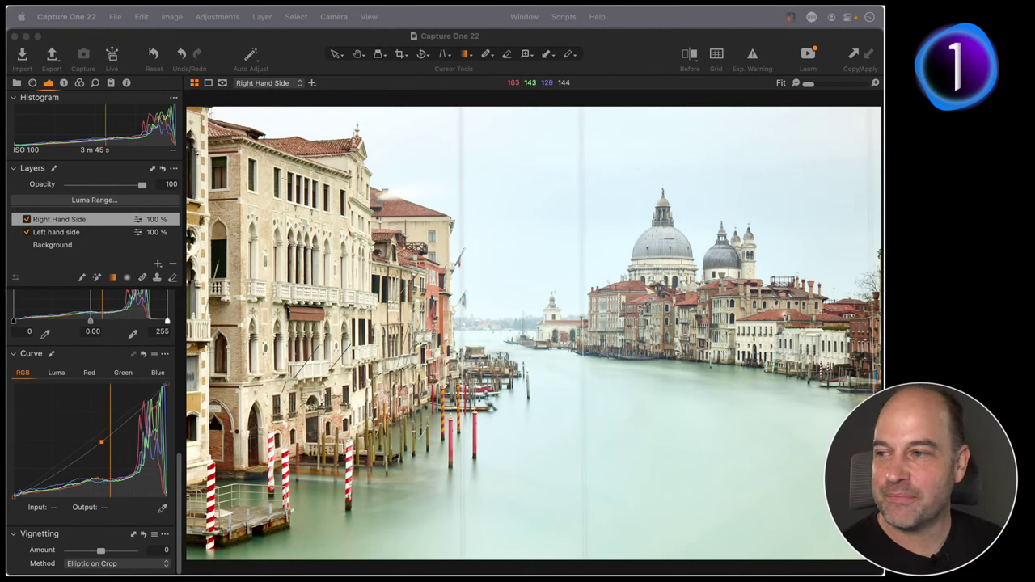
{"action": "scroll", "coordinate": [122, 389], "scroll_direction": "up", "scroll_amount": 10}
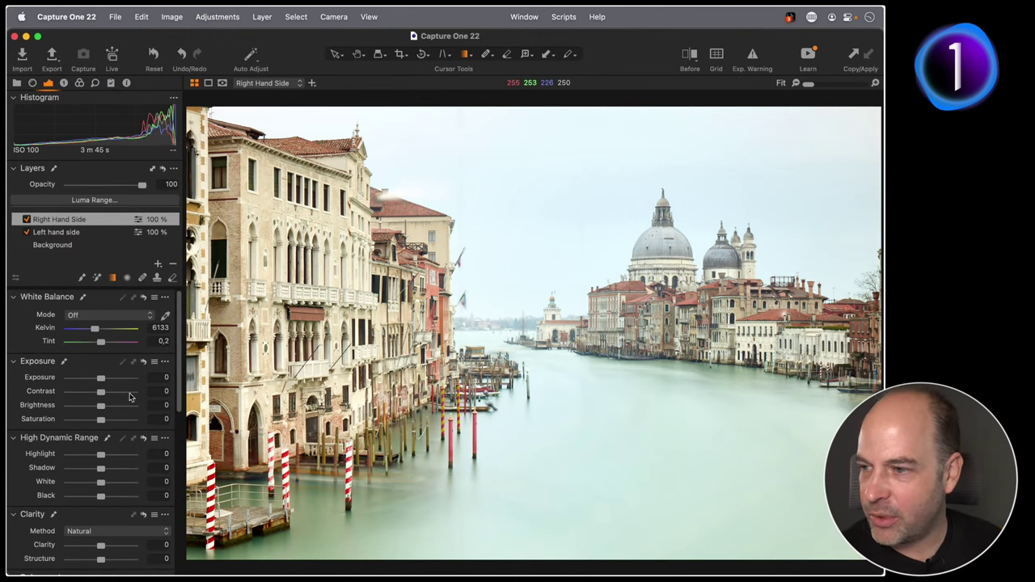
{"action": "scroll", "coordinate": [173, 394], "scroll_direction": "down", "scroll_amount": 10}
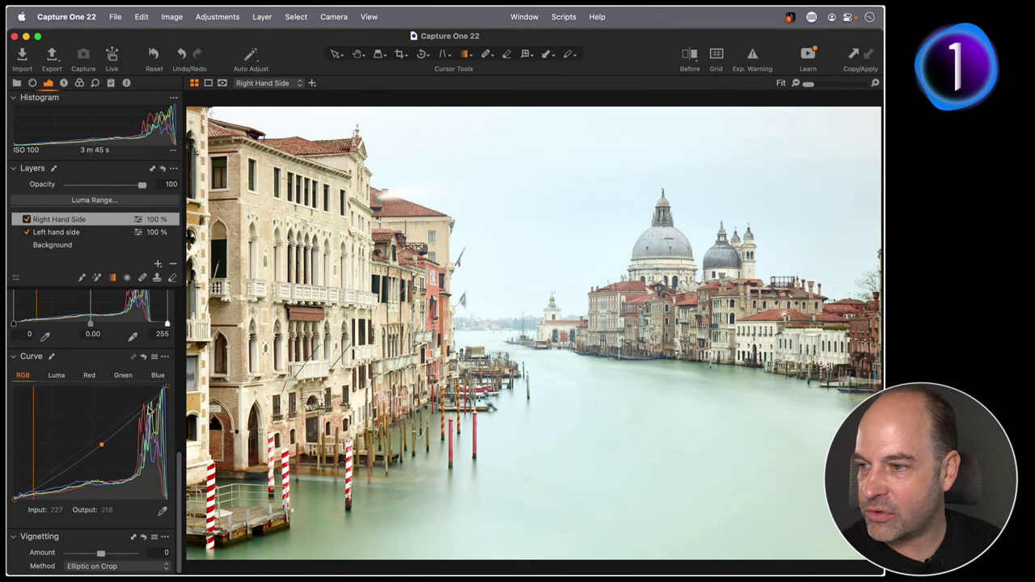
{"action": "left_click_drag", "start_coordinate": [148, 405], "coordinate": [151, 400]}
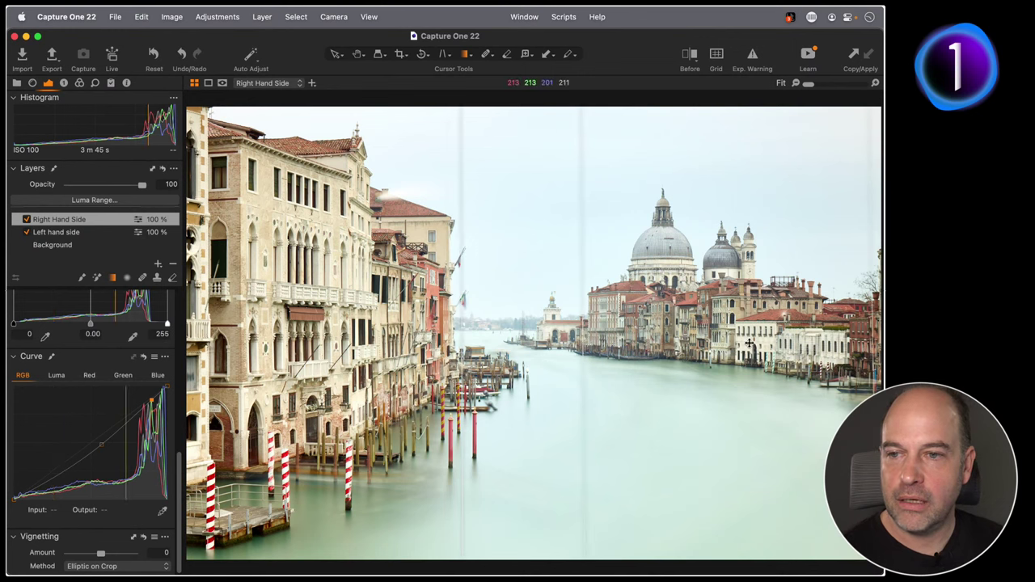
Zoom to 100% on the right-hand buildings and pan across them.
{"action": "key", "text": "h"}
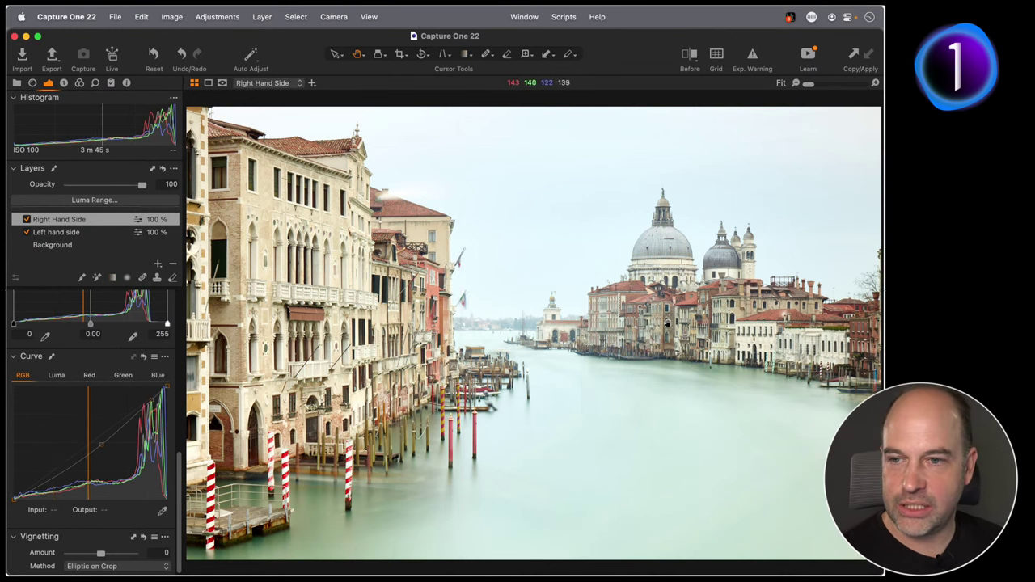
{"action": "left_click", "coordinate": [627, 328]}
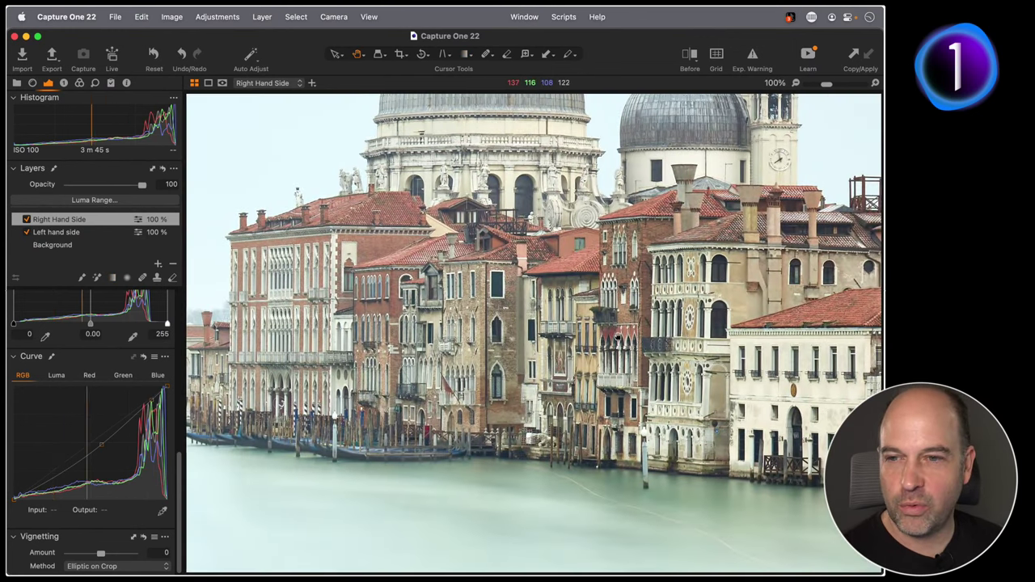
{"action": "left_click_drag", "start_coordinate": [627, 328], "coordinate": [692, 356]}
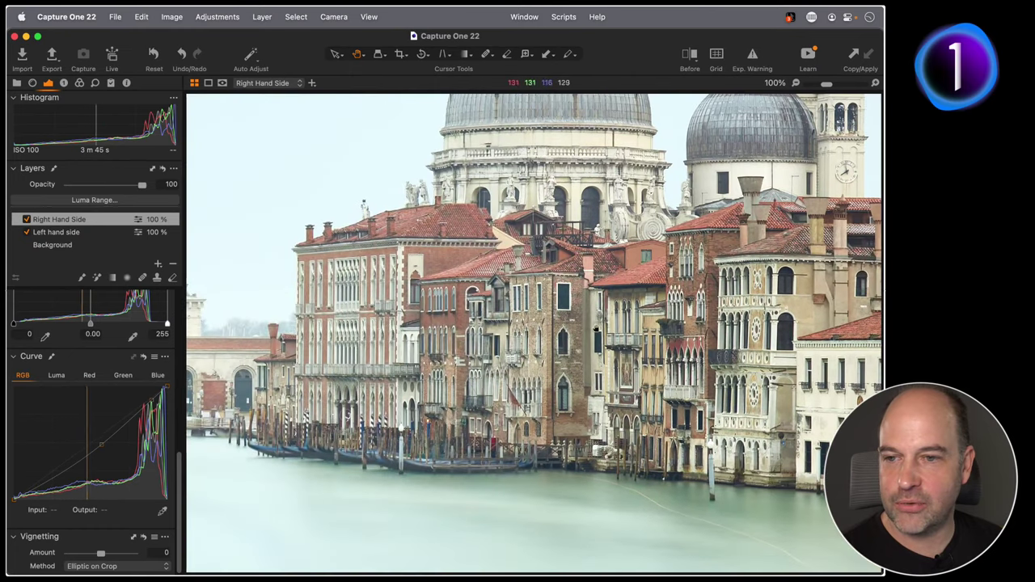
{"action": "left_click_drag", "start_coordinate": [522, 333], "coordinate": [559, 400]}
Fit the photo back in view and show the Style Brushes tool.
{"action": "key", "text": "super+0"}
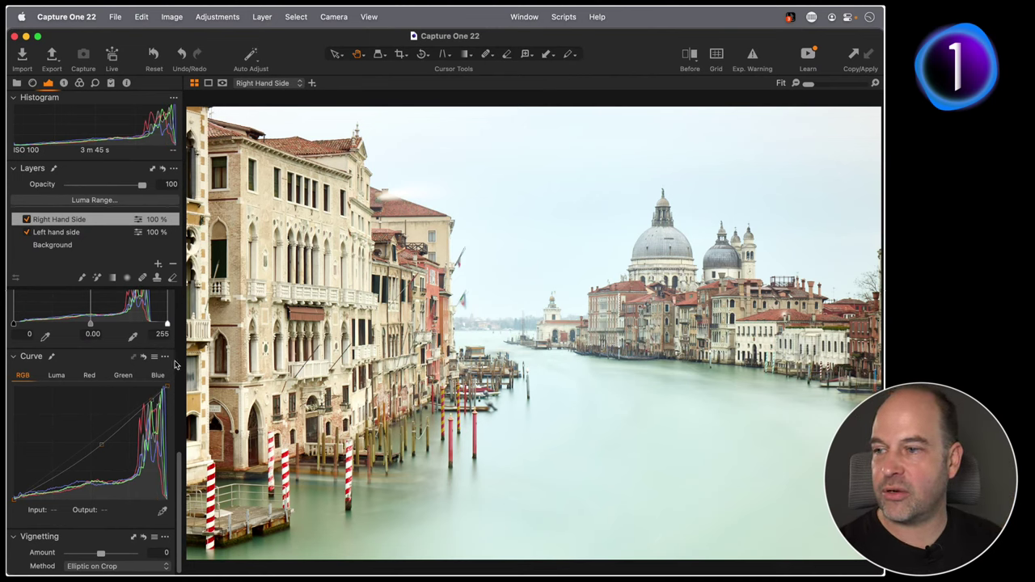
{"action": "scroll", "coordinate": [178, 364], "scroll_direction": "up", "scroll_amount": 10}
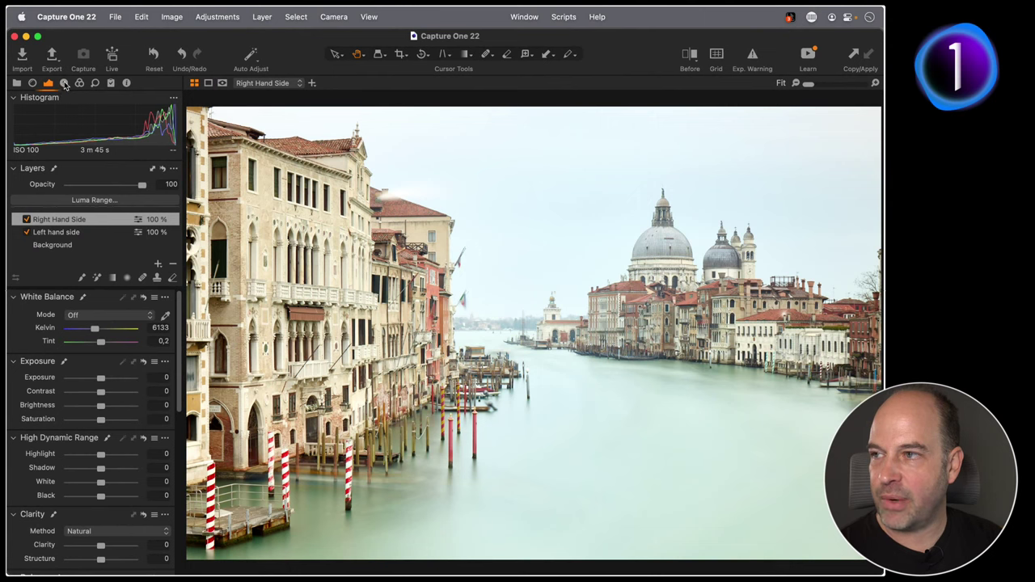
{"action": "left_click", "coordinate": [64, 84]}
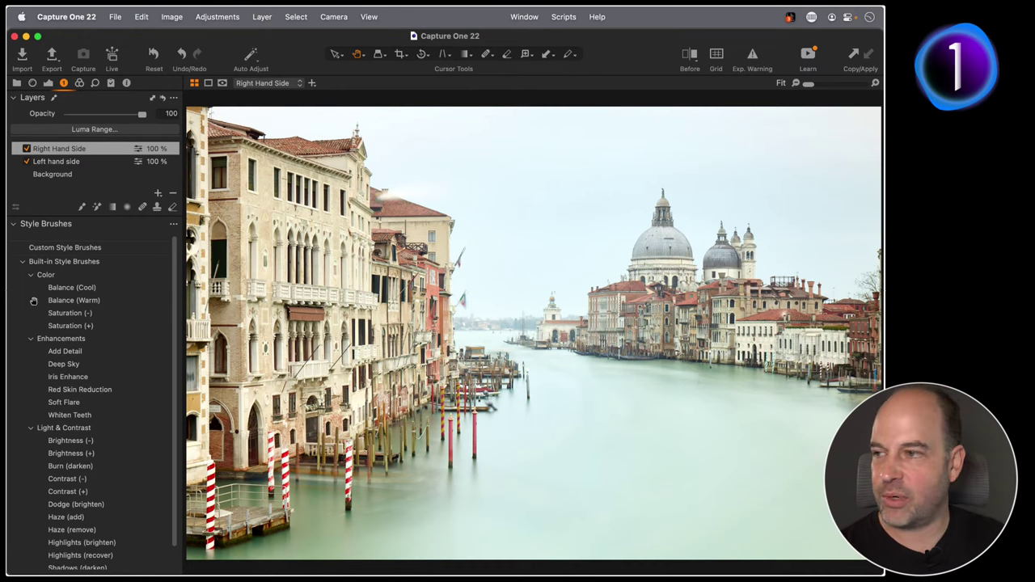
Choose the built-in Light & Contrast > Contrast (+) style brush and bring up its Brush Settings.
{"action": "left_click", "coordinate": [22, 262]}
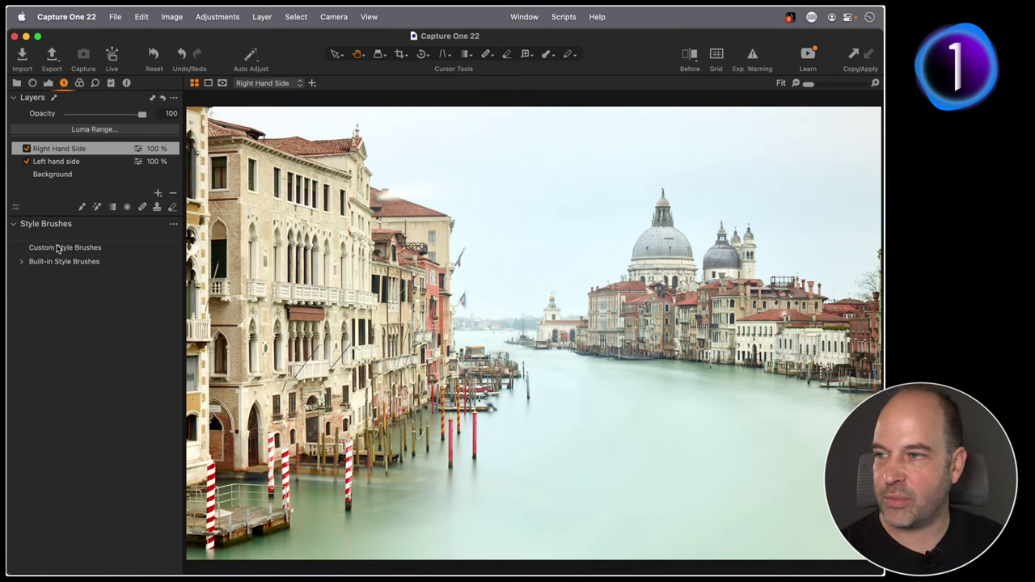
{"action": "left_click", "coordinate": [22, 262]}
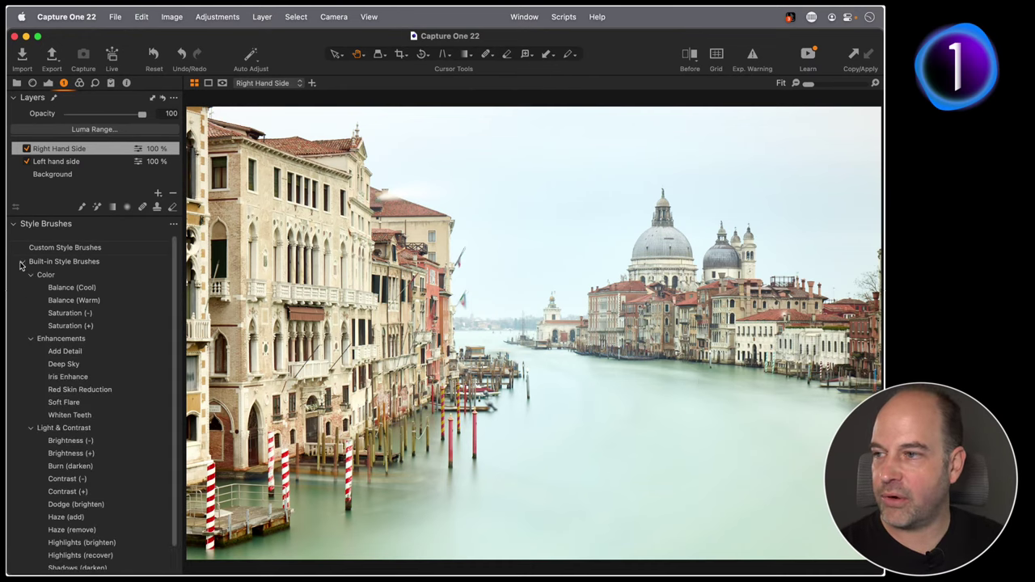
{"action": "scroll", "coordinate": [173, 274], "scroll_direction": "down", "scroll_amount": 3}
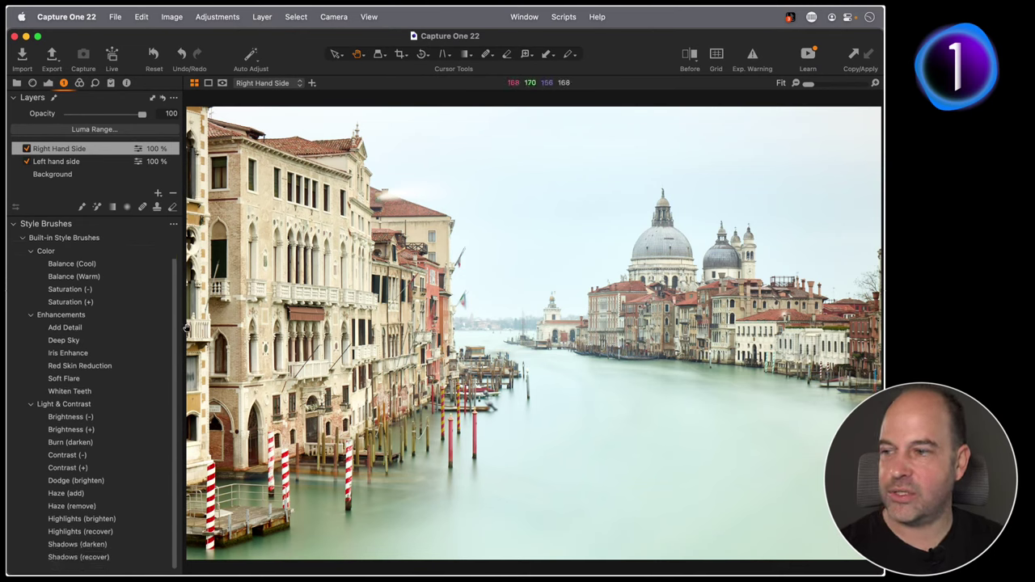
{"action": "left_click", "coordinate": [81, 471]}
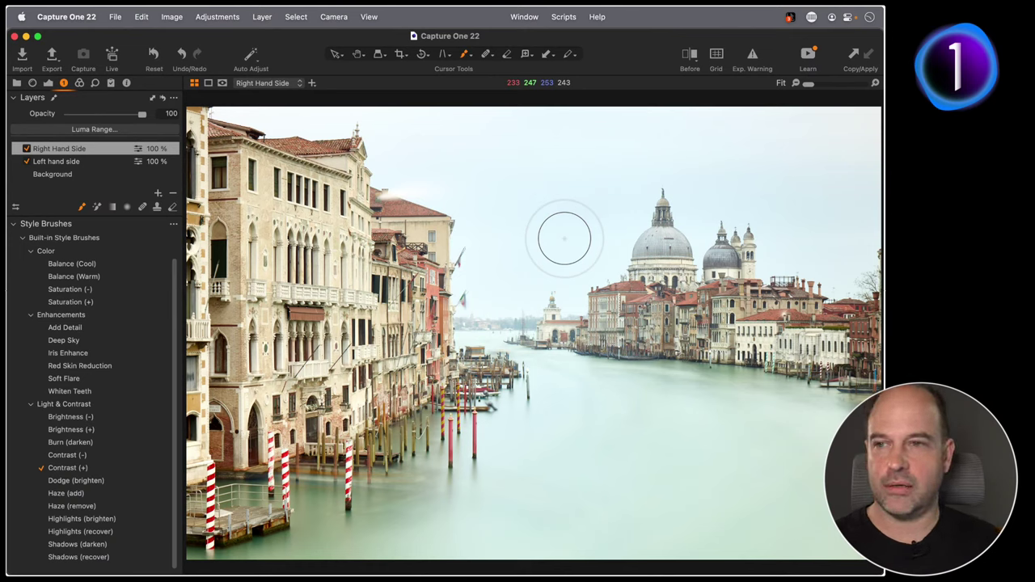
{"action": "right_click", "coordinate": [546, 259]}
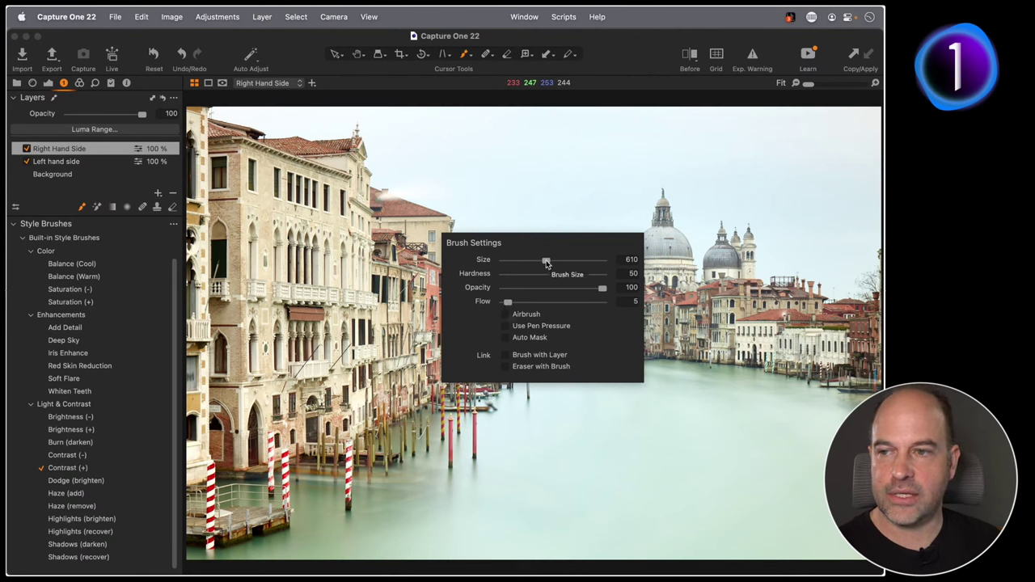
Make the brush smaller and softer, then paint Contrast (+) over the domes and left buildings.
{"action": "right_click", "coordinate": [579, 254]}
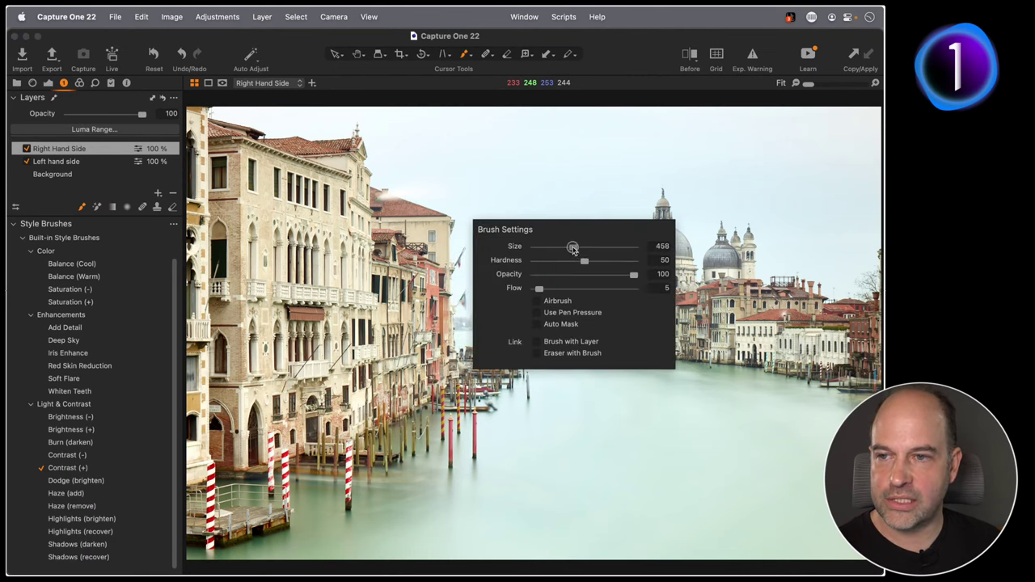
{"action": "left_click_drag", "start_coordinate": [578, 254], "coordinate": [559, 231]}
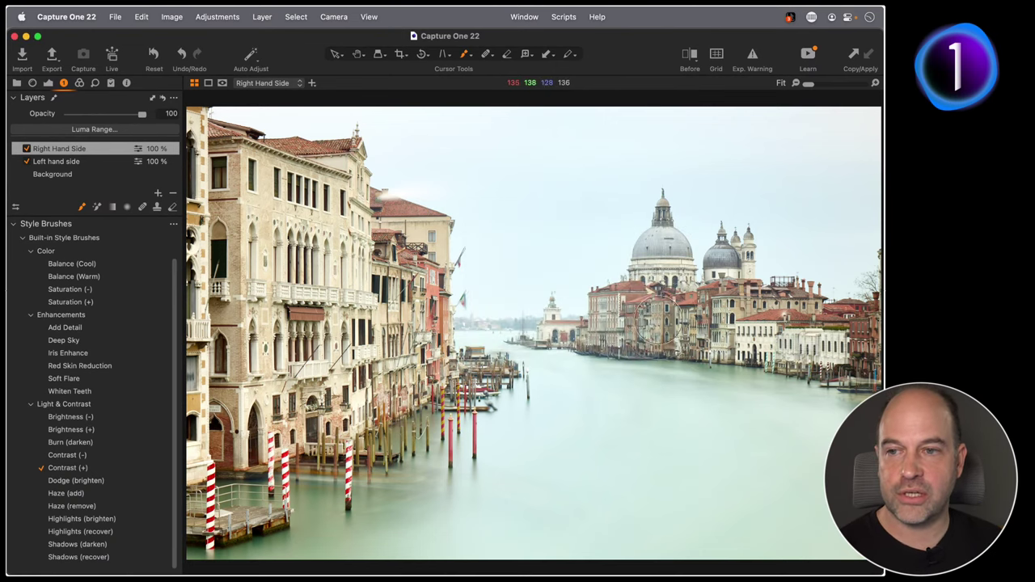
{"action": "left_click_drag", "start_coordinate": [662, 317], "coordinate": [635, 320]}
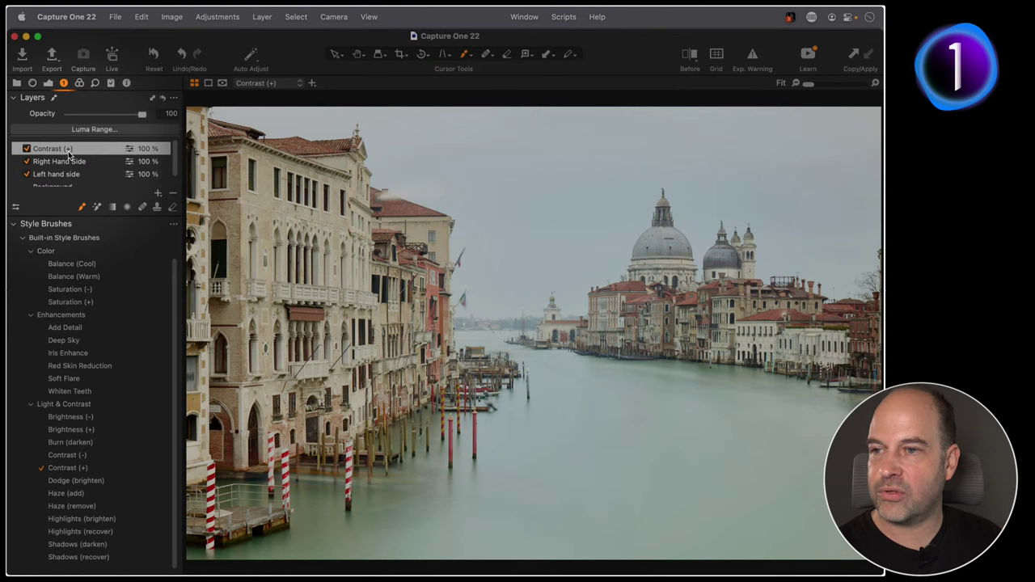
{"action": "left_click_drag", "start_coordinate": [243, 146], "coordinate": [367, 193]}
{"action": "left_click_drag", "start_coordinate": [647, 324], "coordinate": [623, 301]}
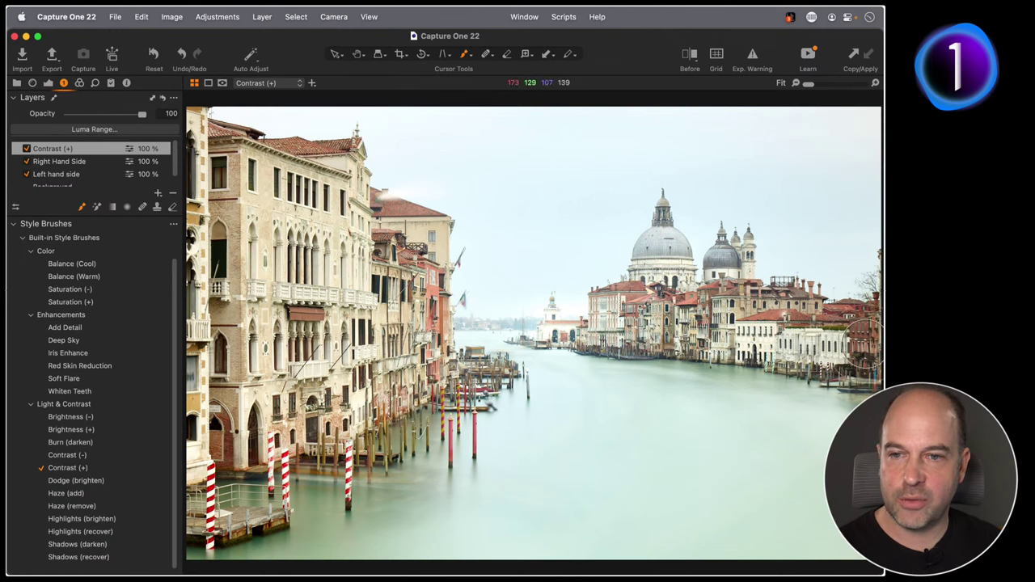
Touch up both domes with a smaller brush, ending at size 371, hardness 33.
{"action": "left_click_drag", "start_coordinate": [654, 234], "coordinate": [662, 243]}
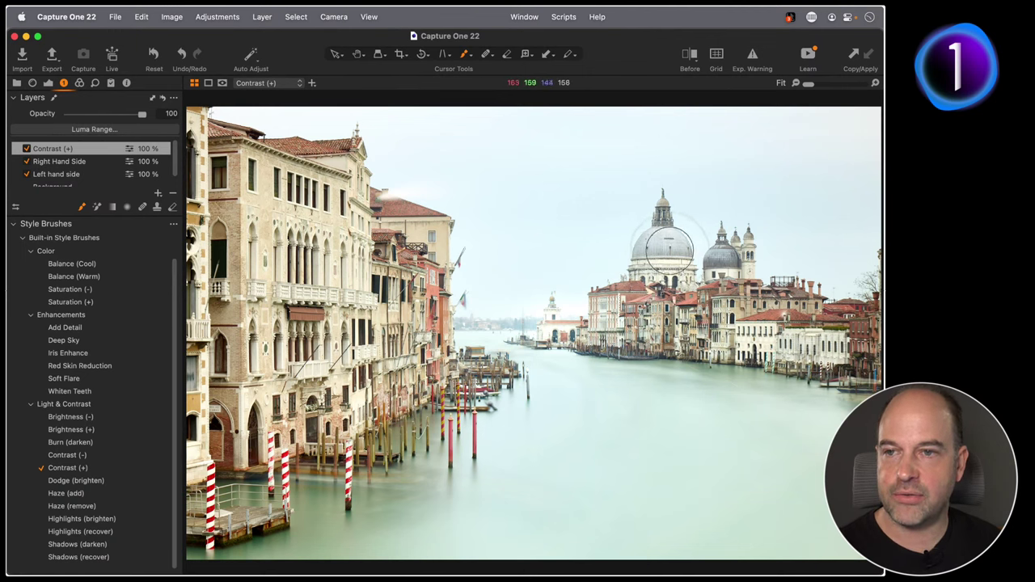
{"action": "key", "text": "bracketleft"}
{"action": "key", "text": "bracketleft"}
{"action": "key", "text": "bracketleft"}
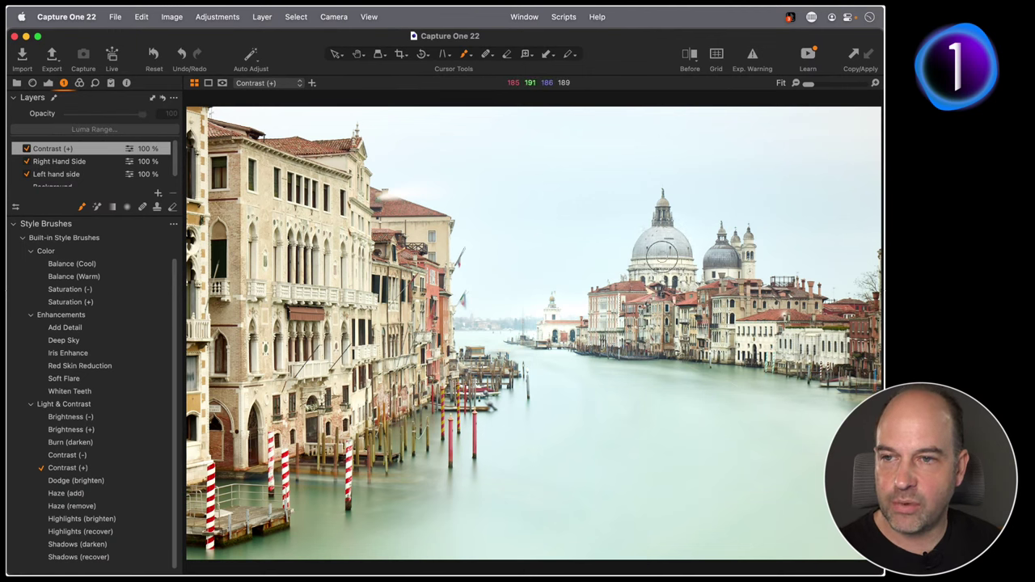
{"action": "left_click_drag", "start_coordinate": [723, 261], "coordinate": [726, 263]}
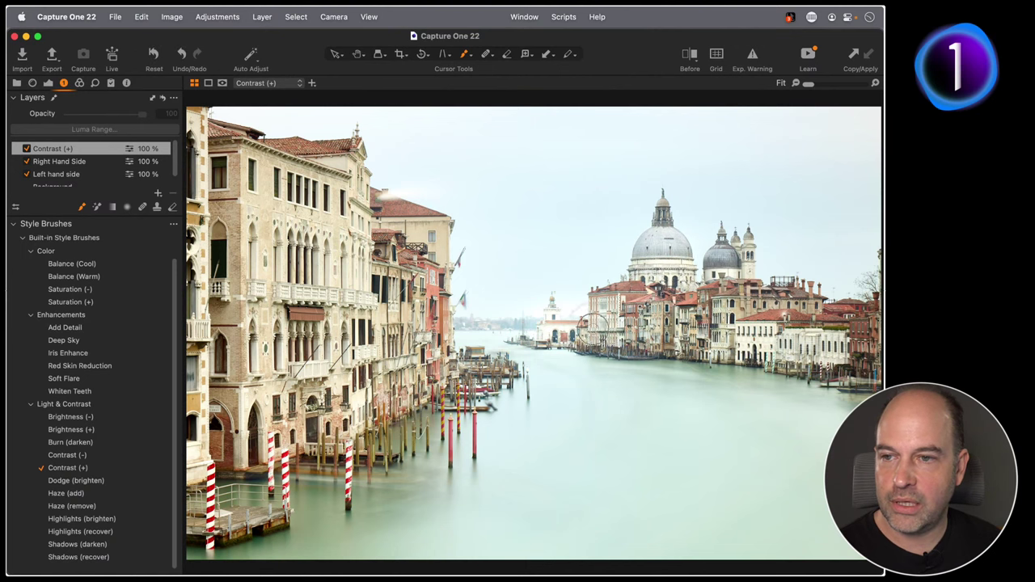
{"action": "scroll", "coordinate": [604, 375], "scroll_direction": "up", "scroll_amount": 5}
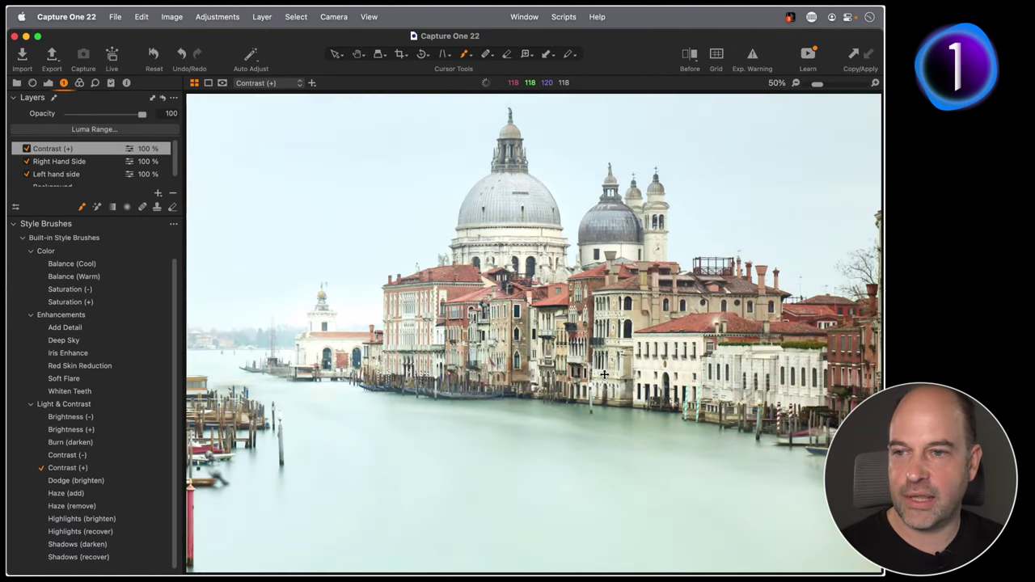
{"action": "scroll", "coordinate": [605, 375], "scroll_direction": "left", "scroll_amount": 5}
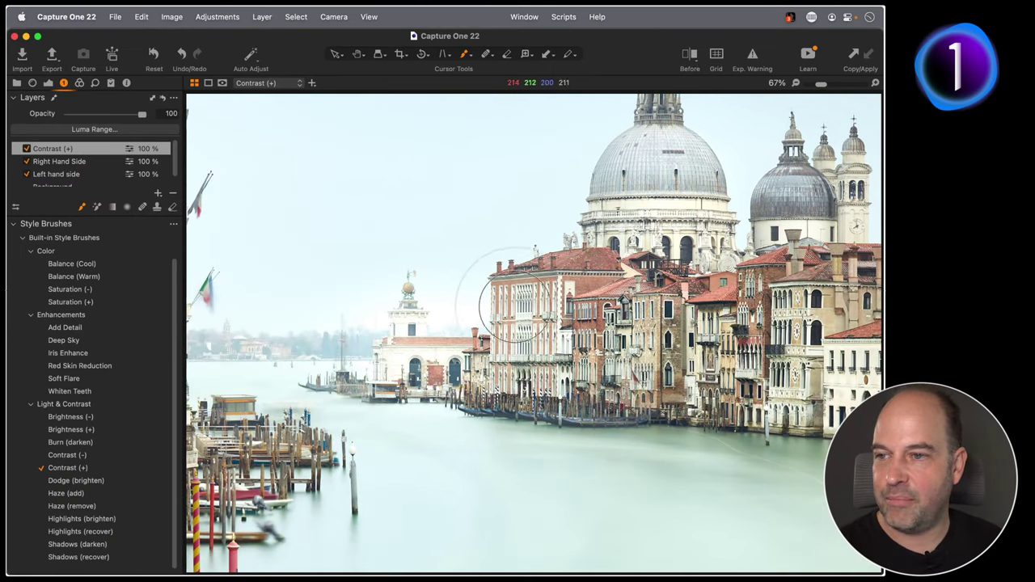
{"action": "right_click", "coordinate": [488, 299]}
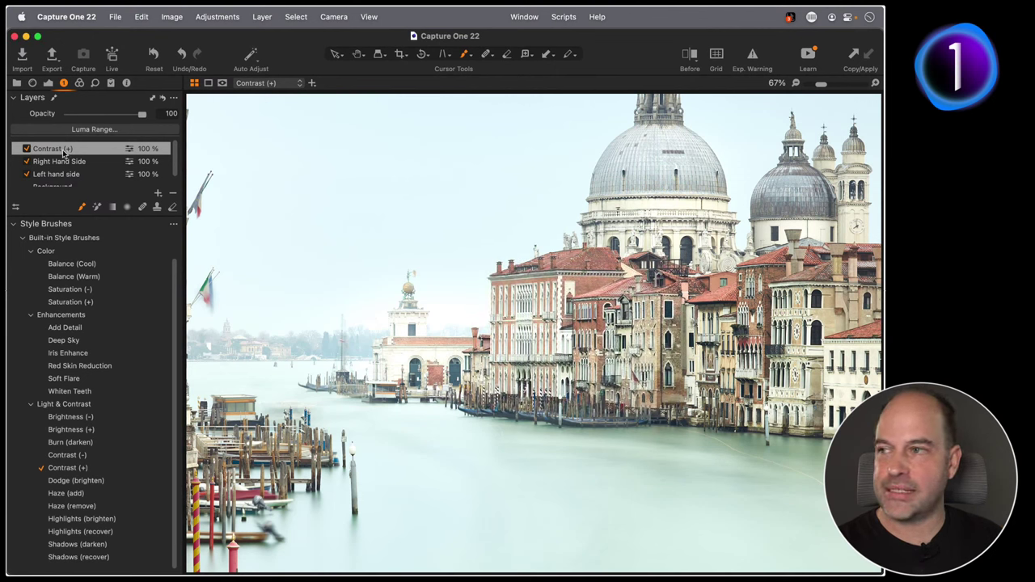
Show the Exposure tools and toggle the Contrast (+) layer off and on to compare.
{"action": "left_click", "coordinate": [50, 83]}
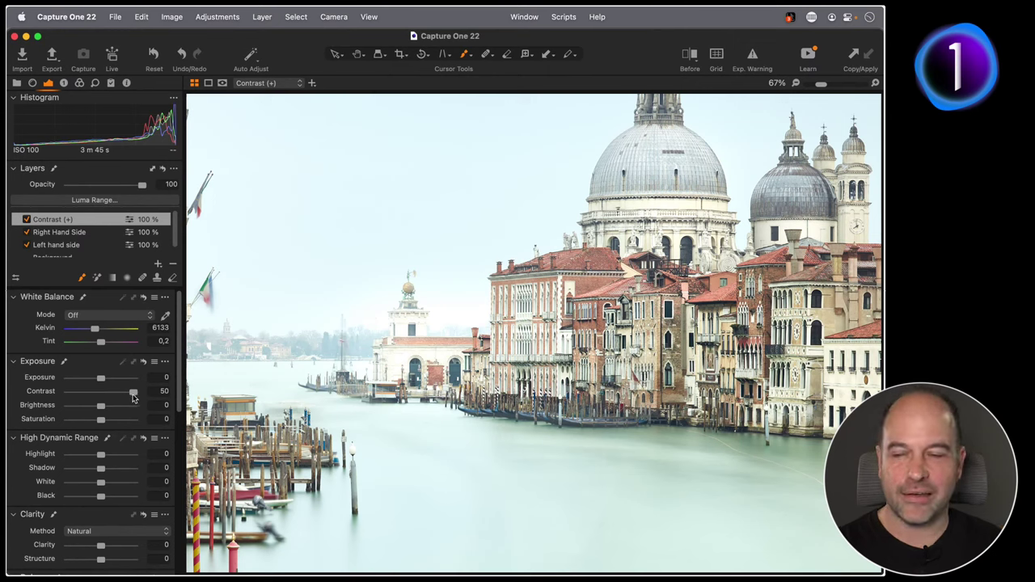
{"action": "left_click", "coordinate": [26, 220]}
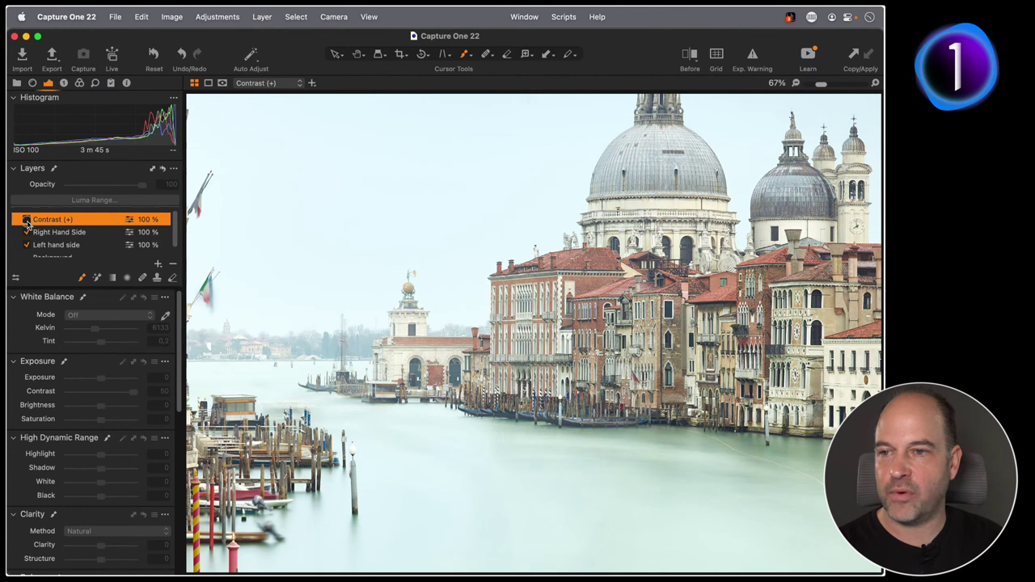
{"action": "left_click", "coordinate": [27, 220]}
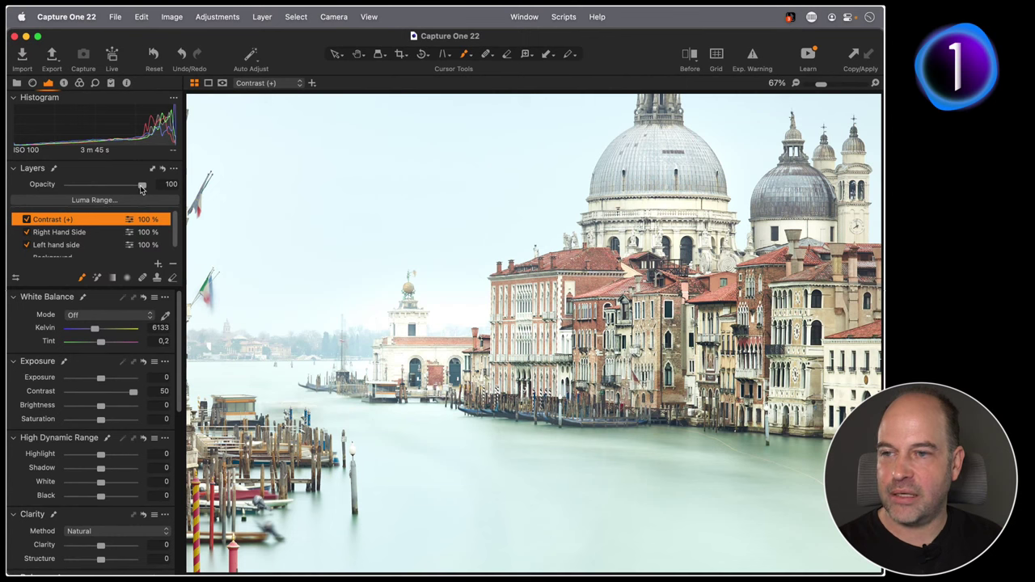
Under Erase Mask, link Eraser with Brush and Brush with Layer, then return to Draw Mask.
{"action": "left_click", "coordinate": [172, 278]}
{"action": "right_click", "coordinate": [449, 302]}
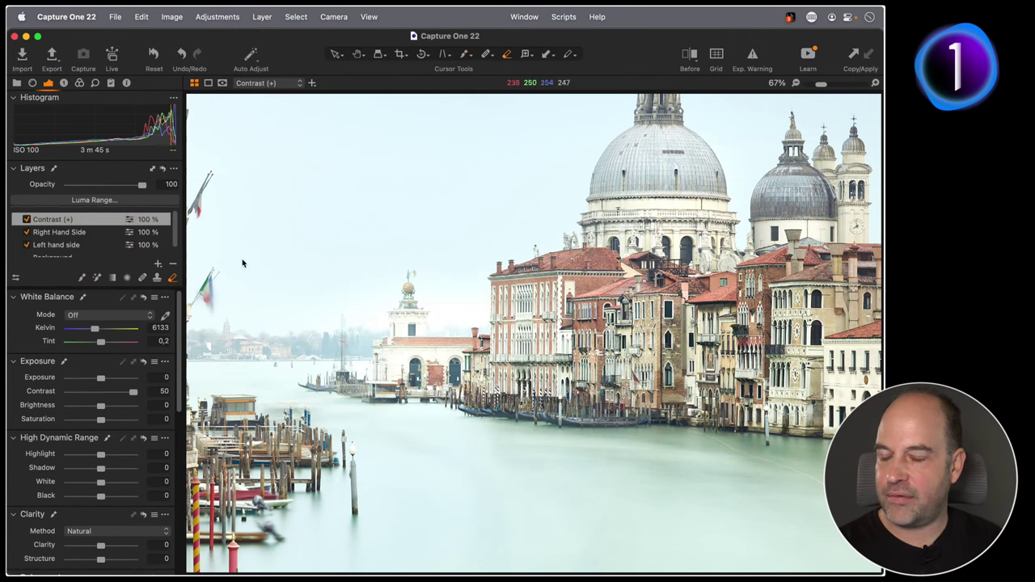
{"action": "right_click", "coordinate": [486, 339]}
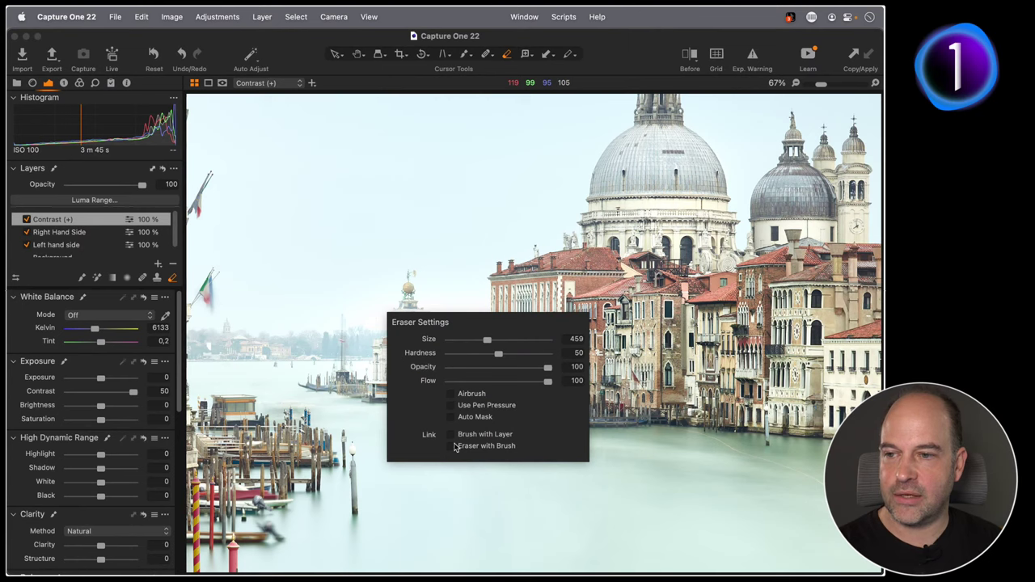
{"action": "left_click", "coordinate": [455, 447]}
{"action": "left_click", "coordinate": [451, 435]}
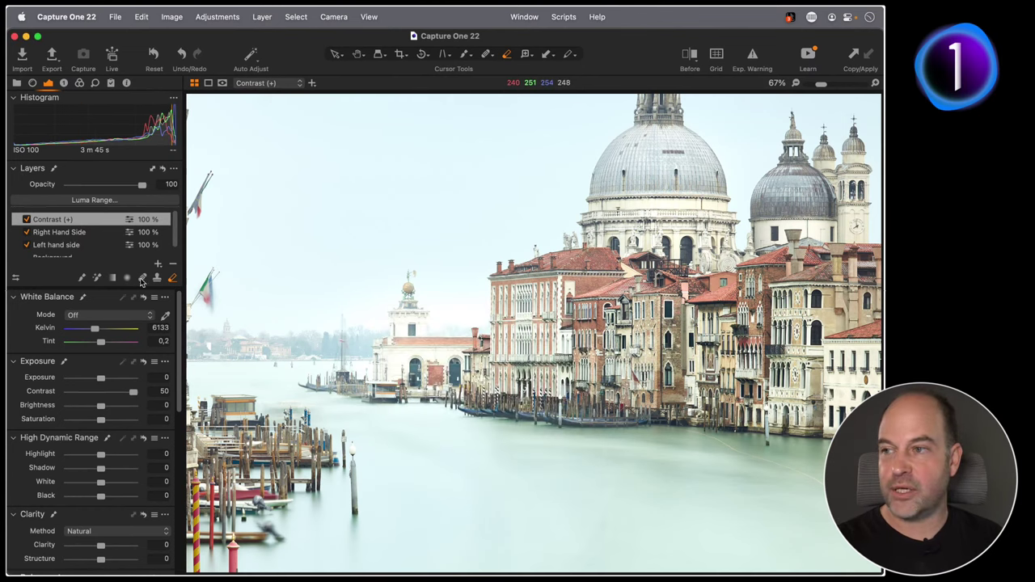
{"action": "left_click", "coordinate": [82, 280]}
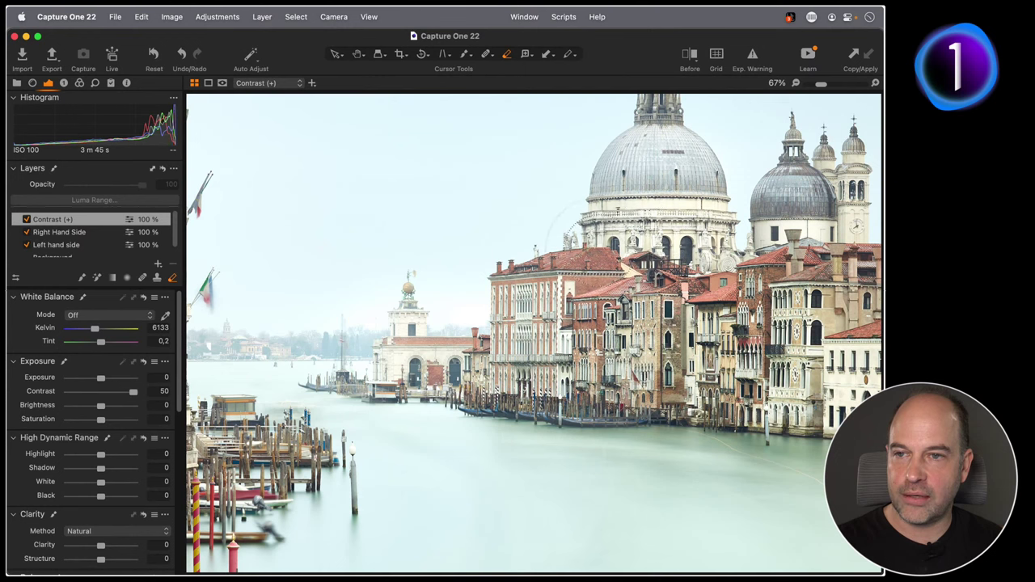
{"action": "right_click", "coordinate": [465, 339]}
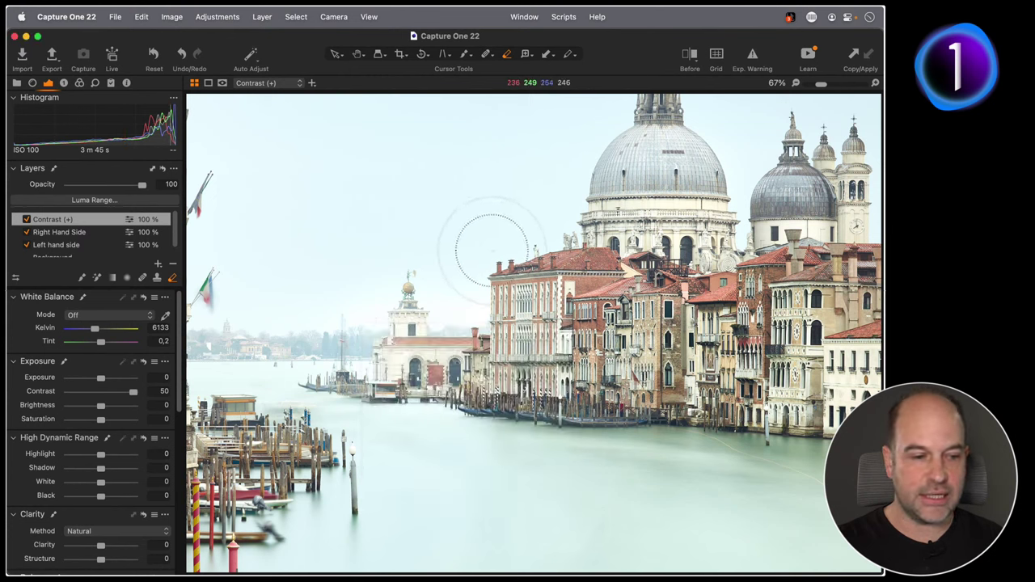
Lower the Contrast (+) layer opacity to 65, toggling the layer to compare.
{"action": "left_click", "coordinate": [27, 219]}
{"action": "left_click", "coordinate": [27, 220]}
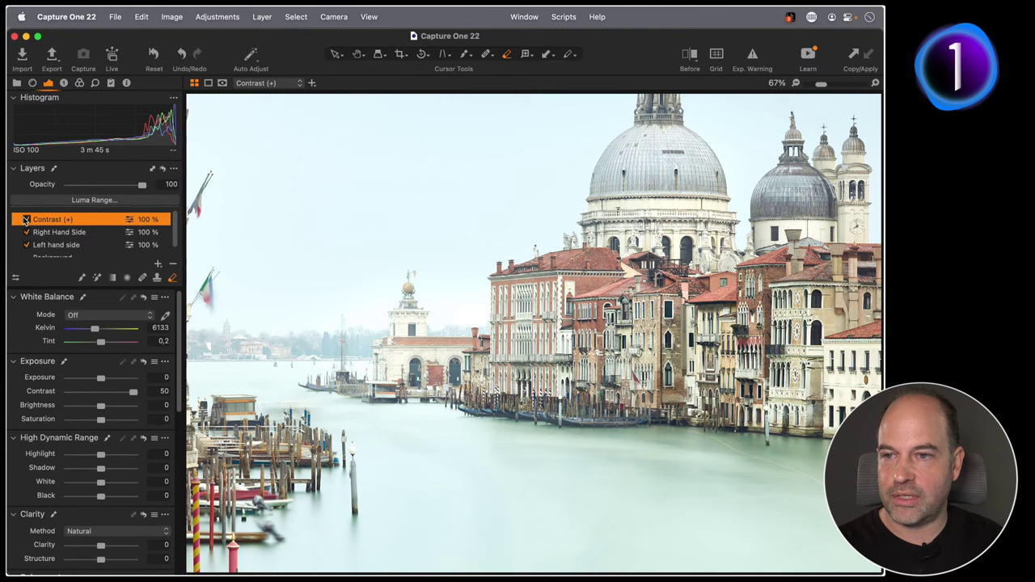
{"action": "left_click_drag", "start_coordinate": [140, 185], "coordinate": [117, 189]}
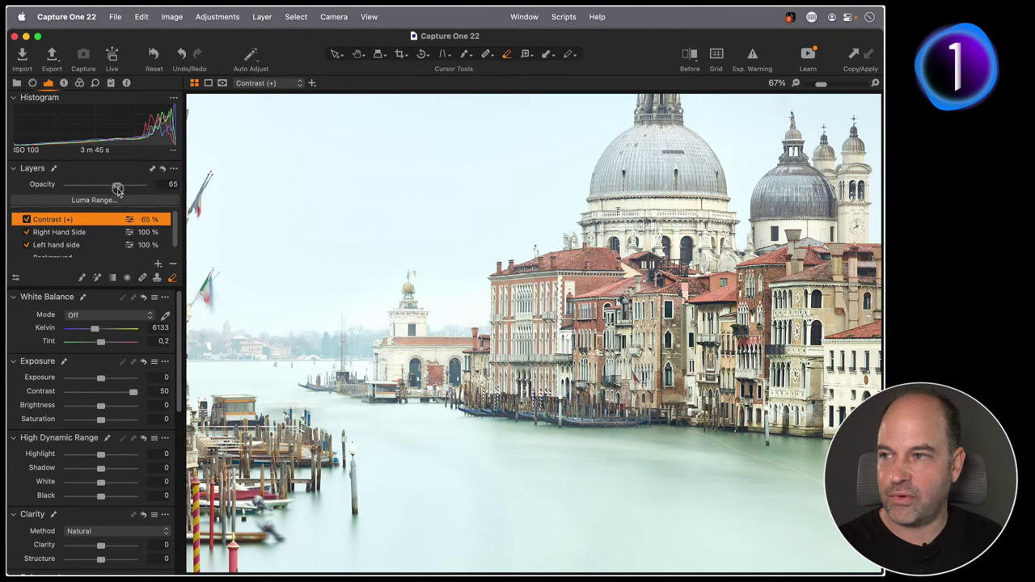
{"action": "left_click", "coordinate": [27, 220]}
{"action": "left_click", "coordinate": [27, 220]}
{"action": "left_click", "coordinate": [27, 220]}
{"action": "left_click", "coordinate": [26, 222]}
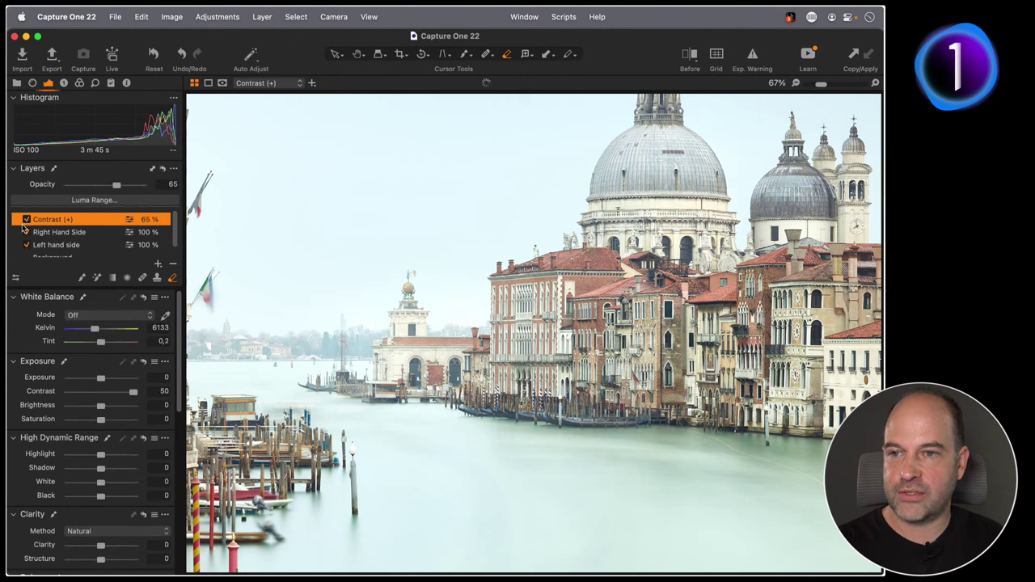
Set the Contrast (+) layer opacity to 48% and fit the whole photo in view.
{"action": "mouse_move", "coordinate": [117, 191]}
{"action": "left_mouse_down"}
{"action": "mouse_move", "coordinate": [24, 194]}
{"action": "mouse_move", "coordinate": [243, 180]}
{"action": "left_mouse_up"}
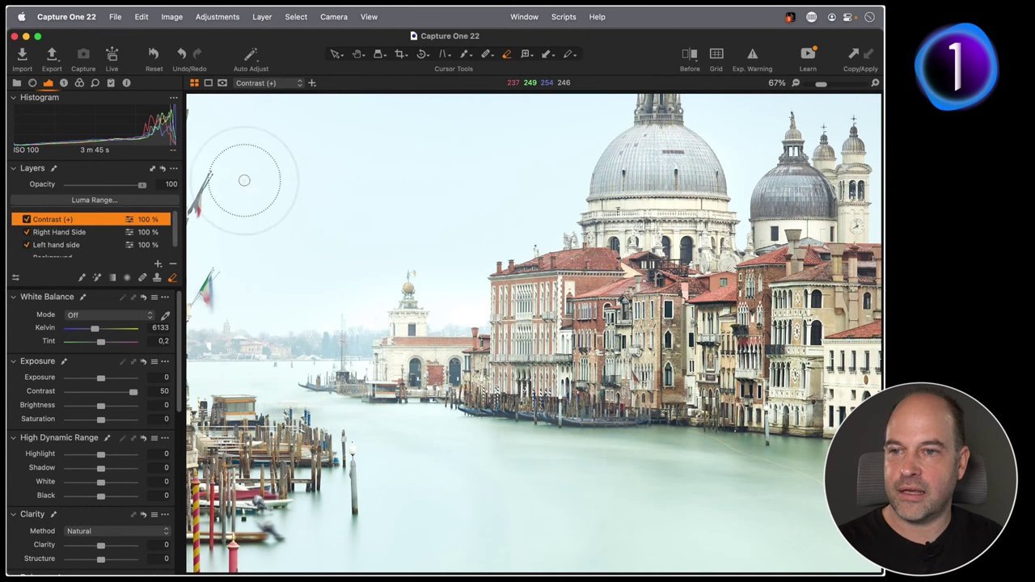
{"action": "left_click_drag", "start_coordinate": [71, 186], "coordinate": [104, 185]}
{"action": "key", "text": "h"}
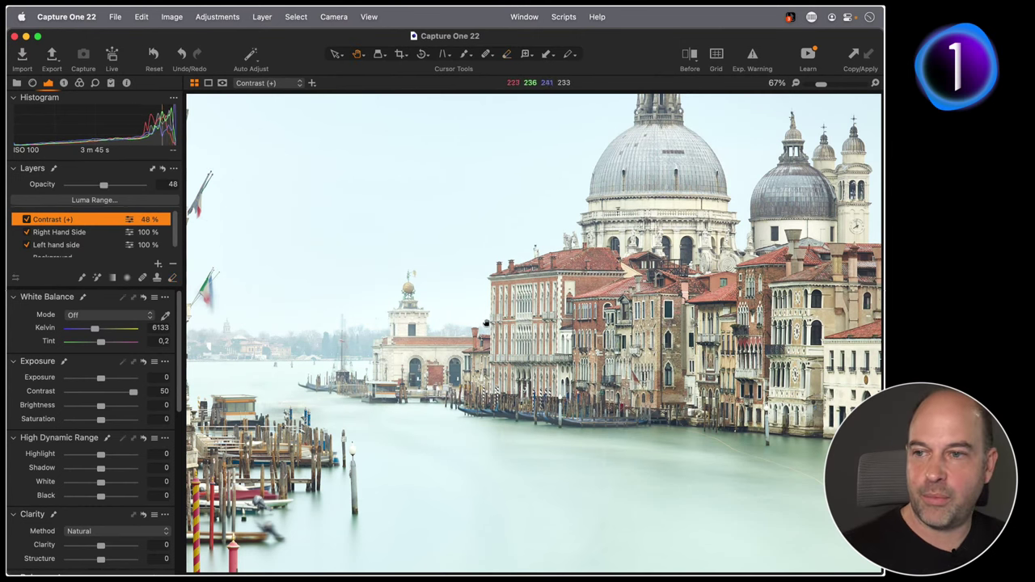
{"action": "key", "text": "super+0"}
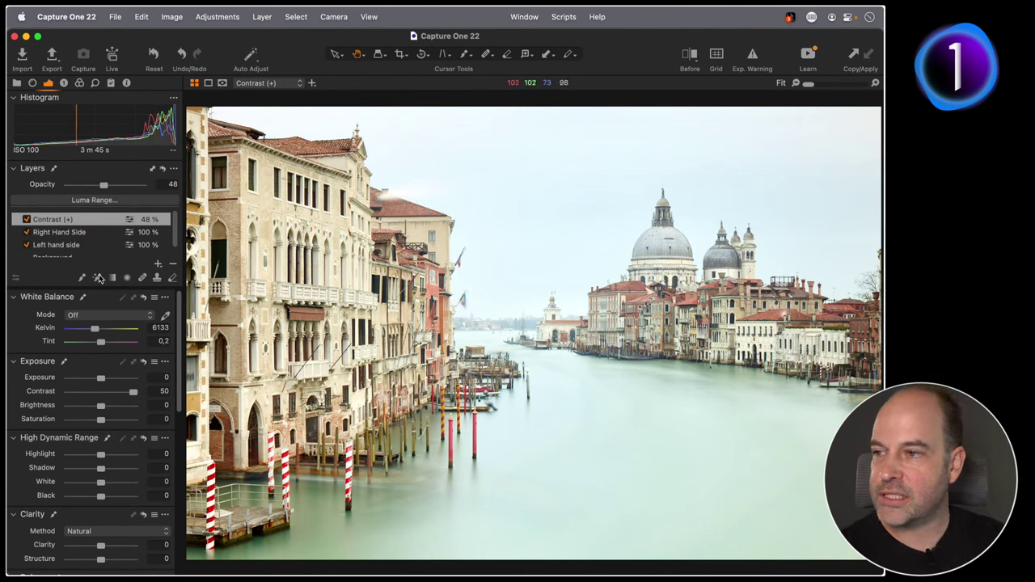
{"action": "left_click", "coordinate": [159, 266]}
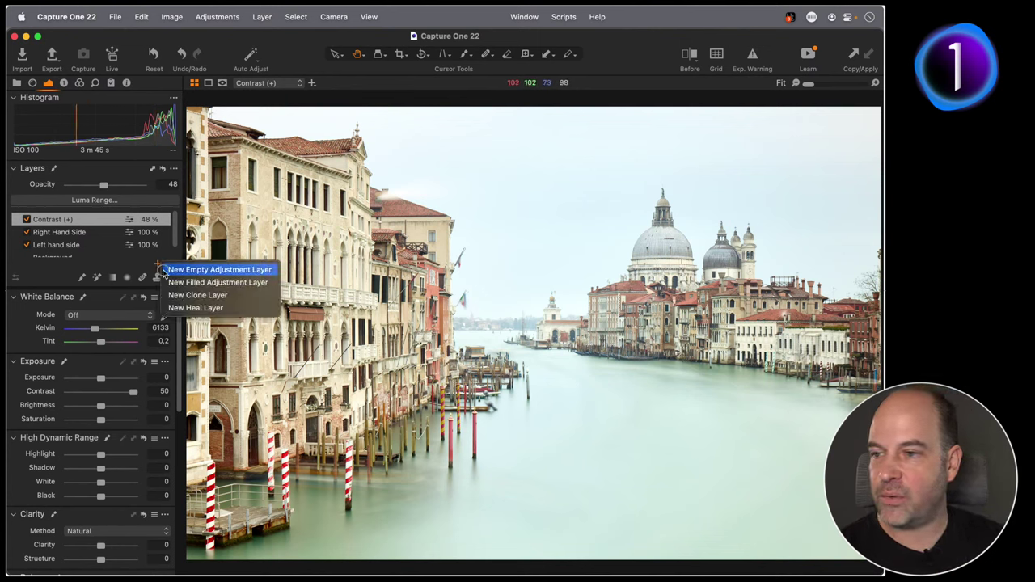
{"action": "left_click", "coordinate": [217, 282]}
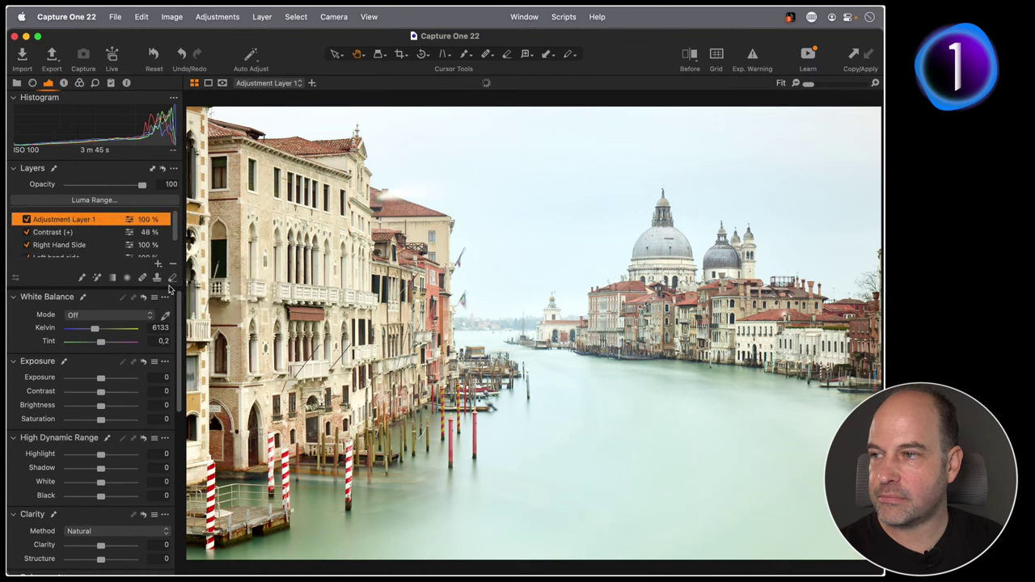
{"action": "double_click", "coordinate": [67, 220]}
{"action": "type", "text": "Col Grade"}
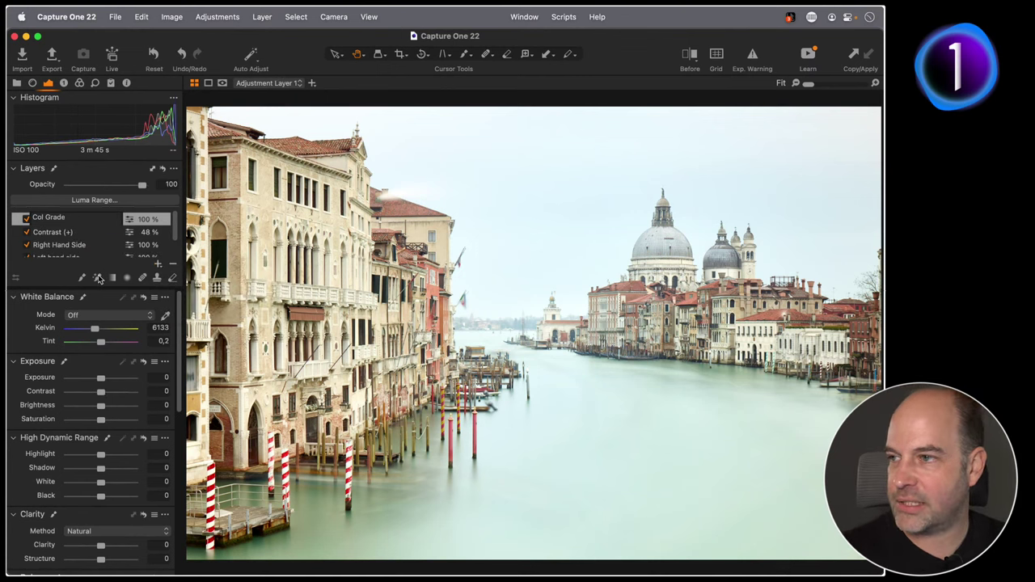
{"action": "key", "text": "Return"}
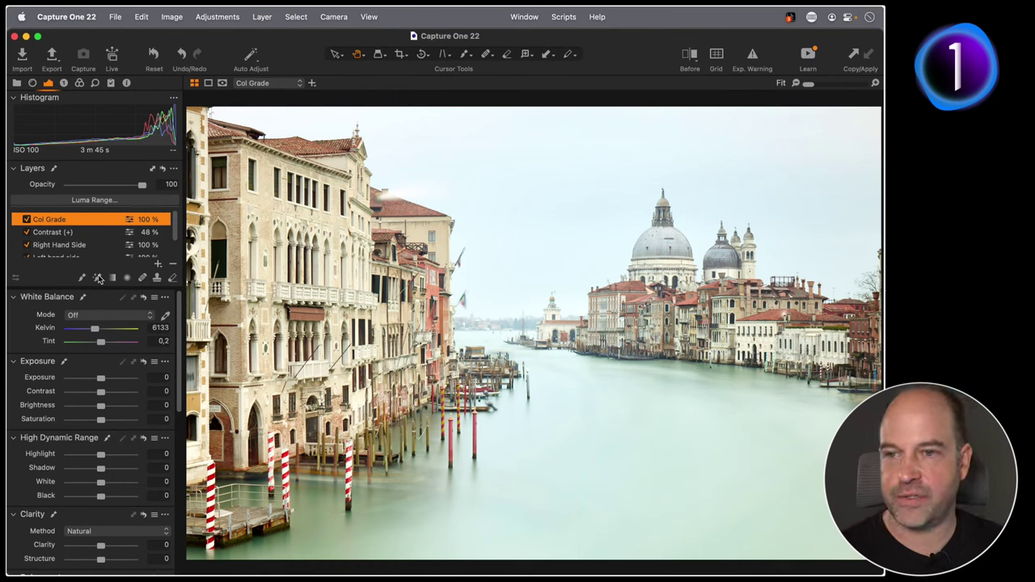
Compare the edit with the original using the Before divider, then preview without layer adjustments.
{"action": "left_click", "coordinate": [692, 55]}
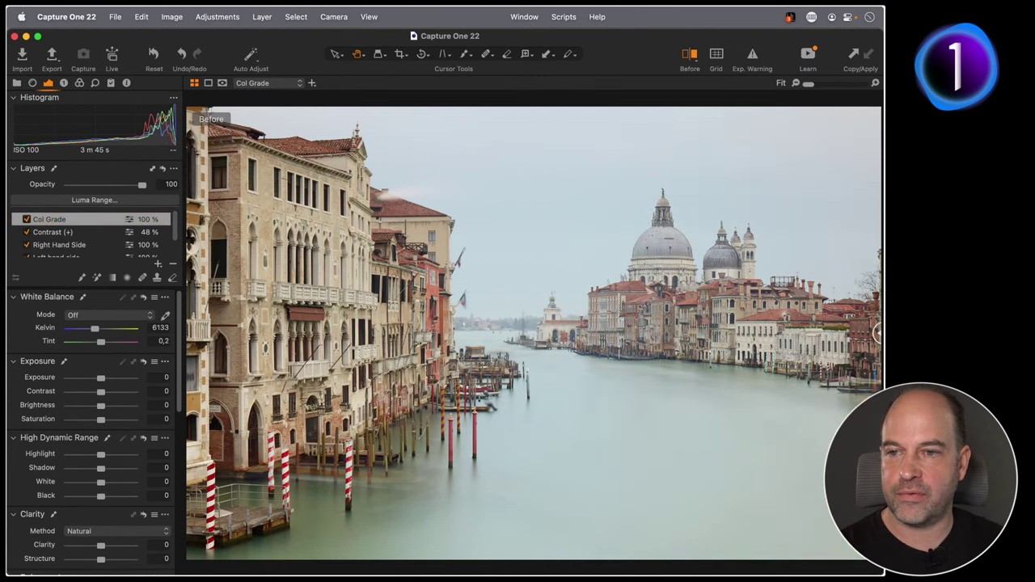
{"action": "left_click_drag", "start_coordinate": [878, 332], "coordinate": [552, 338]}
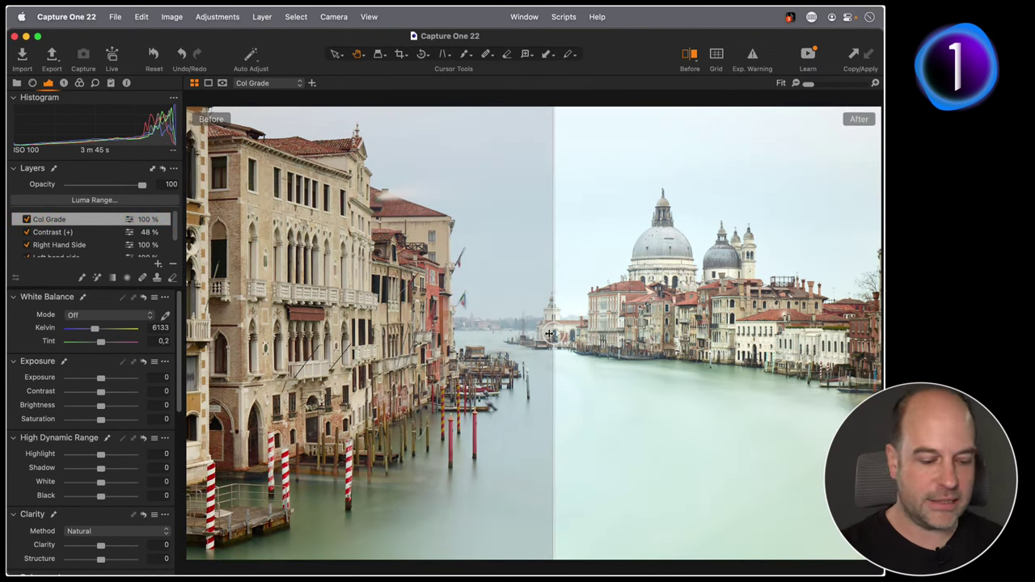
{"action": "key", "text": "y"}
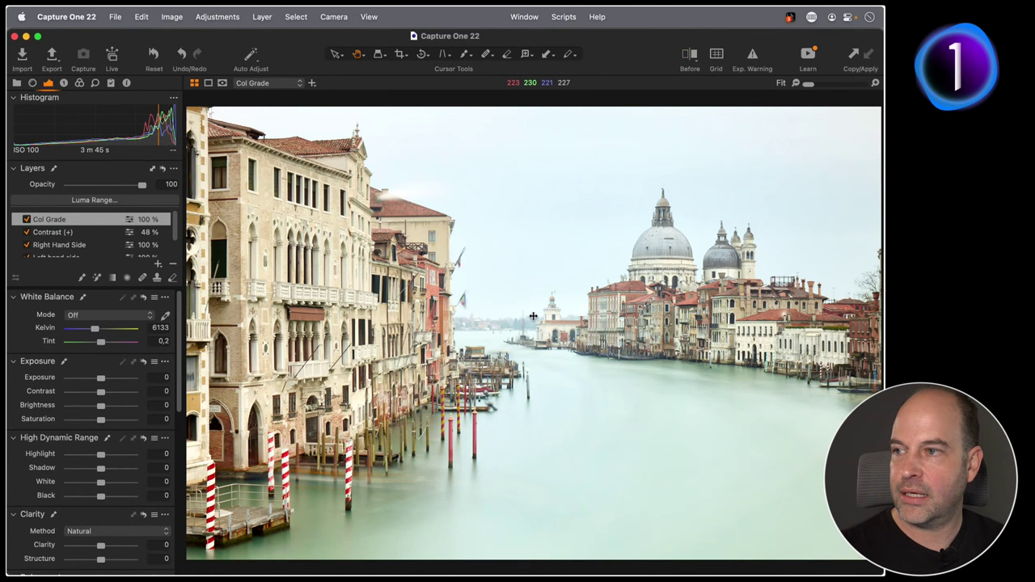
{"action": "left_click", "coordinate": [162, 170], "text": "alt"}
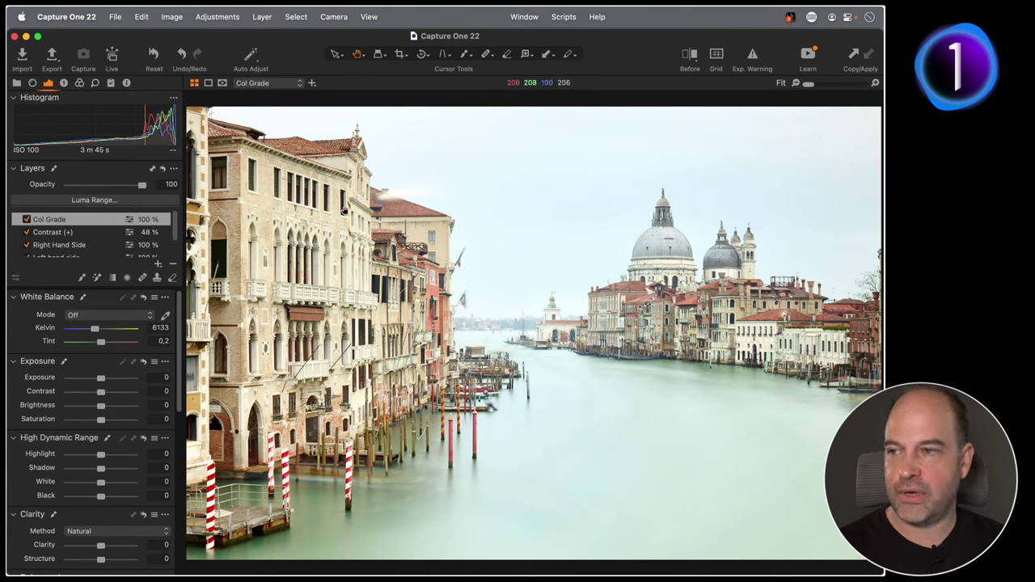
Pin a colour readout on the left building's dark arched doorway, reading about 28, 16, 10.
{"action": "left_click", "coordinate": [224, 371]}
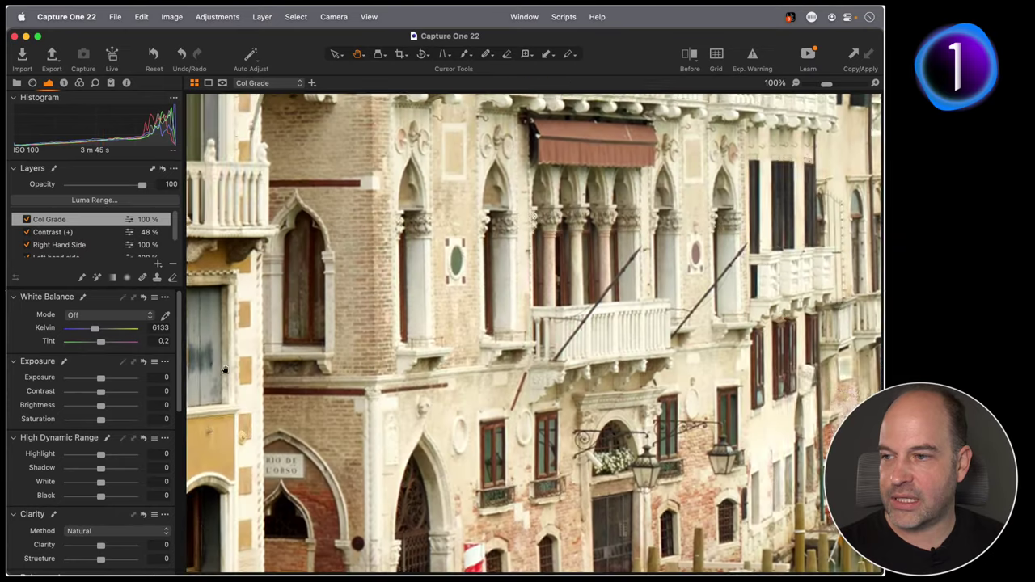
{"action": "scroll", "coordinate": [480, 262], "scroll_direction": "down", "scroll_amount": 5}
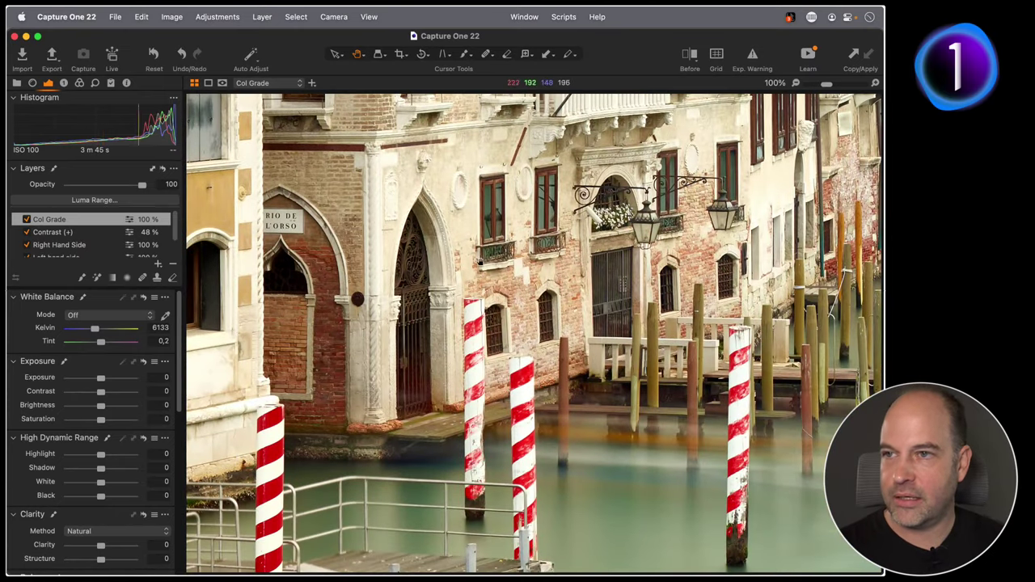
{"action": "left_click", "coordinate": [525, 53]}
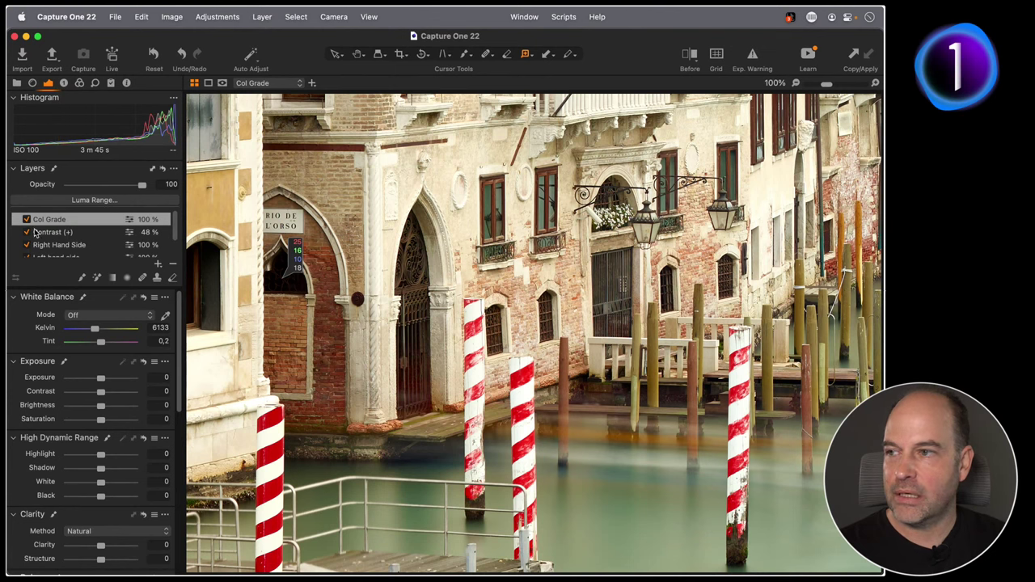
{"action": "key", "text": "h"}
{"action": "left_click", "coordinate": [370, 295]}
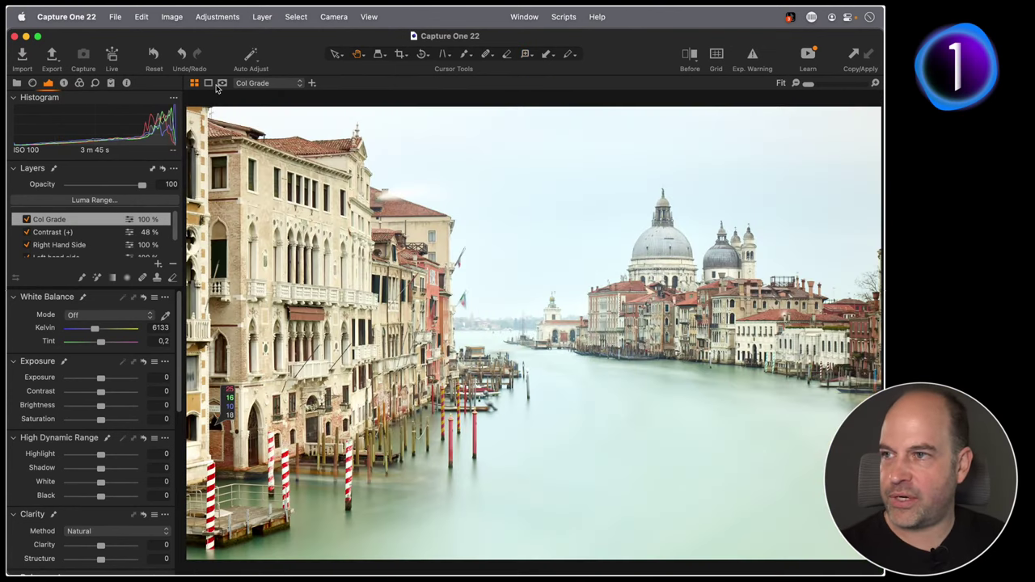
{"action": "left_click", "coordinate": [220, 84]}
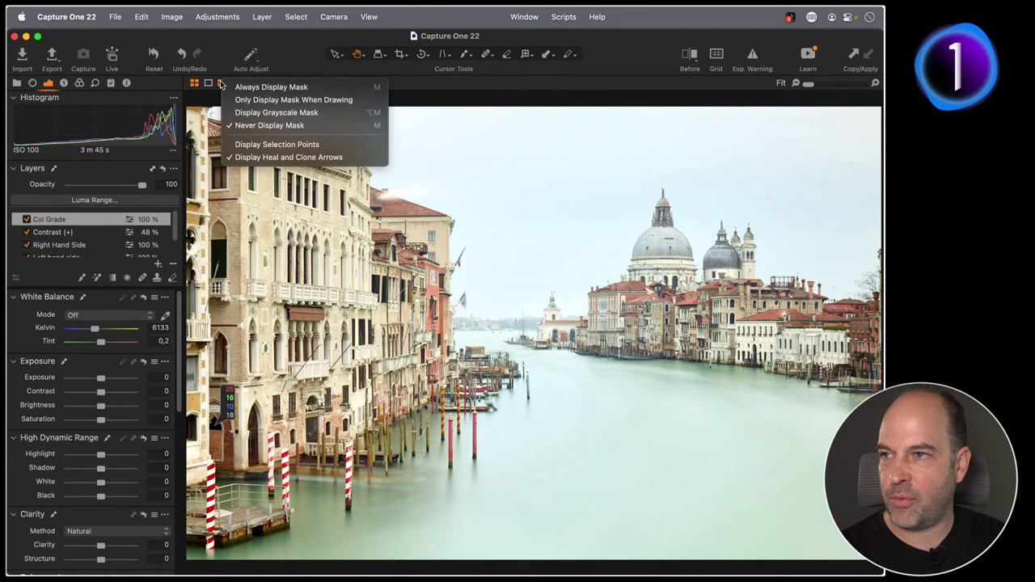
{"action": "left_click", "coordinate": [325, 88]}
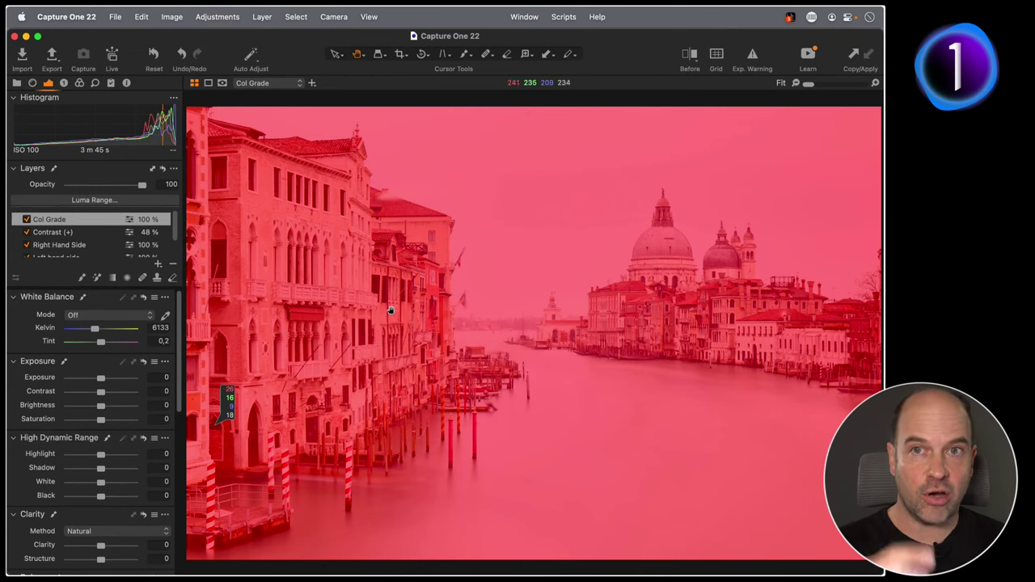
{"action": "key", "text": "m"}
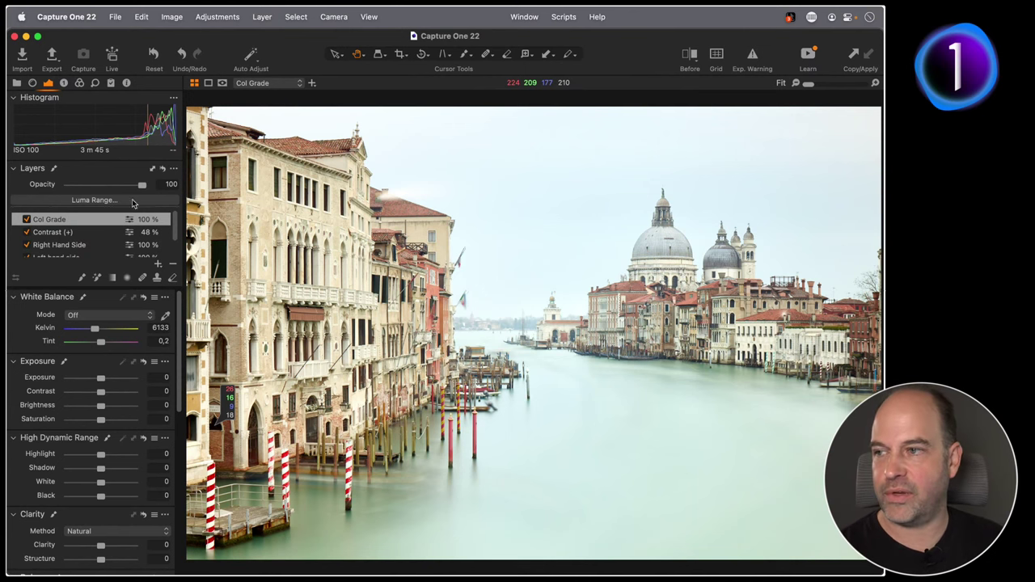
On the Col Grade layer, drag the Color Balance Shadow wheel down-left to cool the shadows.
{"action": "left_click", "coordinate": [80, 82]}
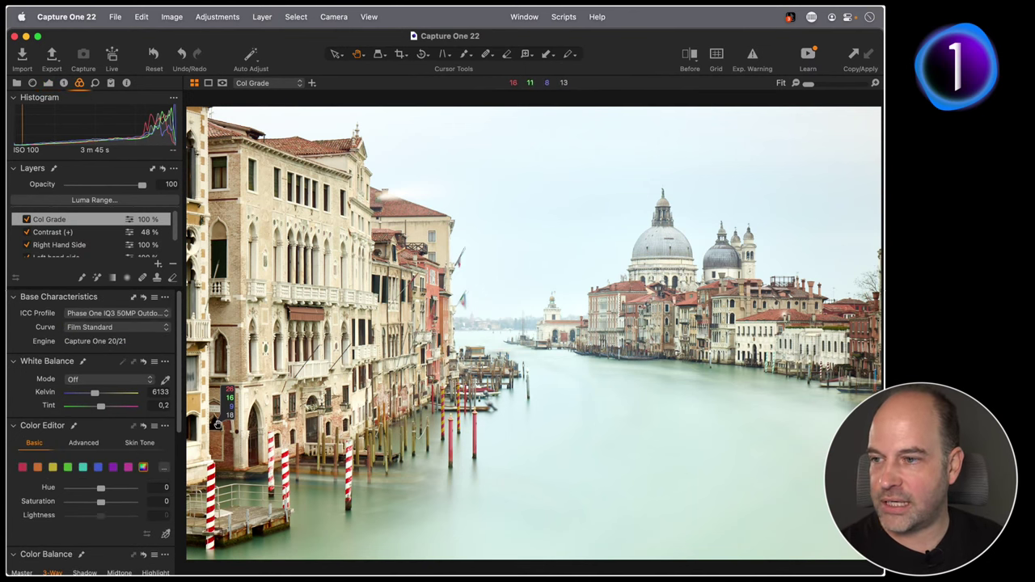
{"action": "double_click", "coordinate": [330, 325]}
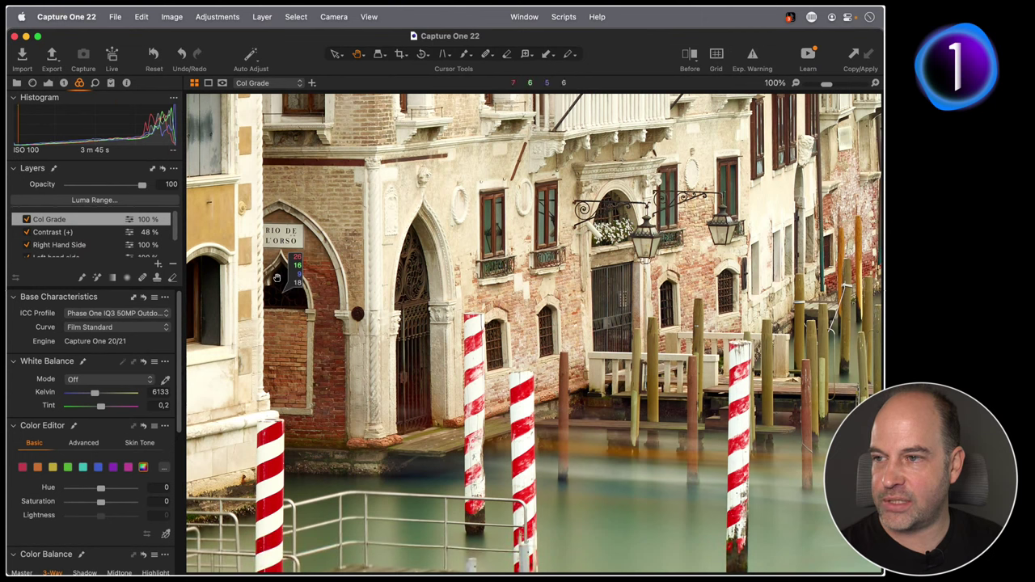
{"action": "scroll", "coordinate": [173, 344], "scroll_direction": "down", "scroll_amount": 10}
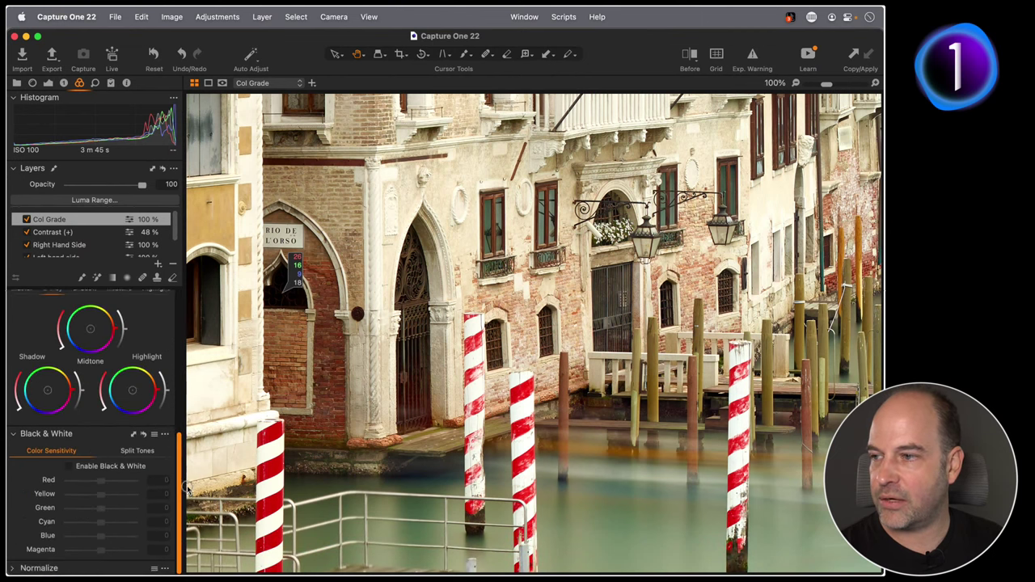
{"action": "left_click", "coordinate": [85, 343]}
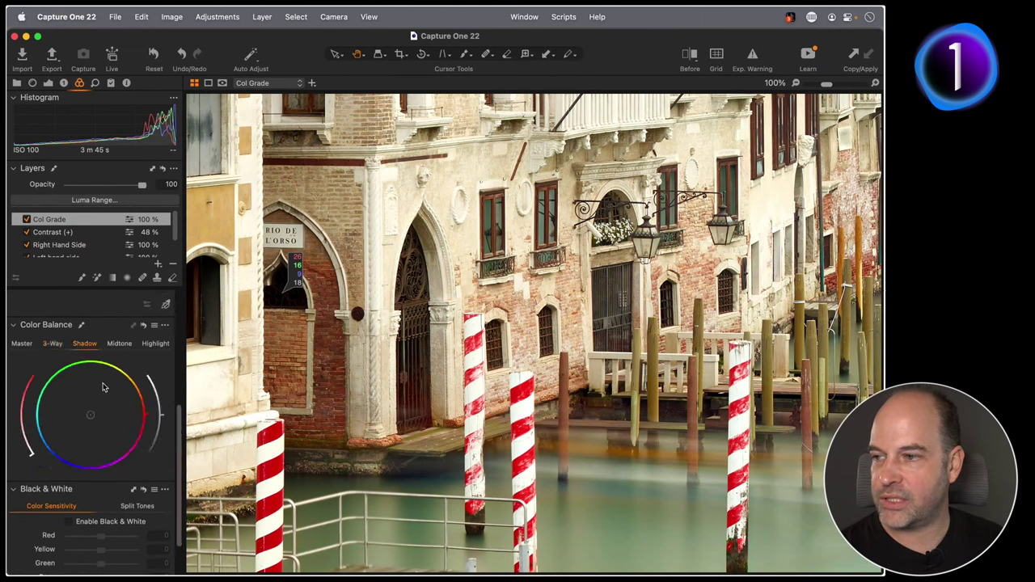
{"action": "left_click_drag", "start_coordinate": [90, 417], "coordinate": [74, 429]}
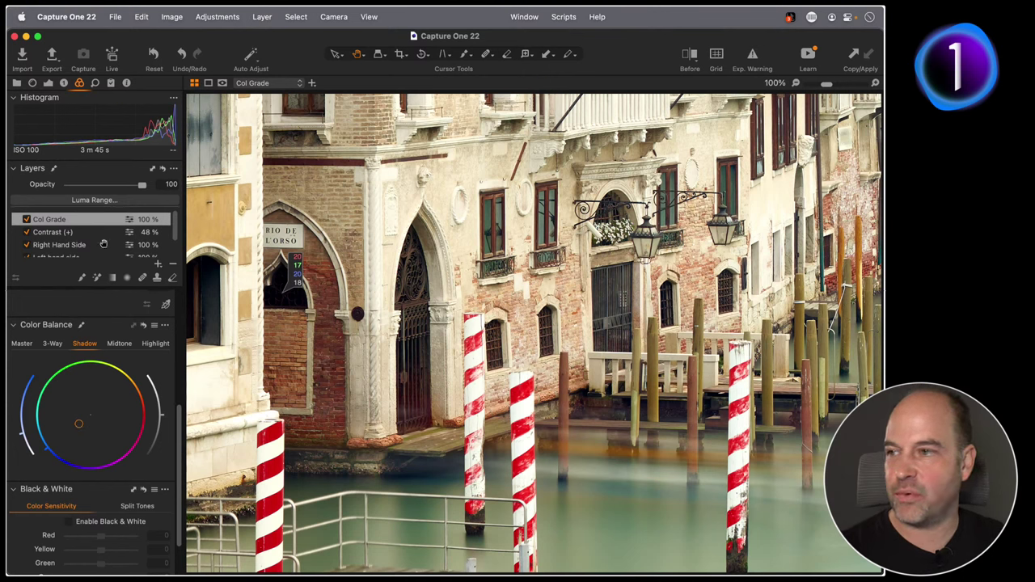
Toggle Col Grade to compare the doorway readout (22,16,10 vs 20,17,20), then fit the view.
{"action": "left_click", "coordinate": [27, 220]}
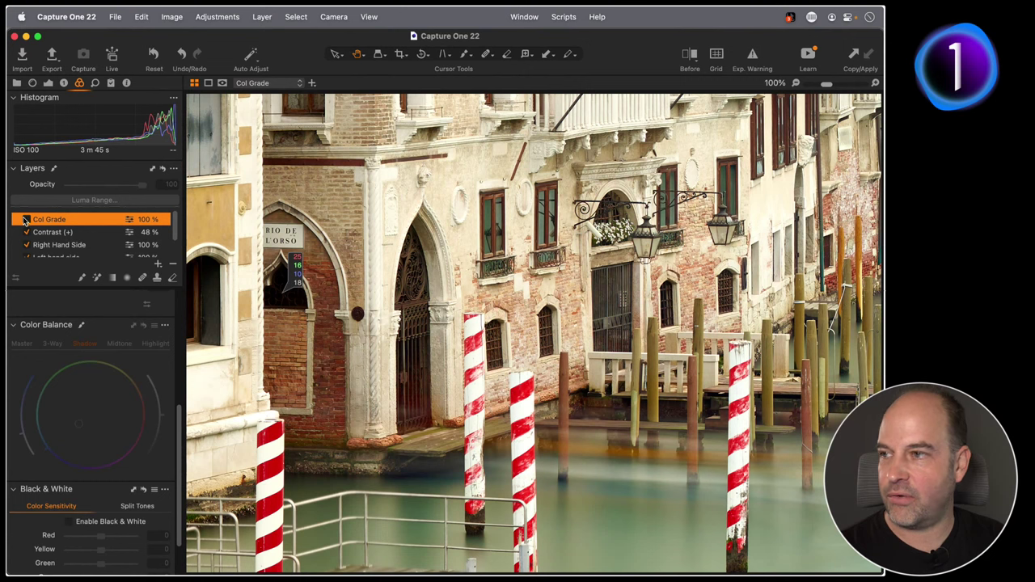
{"action": "left_click", "coordinate": [27, 220]}
{"action": "left_click", "coordinate": [27, 220]}
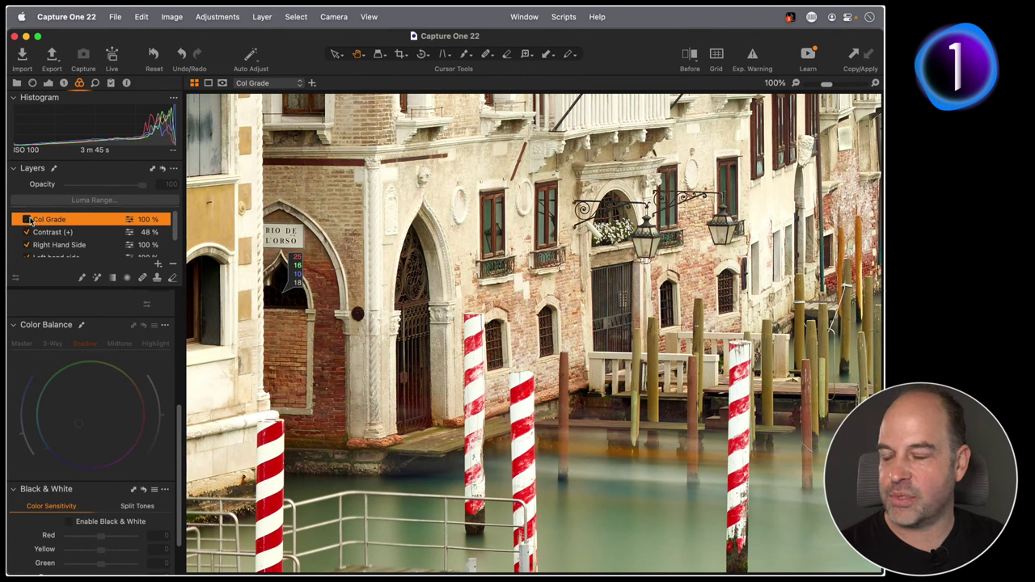
{"action": "left_click", "coordinate": [27, 220]}
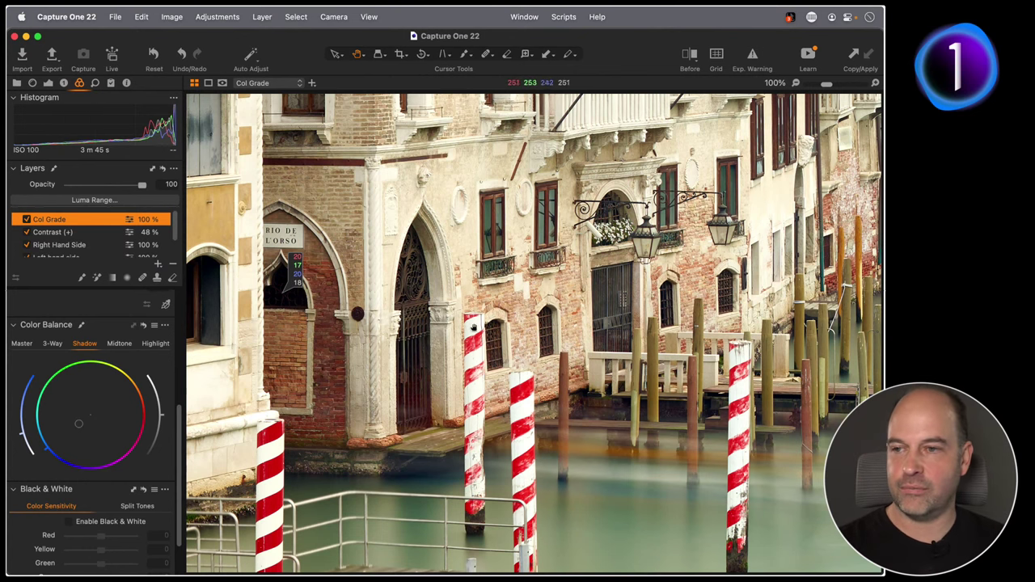
{"action": "key", "text": "super+0"}
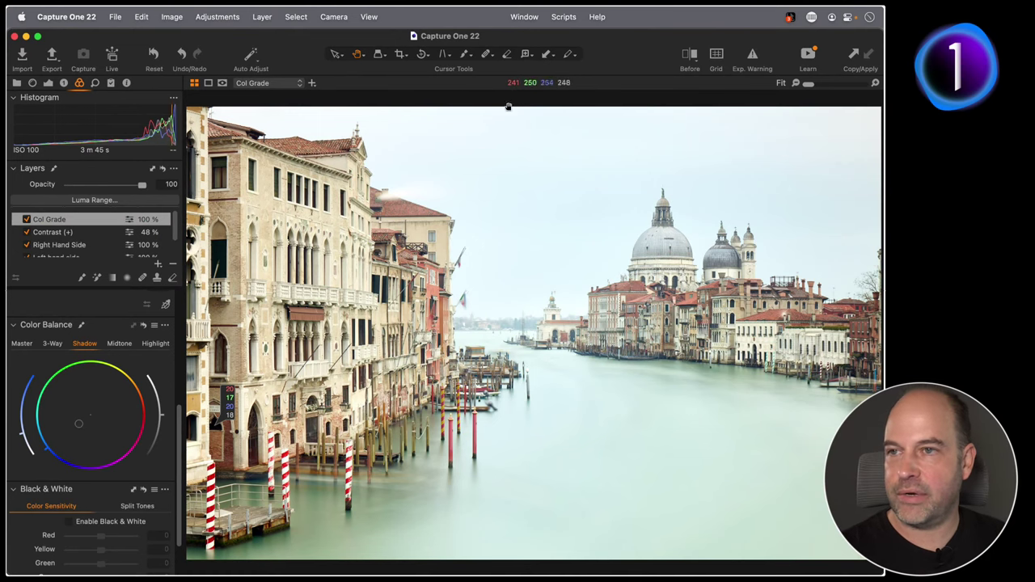
Delete the existing colour readout point from the doorway.
{"action": "left_click", "coordinate": [527, 54]}
{"action": "right_click", "coordinate": [231, 412]}
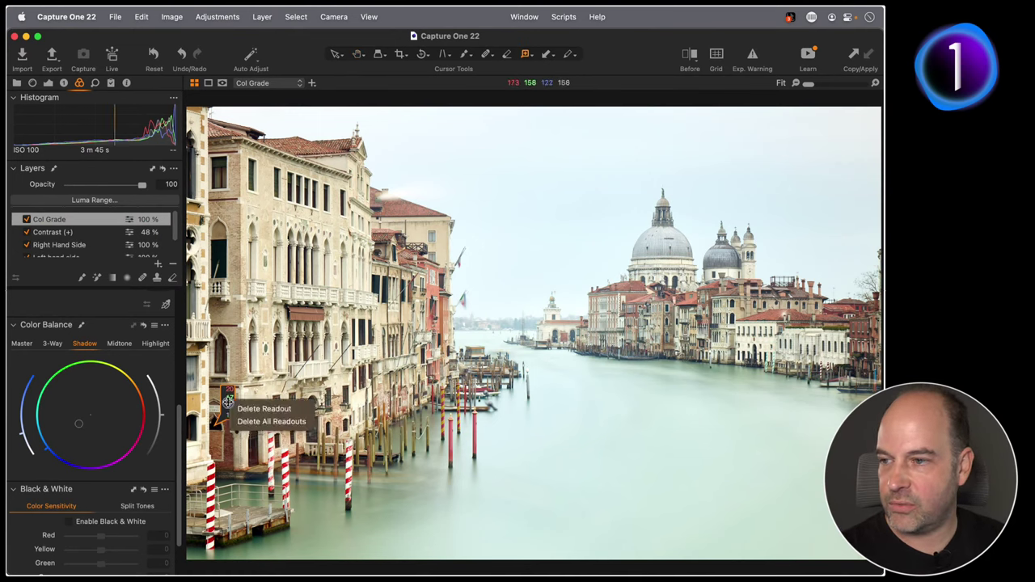
{"action": "left_click", "coordinate": [236, 409]}
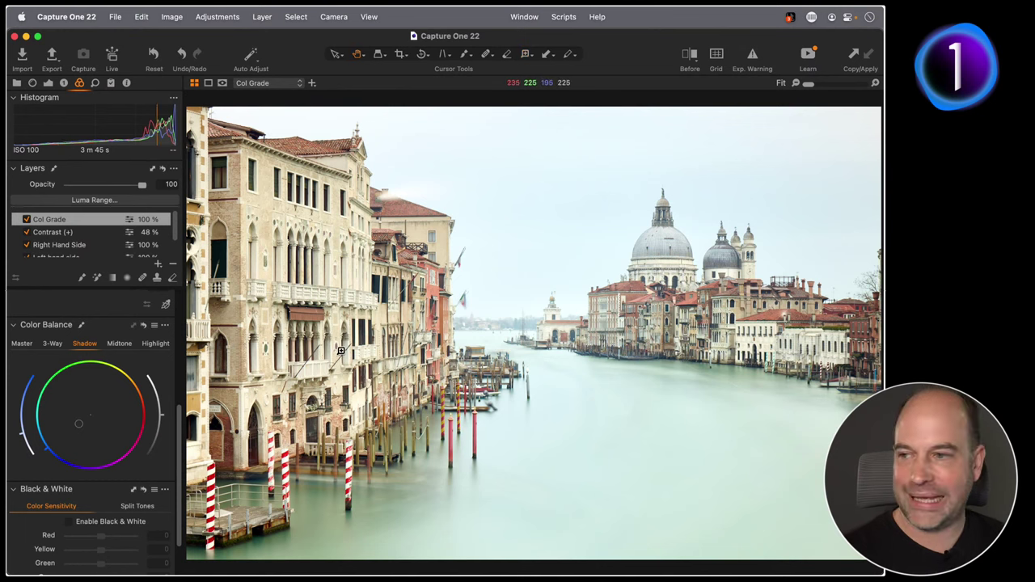
{"action": "key", "text": "h"}
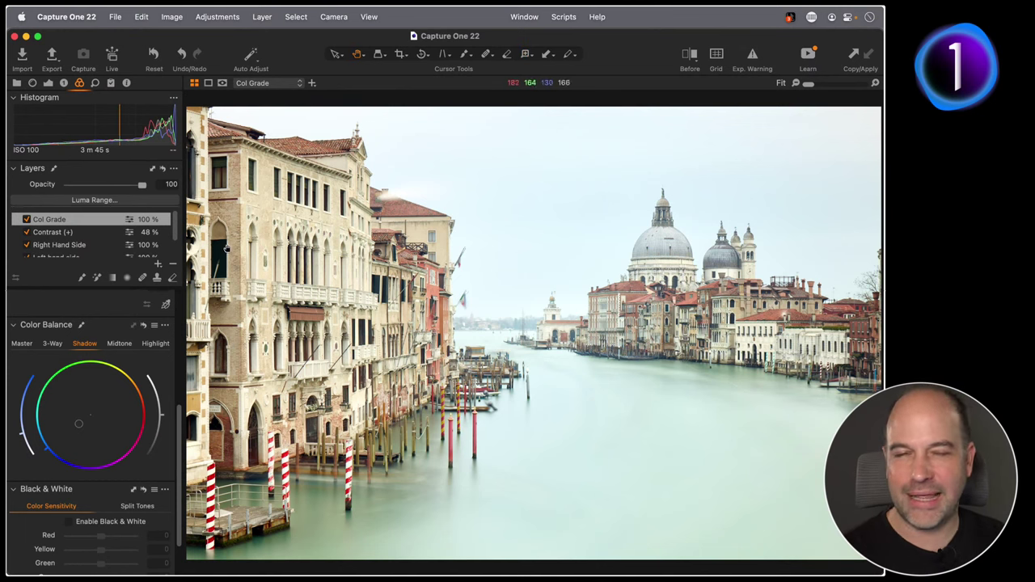
Inspect the striped poles at 100% with Col Grade off and on, then view the buildings below the Salute domes.
{"action": "left_click", "coordinate": [262, 452]}
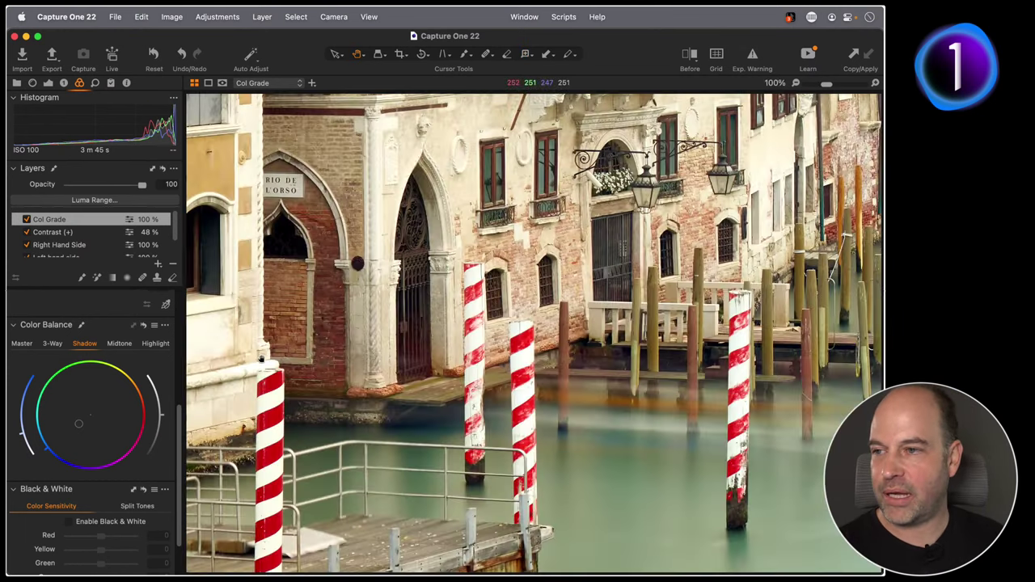
{"action": "left_click", "coordinate": [27, 220]}
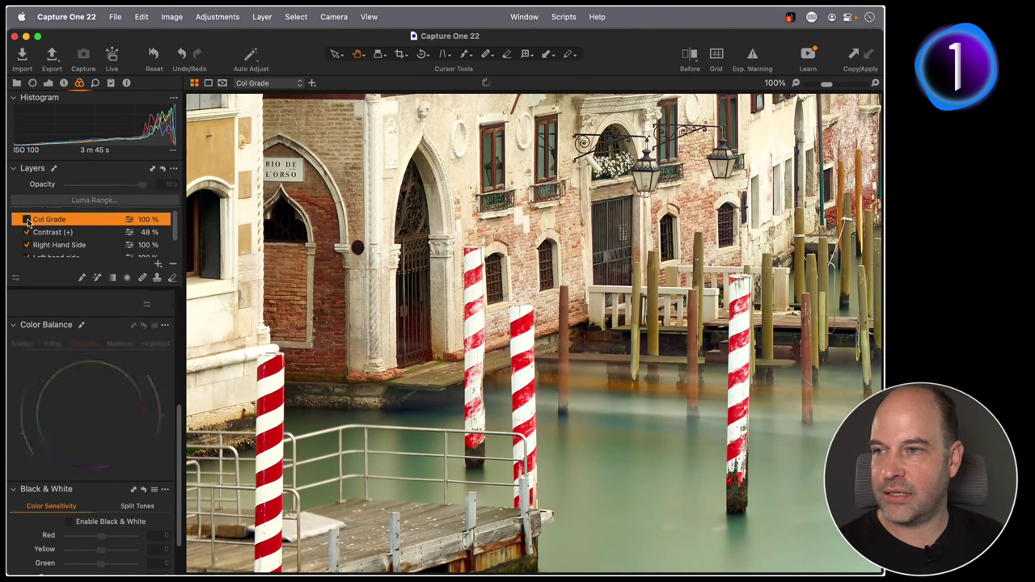
{"action": "left_click", "coordinate": [26, 220]}
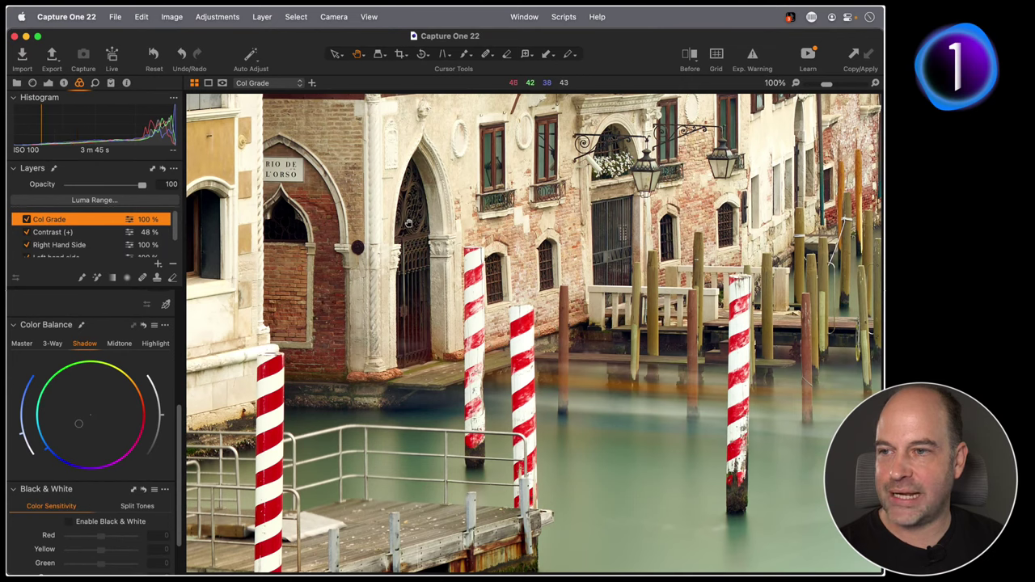
{"action": "left_click_drag", "start_coordinate": [647, 244], "coordinate": [737, 315]}
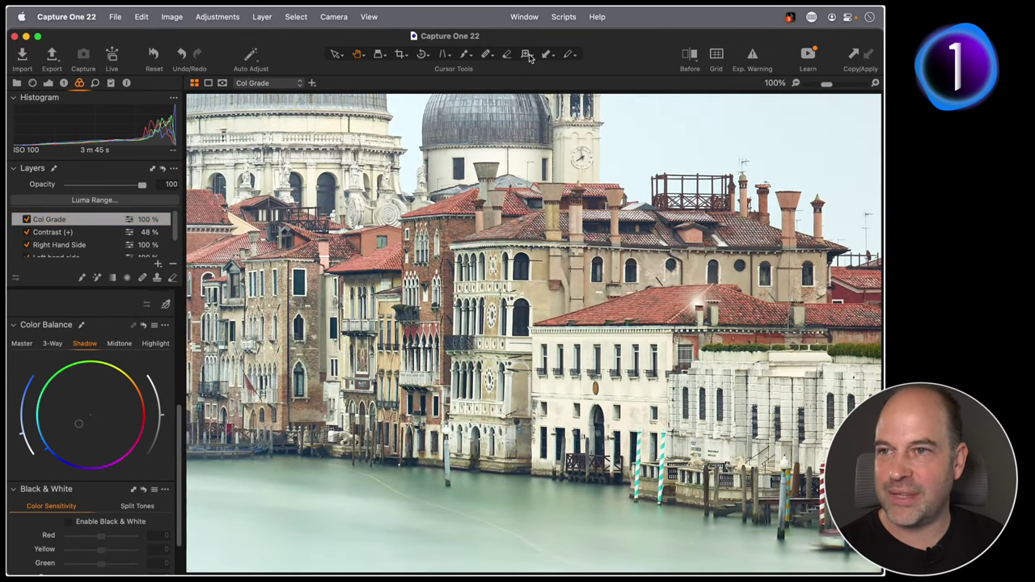
Add a colour readout on the shaded facade, compare Col Grade off and on, then fit the view.
{"action": "left_click", "coordinate": [525, 54]}
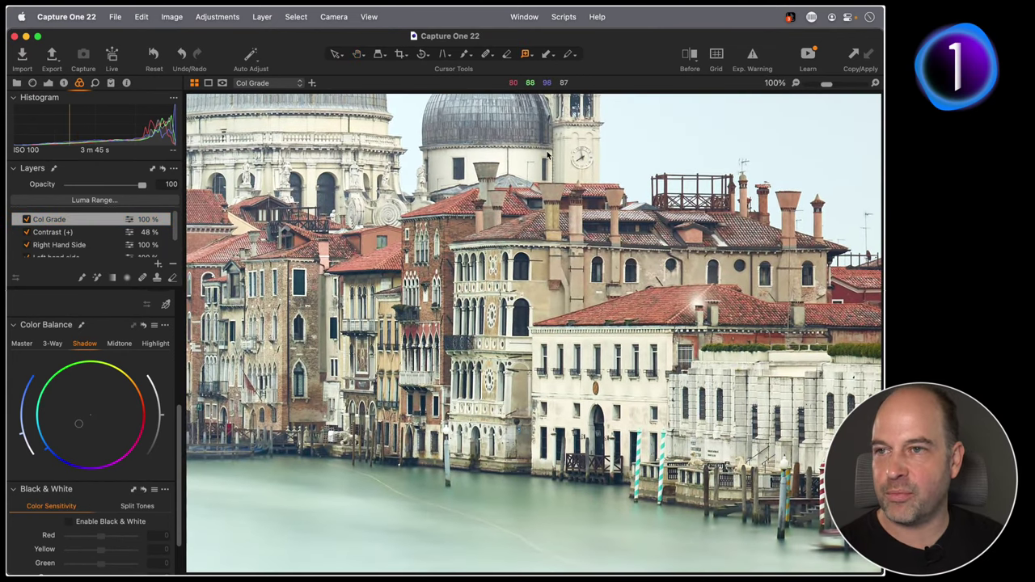
{"action": "left_click", "coordinate": [510, 322]}
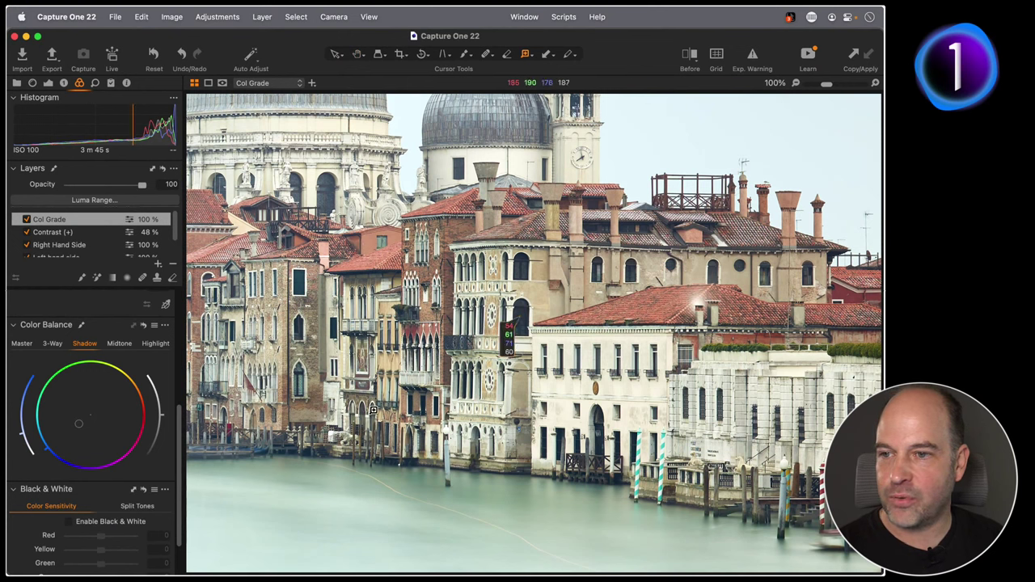
{"action": "left_click", "coordinate": [27, 220]}
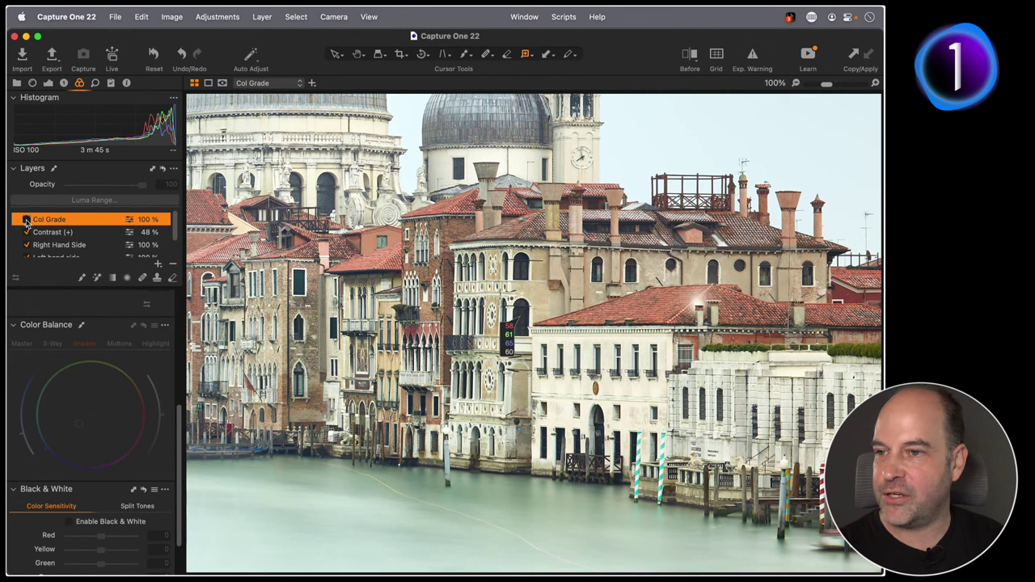
{"action": "left_click", "coordinate": [27, 220]}
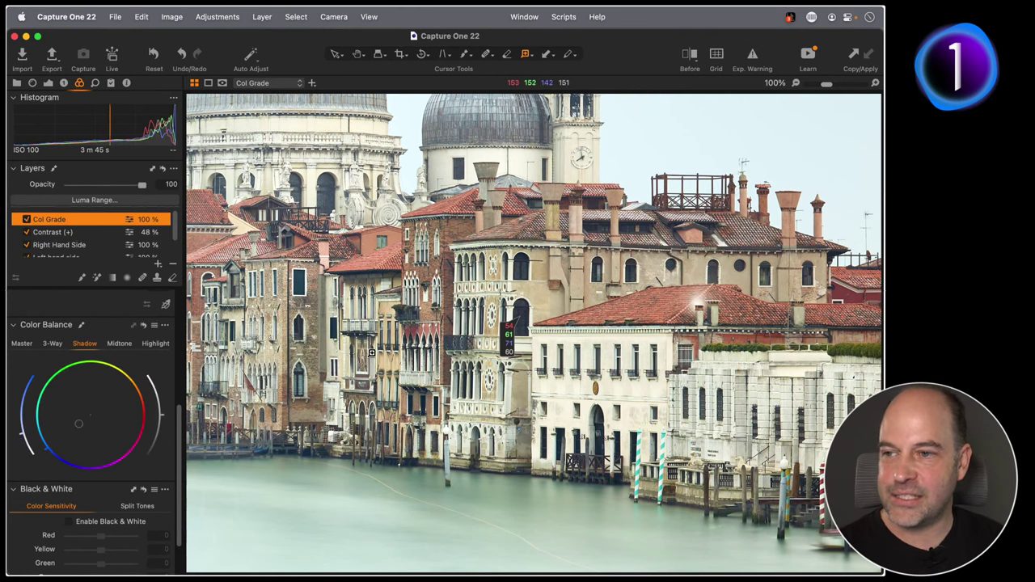
{"action": "left_click", "coordinate": [351, 372]}
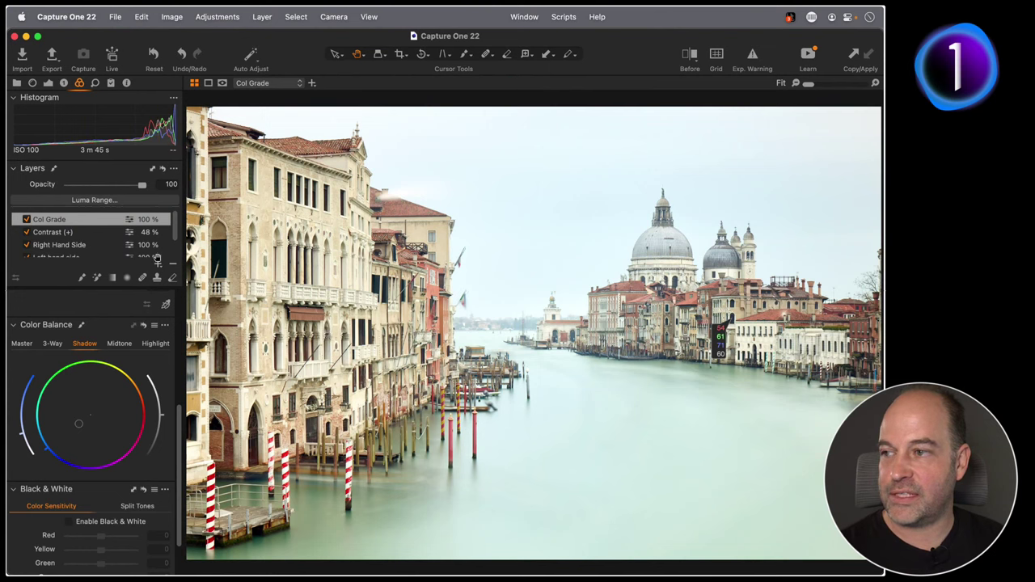
On the Left hand side layer, shift the Color Balance Shadow puck toward blue at 100% zoom.
{"action": "scroll", "coordinate": [89, 254], "scroll_direction": "down", "scroll_amount": 2}
{"action": "left_click", "coordinate": [79, 235]}
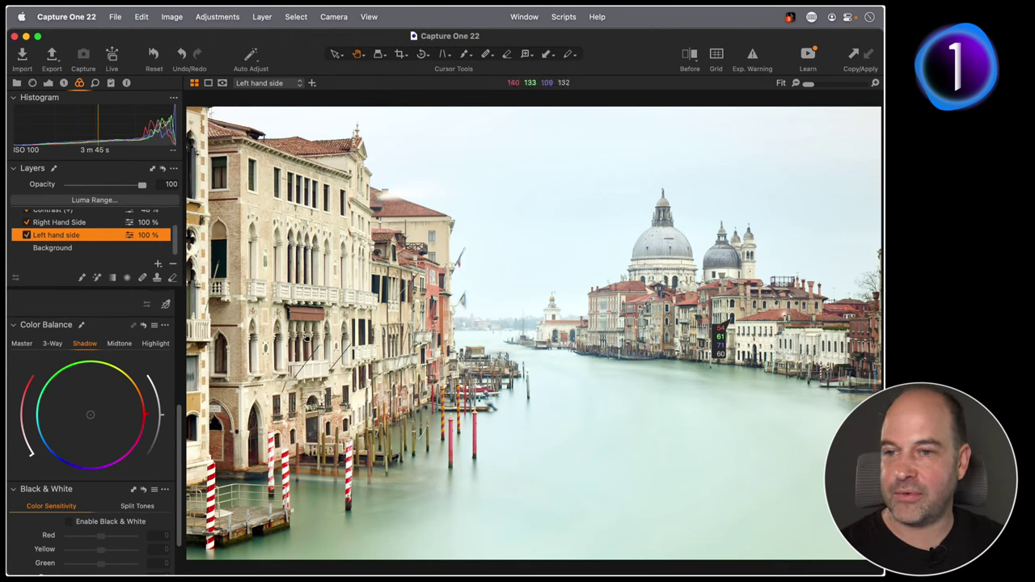
{"action": "scroll", "coordinate": [113, 216], "scroll_direction": "up", "scroll_amount": 2}
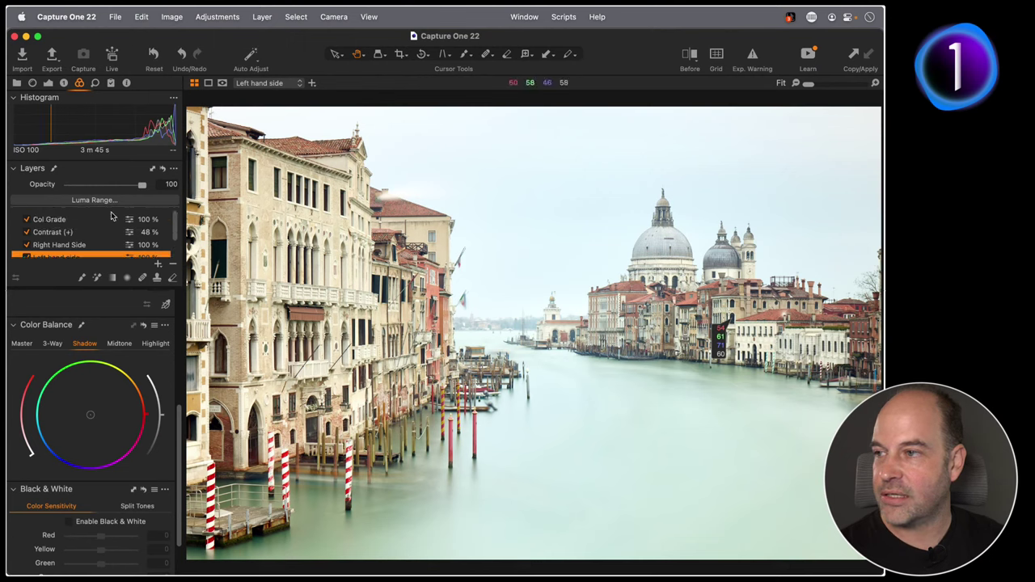
{"action": "scroll", "coordinate": [49, 235], "scroll_direction": "down", "scroll_amount": 2}
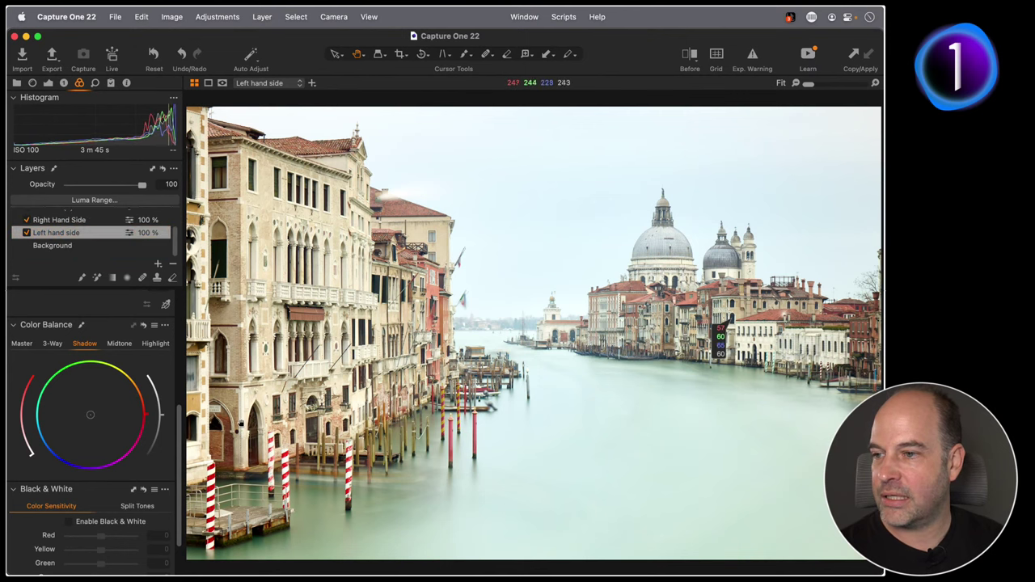
{"action": "key", "text": "super+alt+0"}
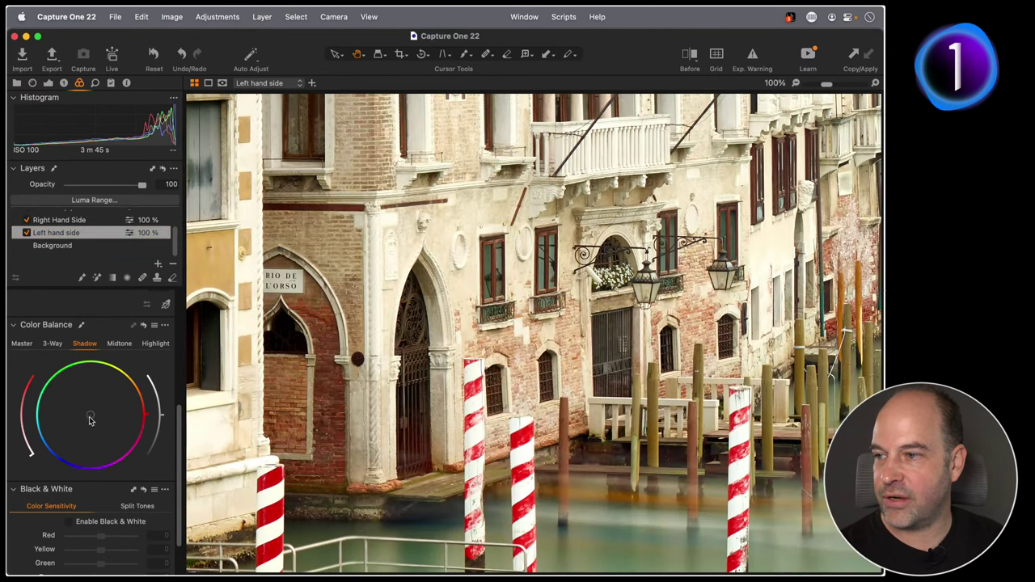
{"action": "mouse_move", "coordinate": [90, 419]}
{"action": "left_mouse_down"}
{"action": "mouse_move", "coordinate": [41, 446]}
{"action": "mouse_move", "coordinate": [60, 470]}
{"action": "mouse_move", "coordinate": [53, 464]}
{"action": "mouse_move", "coordinate": [83, 423]}
{"action": "left_mouse_up"}
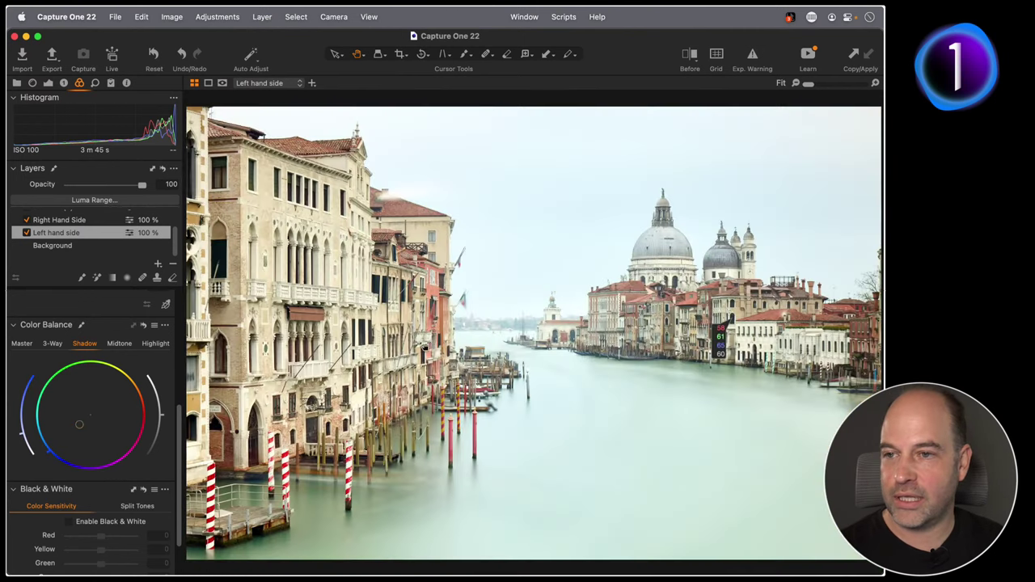
{"action": "key", "text": "super+0"}
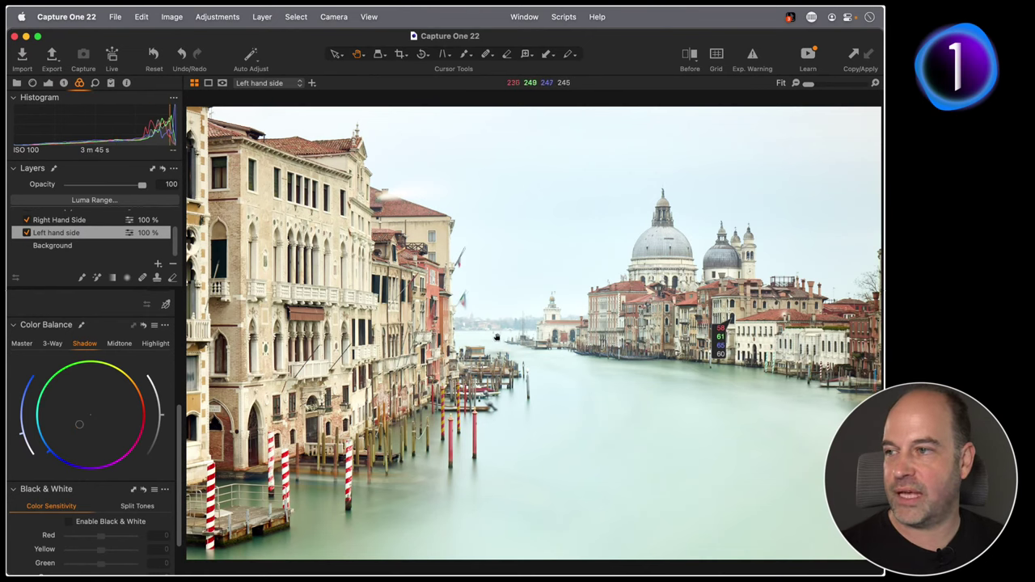
Switch between the Col Grade and Left hand side layers, ending with Col Grade selected.
{"action": "scroll", "coordinate": [170, 237], "scroll_direction": "up", "scroll_amount": 2}
{"action": "left_click", "coordinate": [79, 220]}
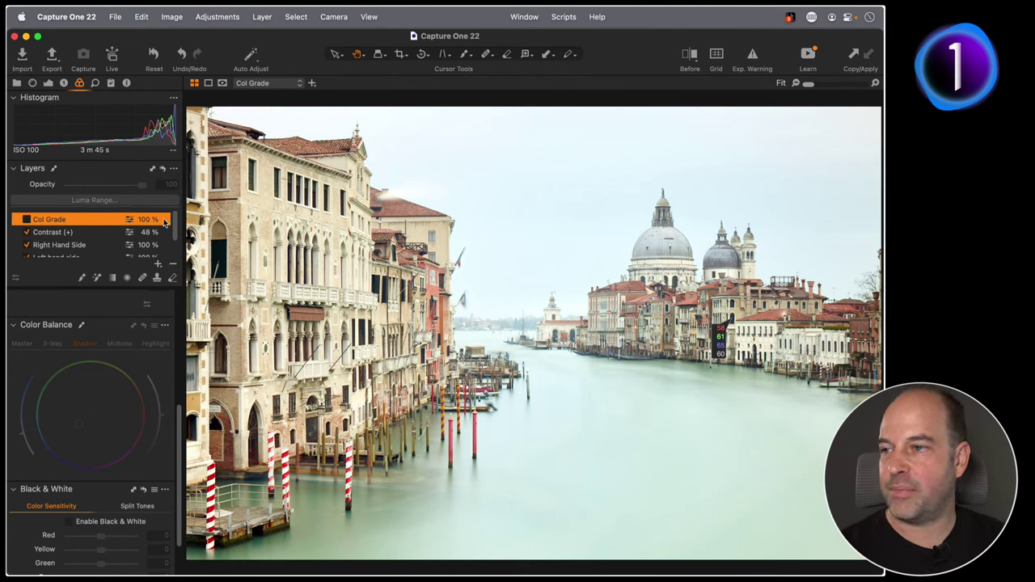
{"action": "scroll", "coordinate": [167, 227], "scroll_direction": "down", "scroll_amount": 2}
{"action": "left_click", "coordinate": [58, 234]}
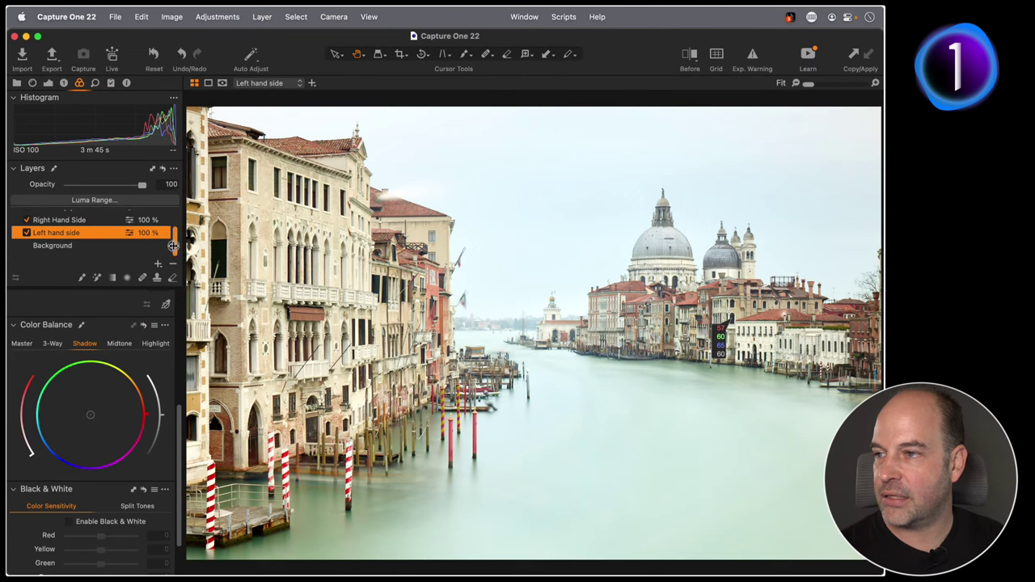
{"action": "scroll", "coordinate": [103, 222], "scroll_direction": "up", "scroll_amount": 2}
{"action": "left_click", "coordinate": [58, 220]}
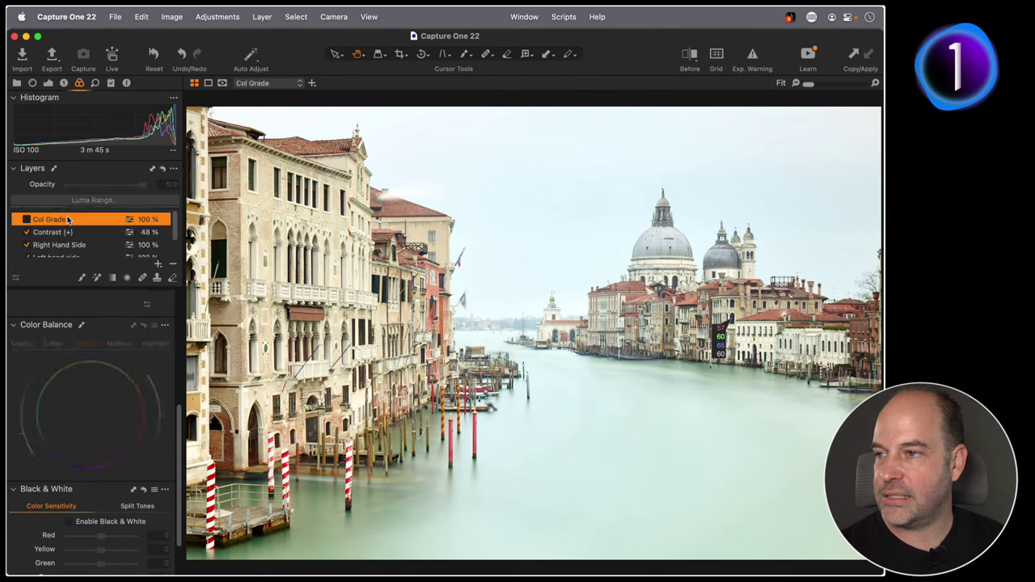
Clear Col Grade's mask and copy the Left hand side mask into it, checking the overlay.
{"action": "right_click", "coordinate": [65, 223]}
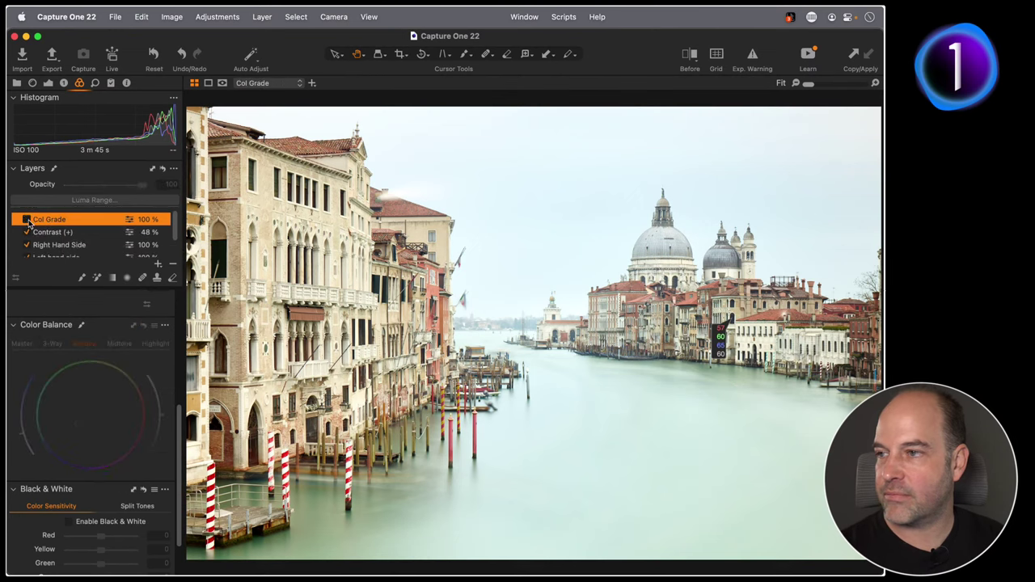
{"action": "right_click", "coordinate": [79, 218]}
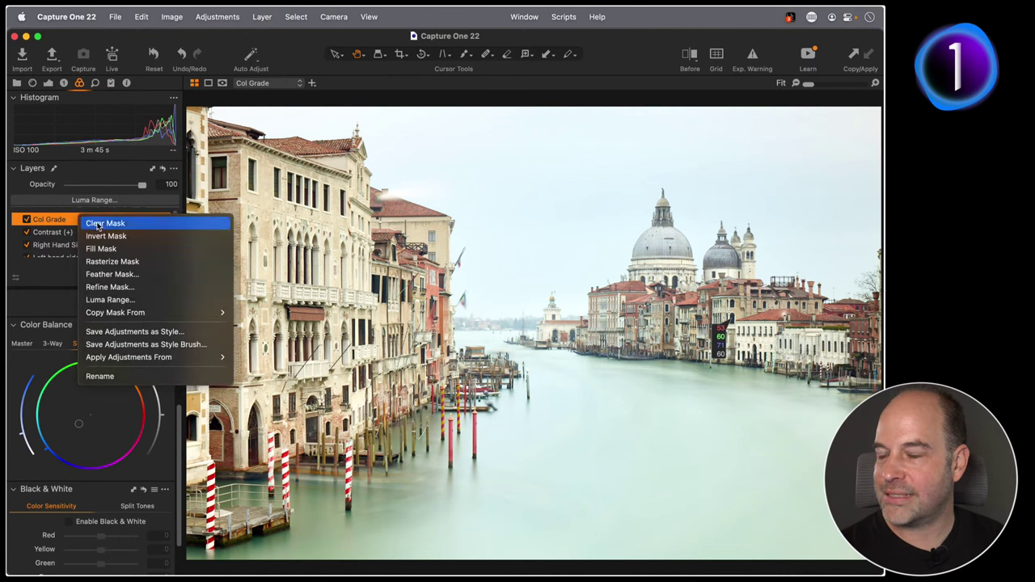
{"action": "left_click", "coordinate": [104, 224]}
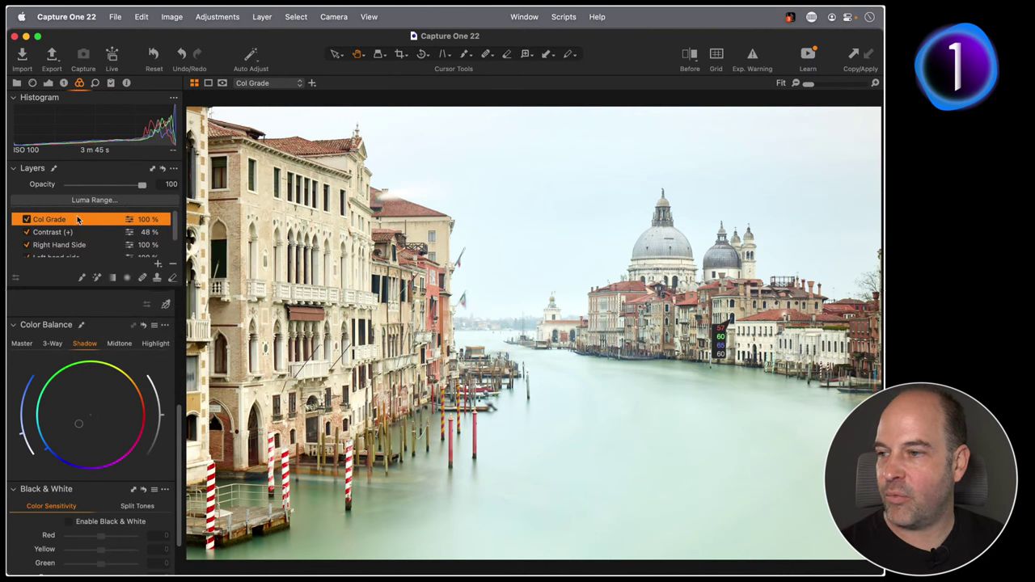
{"action": "right_click", "coordinate": [75, 219]}
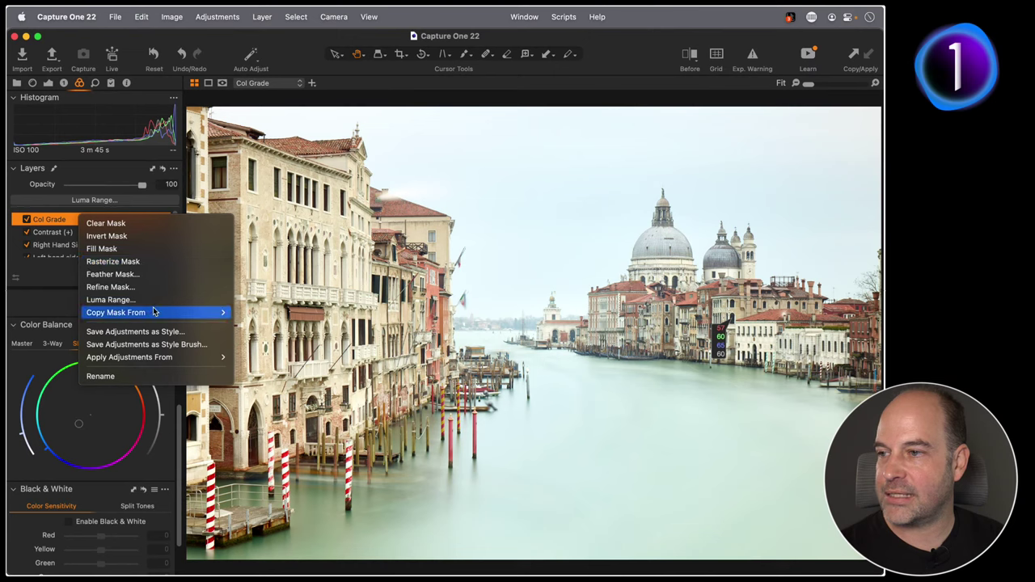
{"action": "mouse_move", "coordinate": [157, 313]}
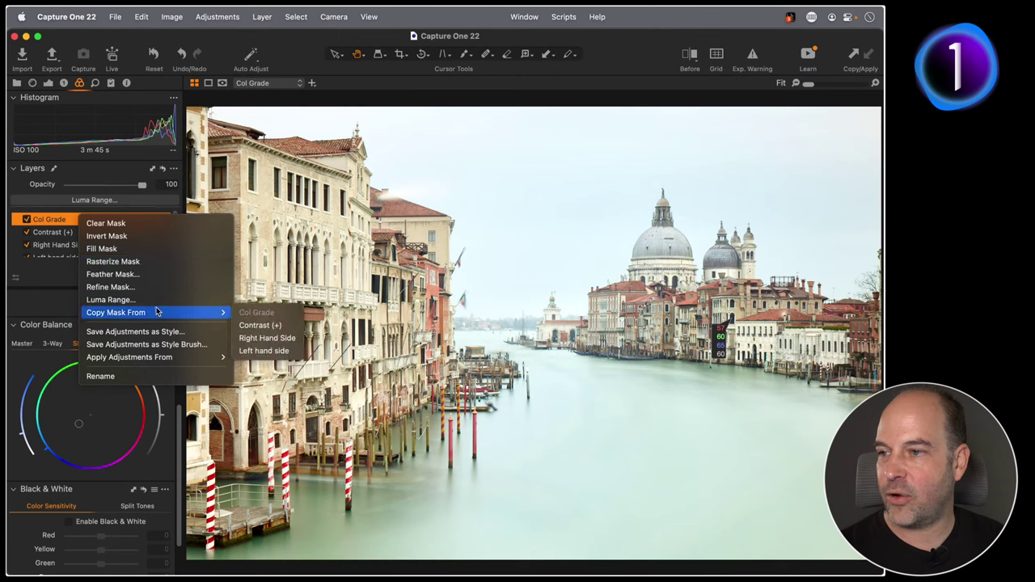
{"action": "left_click", "coordinate": [273, 352]}
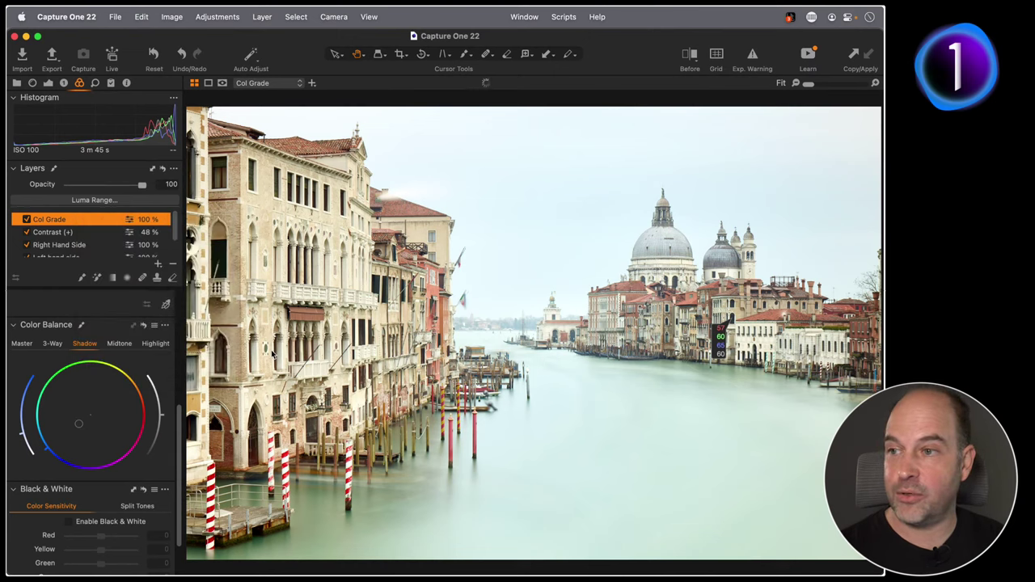
{"action": "key", "text": "m"}
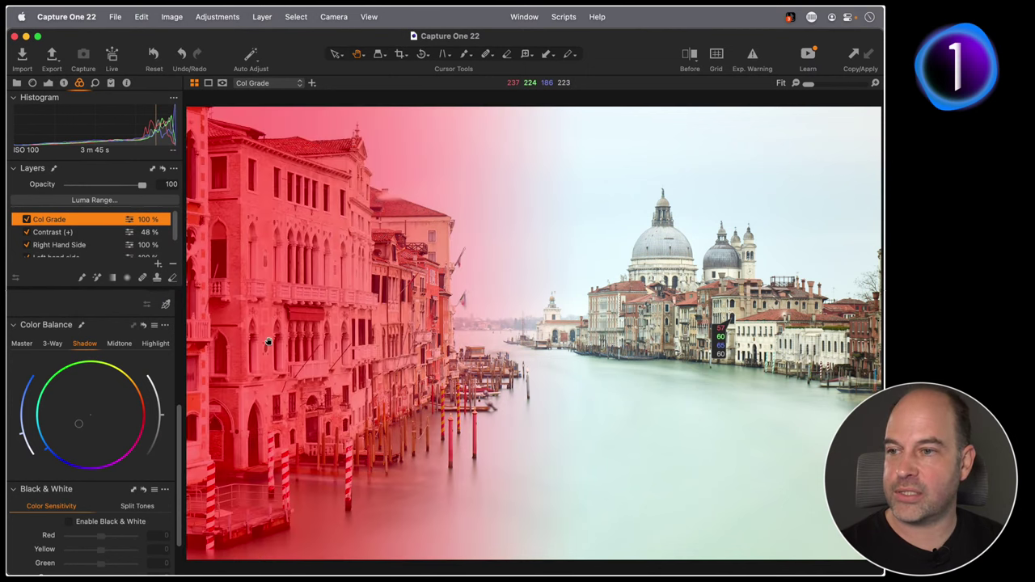
{"action": "key", "text": "m"}
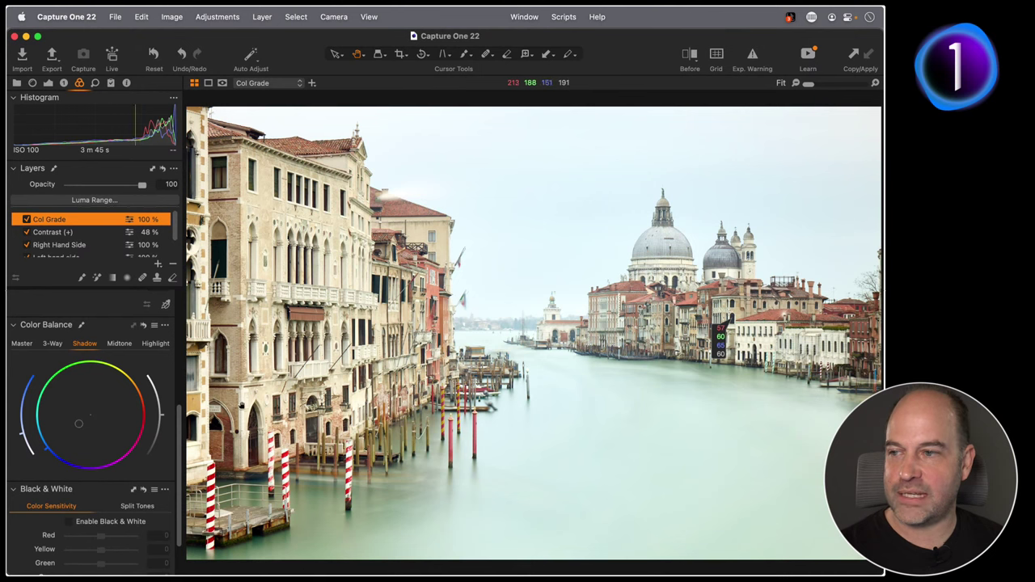
Nudge the Col Grade shadow balance, compare grade strength, then select the Background layer.
{"action": "mouse_move", "coordinate": [81, 425]}
{"action": "left_mouse_down"}
{"action": "mouse_move", "coordinate": [70, 428]}
{"action": "mouse_move", "coordinate": [78, 423]}
{"action": "left_mouse_up"}
{"action": "left_click_drag", "start_coordinate": [140, 185], "coordinate": [162, 185]}
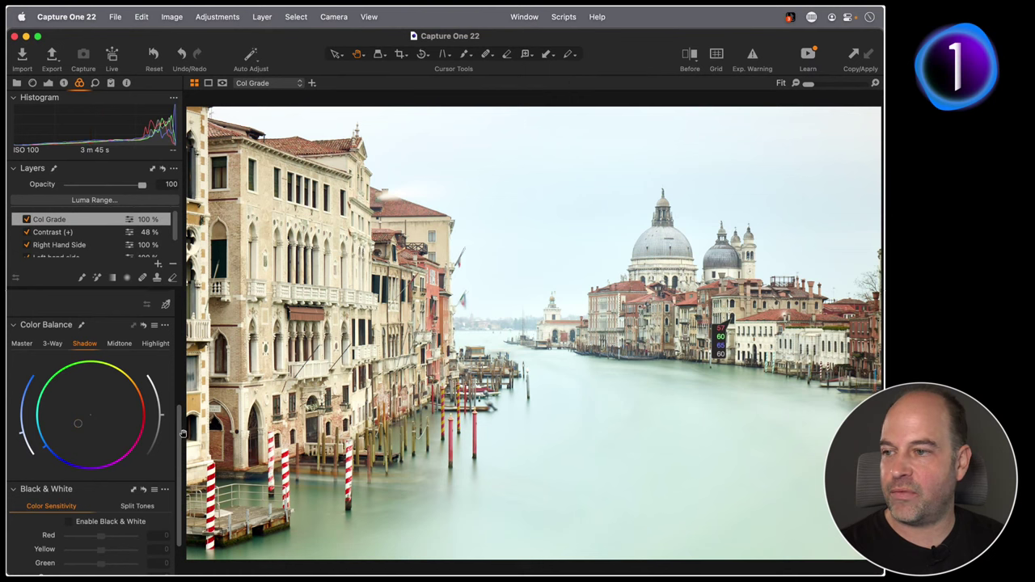
{"action": "left_click", "coordinate": [48, 83]}
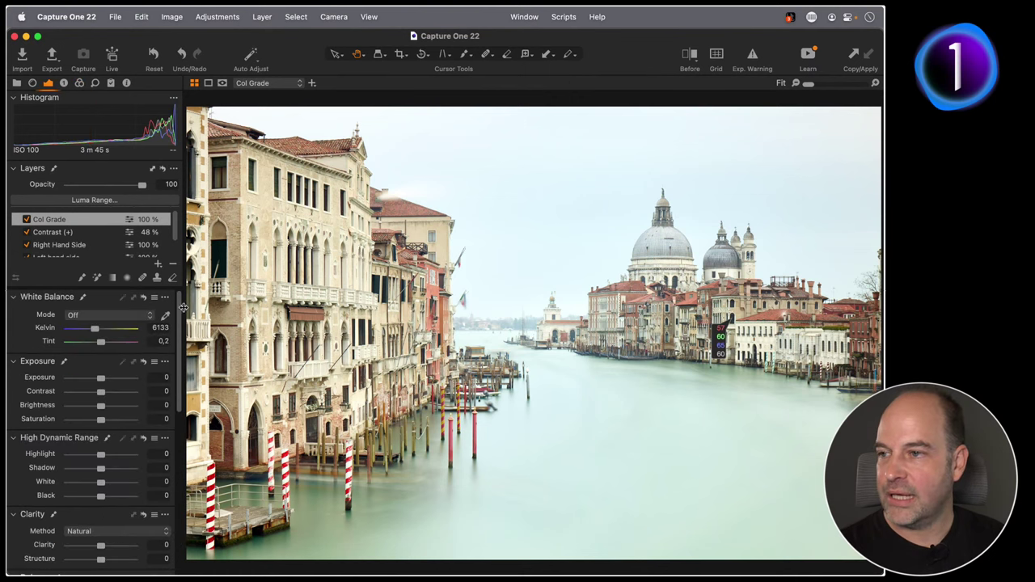
{"action": "left_click_drag", "start_coordinate": [179, 306], "coordinate": [184, 439]}
{"action": "scroll", "coordinate": [97, 243], "scroll_direction": "down", "scroll_amount": 2}
{"action": "left_click", "coordinate": [63, 246]}
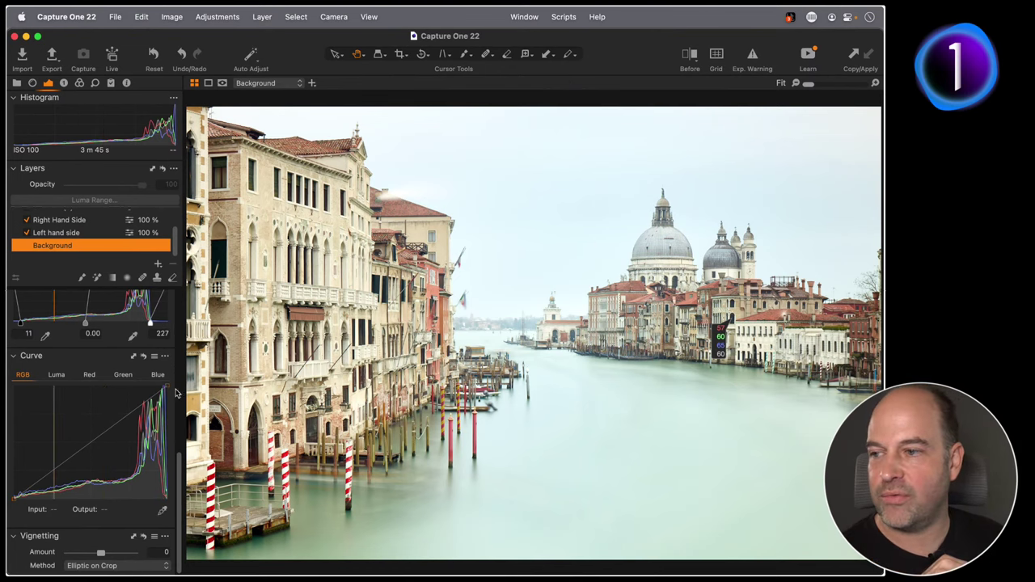
Raise the Background Levels white point from 227 to 234, checking highlight clipping at 100%.
{"action": "scroll", "coordinate": [180, 465], "scroll_direction": "up", "scroll_amount": 2}
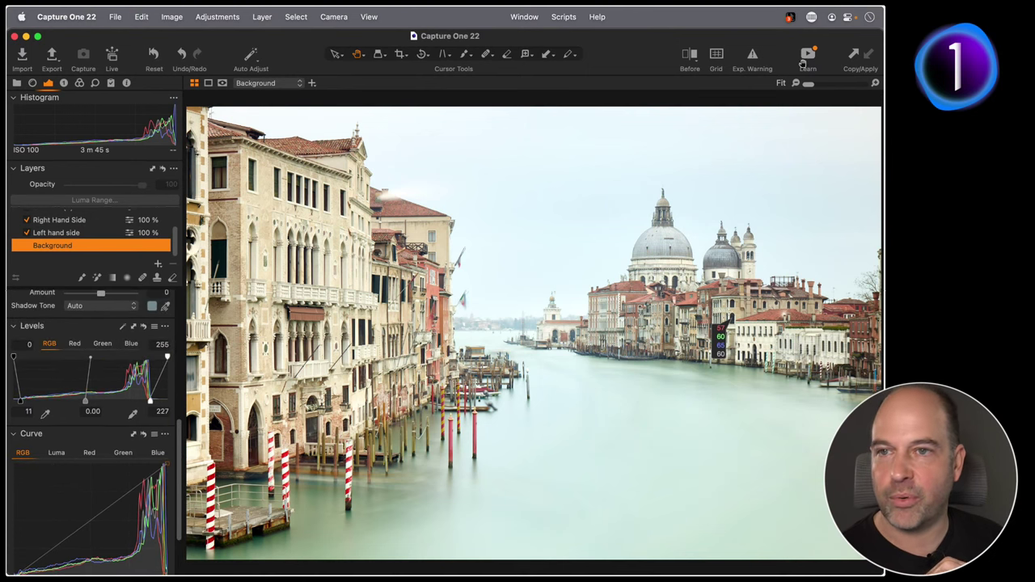
{"action": "left_click", "coordinate": [751, 55]}
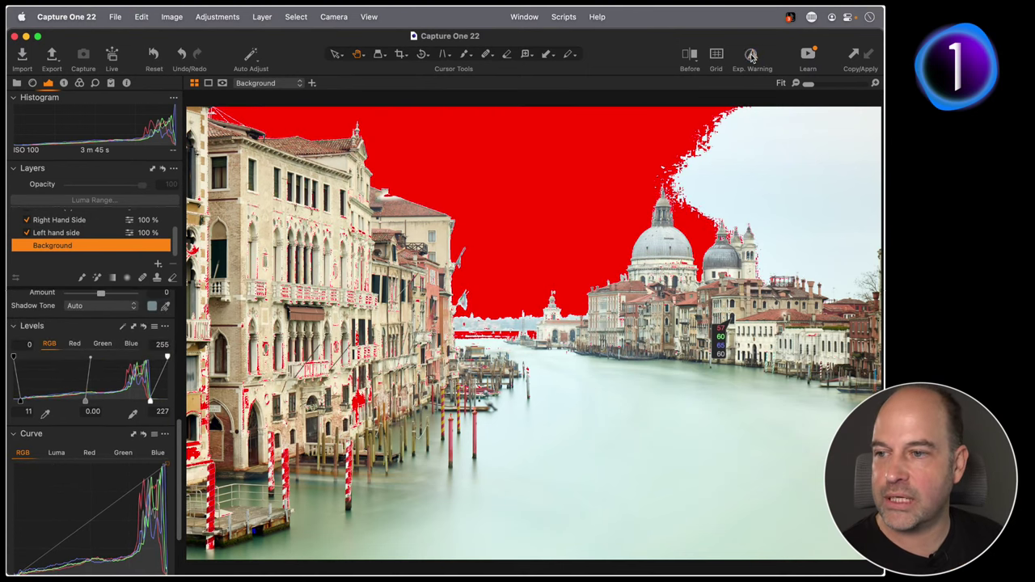
{"action": "left_click_drag", "start_coordinate": [150, 406], "coordinate": [153, 406]}
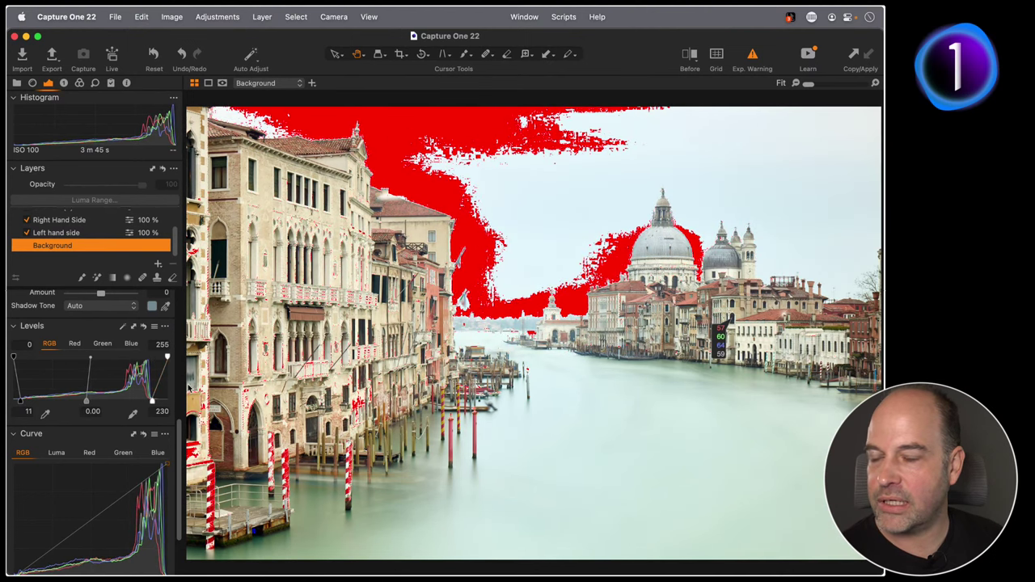
{"action": "left_click", "coordinate": [752, 55]}
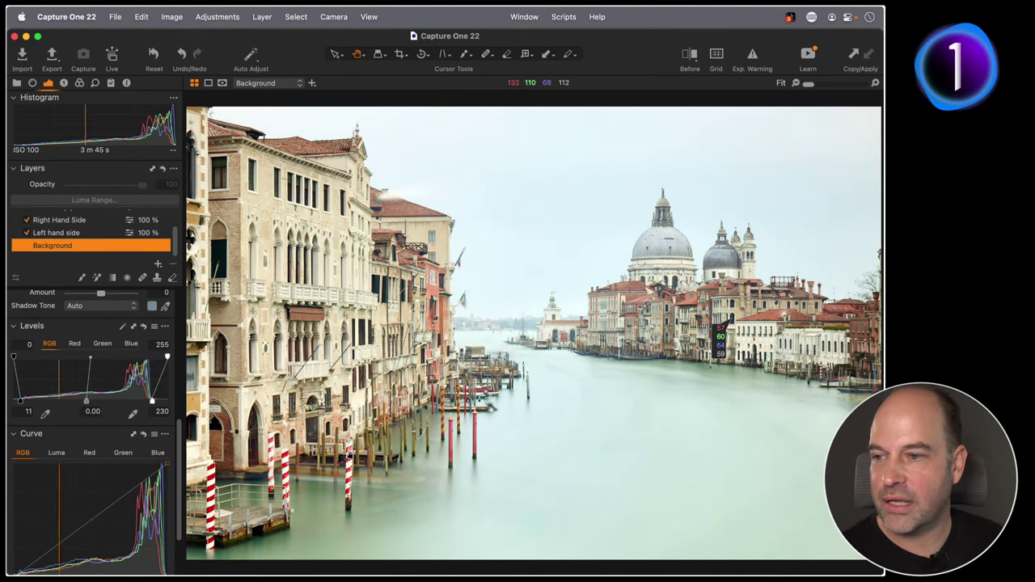
{"action": "left_click", "coordinate": [350, 457]}
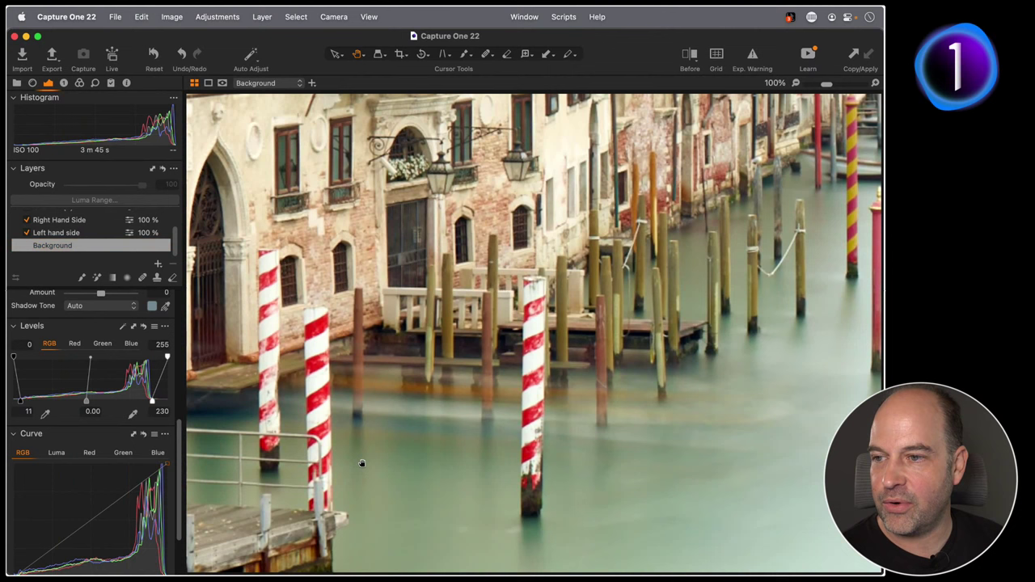
{"action": "left_click", "coordinate": [752, 55]}
{"action": "left_click", "coordinate": [754, 55]}
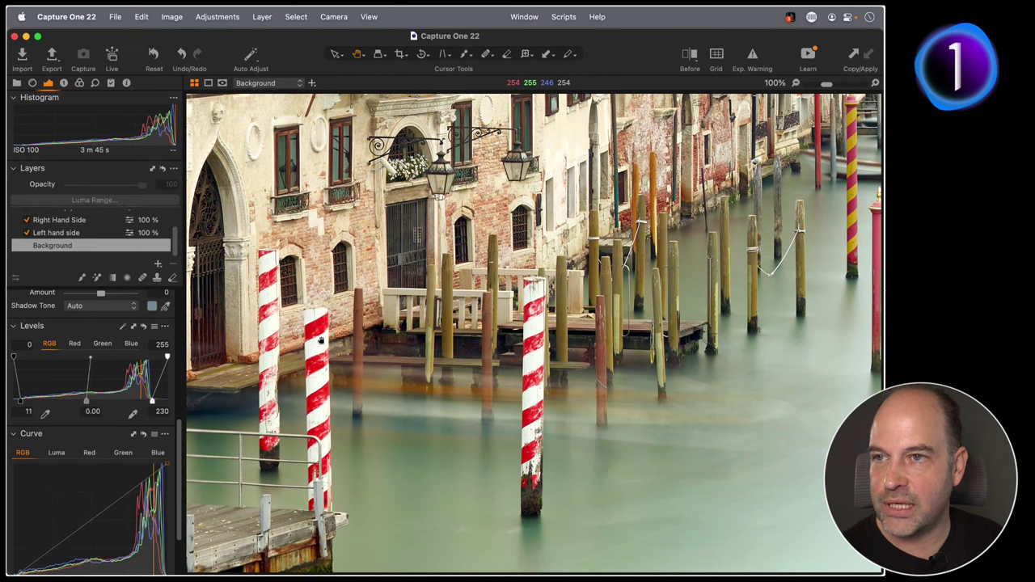
{"action": "left_click_drag", "start_coordinate": [152, 401], "coordinate": [154, 402]}
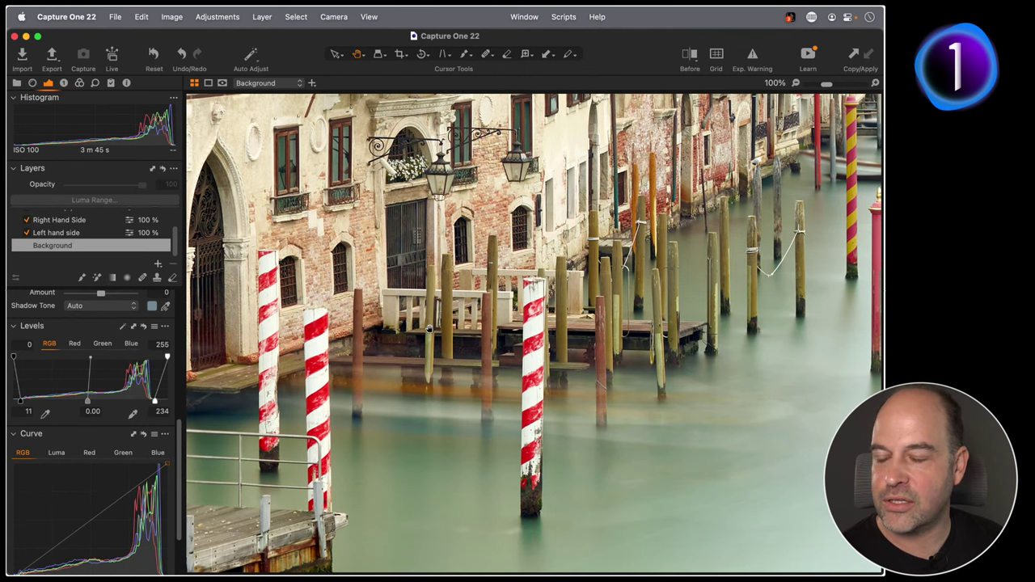
{"action": "key", "text": "super+0"}
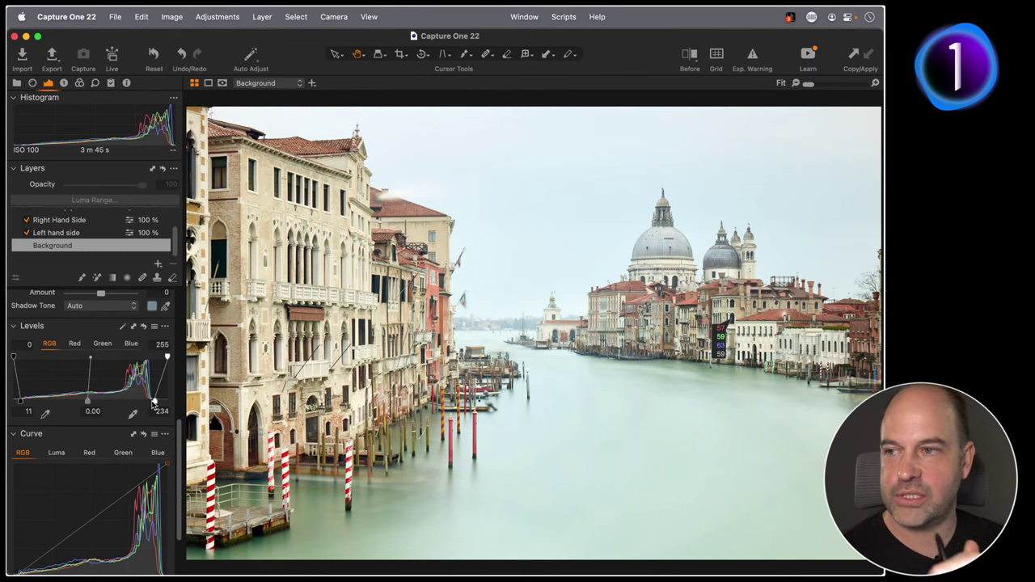
Compare the edits against the original using a before/after split view.
{"action": "key", "text": "y"}
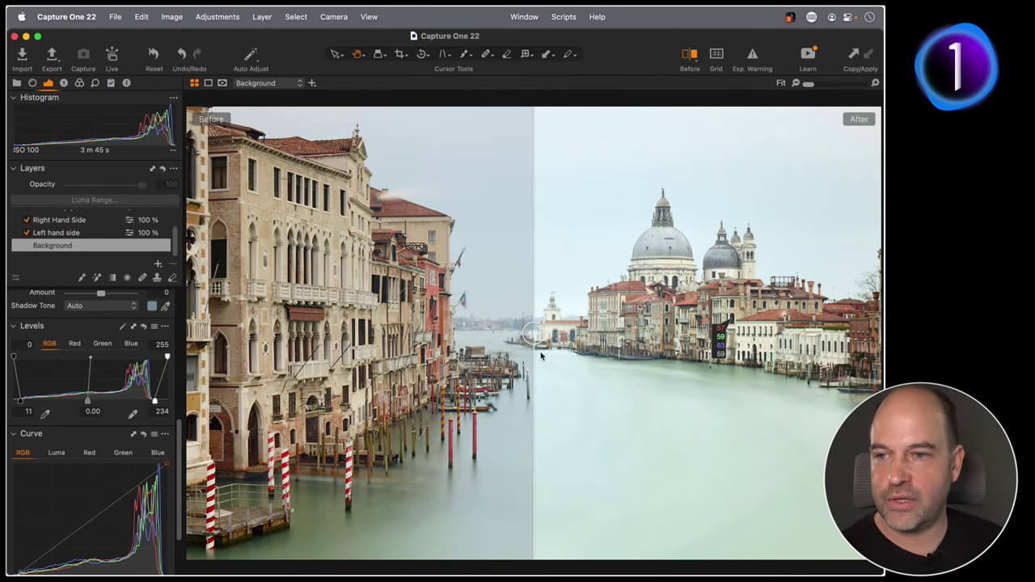
{"action": "left_click_drag", "start_coordinate": [534, 349], "coordinate": [611, 333]}
{"action": "key", "text": "y"}
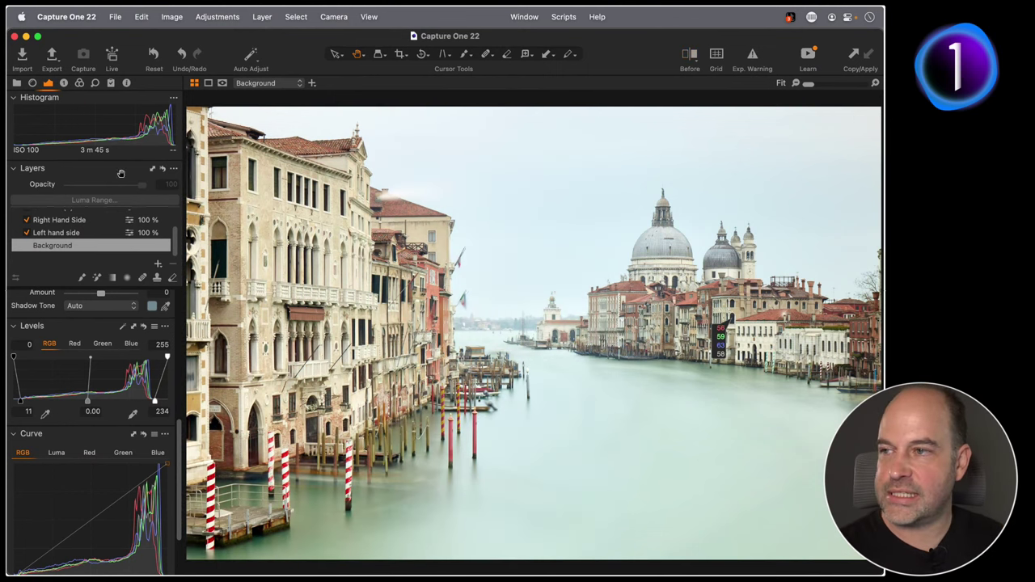
Toggle the side layers' adjustments, then select the Left hand side layer's gradient mask.
{"action": "left_click", "coordinate": [162, 171]}
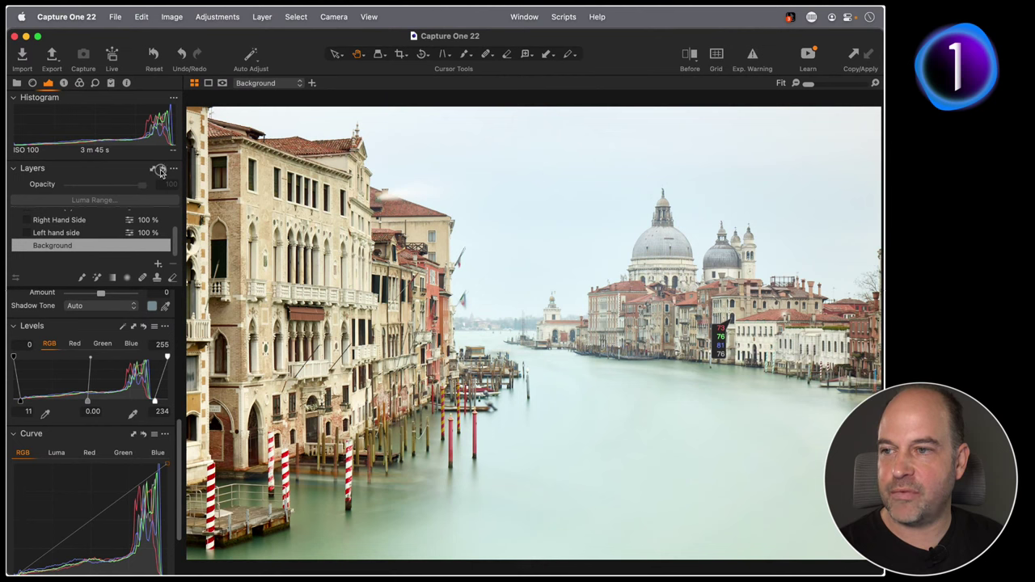
{"action": "left_click", "coordinate": [161, 170]}
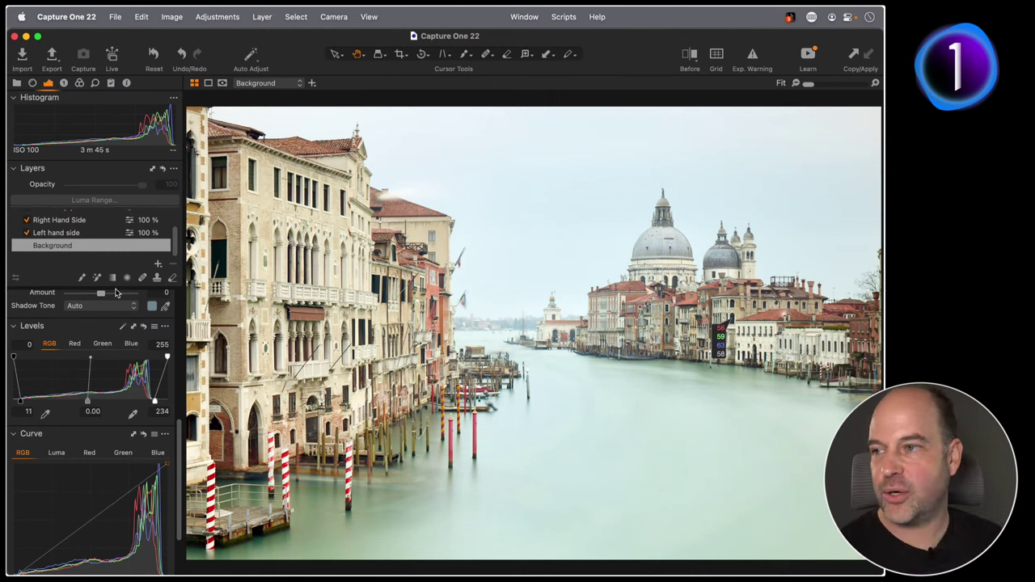
{"action": "left_click", "coordinate": [112, 278]}
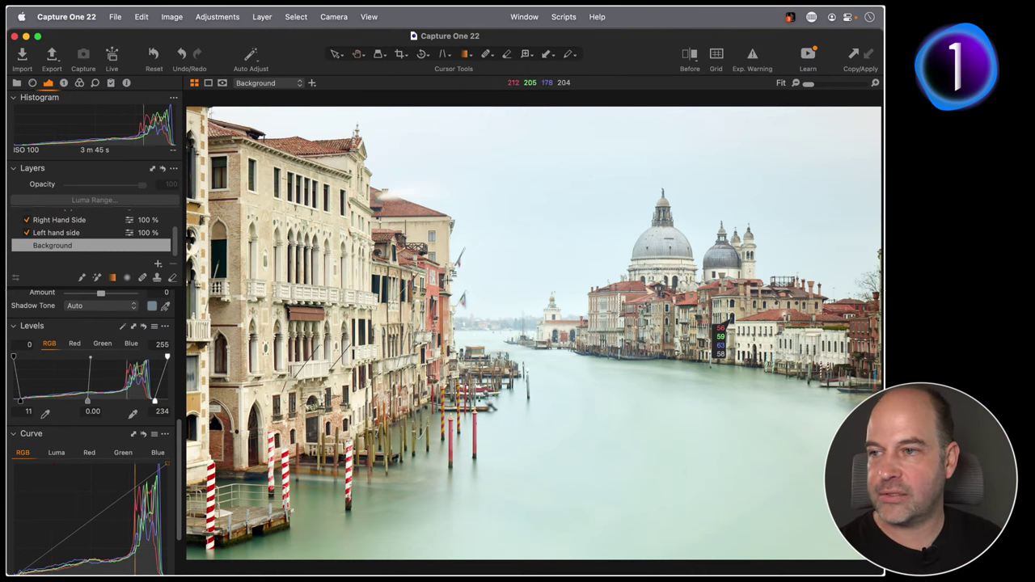
{"action": "left_click", "coordinate": [75, 233]}
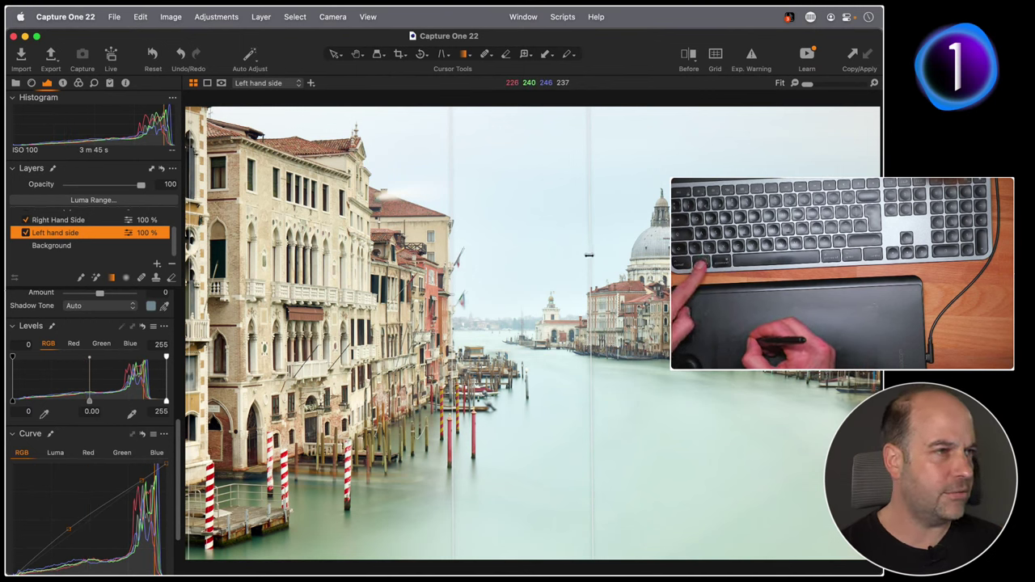
Rotate the Left hand side linear gradient mask to a slight tilt, redoing an overdone first rotation.
{"action": "left_click_drag", "start_coordinate": [589, 256], "coordinate": [591, 257]}
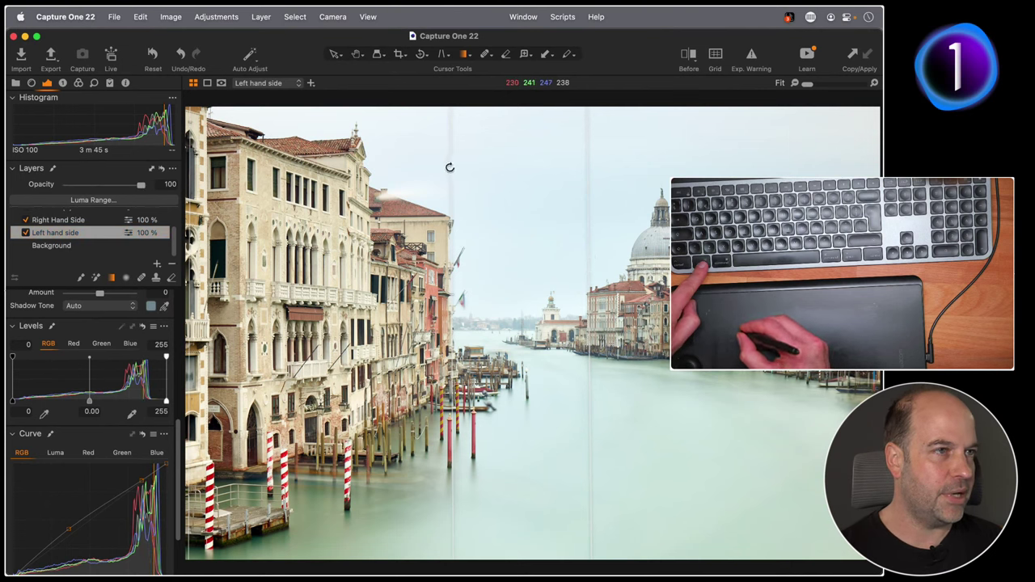
{"action": "left_click_drag", "start_coordinate": [449, 167], "coordinate": [472, 169]}
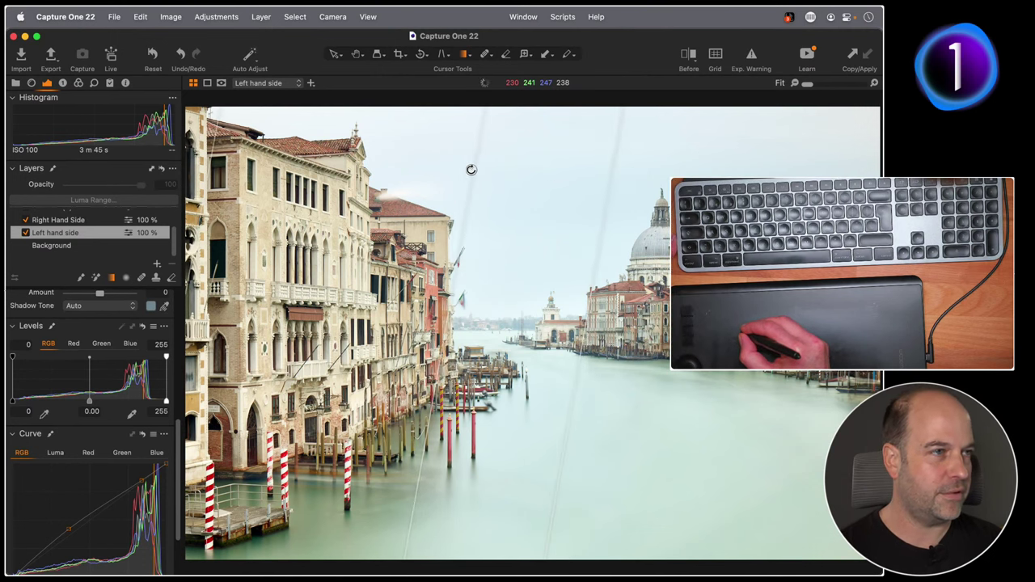
{"action": "key", "text": "super+z"}
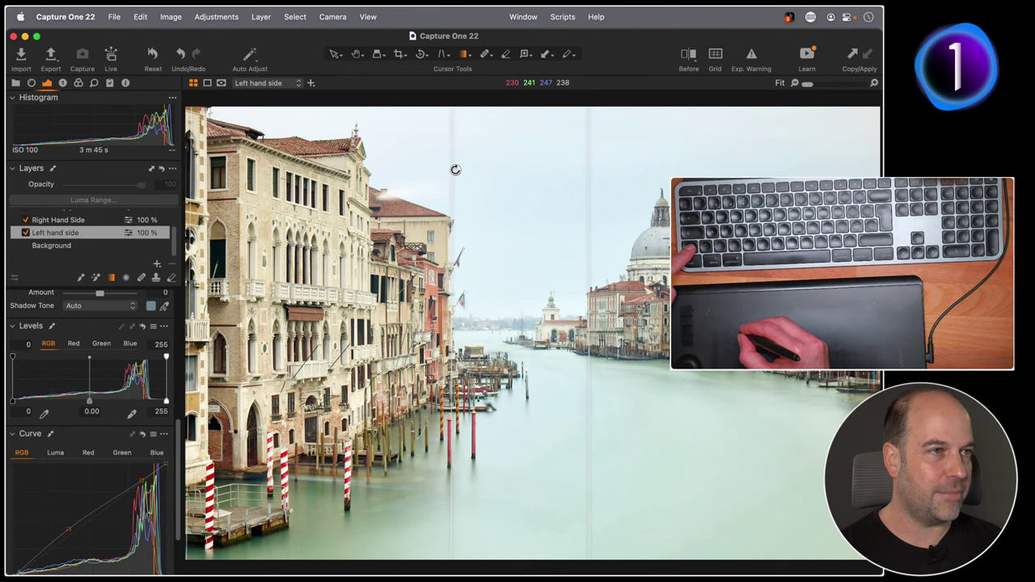
{"action": "mouse_move", "coordinate": [455, 170]}
{"action": "left_mouse_down"}
{"action": "mouse_move", "coordinate": [488, 173]}
{"action": "mouse_move", "coordinate": [448, 162]}
{"action": "left_mouse_up"}
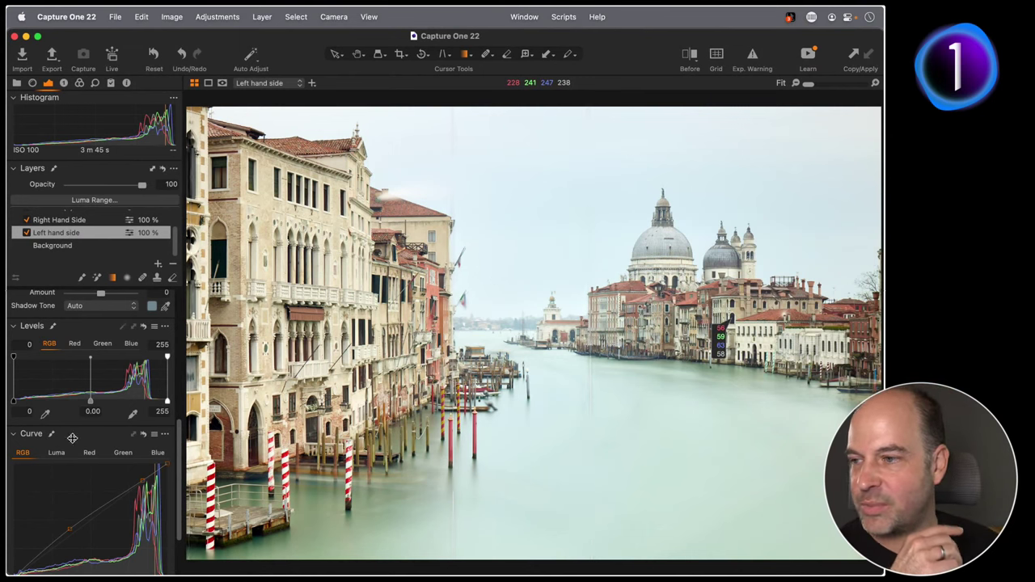
Select the Background layer and float its Levels tool (11 to 234) over the photo.
{"action": "scroll", "coordinate": [180, 417], "scroll_direction": "up", "scroll_amount": 2}
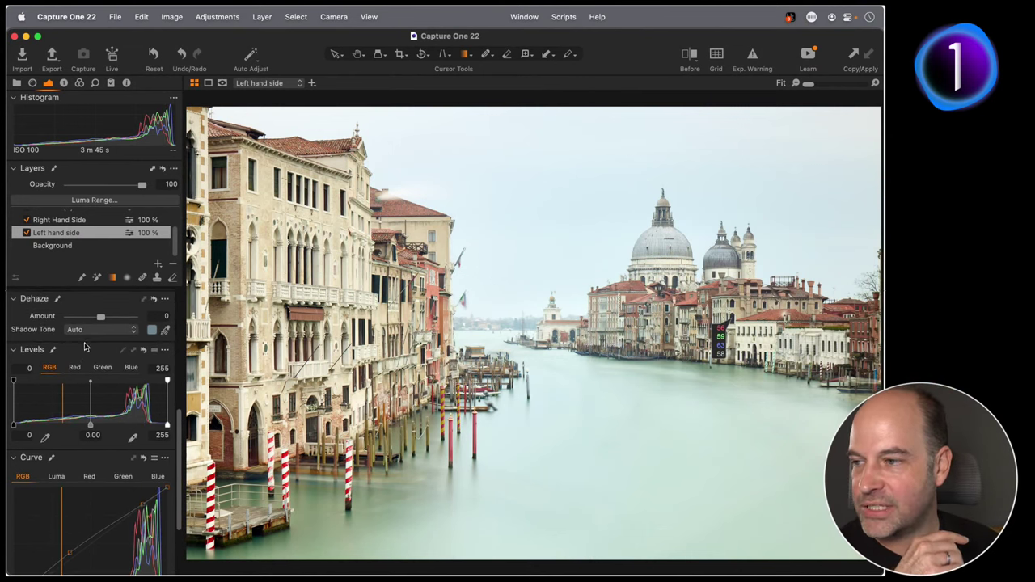
{"action": "left_click", "coordinate": [78, 246]}
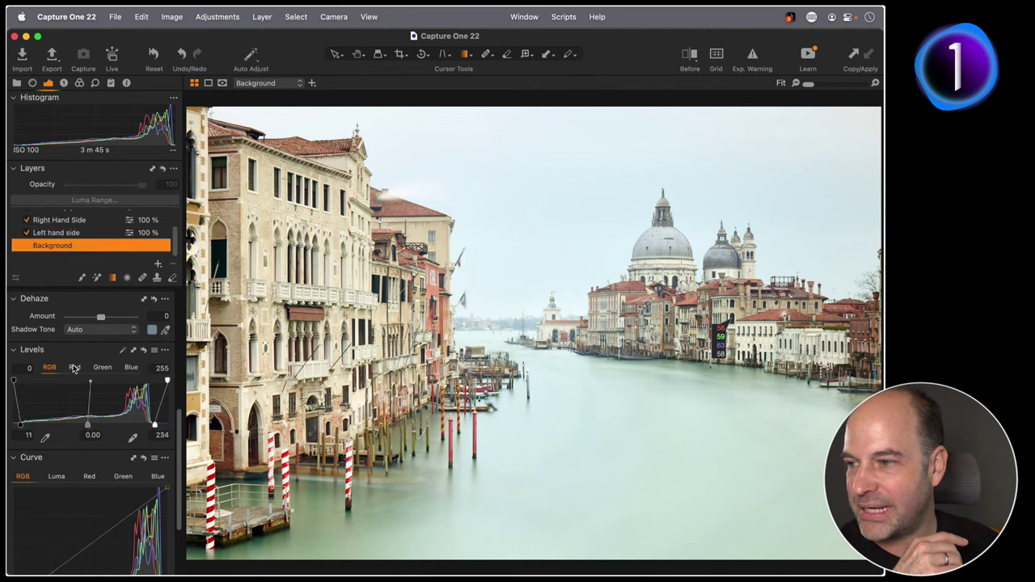
{"action": "left_click_drag", "start_coordinate": [74, 350], "coordinate": [513, 208]}
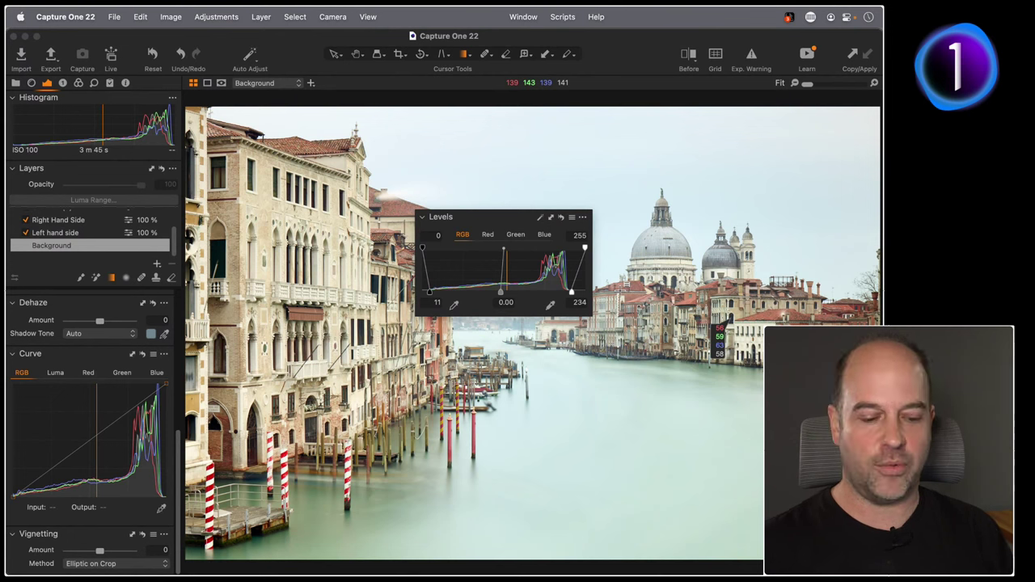
{"action": "key", "text": "y"}
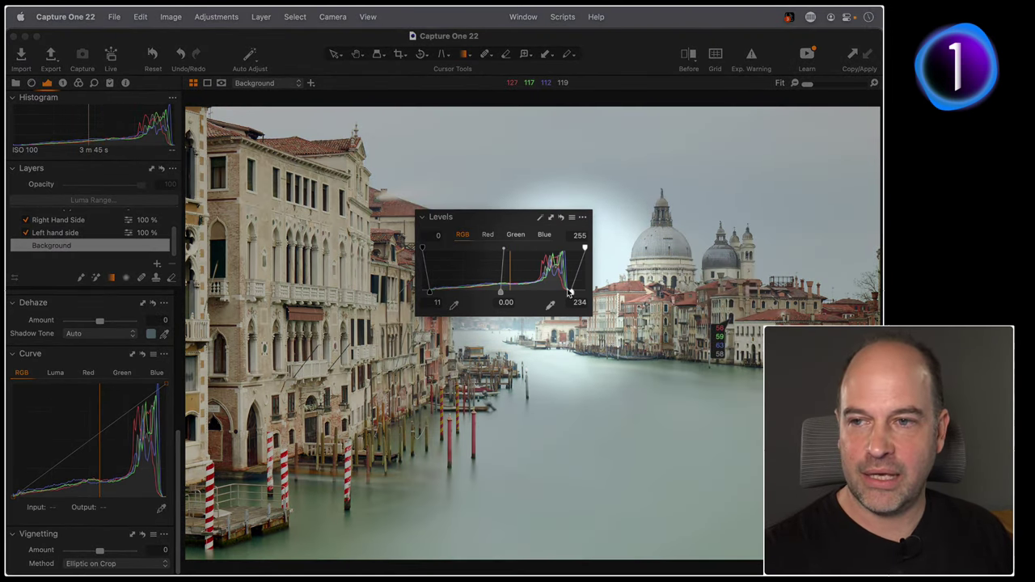
{"action": "key", "text": "y"}
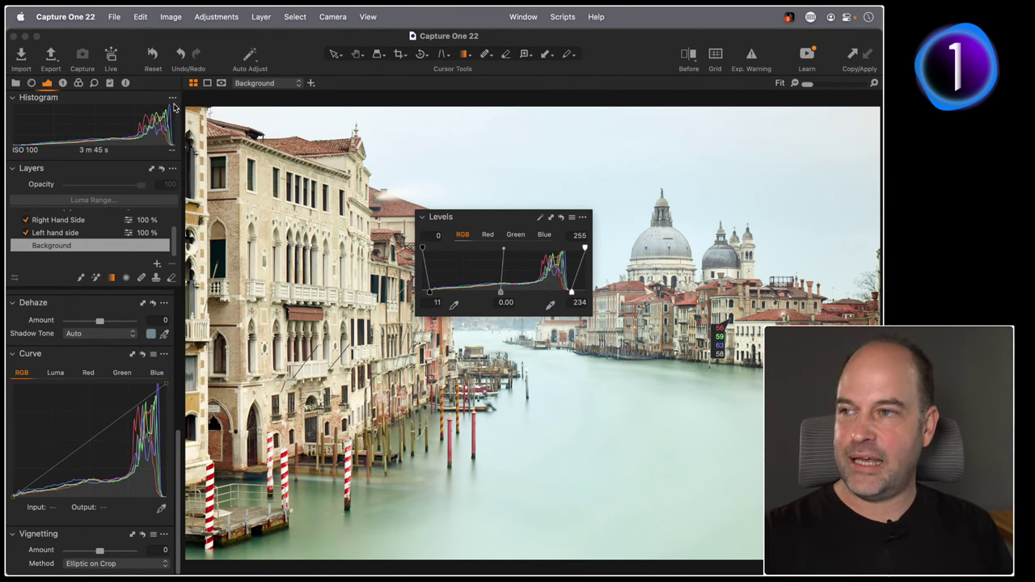
{"action": "left_click_drag", "start_coordinate": [93, 98], "coordinate": [501, 143]}
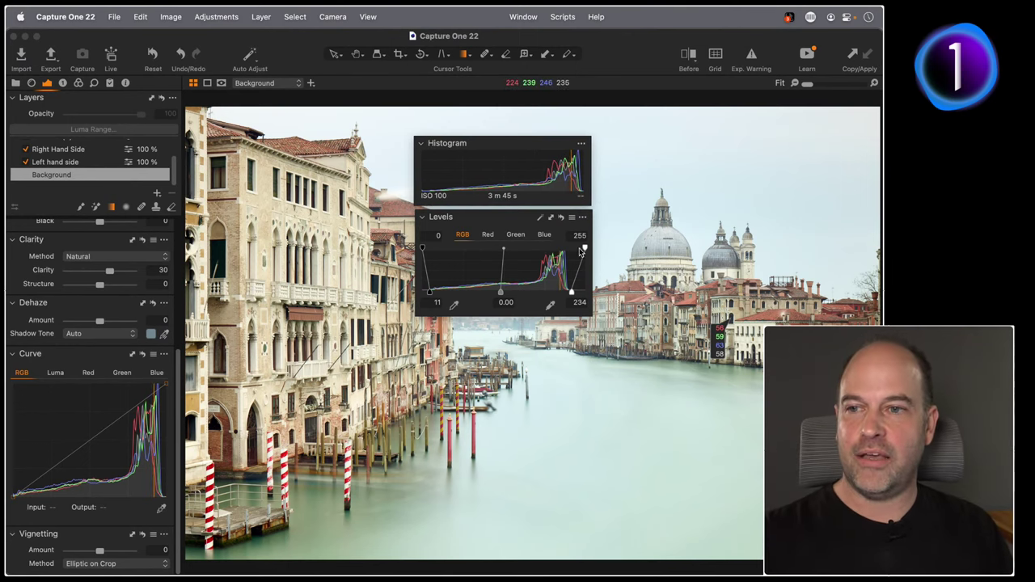
{"action": "left_click_drag", "start_coordinate": [585, 249], "coordinate": [573, 250]}
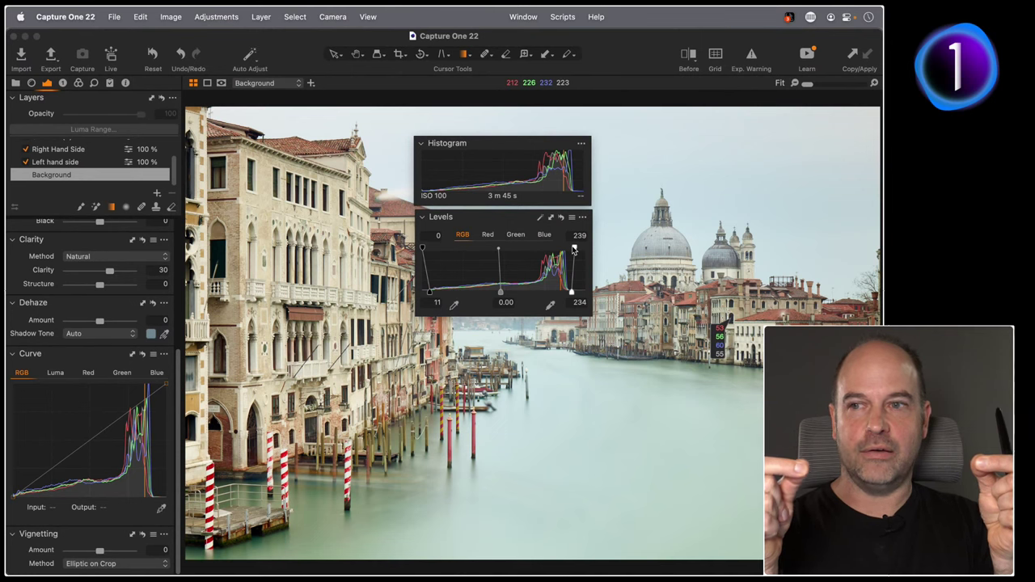
{"action": "double_click", "coordinate": [574, 249]}
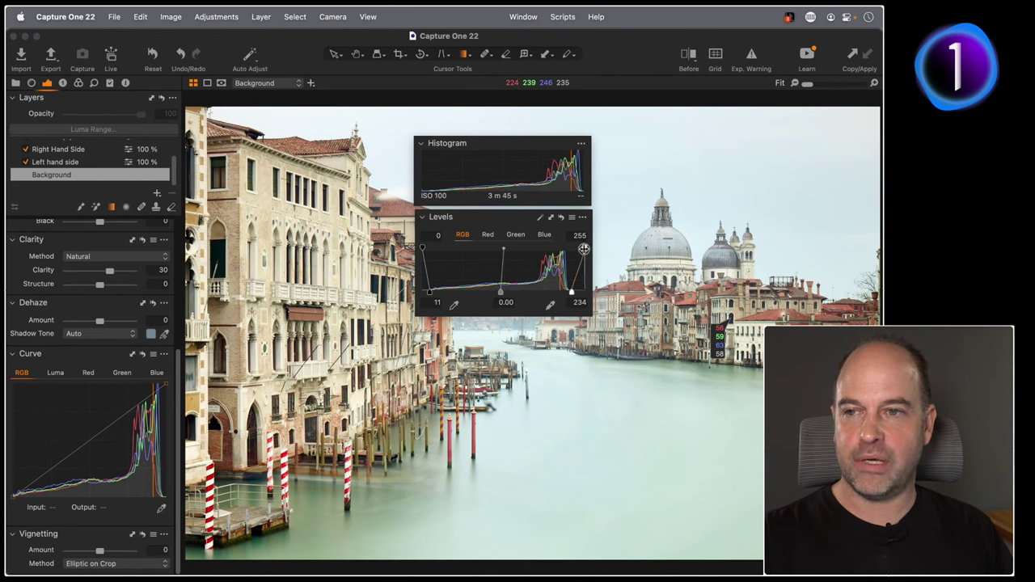
{"action": "left_click_drag", "start_coordinate": [584, 248], "coordinate": [585, 248]}
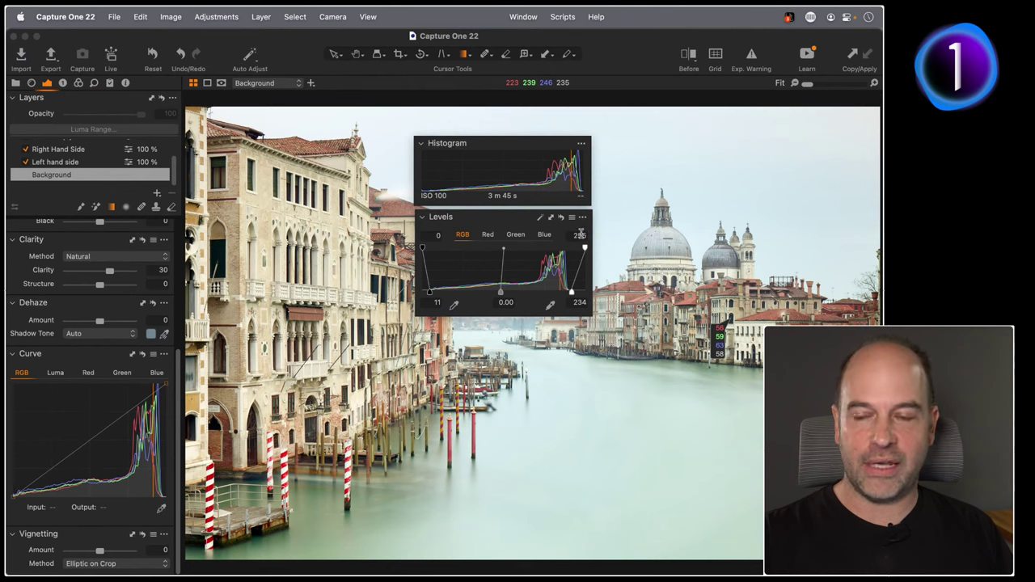
{"action": "mouse_move", "coordinate": [584, 248]}
{"action": "left_mouse_down"}
{"action": "mouse_move", "coordinate": [571, 247]}
{"action": "mouse_move", "coordinate": [585, 248]}
{"action": "left_mouse_up"}
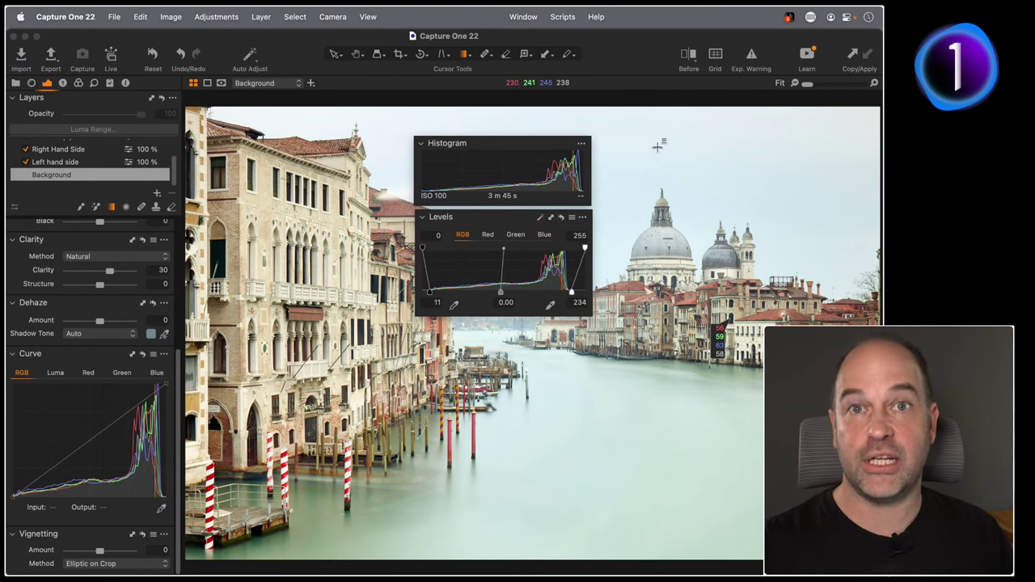
{"action": "left_click_drag", "start_coordinate": [465, 140], "coordinate": [41, 97]}
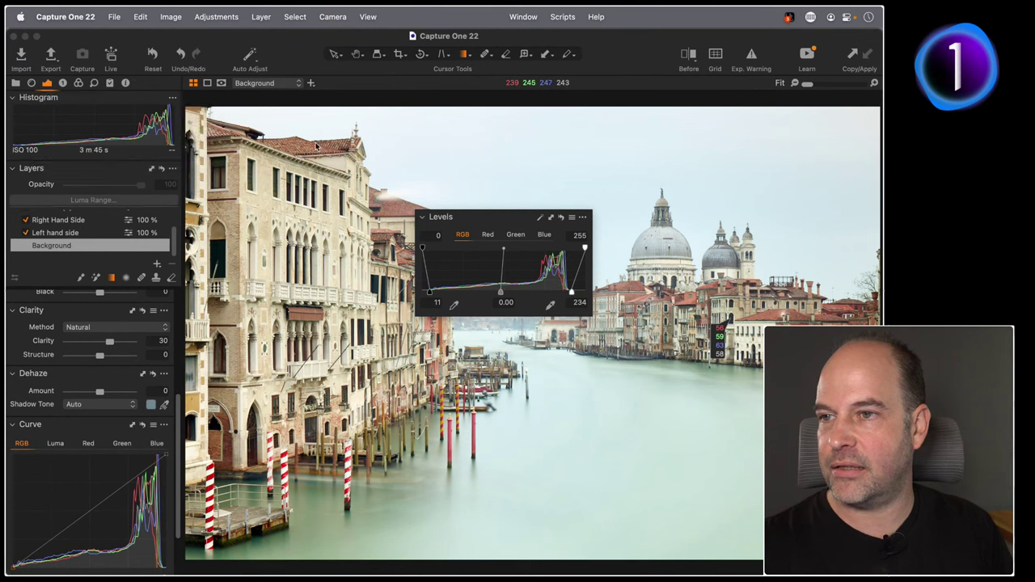
Dock the floating Levels tool back into the left tool panel.
{"action": "left_click_drag", "start_coordinate": [484, 216], "coordinate": [162, 360]}
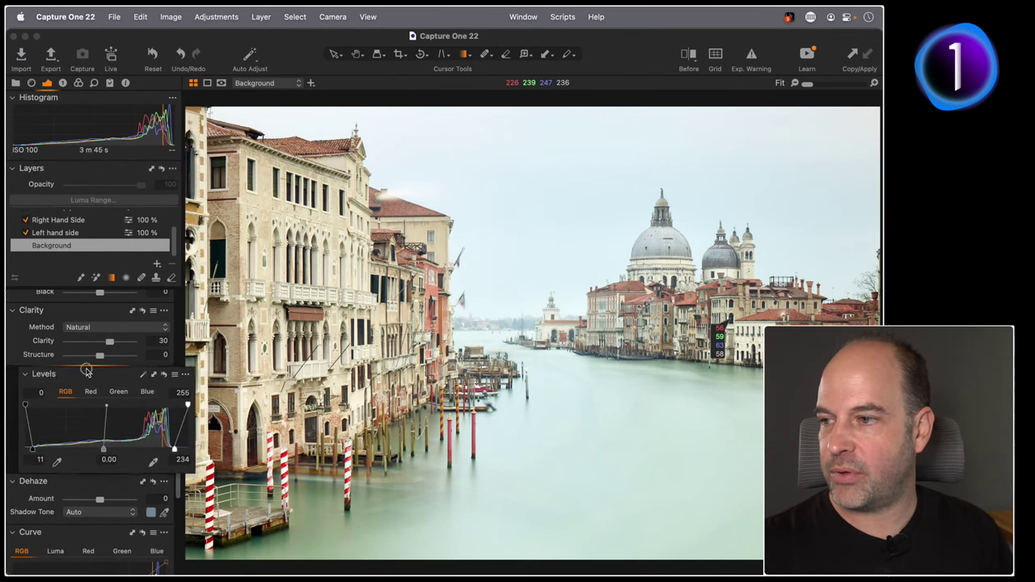
{"action": "scroll", "coordinate": [127, 377], "scroll_direction": "up", "scroll_amount": 5}
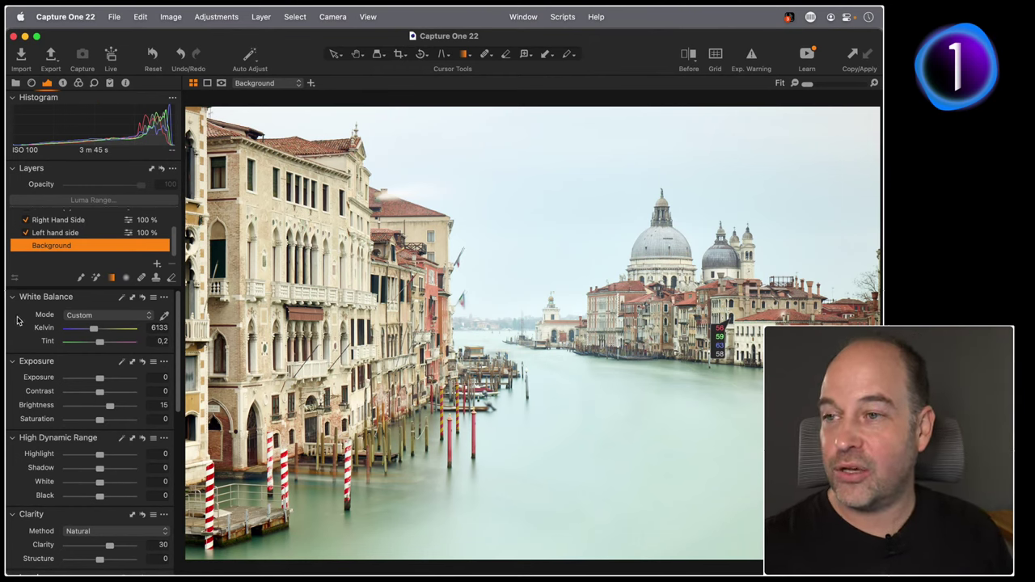
Open Grand Canal image 6 from the grid and trial Dehaze, leaving Amount at 0.
{"action": "key", "text": "alt+super+n"}
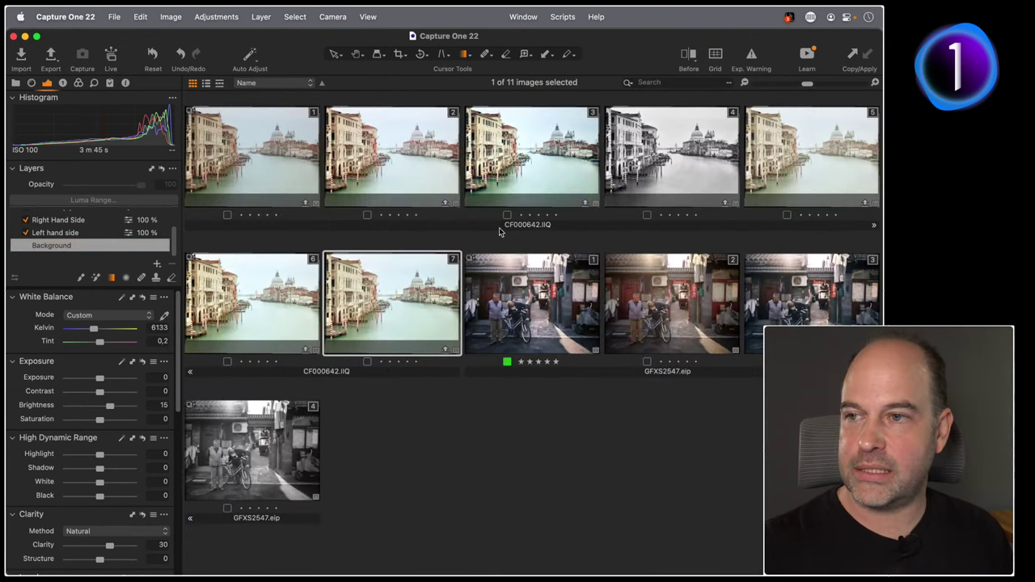
{"action": "double_click", "coordinate": [231, 293]}
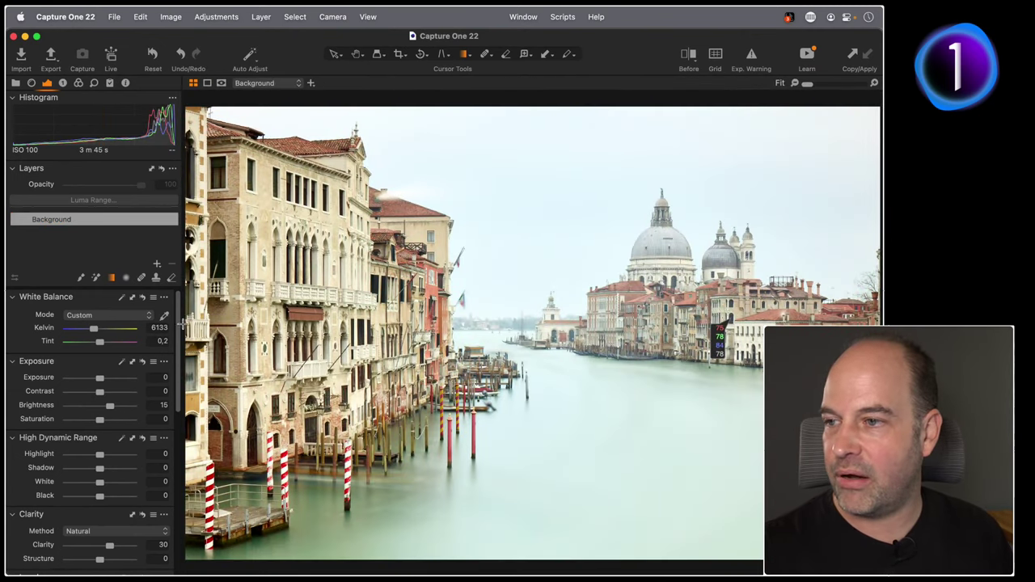
{"action": "scroll", "coordinate": [128, 417], "scroll_direction": "down", "scroll_amount": 10}
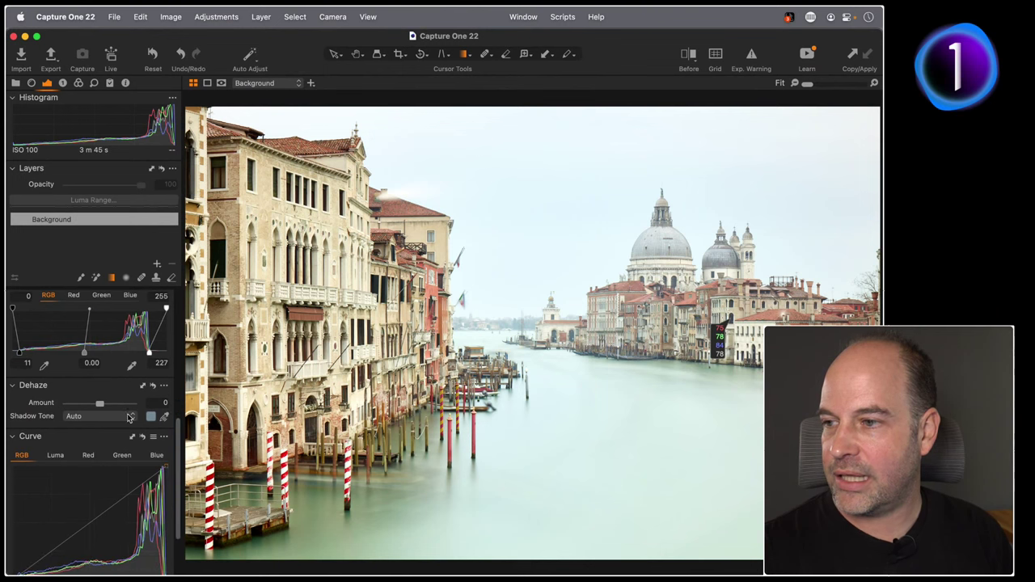
{"action": "left_click_drag", "start_coordinate": [100, 406], "coordinate": [134, 407]}
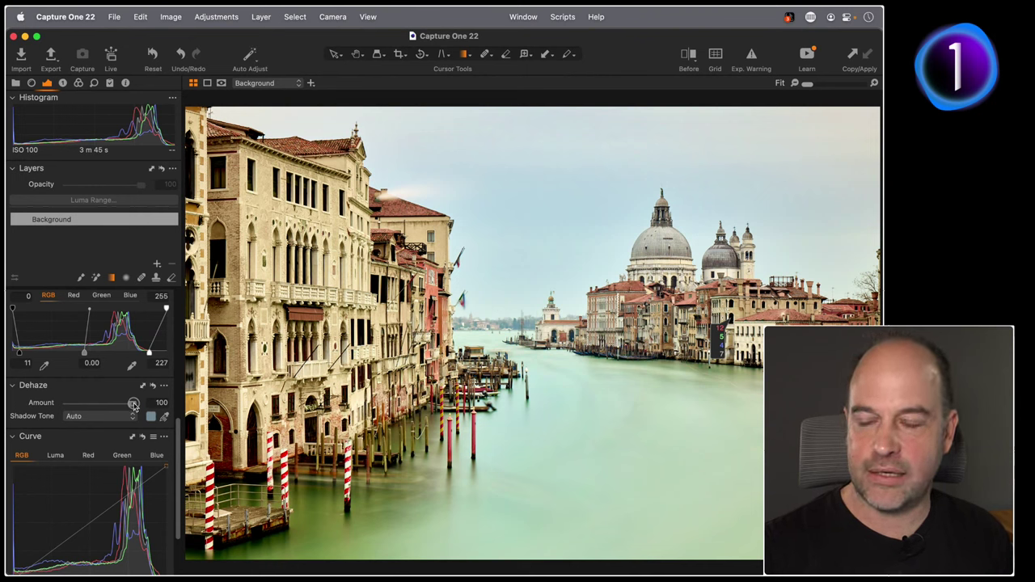
{"action": "left_click_drag", "start_coordinate": [134, 404], "coordinate": [109, 404]}
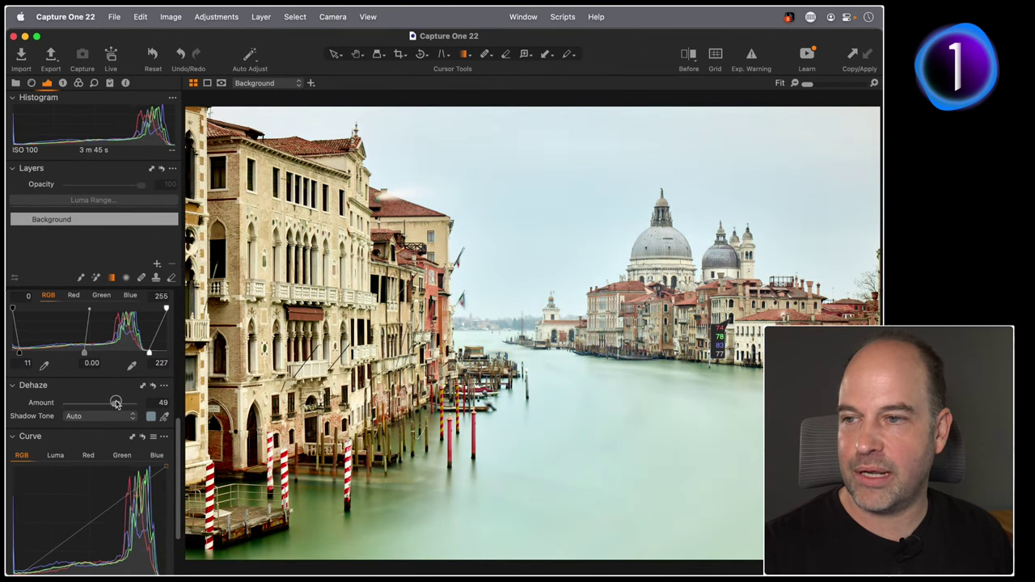
{"action": "double_click", "coordinate": [46, 407]}
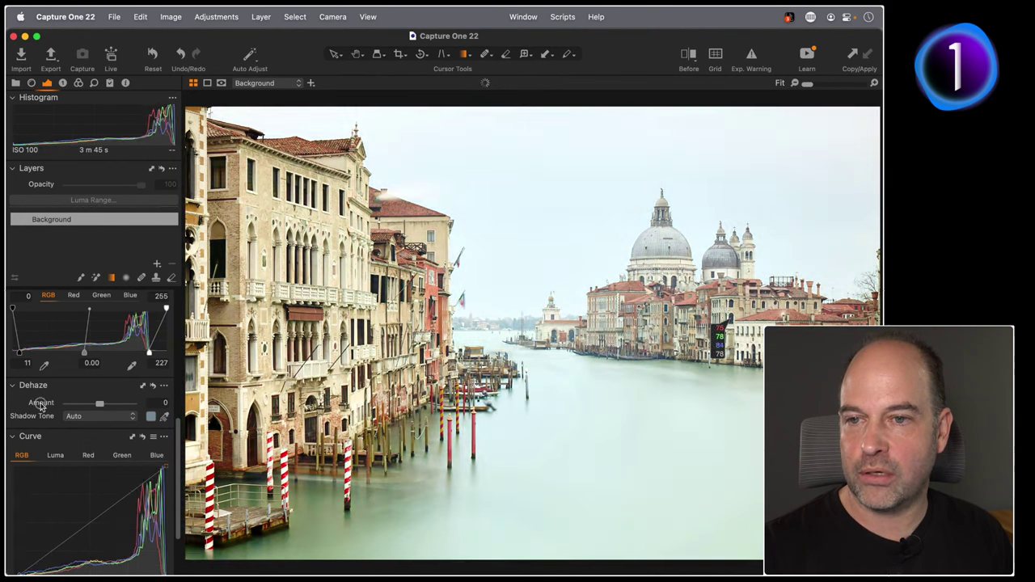
{"action": "left_click_drag", "start_coordinate": [40, 406], "coordinate": [45, 407]}
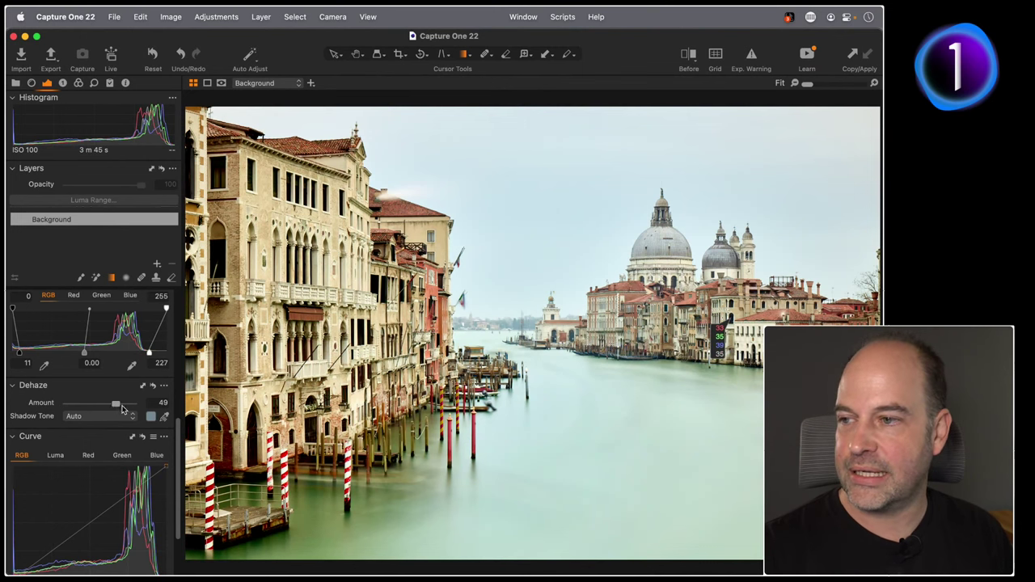
{"action": "double_click", "coordinate": [118, 405]}
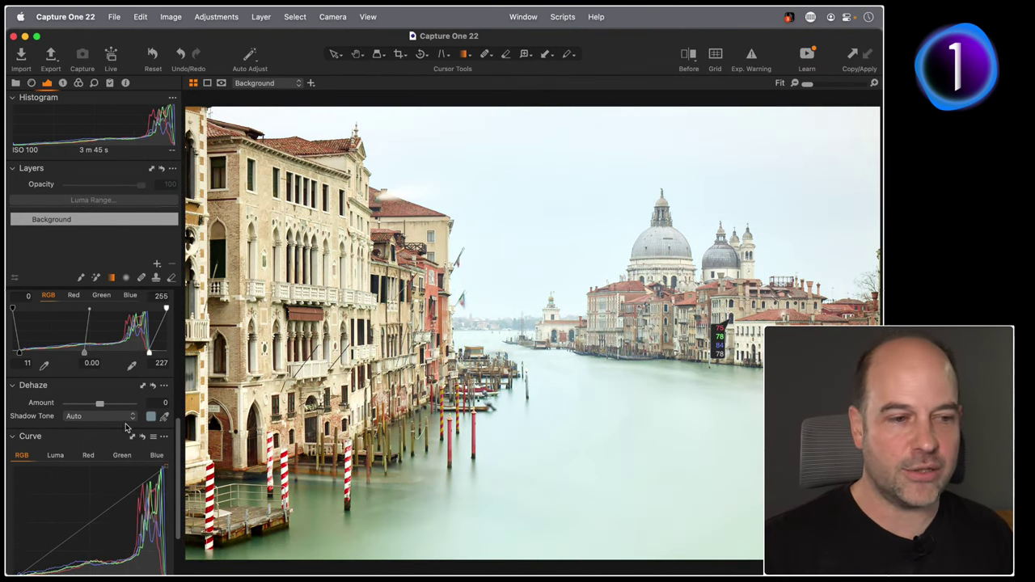
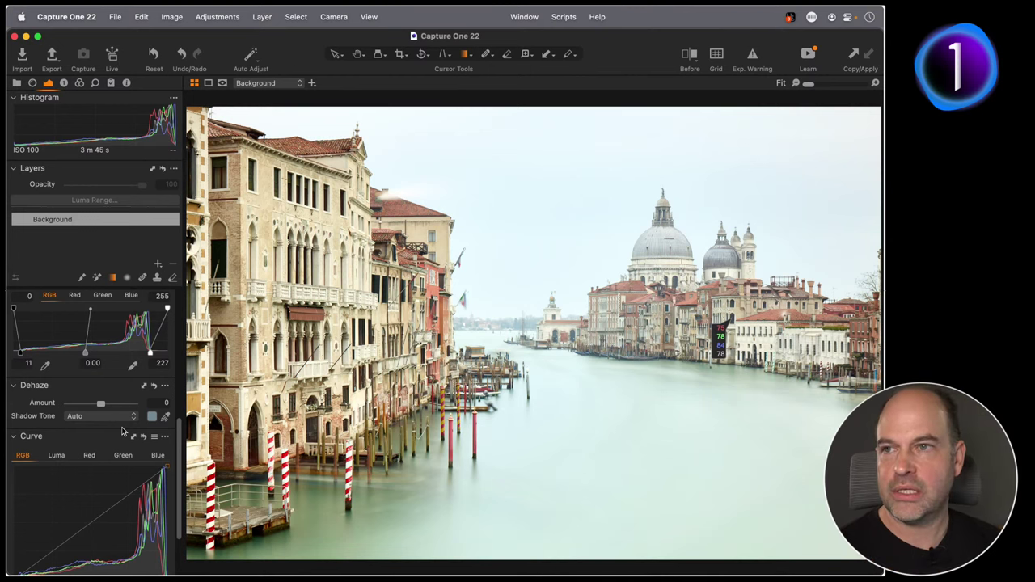
Place six colour readouts across the sky, the buildings near the dome and the canal.
{"action": "left_click", "coordinate": [527, 54]}
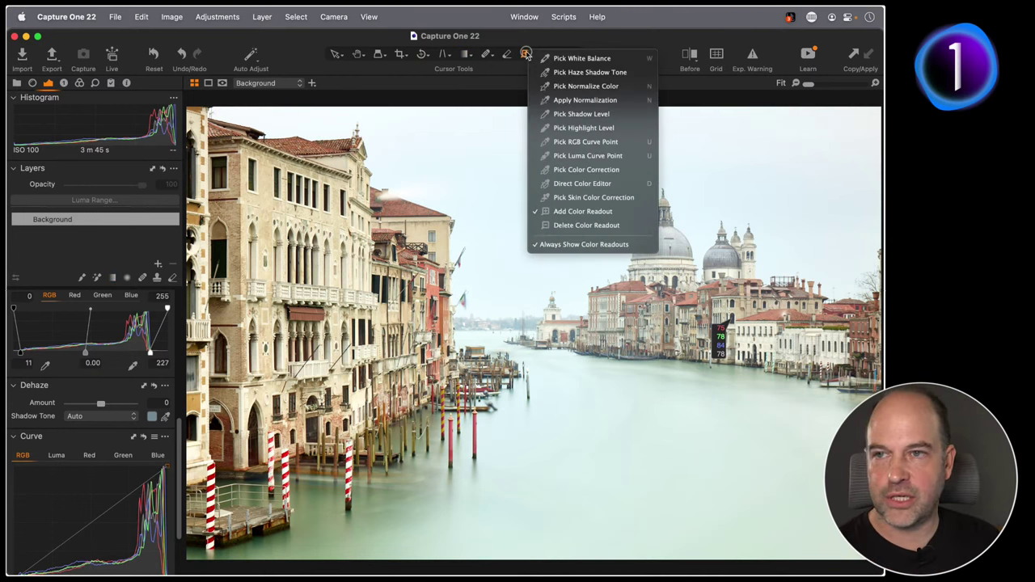
{"action": "left_click", "coordinate": [624, 212]}
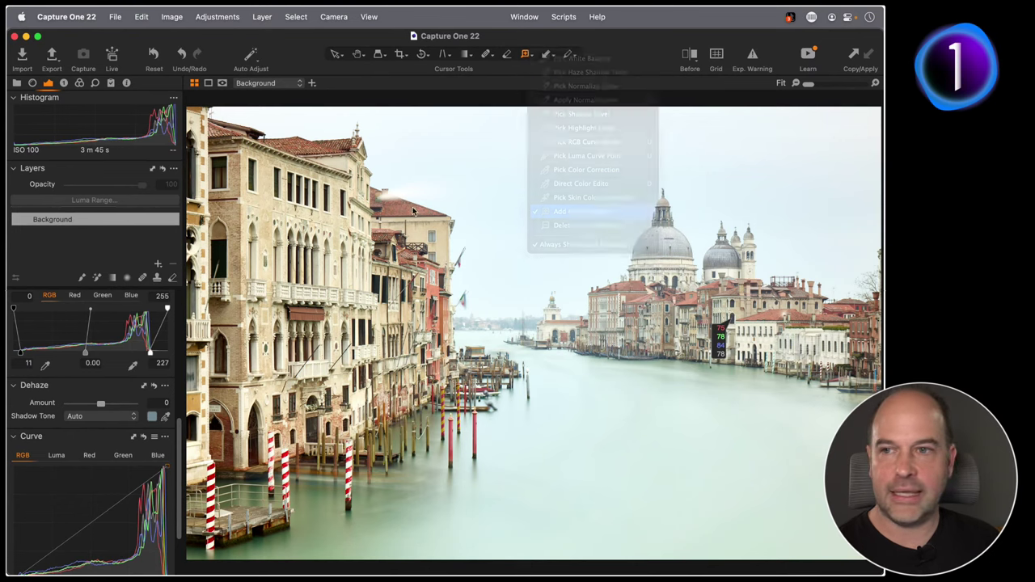
{"action": "left_click", "coordinate": [493, 190]}
{"action": "left_click", "coordinate": [599, 186]}
{"action": "left_click", "coordinate": [622, 265]}
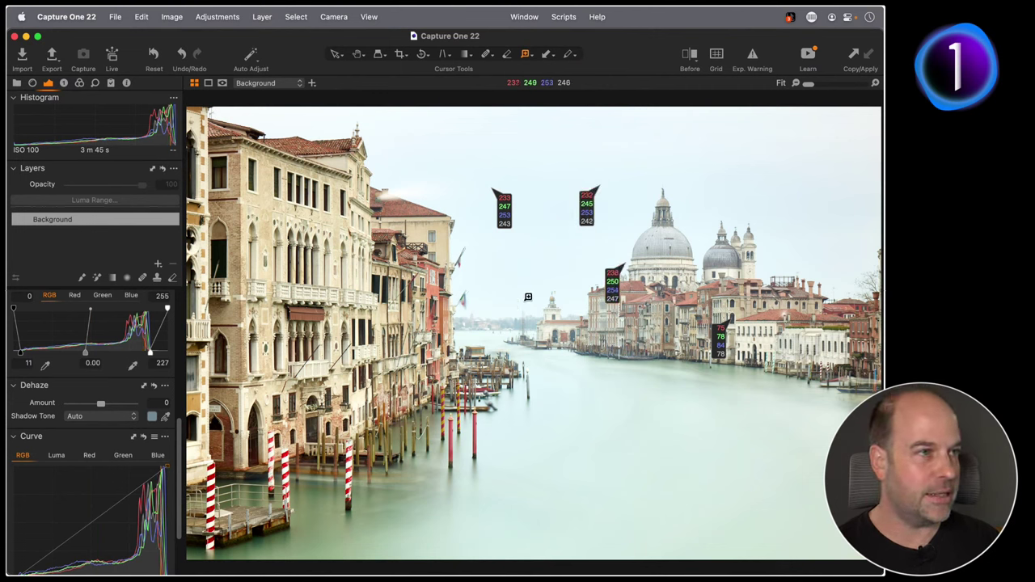
{"action": "left_click", "coordinate": [467, 315]}
{"action": "left_click", "coordinate": [356, 355]}
{"action": "left_click", "coordinate": [396, 157]}
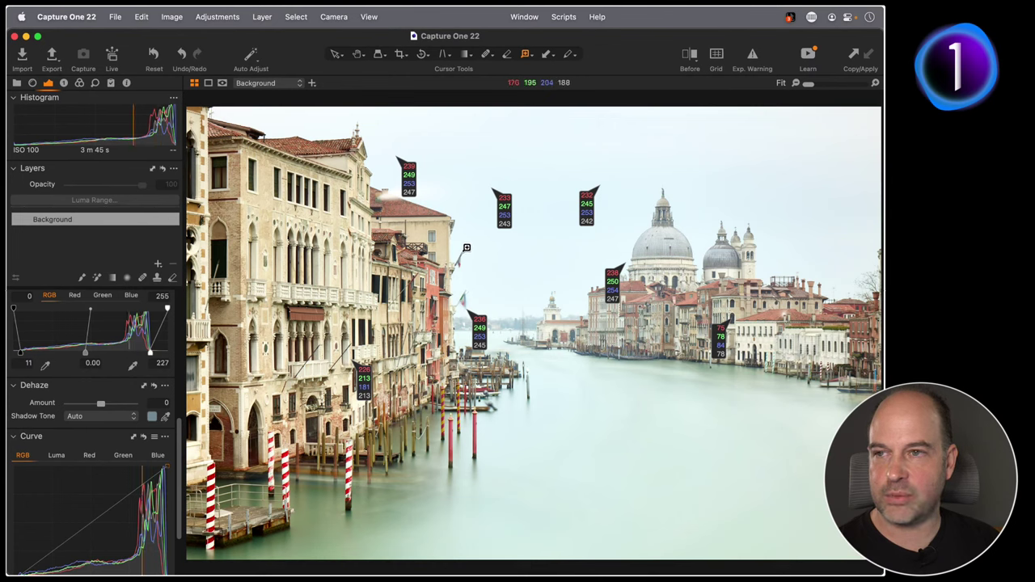
Move one sky readout higher, then delete all readouts from the Venice photo.
{"action": "mouse_move", "coordinate": [491, 188]}
{"action": "left_mouse_down"}
{"action": "mouse_move", "coordinate": [589, 236]}
{"action": "mouse_move", "coordinate": [508, 144]}
{"action": "left_mouse_up"}
{"action": "right_click", "coordinate": [518, 168]}
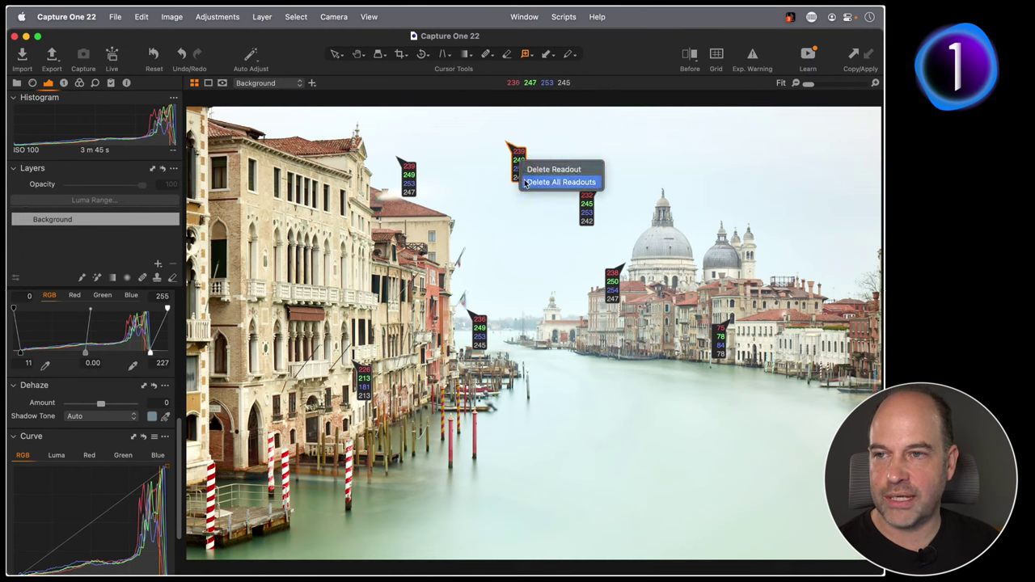
{"action": "left_click", "coordinate": [529, 183]}
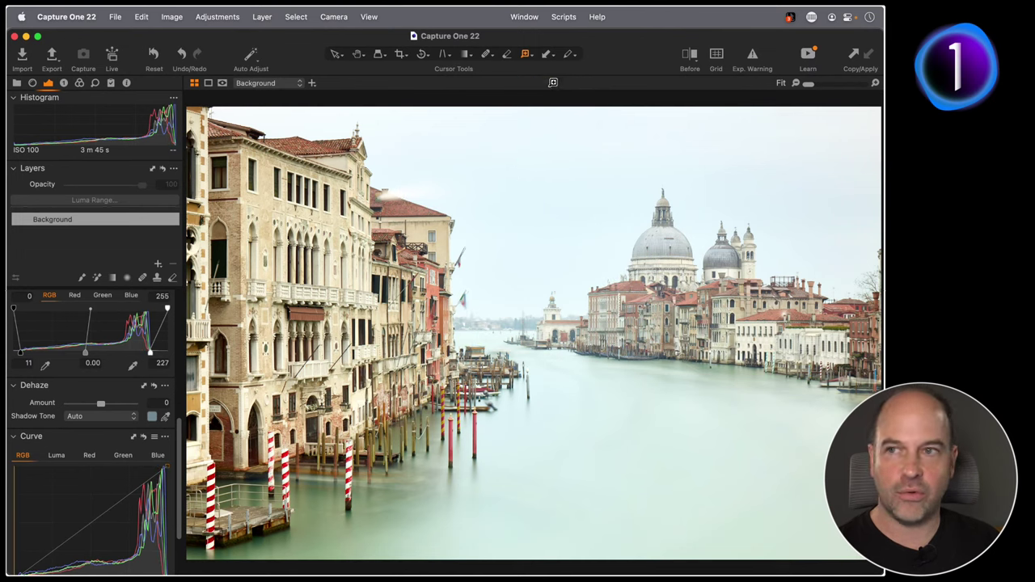
{"action": "left_click", "coordinate": [524, 54]}
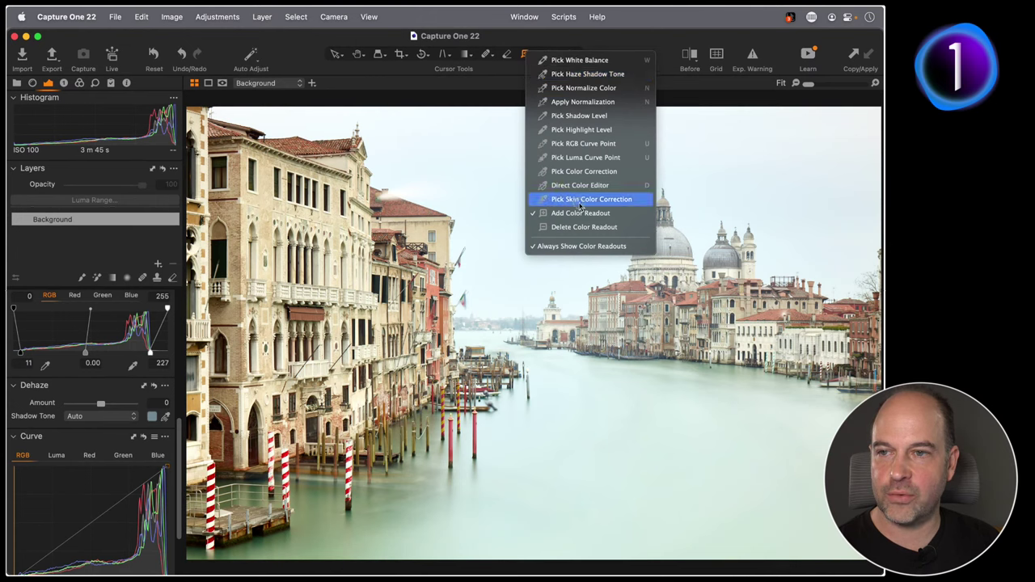
Switch to the Pan tool, review the Exposure preferences, then show all 11 images as a grid.
{"action": "left_click", "coordinate": [530, 42]}
{"action": "left_click", "coordinate": [358, 53]}
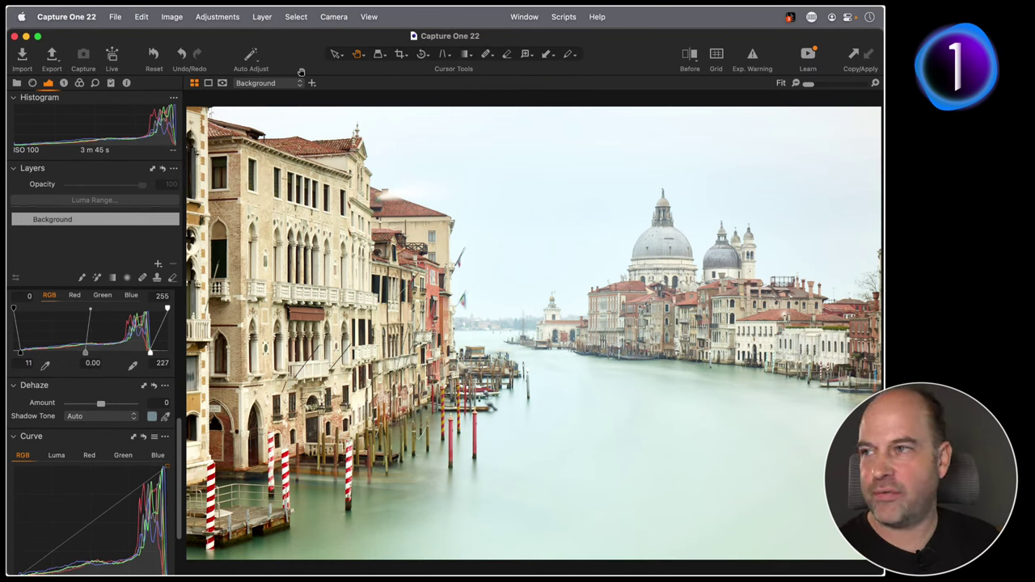
{"action": "left_click", "coordinate": [84, 18]}
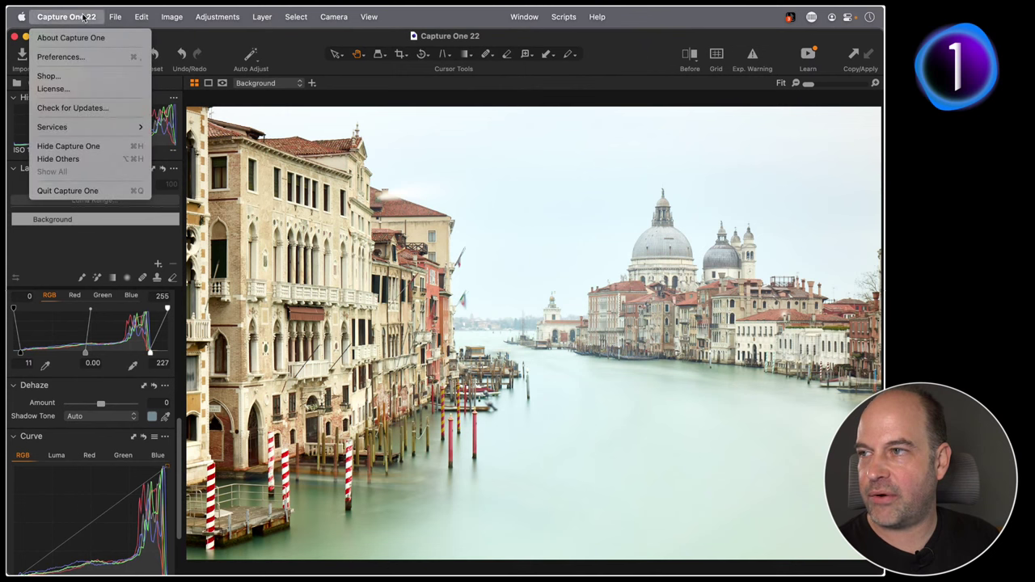
{"action": "left_click", "coordinate": [86, 58]}
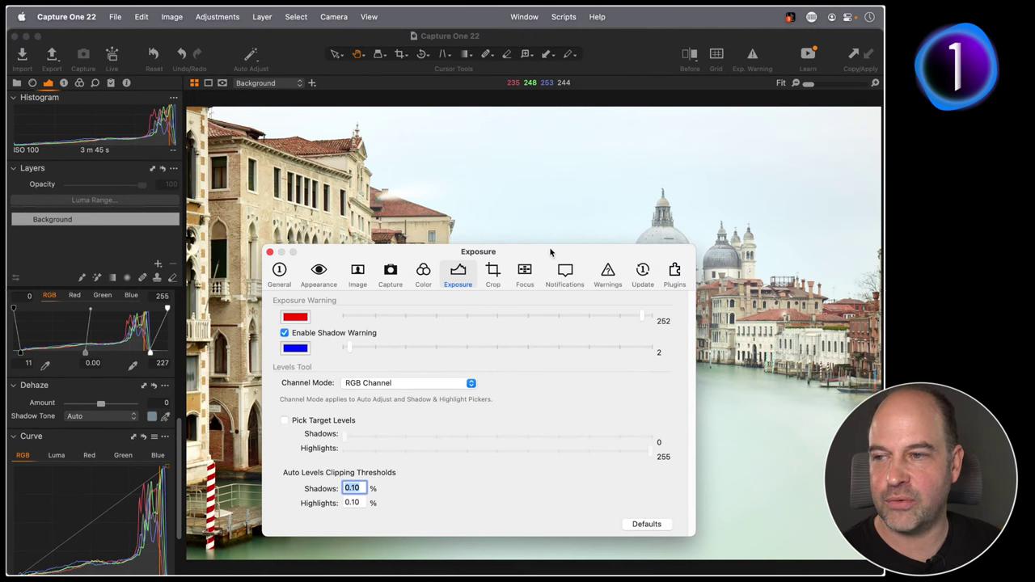
{"action": "left_click", "coordinate": [269, 253]}
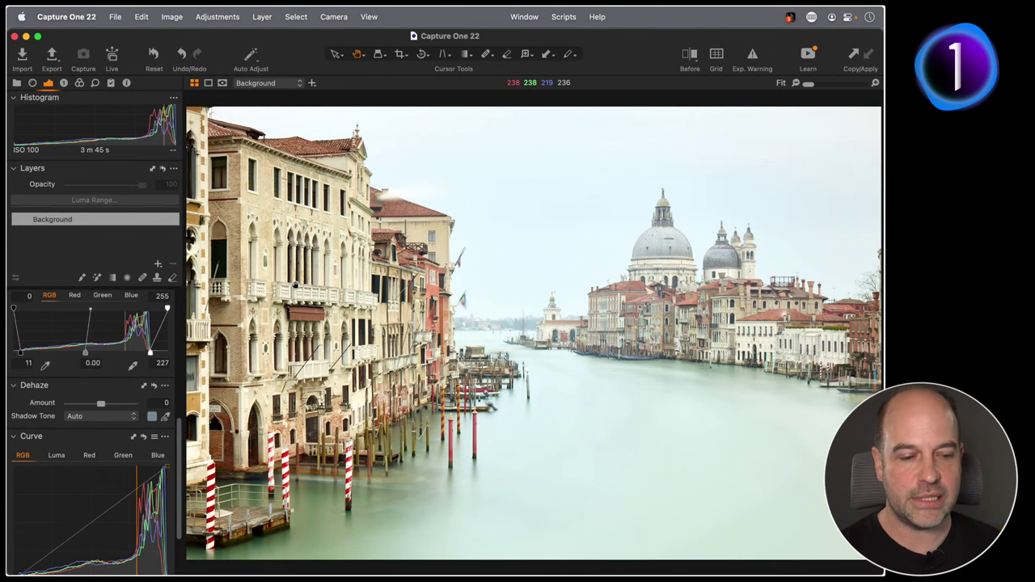
{"action": "key", "text": "super+alt+v"}
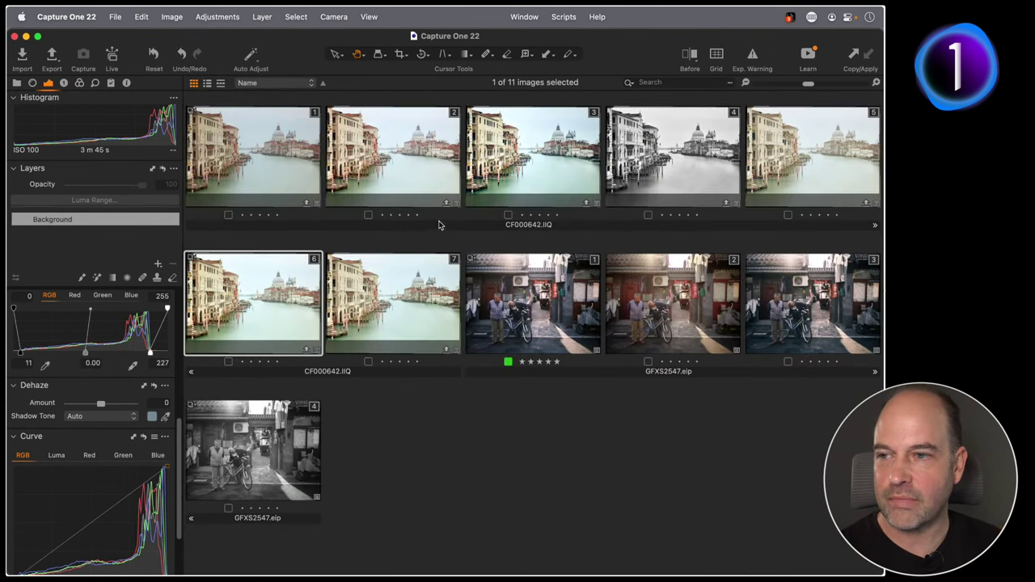
Select thumbnail 1, the first Venice variant, and open it full size in the viewer.
{"action": "left_click", "coordinate": [245, 150]}
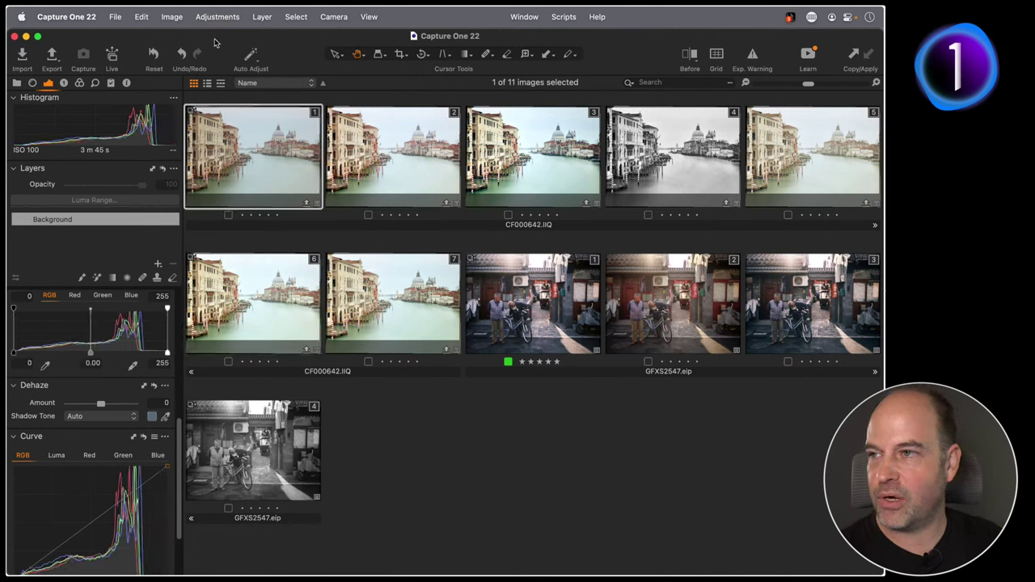
{"action": "left_click", "coordinate": [172, 16]}
{"action": "left_click", "coordinate": [189, 101]}
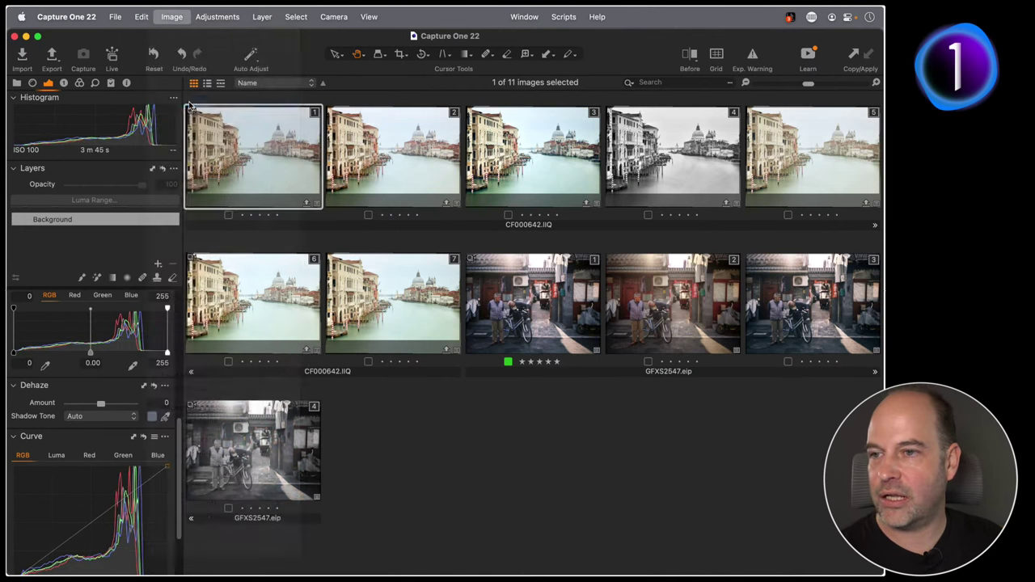
{"action": "double_click", "coordinate": [549, 290]}
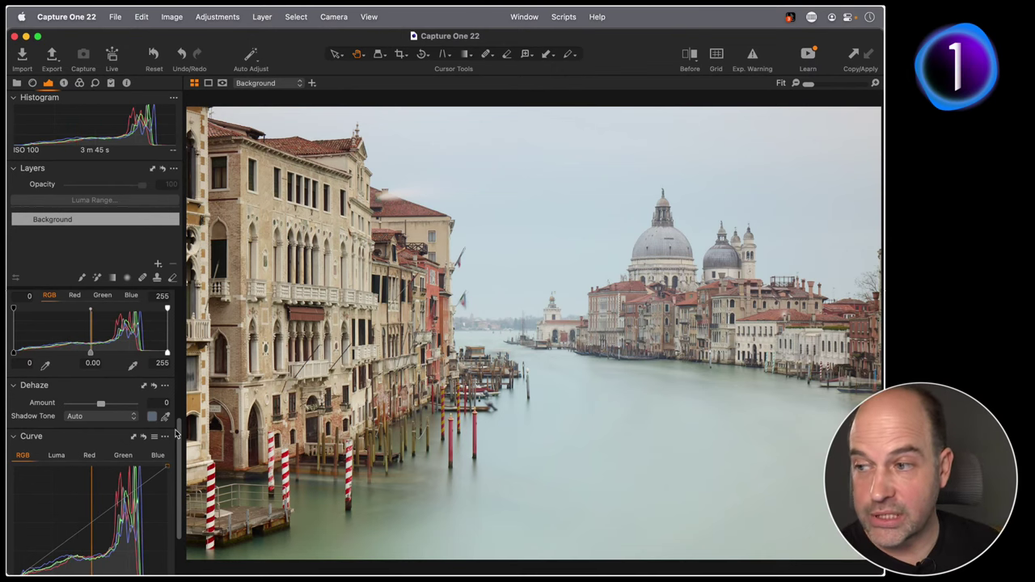
{"action": "left_click_drag", "start_coordinate": [179, 435], "coordinate": [182, 224]}
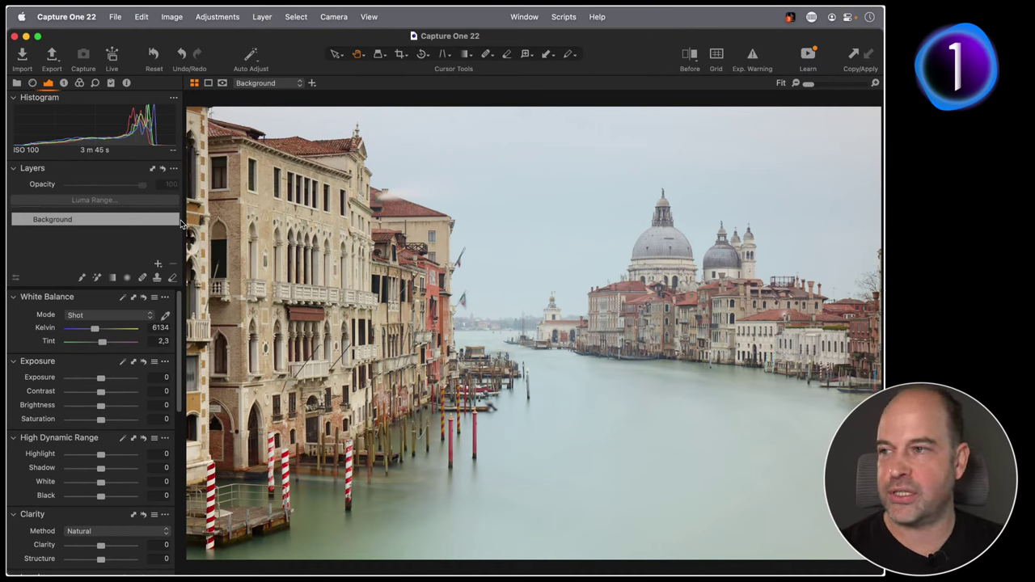
{"action": "left_click_drag", "start_coordinate": [98, 377], "coordinate": [100, 377]}
{"action": "double_click", "coordinate": [100, 377]}
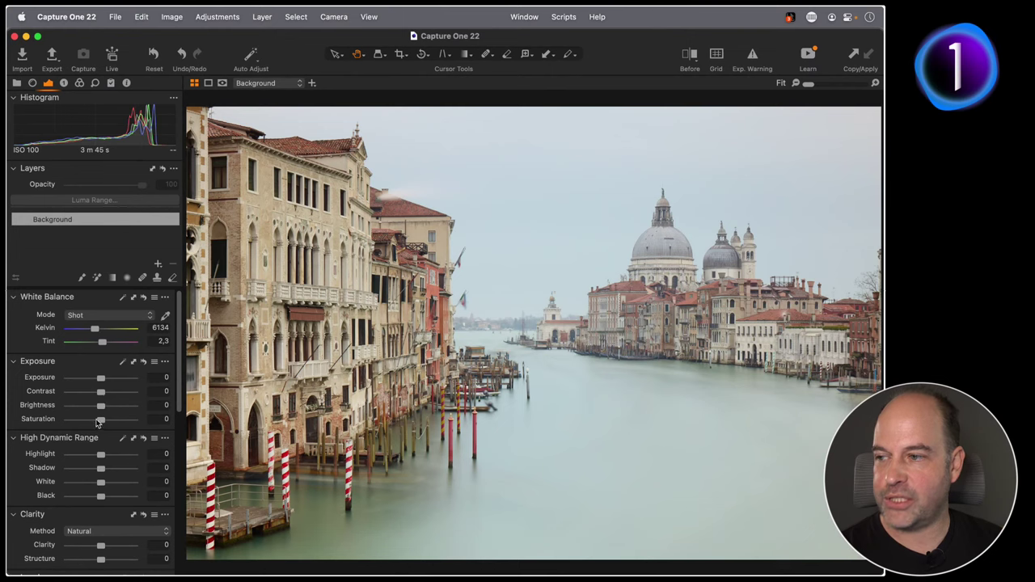
{"action": "left_click_drag", "start_coordinate": [100, 419], "coordinate": [39, 419]}
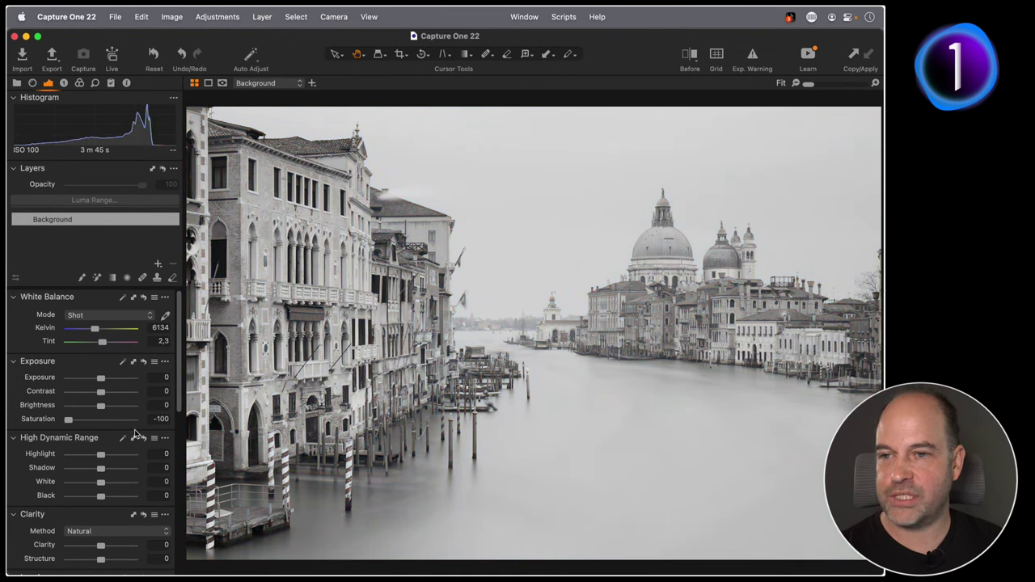
{"action": "double_click", "coordinate": [104, 420]}
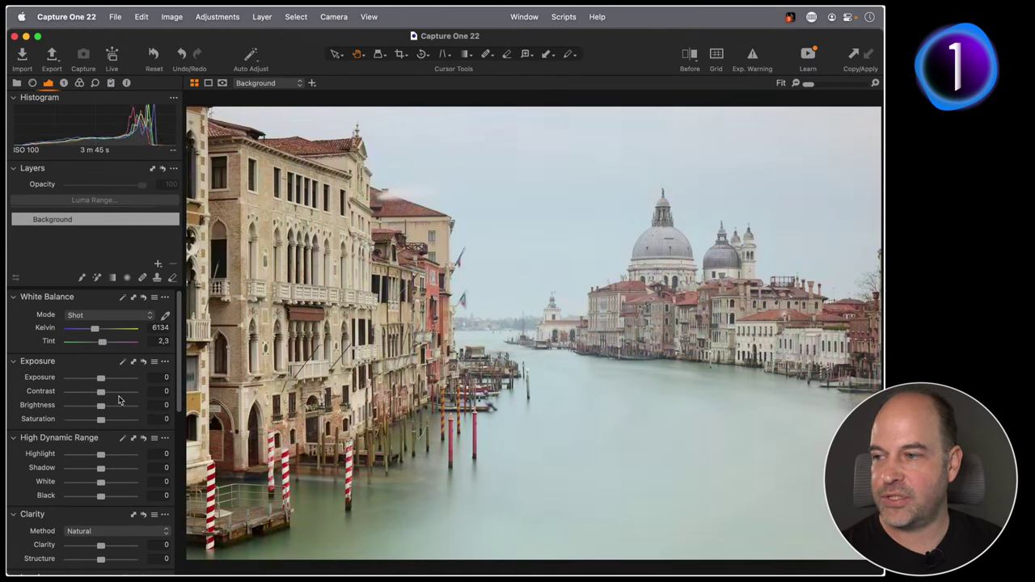
Enable Black & White on the Color tab with Red -42, Yellow 19 and Green -19.
{"action": "left_click", "coordinate": [79, 85]}
{"action": "scroll", "coordinate": [86, 372], "scroll_direction": "down", "scroll_amount": 3}
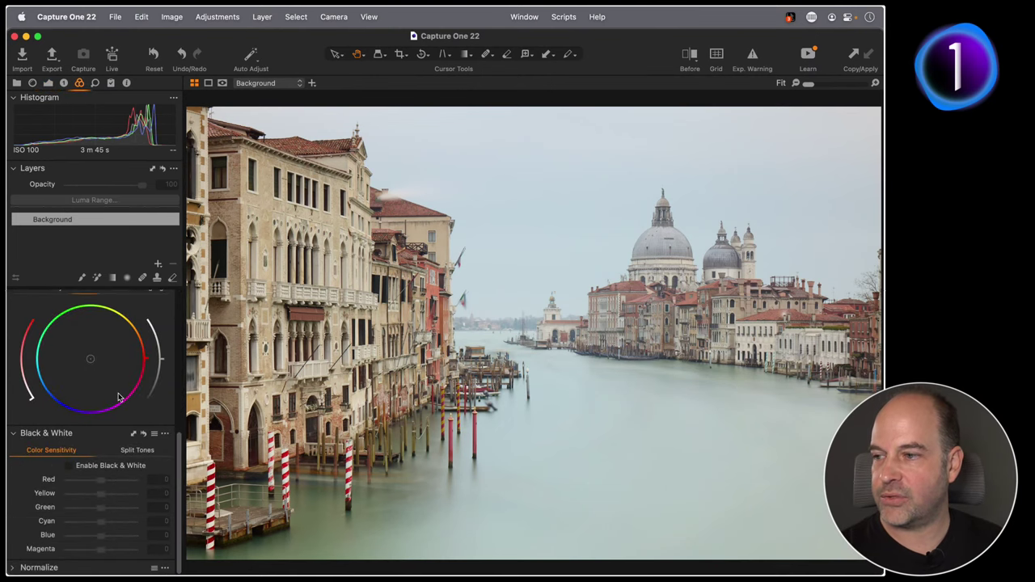
{"action": "scroll", "coordinate": [86, 372], "scroll_direction": "up", "scroll_amount": 5}
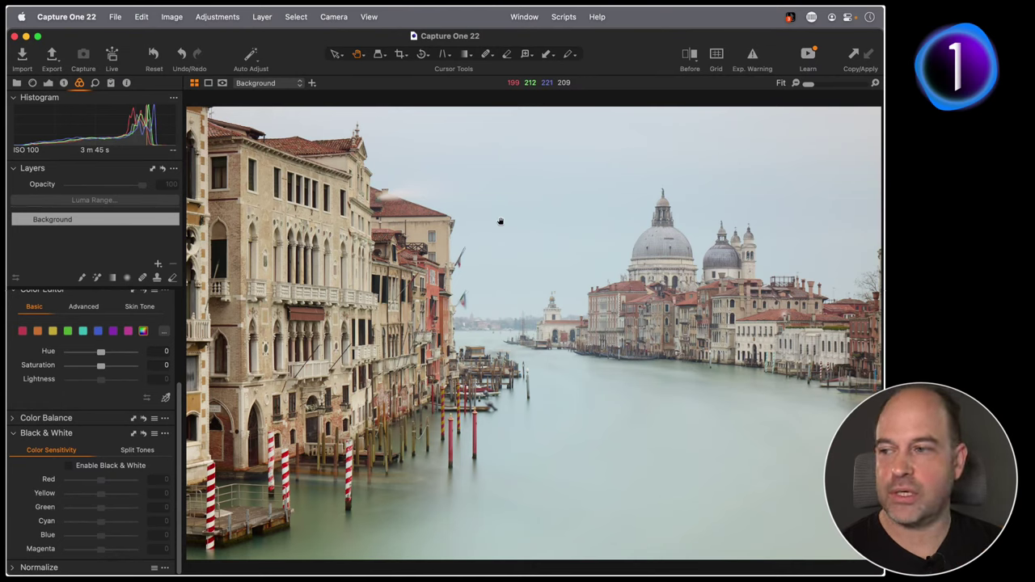
{"action": "left_click", "coordinate": [69, 466]}
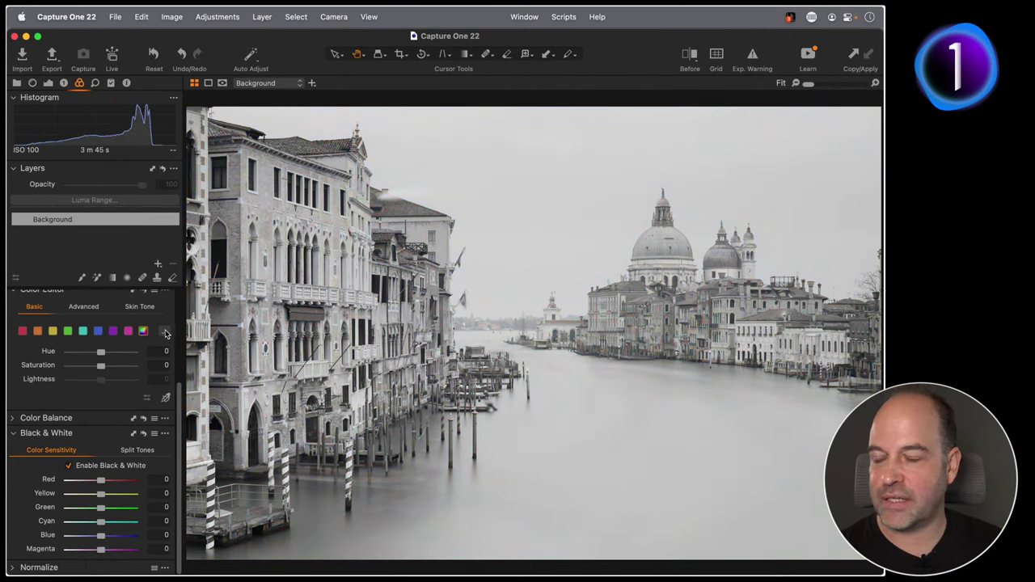
{"action": "mouse_move", "coordinate": [103, 480]}
{"action": "left_mouse_down"}
{"action": "mouse_move", "coordinate": [66, 481]}
{"action": "mouse_move", "coordinate": [98, 480]}
{"action": "left_mouse_up"}
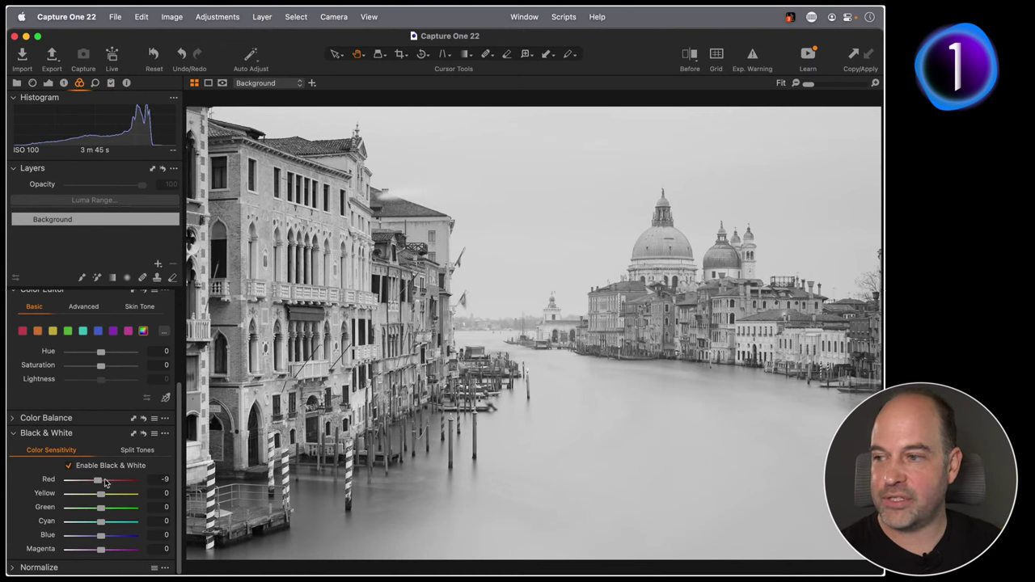
{"action": "left_click_drag", "start_coordinate": [97, 483], "coordinate": [101, 550]}
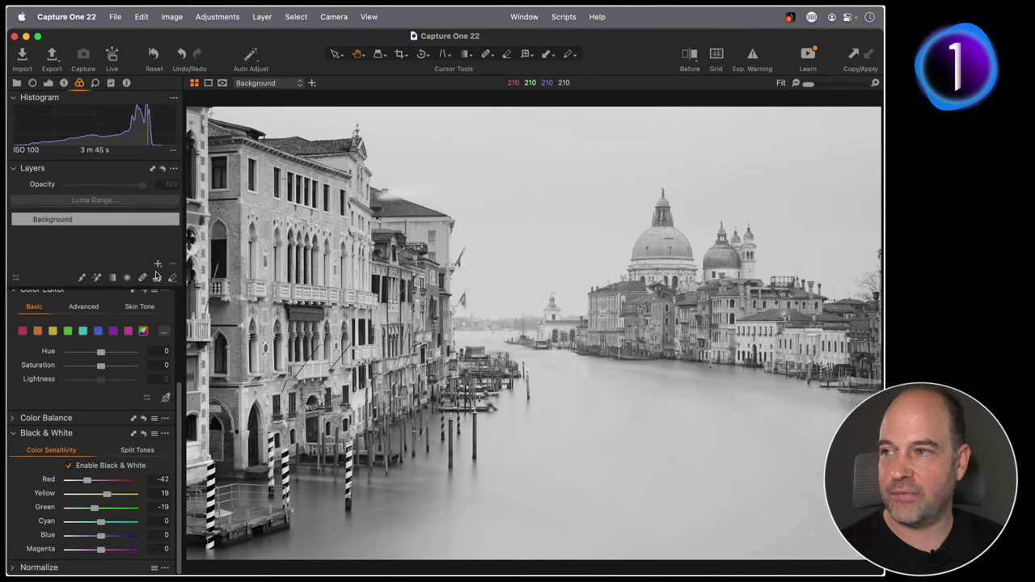
{"action": "left_click", "coordinate": [49, 83]}
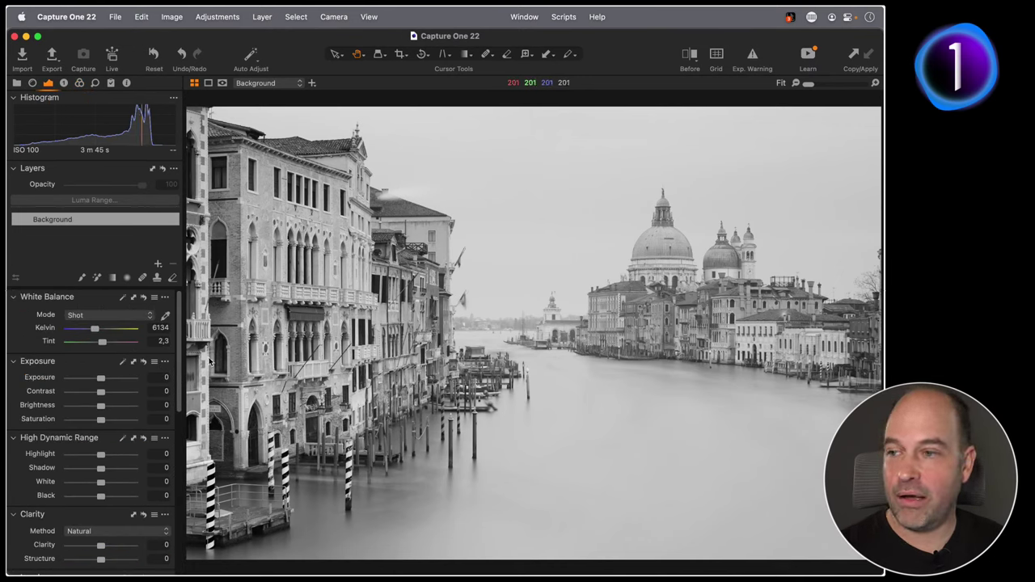
Add a Luma curve shadow point near Input 58 / Output 38, slightly lowering the highlights.
{"action": "scroll", "coordinate": [179, 362], "scroll_direction": "down", "scroll_amount": 10}
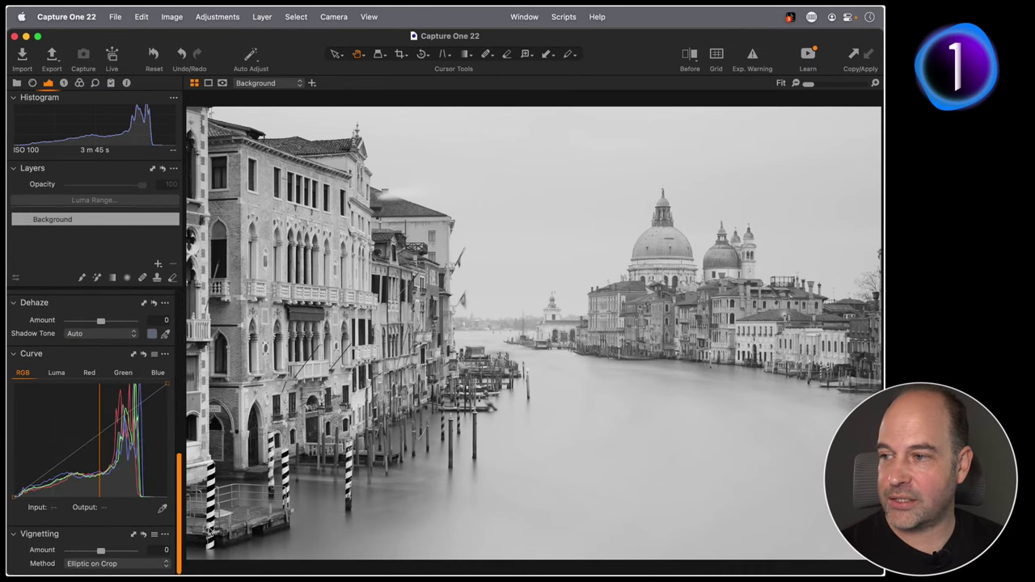
{"action": "left_click", "coordinate": [57, 375]}
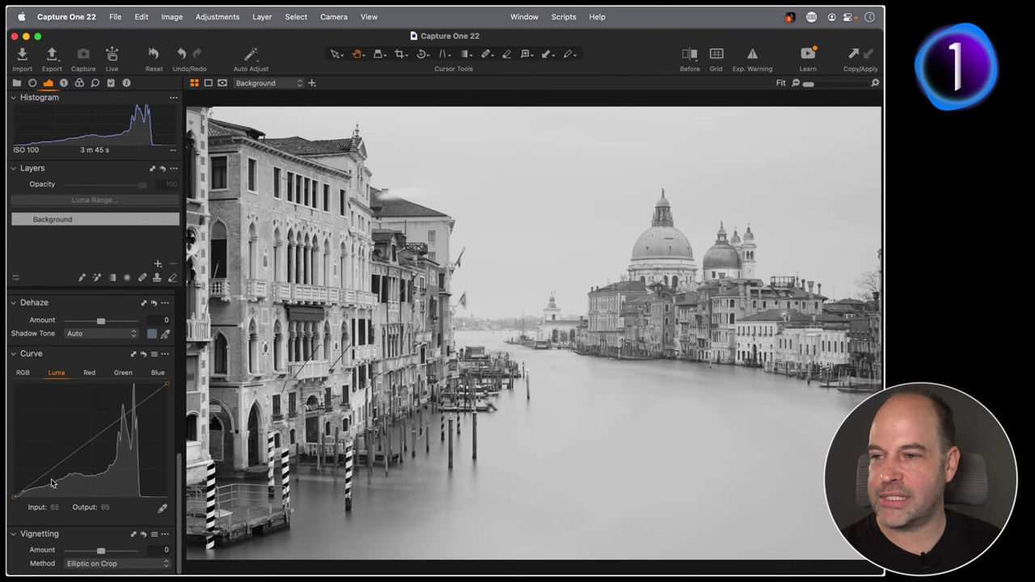
{"action": "left_click_drag", "start_coordinate": [50, 474], "coordinate": [56, 474]}
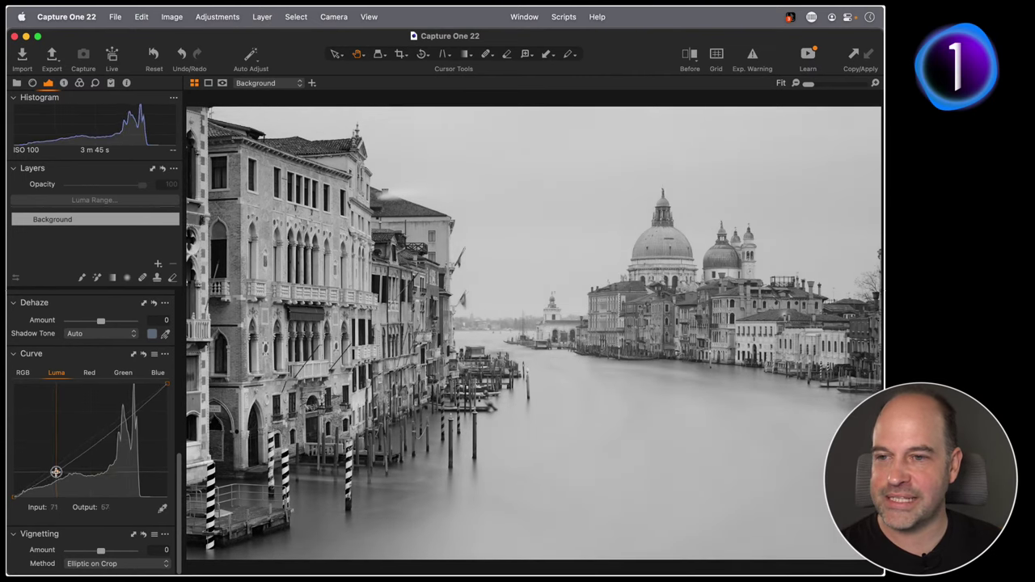
{"action": "left_click_drag", "start_coordinate": [133, 412], "coordinate": [134, 399]}
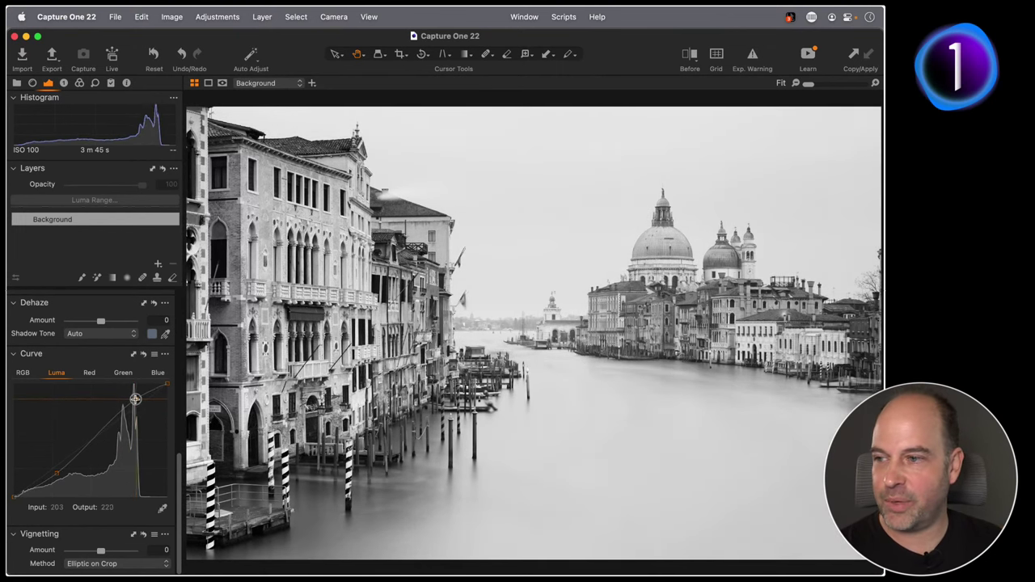
{"action": "left_click_drag", "start_coordinate": [57, 462], "coordinate": [48, 480]}
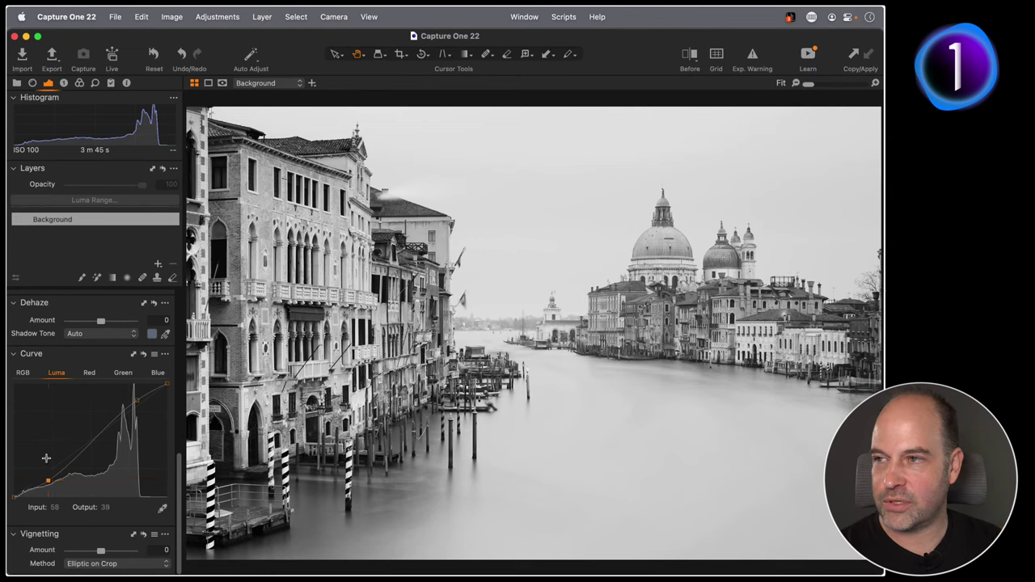
{"action": "left_click", "coordinate": [16, 83]}
{"action": "scroll", "coordinate": [144, 231], "scroll_direction": "up", "scroll_amount": 4}
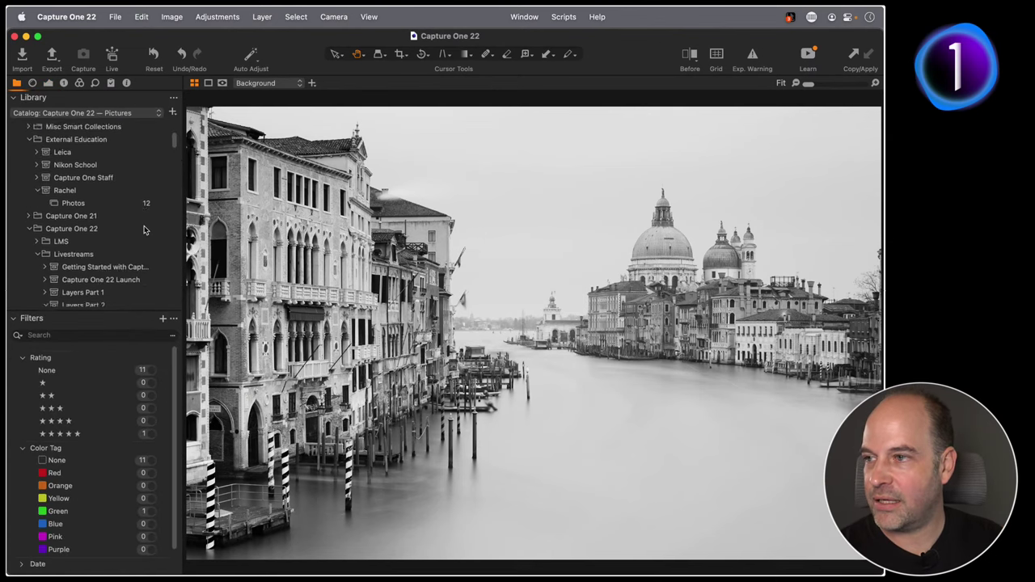
{"action": "scroll", "coordinate": [89, 211], "scroll_direction": "down", "scroll_amount": 6}
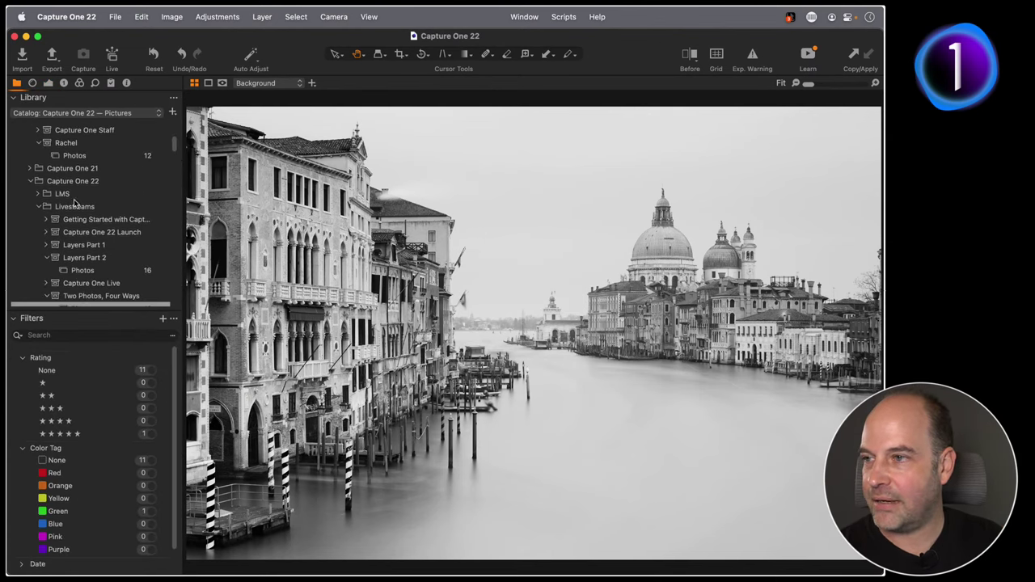
{"action": "scroll", "coordinate": [60, 247], "scroll_direction": "down", "scroll_amount": 3}
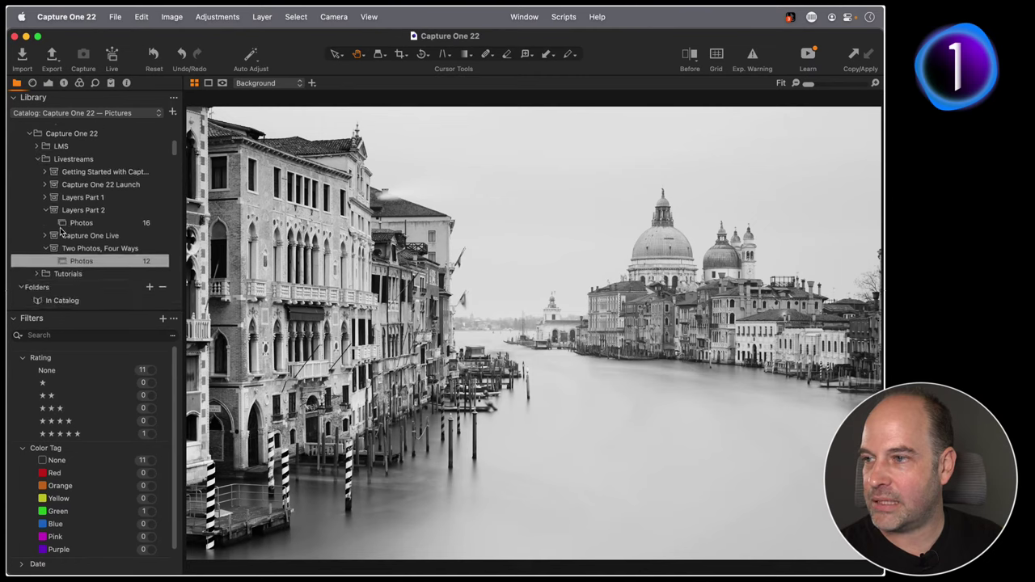
{"action": "scroll", "coordinate": [115, 273], "scroll_direction": "down", "scroll_amount": 15}
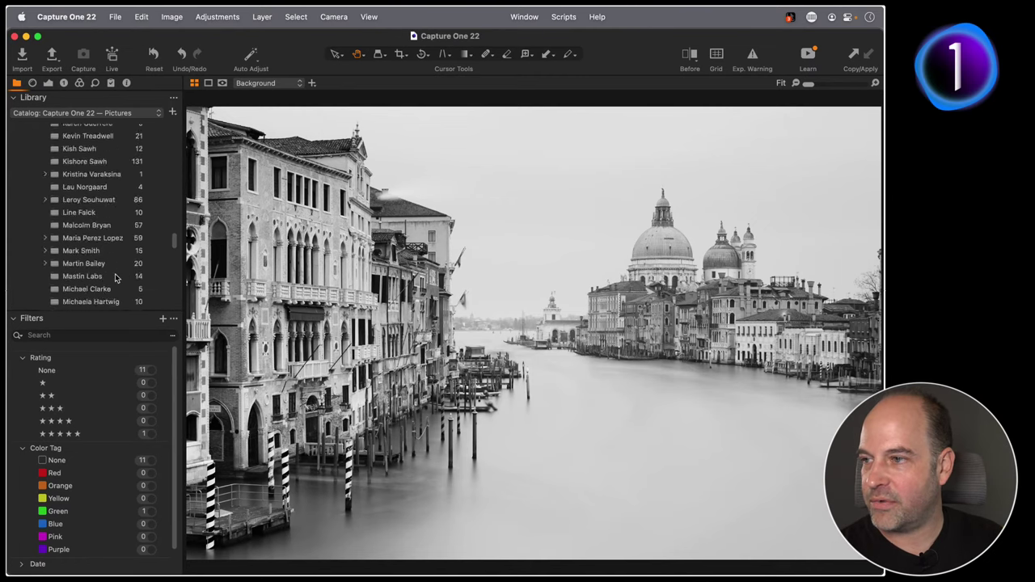
{"action": "scroll", "coordinate": [115, 275], "scroll_direction": "down", "scroll_amount": 15}
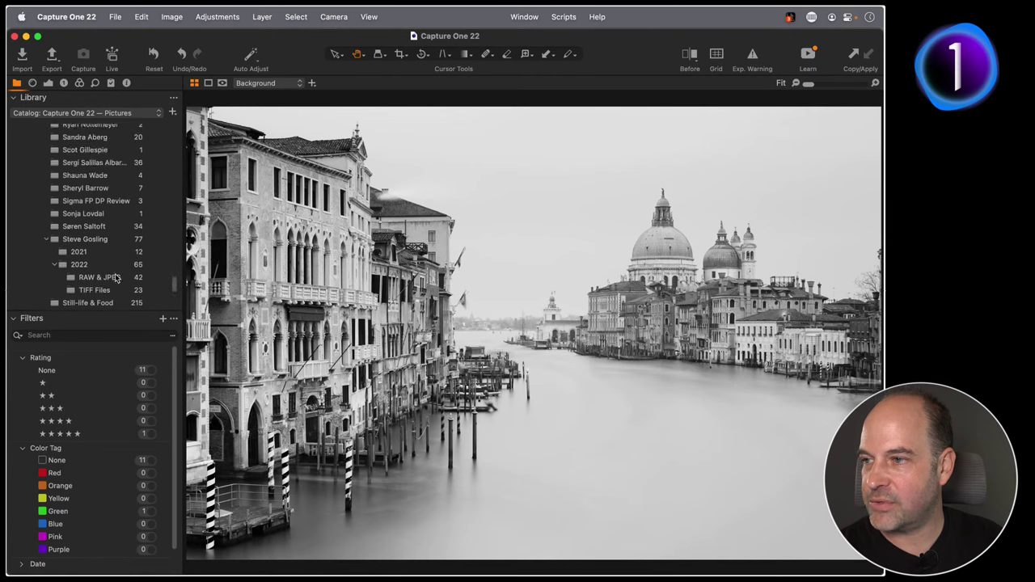
{"action": "scroll", "coordinate": [114, 278], "scroll_direction": "down", "scroll_amount": 3}
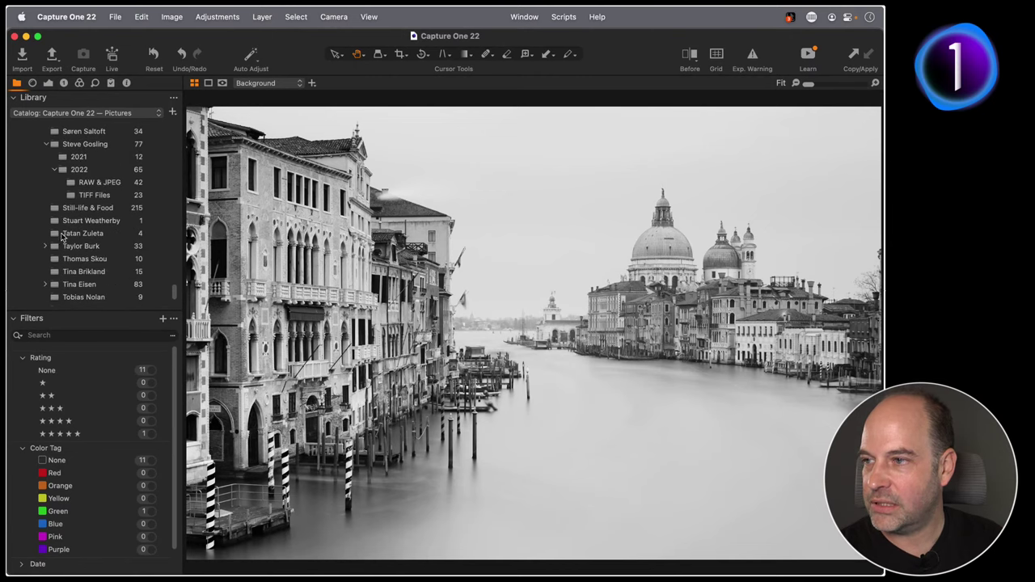
{"action": "scroll", "coordinate": [63, 226], "scroll_direction": "up", "scroll_amount": 3}
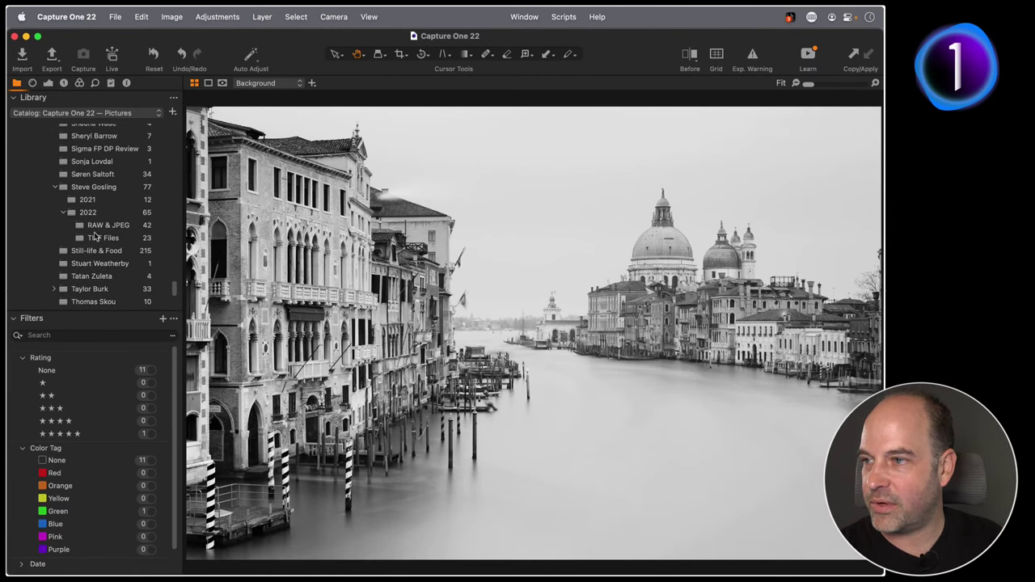
{"action": "left_click", "coordinate": [101, 238]}
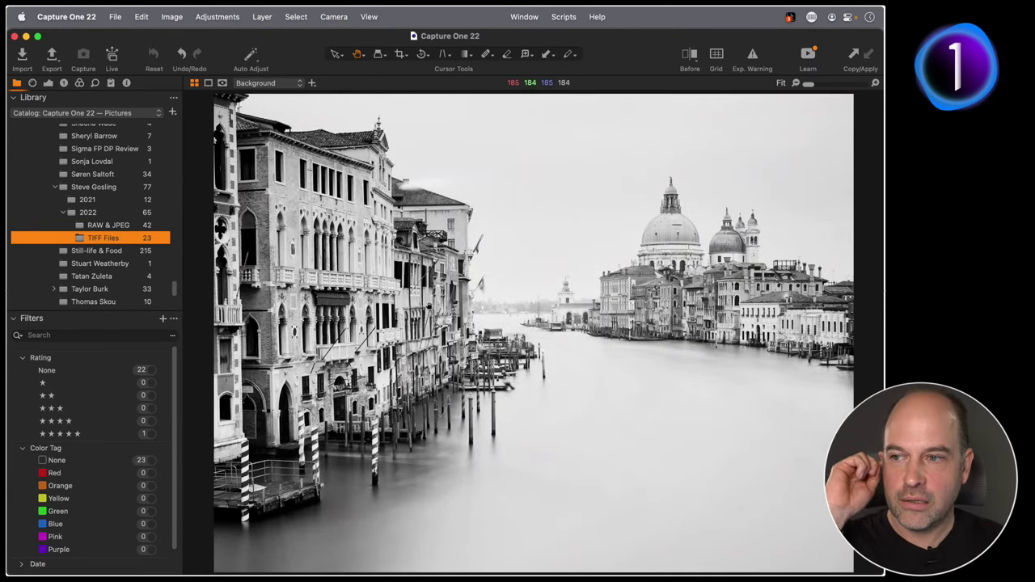
{"action": "scroll", "coordinate": [117, 190], "scroll_direction": "up", "scroll_amount": 8}
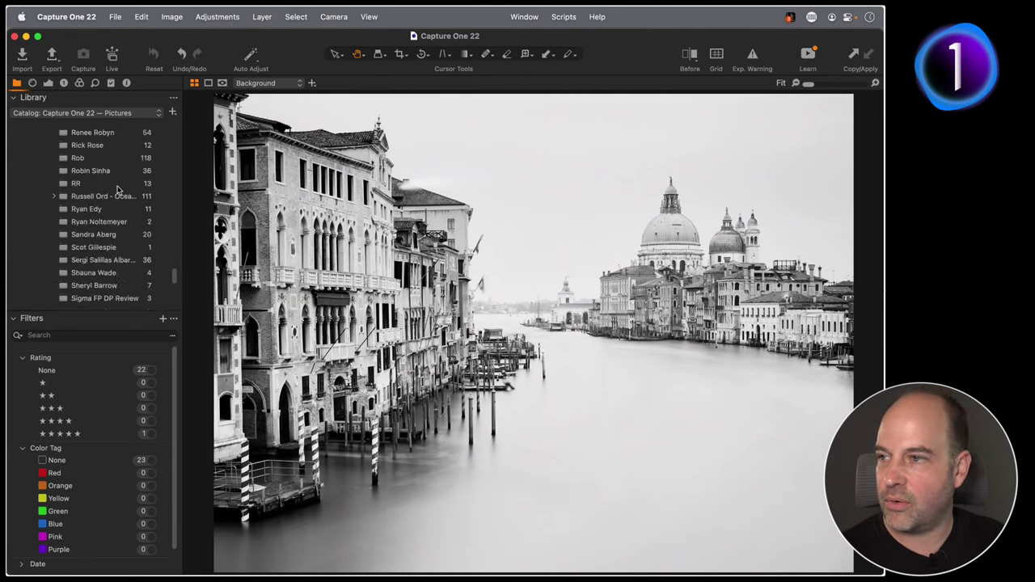
{"action": "scroll", "coordinate": [118, 189], "scroll_direction": "up", "scroll_amount": 15}
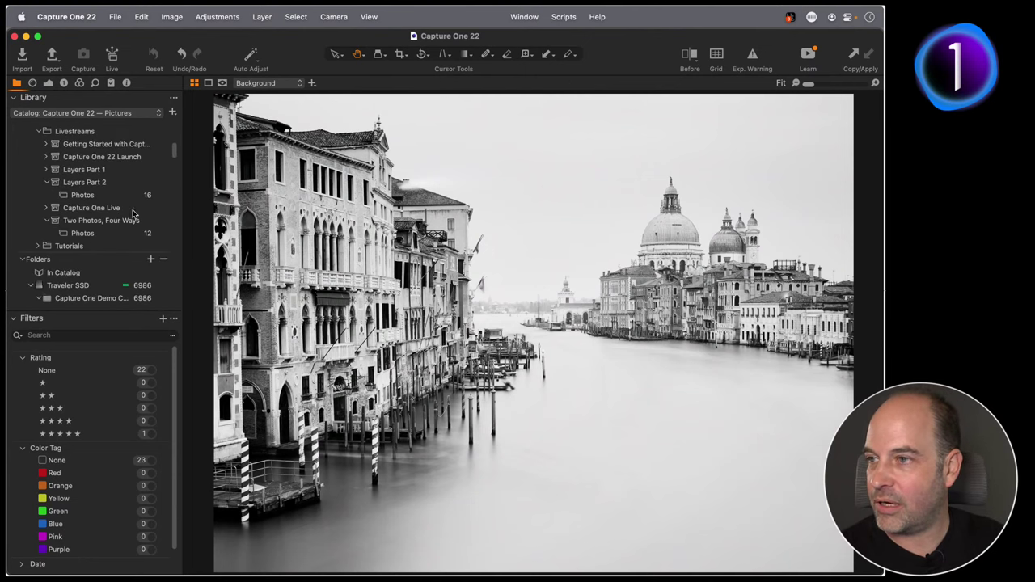
{"action": "left_click", "coordinate": [100, 234]}
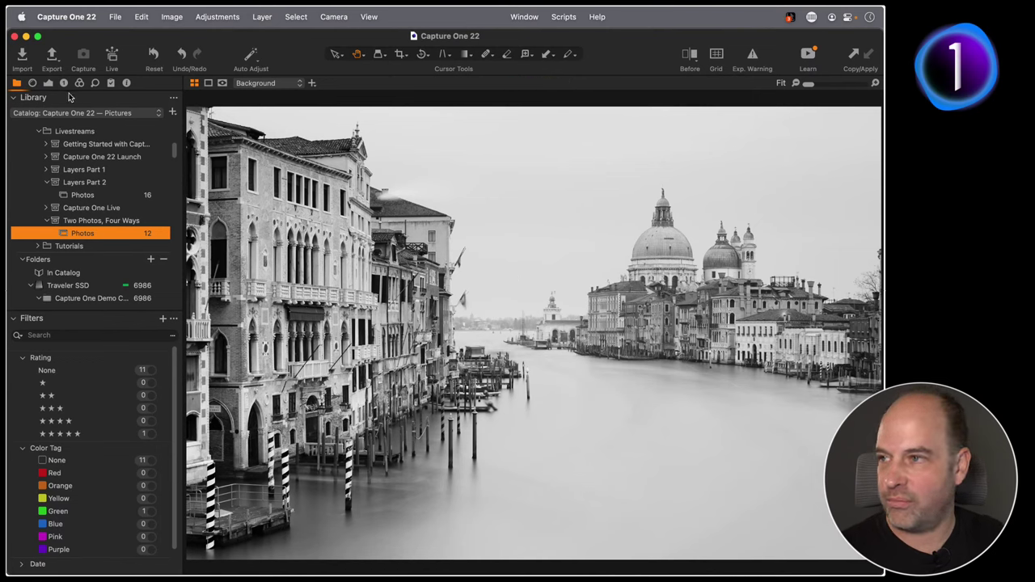
{"action": "left_click", "coordinate": [48, 84]}
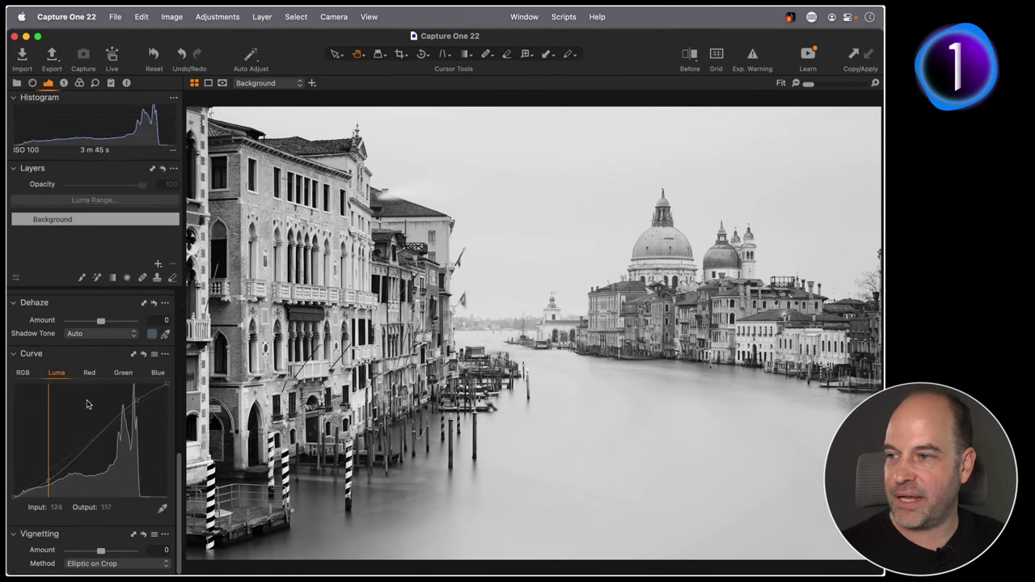
Set Clarity to 29 and Highlight to -10, checking the building facade at full size.
{"action": "left_click_drag", "start_coordinate": [180, 472], "coordinate": [180, 340]}
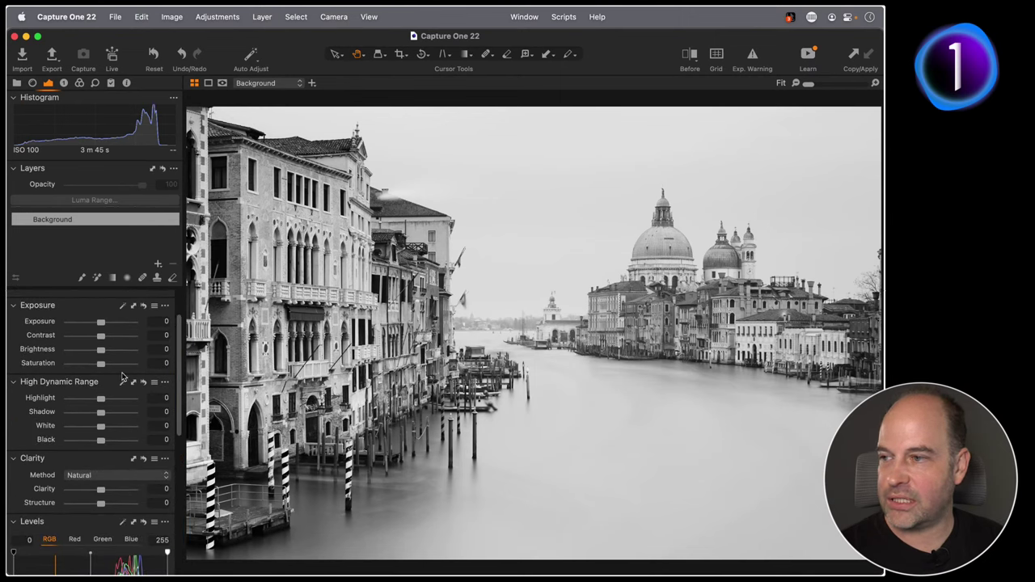
{"action": "left_click_drag", "start_coordinate": [100, 488], "coordinate": [109, 491]}
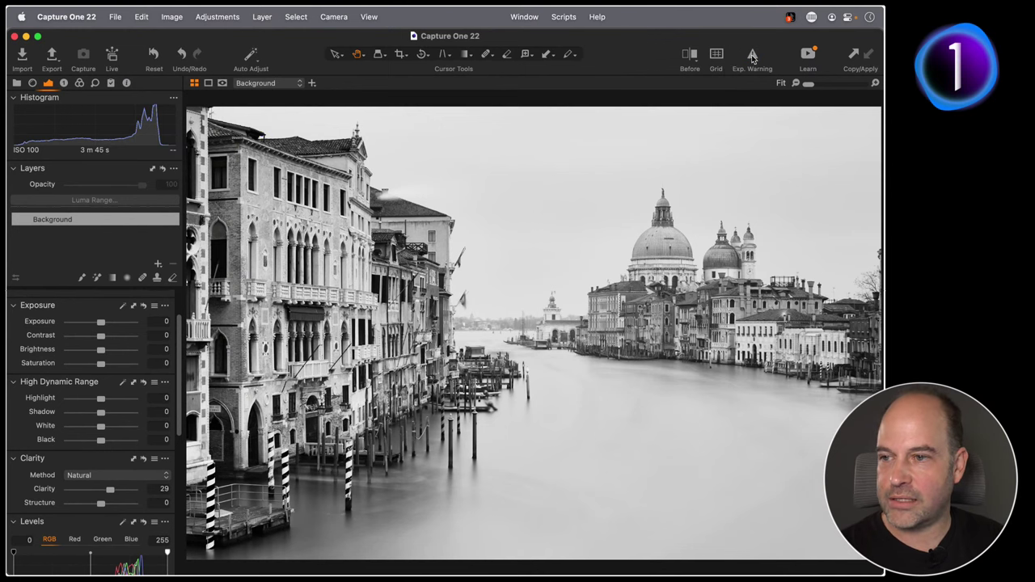
{"action": "left_click", "coordinate": [356, 276]}
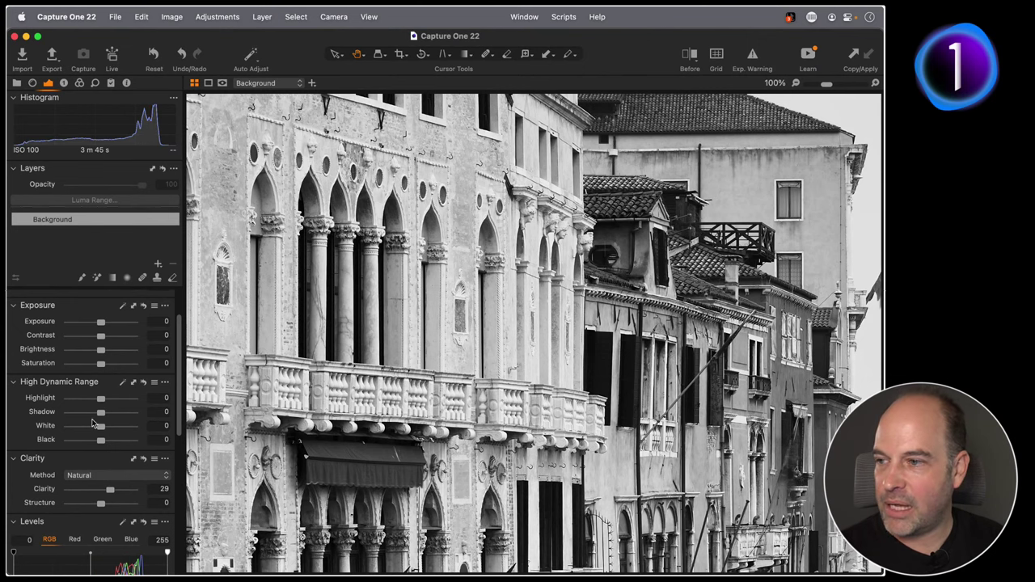
{"action": "left_click_drag", "start_coordinate": [101, 398], "coordinate": [95, 396]}
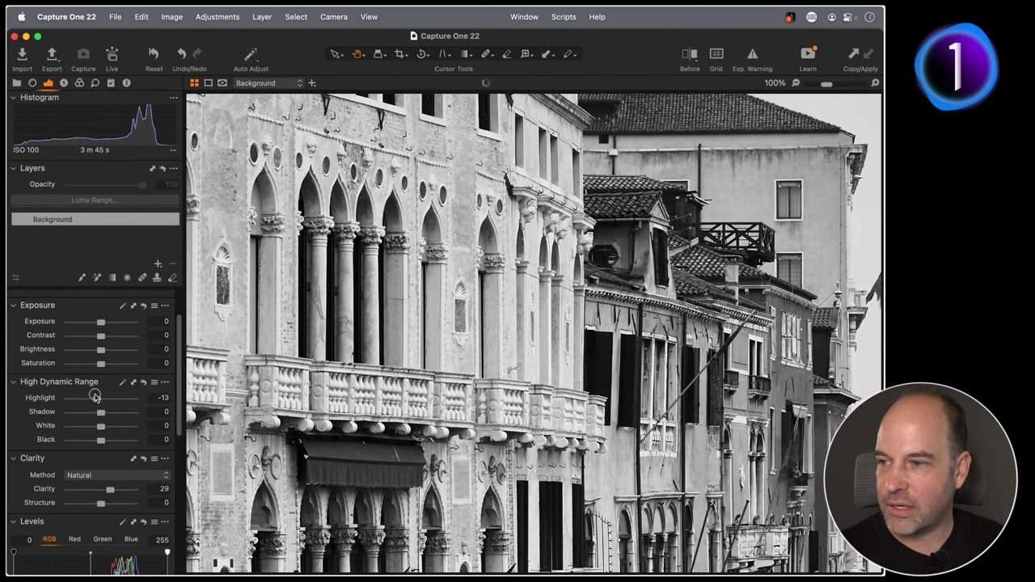
{"action": "left_click", "coordinate": [426, 334]}
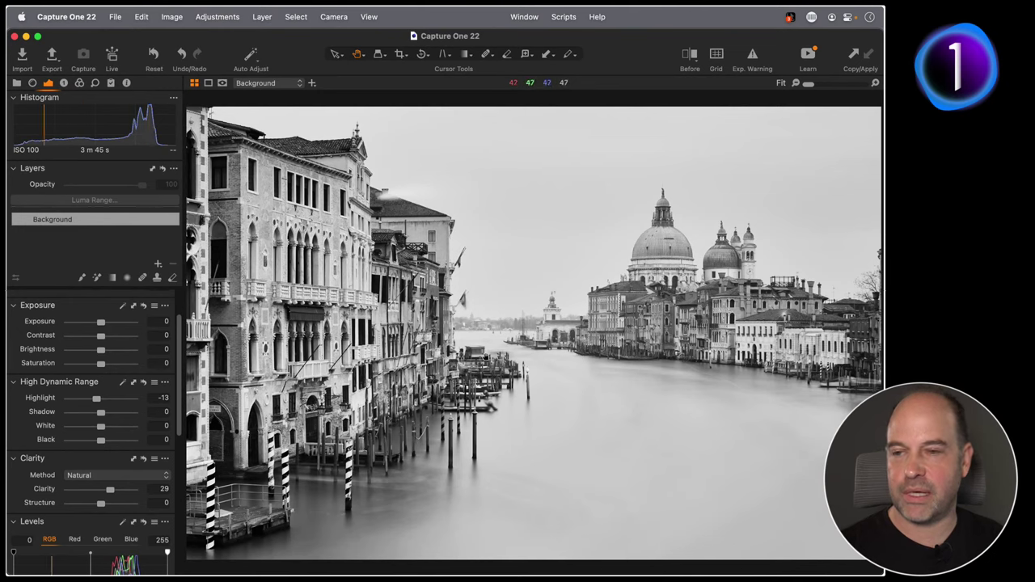
{"action": "left_click_drag", "start_coordinate": [99, 400], "coordinate": [101, 399]}
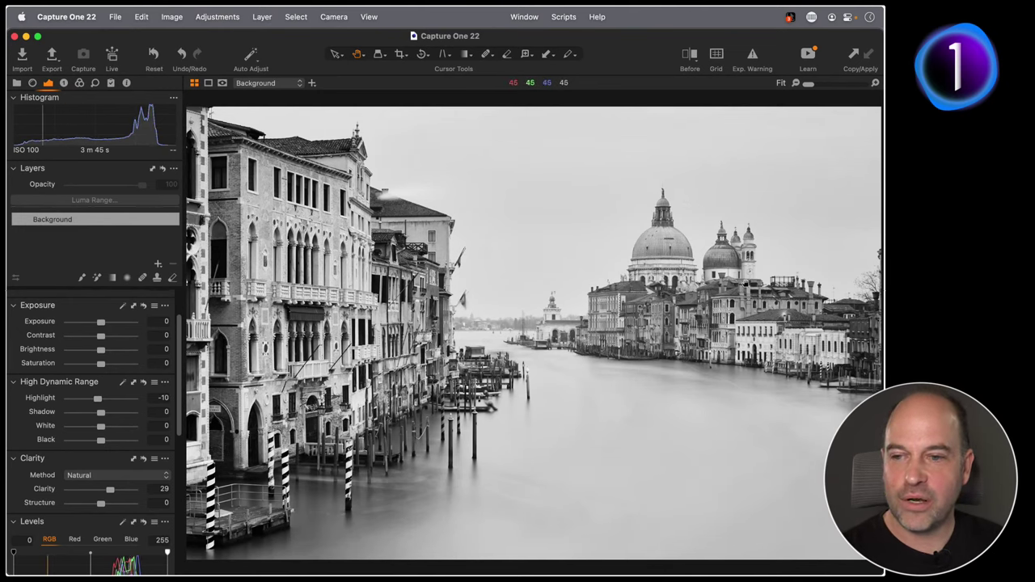
Inspect the canal water and the lower-left pier posts at 100% zoom.
{"action": "left_click", "coordinate": [808, 429]}
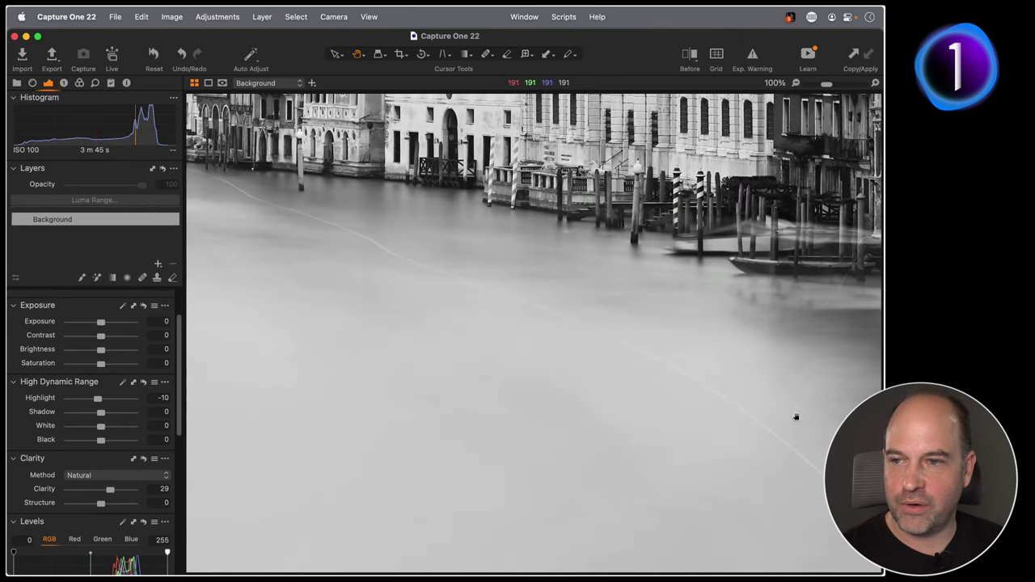
{"action": "scroll", "coordinate": [682, 381], "scroll_direction": "down", "scroll_amount": 2}
{"action": "scroll", "coordinate": [564, 418], "scroll_direction": "down", "scroll_amount": 4}
{"action": "scroll", "coordinate": [564, 418], "scroll_direction": "left", "scroll_amount": 4}
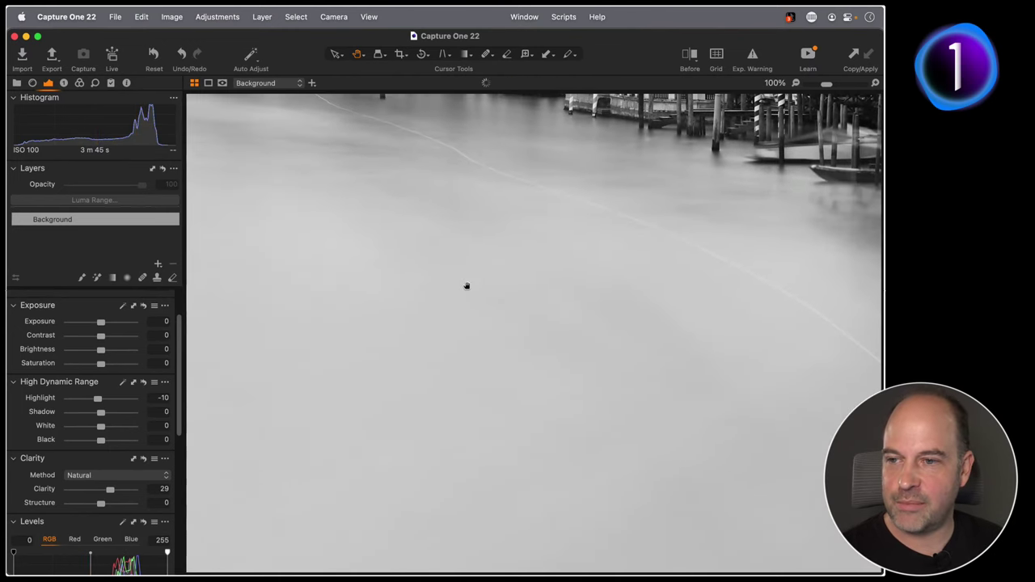
{"action": "scroll", "coordinate": [543, 280], "scroll_direction": "up", "scroll_amount": 3}
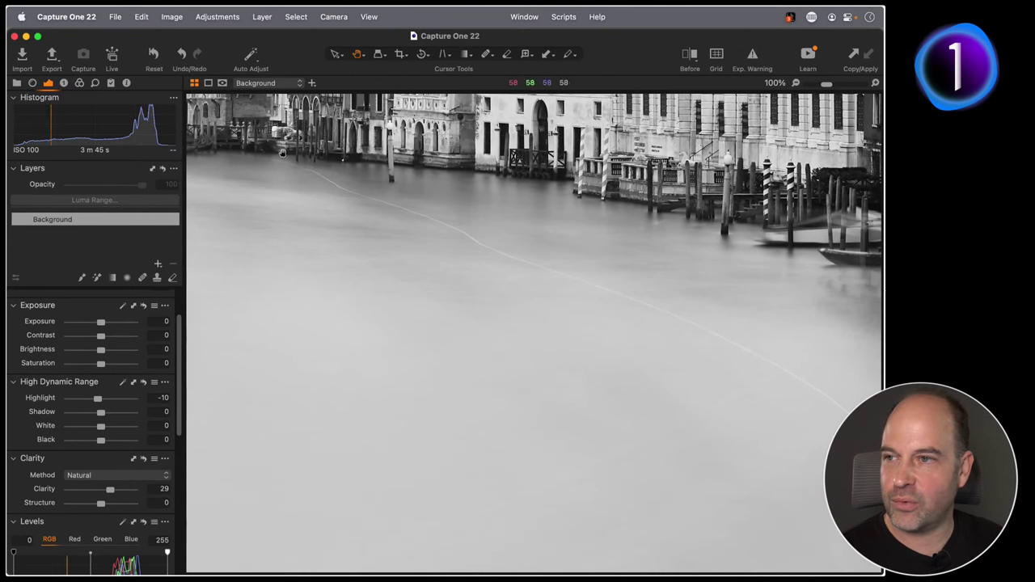
{"action": "left_click_drag", "start_coordinate": [679, 315], "coordinate": [518, 341]}
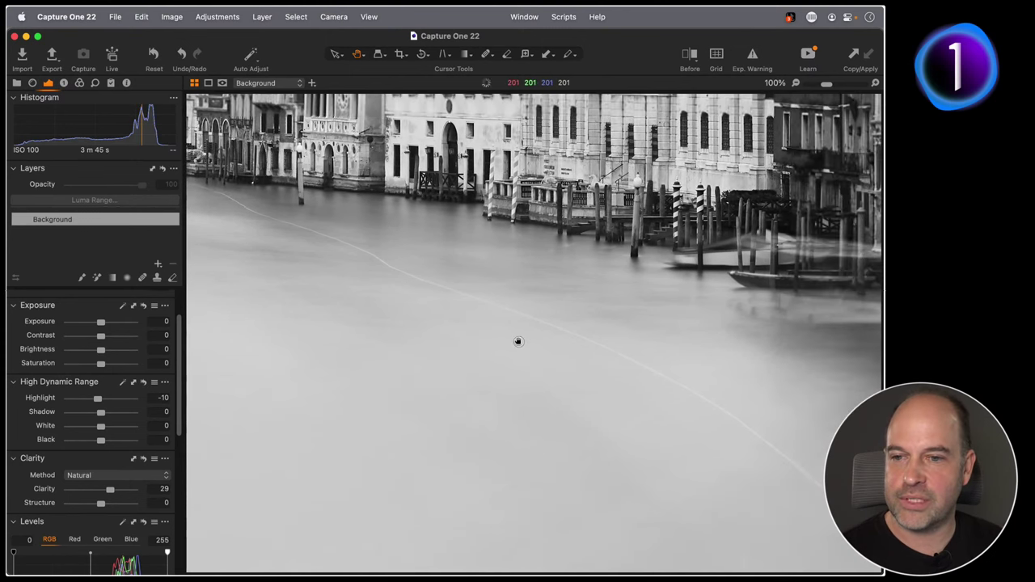
{"action": "scroll", "coordinate": [519, 341], "scroll_direction": "up", "scroll_amount": 2}
{"action": "scroll", "coordinate": [690, 358], "scroll_direction": "left", "scroll_amount": 1}
{"action": "key", "text": "super+0"}
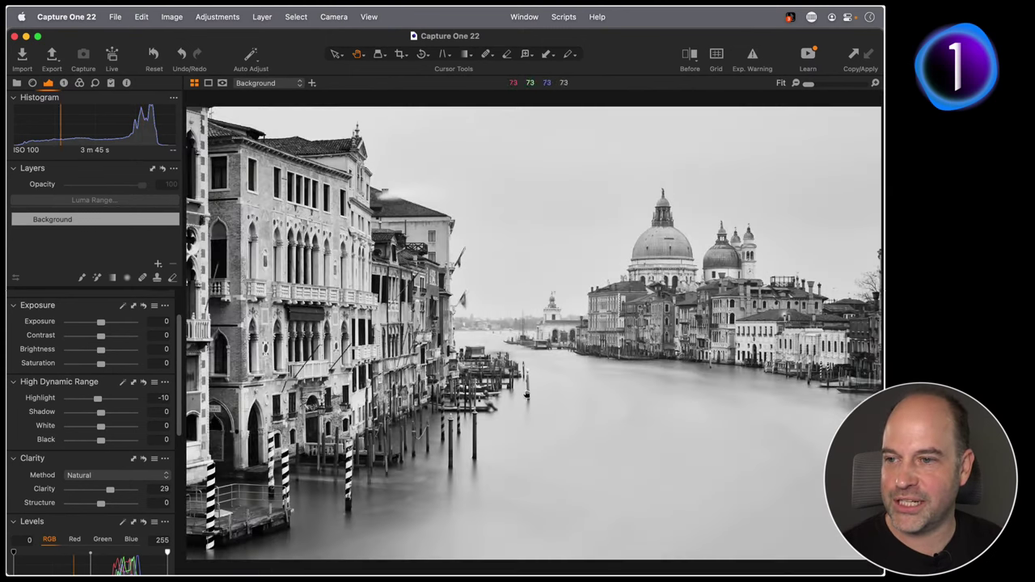
{"action": "left_click", "coordinate": [440, 502]}
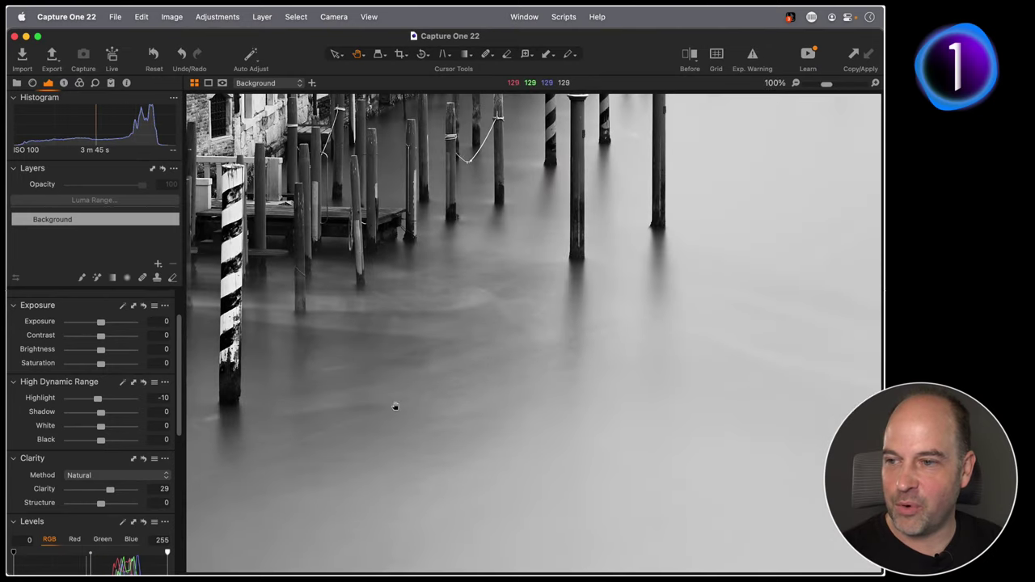
{"action": "left_click", "coordinate": [686, 297]}
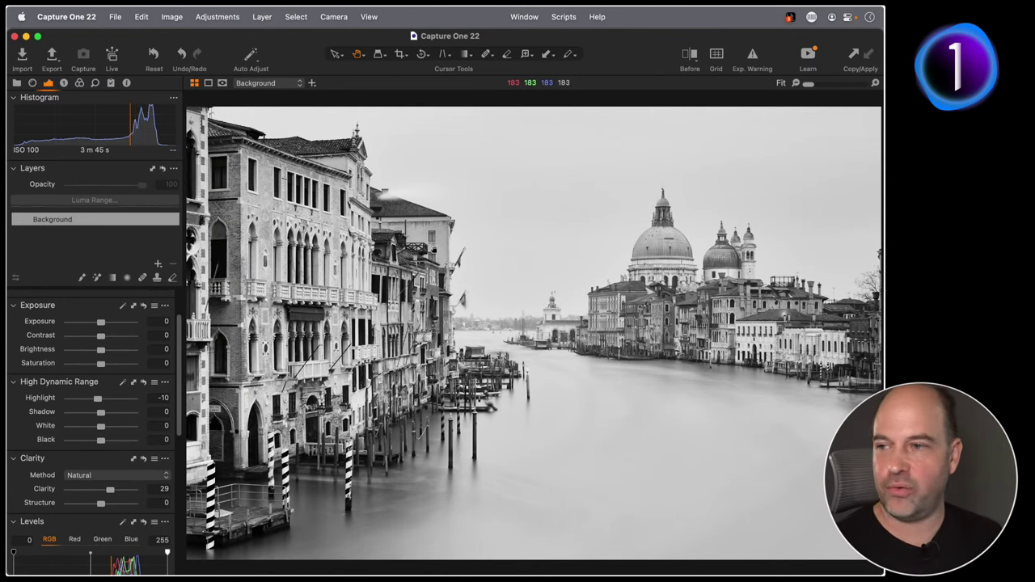
Add a new filled adjustment layer and display its mask.
{"action": "left_click", "coordinate": [160, 265]}
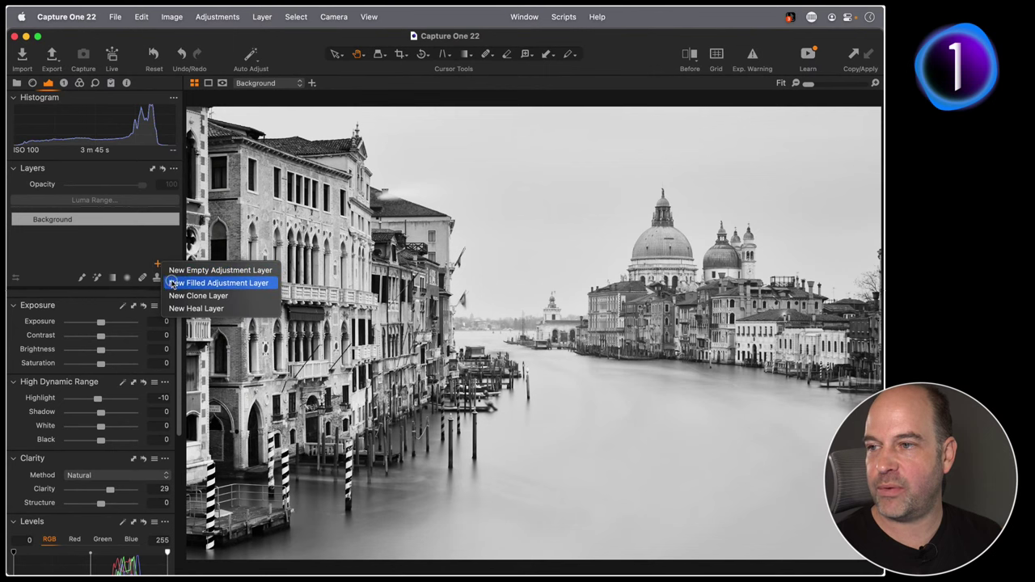
{"action": "left_click", "coordinate": [225, 284]}
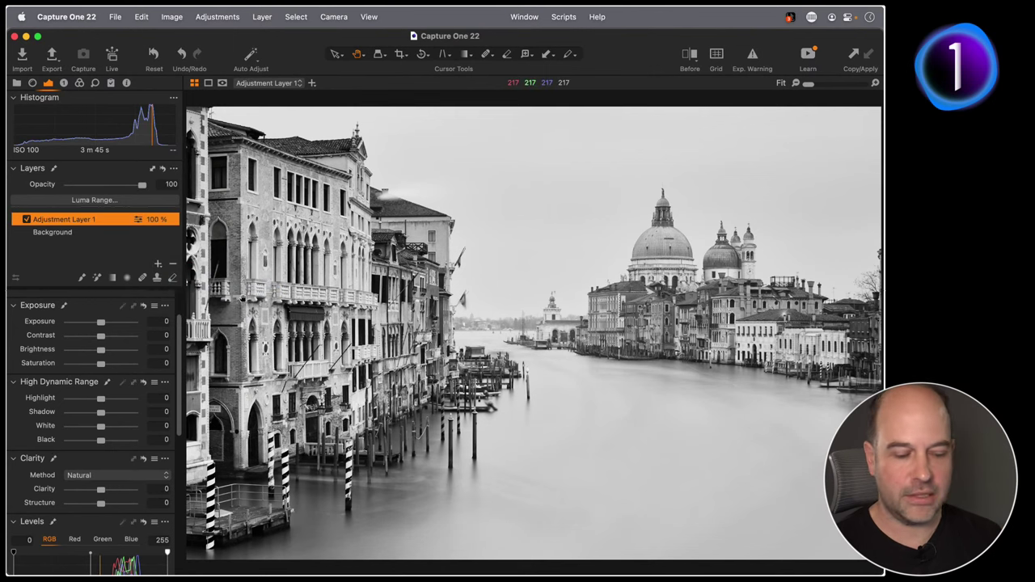
{"action": "key", "text": "m"}
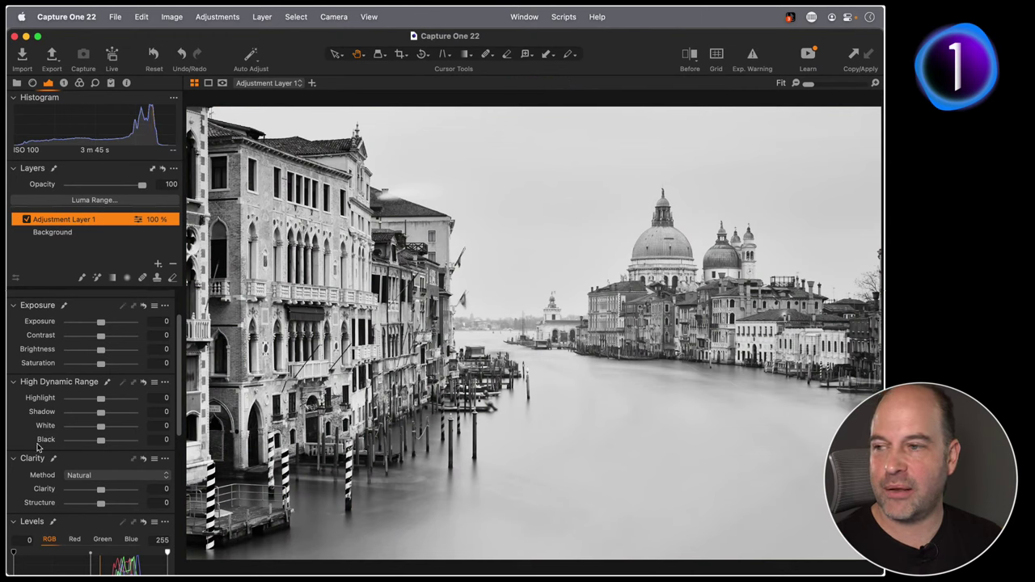
Raise the layer's Clarity to about 85, trying Brightness and resetting it to 0.
{"action": "scroll", "coordinate": [178, 373], "scroll_direction": "up", "scroll_amount": 3}
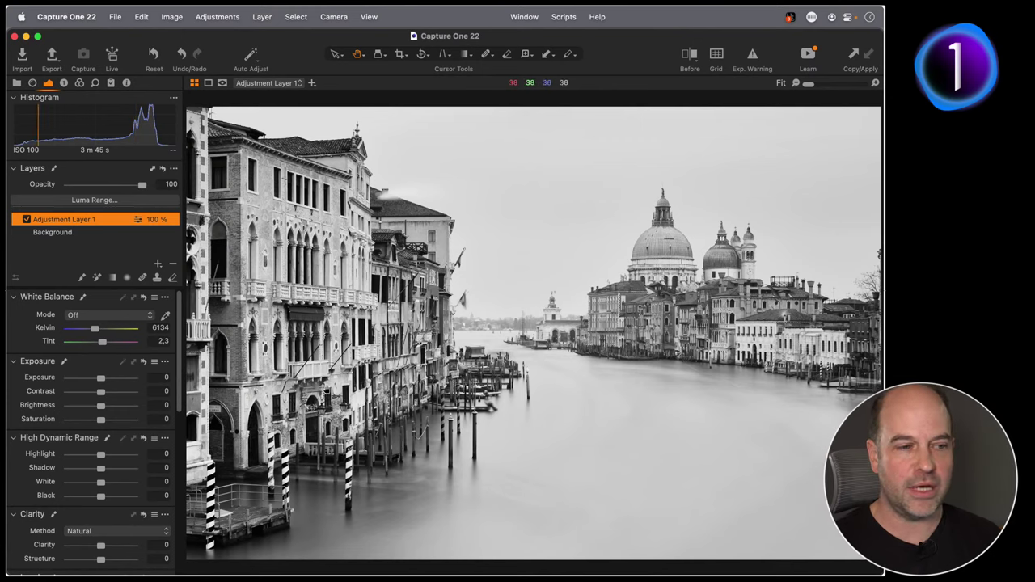
{"action": "scroll", "coordinate": [97, 394], "scroll_direction": "down", "scroll_amount": 4}
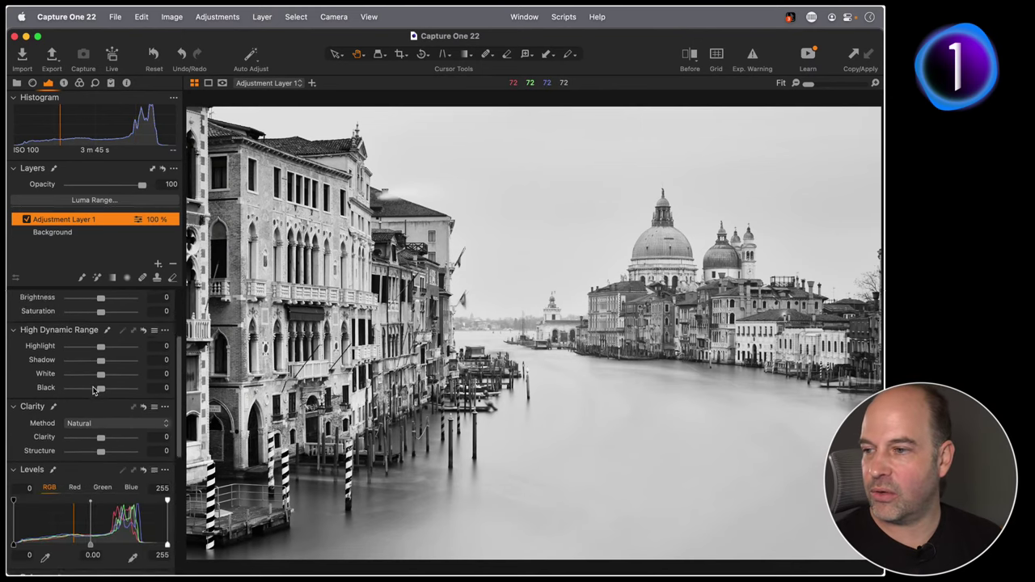
{"action": "scroll", "coordinate": [93, 390], "scroll_direction": "up", "scroll_amount": 5}
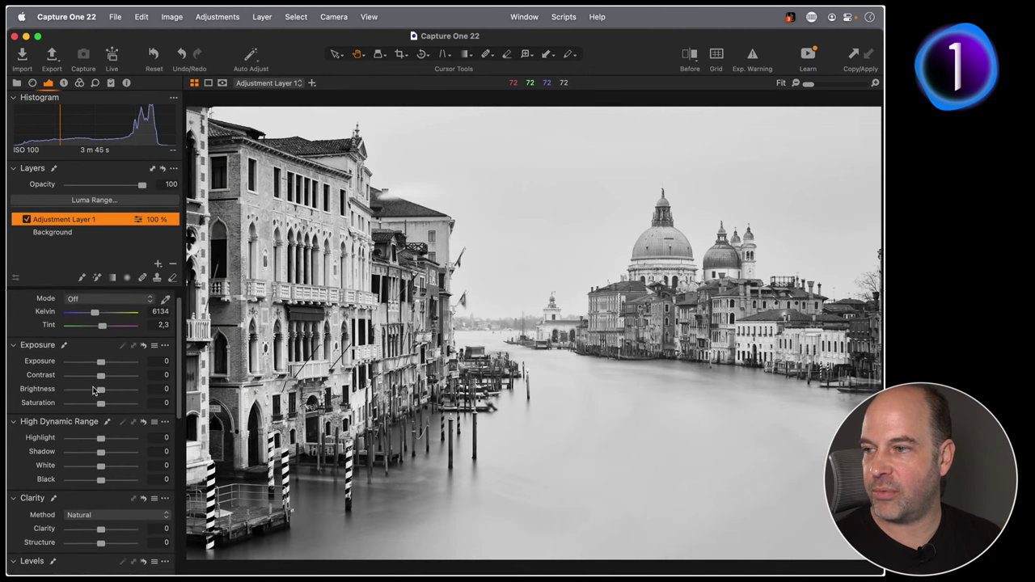
{"action": "scroll", "coordinate": [97, 437], "scroll_direction": "down", "scroll_amount": 4}
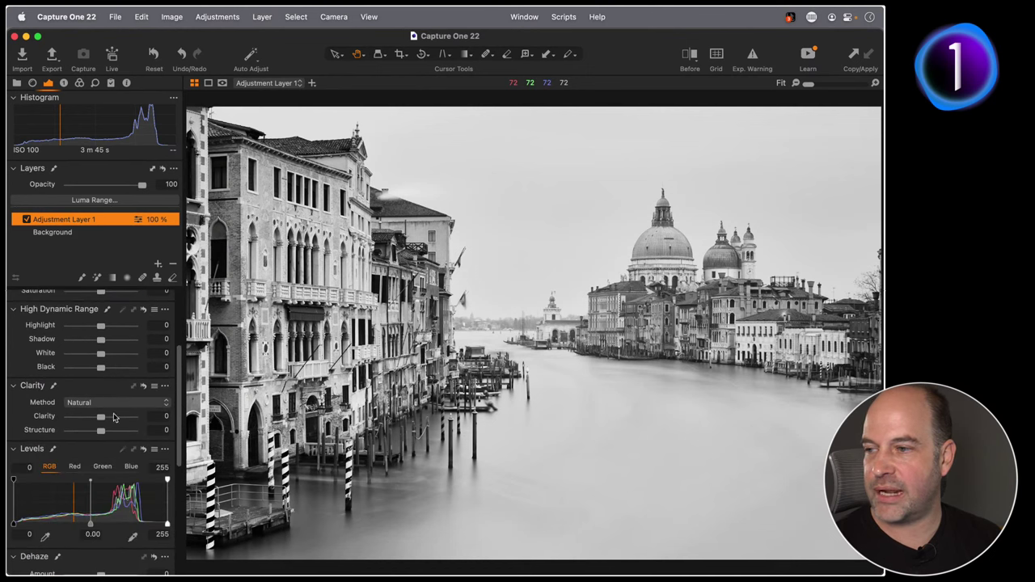
{"action": "left_click_drag", "start_coordinate": [102, 416], "coordinate": [120, 420]}
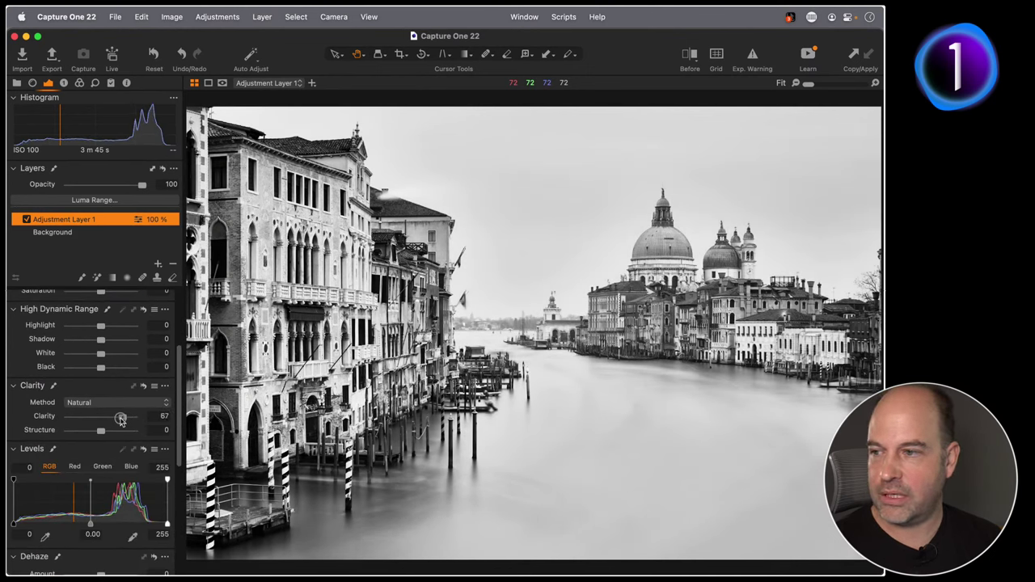
{"action": "scroll", "coordinate": [93, 340], "scroll_direction": "up", "scroll_amount": 2}
{"action": "left_click_drag", "start_coordinate": [101, 332], "coordinate": [79, 334]}
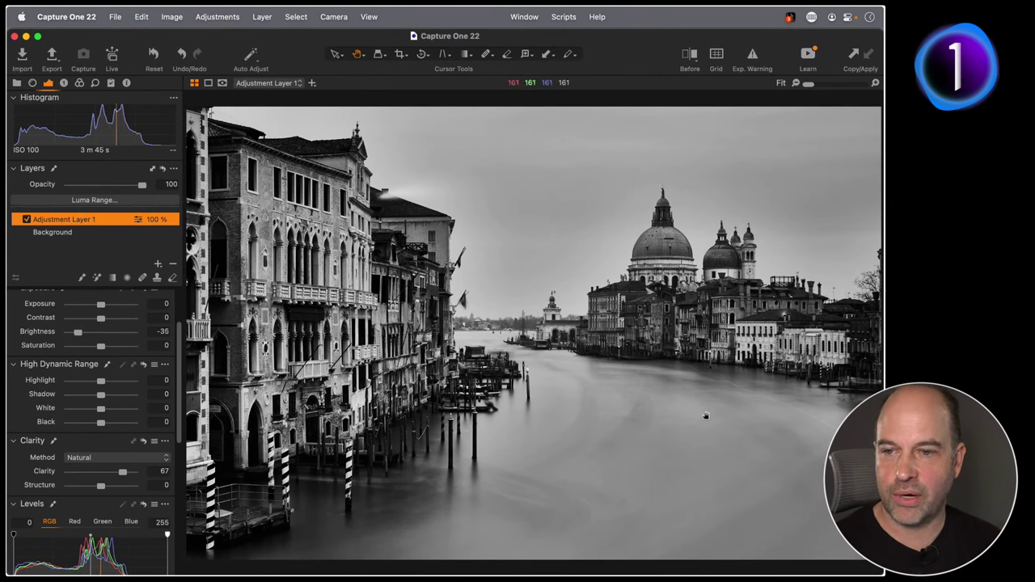
{"action": "double_click", "coordinate": [80, 334]}
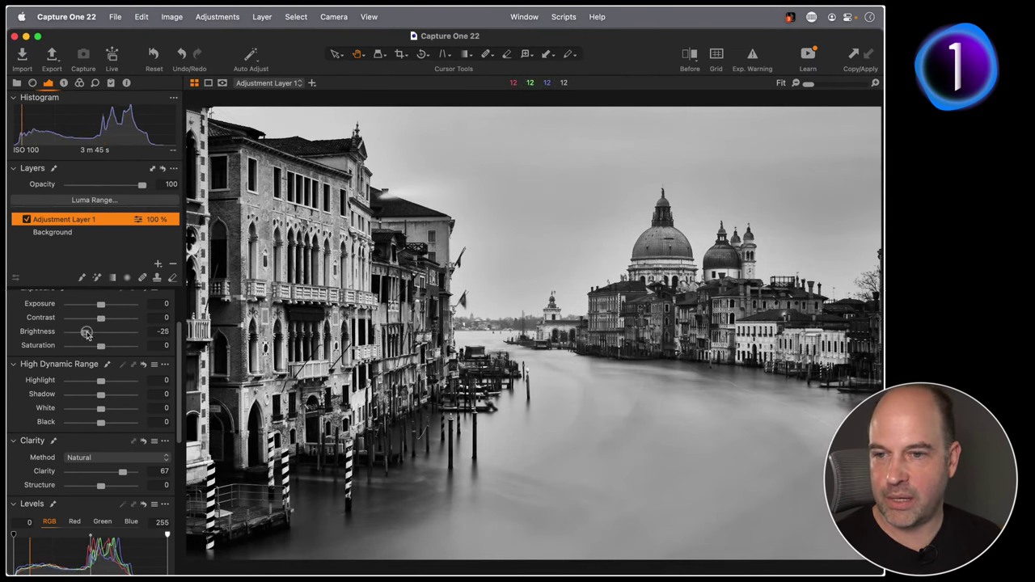
{"action": "scroll", "coordinate": [141, 368], "scroll_direction": "down", "scroll_amount": 3}
{"action": "left_click_drag", "start_coordinate": [123, 381], "coordinate": [127, 381]}
{"action": "scroll", "coordinate": [75, 413], "scroll_direction": "down", "scroll_amount": 2}
{"action": "scroll", "coordinate": [75, 412], "scroll_direction": "down", "scroll_amount": 2}
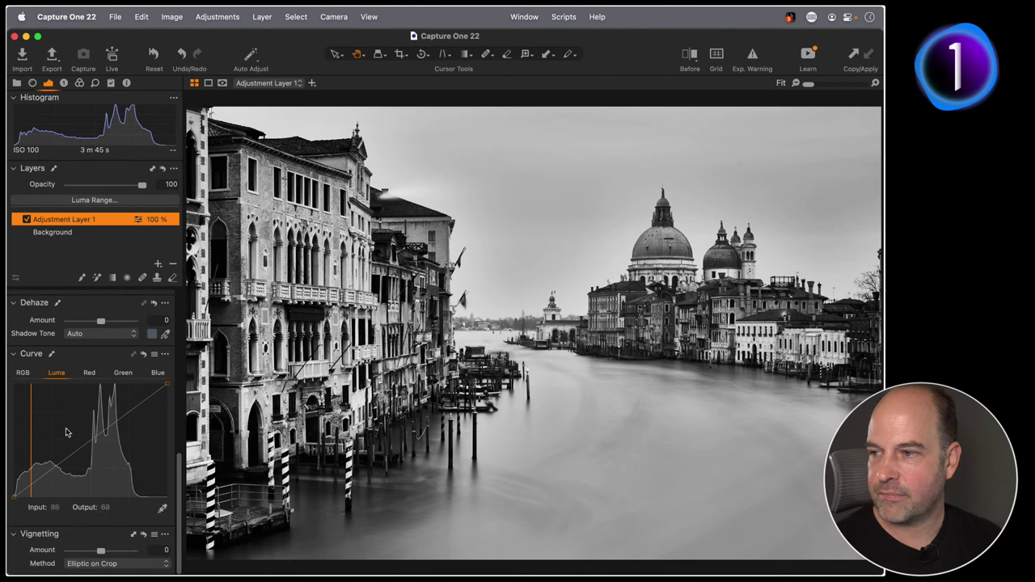
Raise a midtone point, lower a shadow point and ease down the top of the layer's Luma curve.
{"action": "scroll", "coordinate": [91, 405], "scroll_direction": "down", "scroll_amount": 2}
{"action": "left_click_drag", "start_coordinate": [107, 429], "coordinate": [105, 422]}
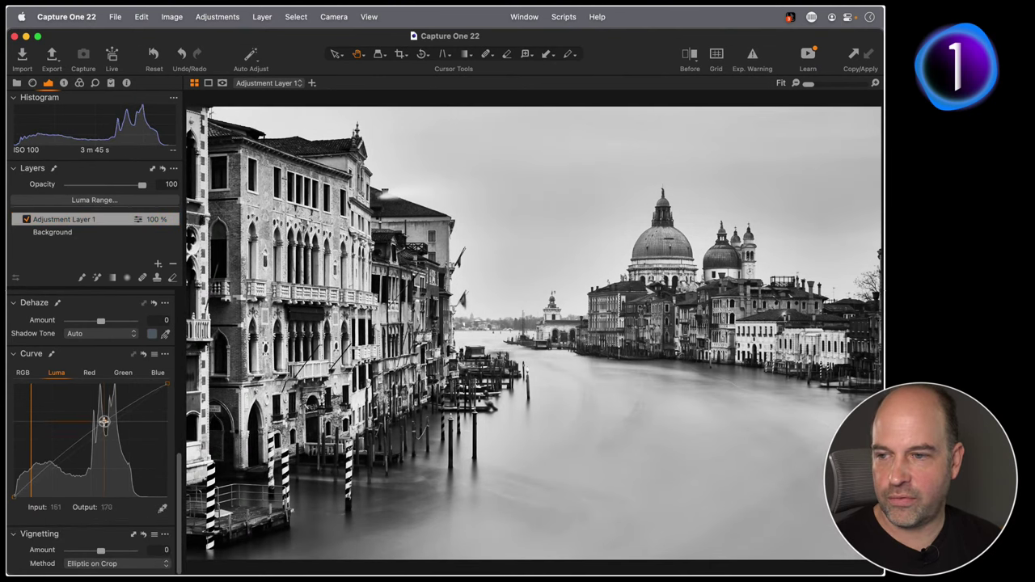
{"action": "left_click_drag", "start_coordinate": [49, 467], "coordinate": [53, 468]}
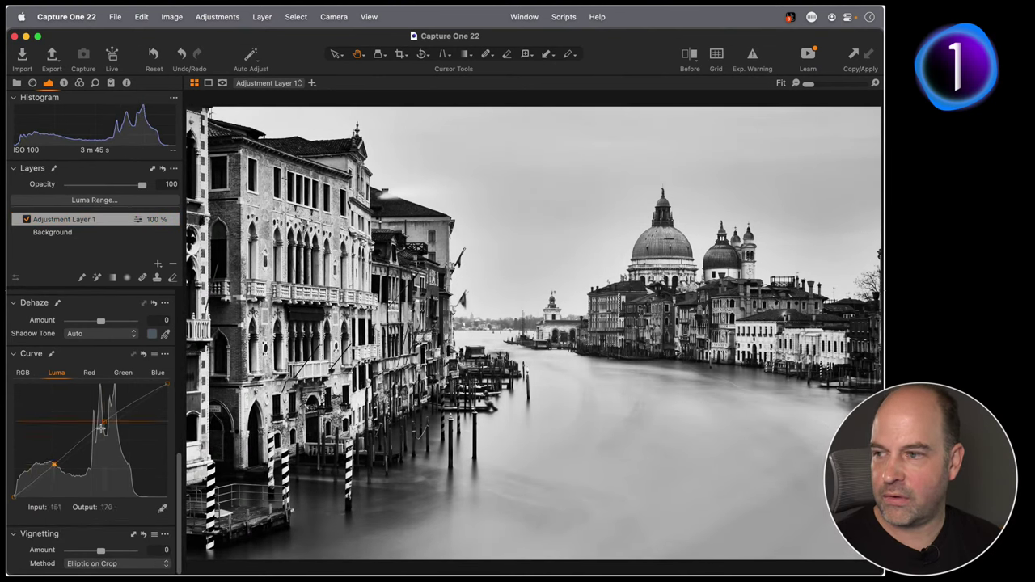
{"action": "left_click_drag", "start_coordinate": [104, 423], "coordinate": [148, 394]}
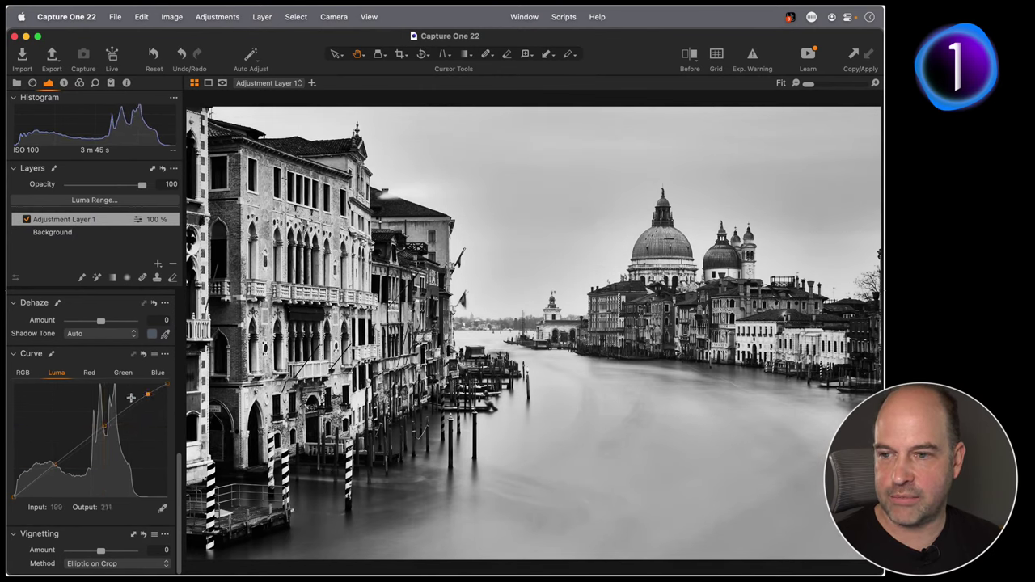
Compare the water at 100% with Adjustment Layer 1 toggled off and back on.
{"action": "double_click", "coordinate": [634, 408]}
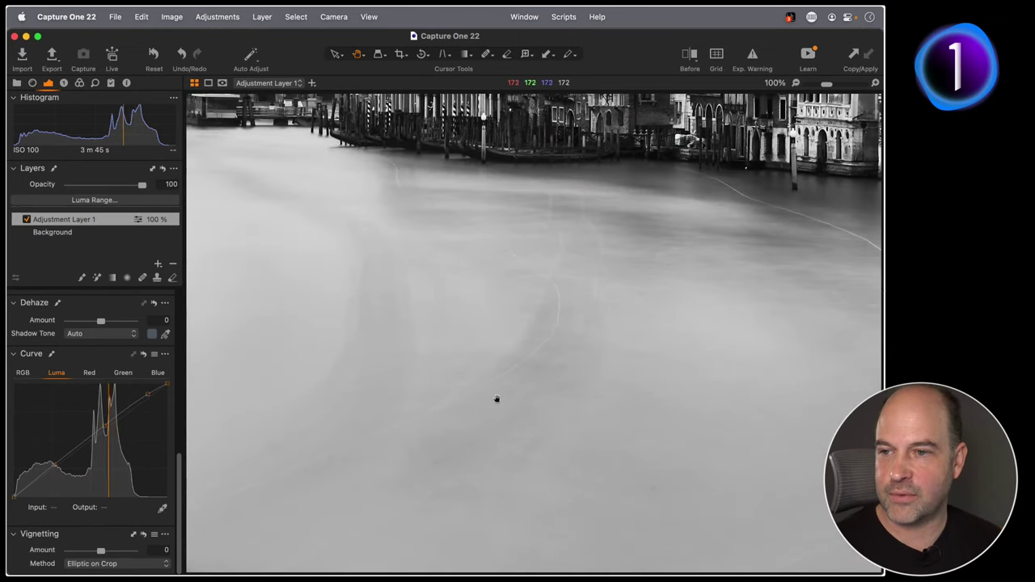
{"action": "left_click", "coordinate": [27, 220]}
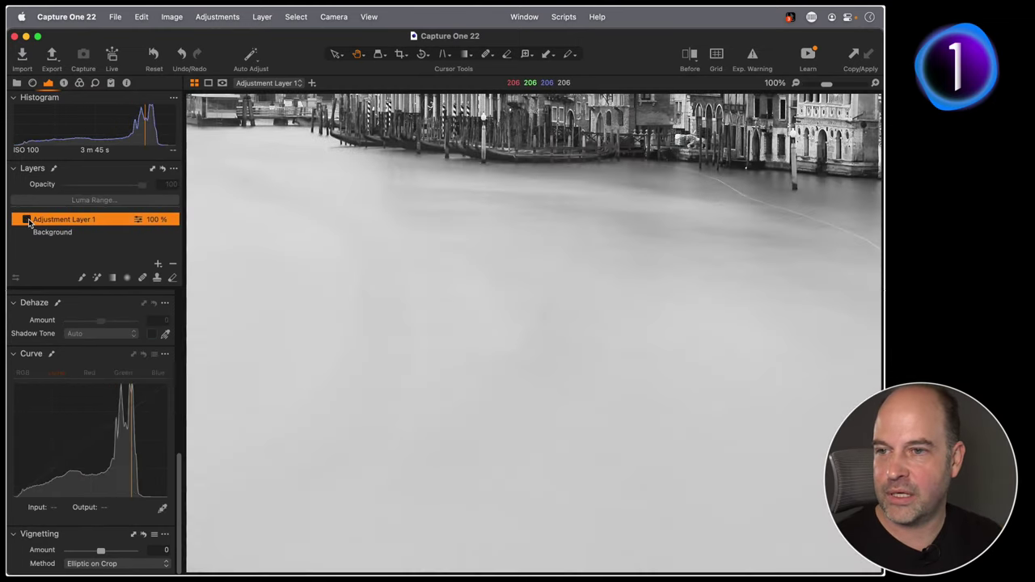
{"action": "left_click", "coordinate": [27, 220]}
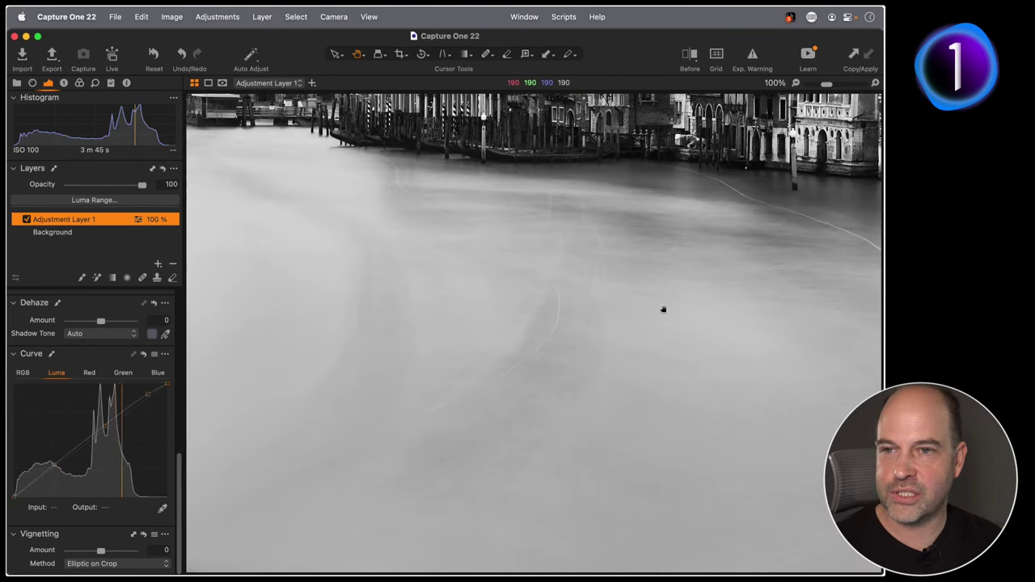
{"action": "left_click_drag", "start_coordinate": [663, 309], "coordinate": [640, 251]}
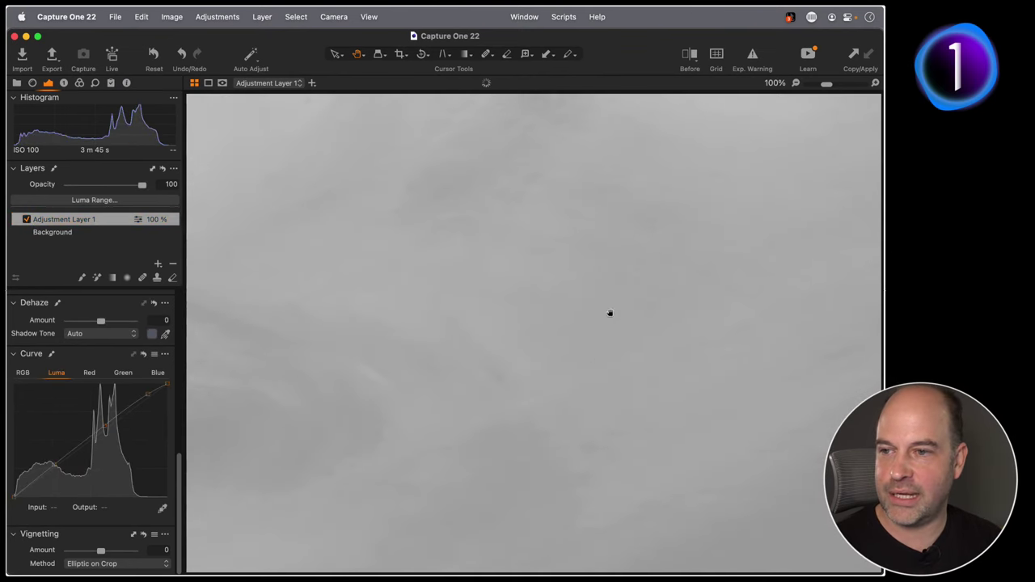
{"action": "scroll", "coordinate": [714, 398], "scroll_direction": "up", "scroll_amount": 5}
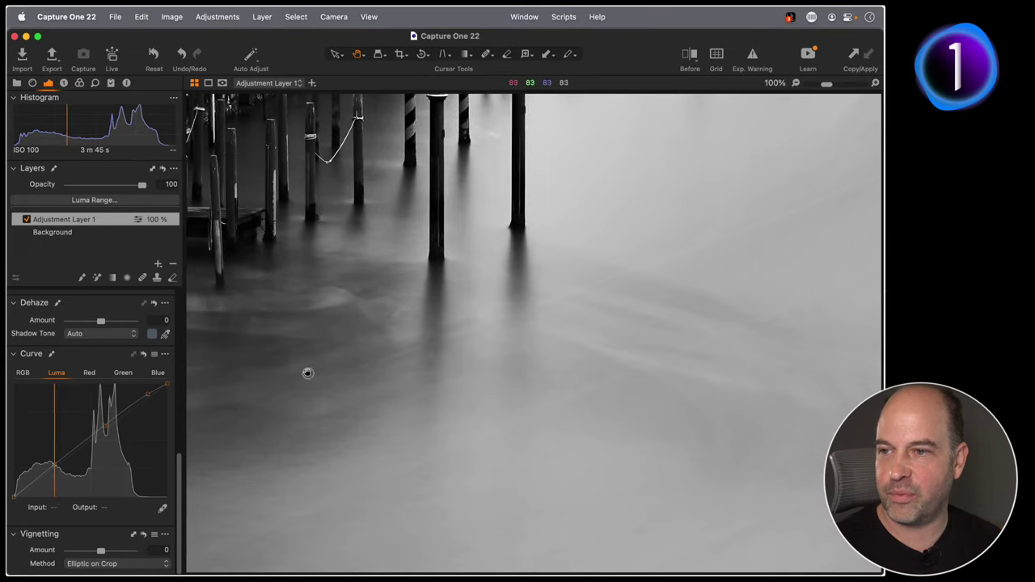
{"action": "scroll", "coordinate": [541, 363], "scroll_direction": "down", "scroll_amount": 5}
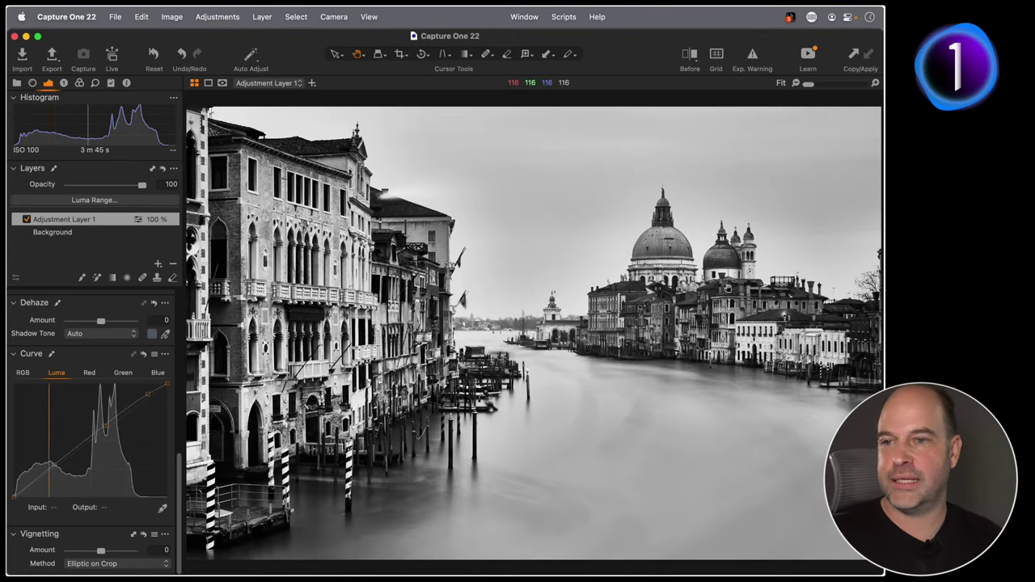
Rename Adjustment Layer 1 to 'Water' and bring up the layer's options.
{"action": "double_click", "coordinate": [86, 224]}
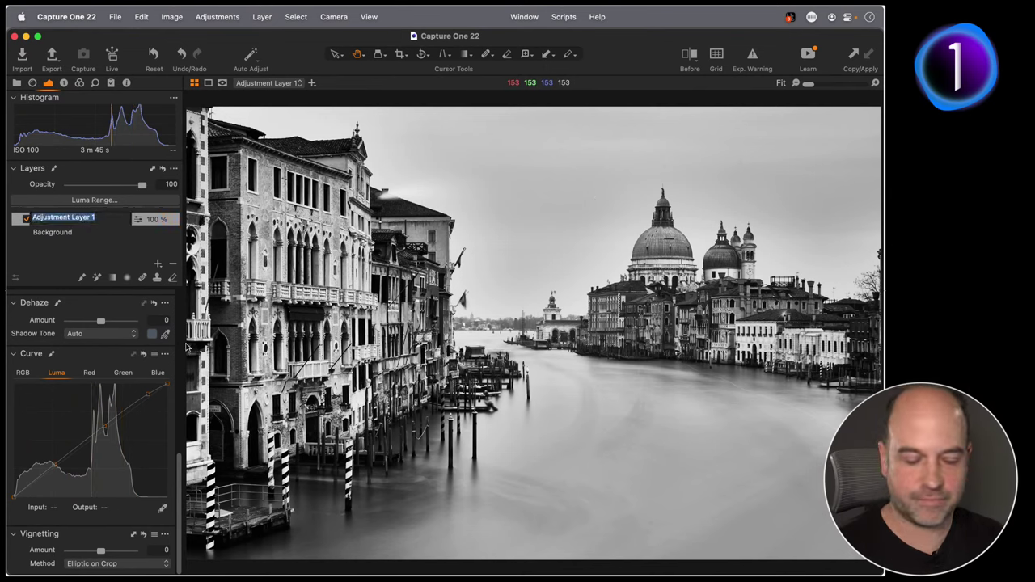
{"action": "type", "text": "Water"}
{"action": "key", "text": "Return"}
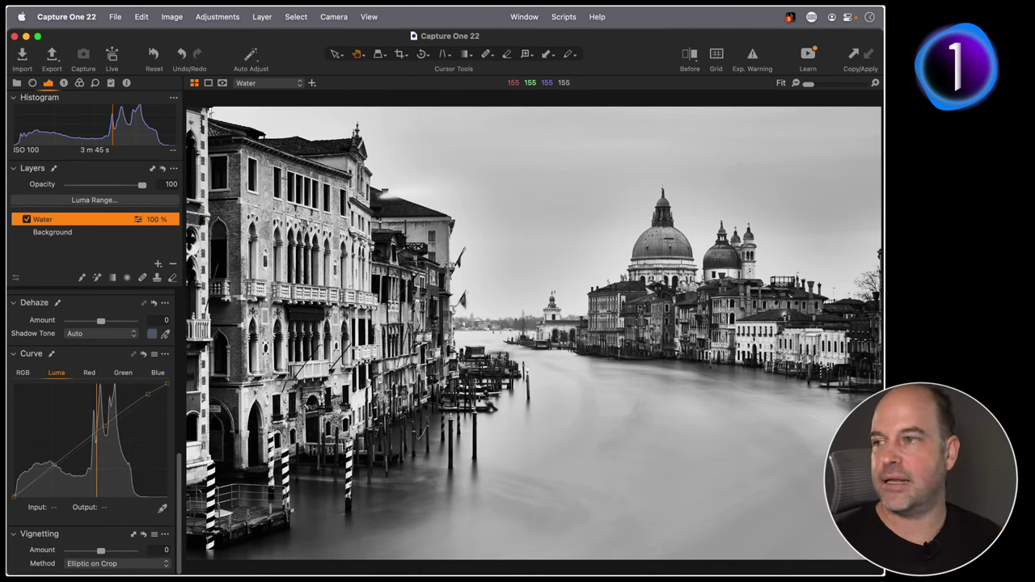
{"action": "right_click", "coordinate": [77, 220]}
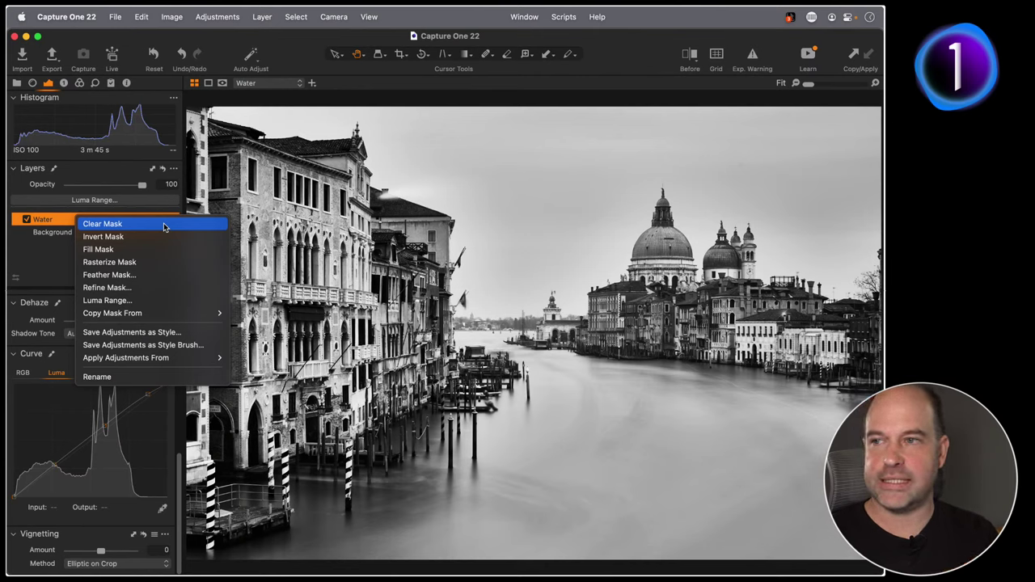
Clear the Water mask, enlarge and soften the brush, and test-paint the lower water.
{"action": "left_click", "coordinate": [165, 227]}
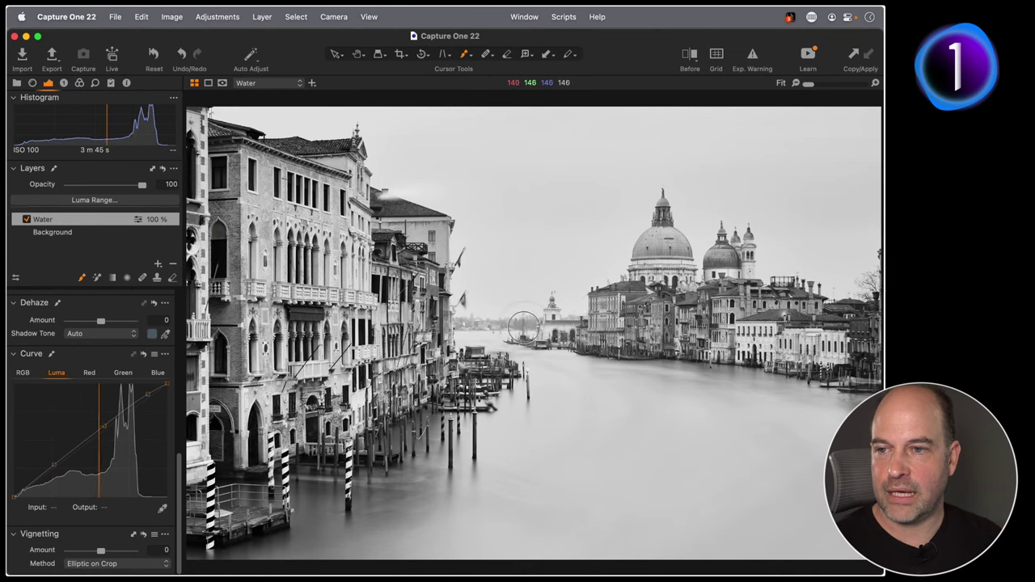
{"action": "right_click", "coordinate": [531, 343]}
{"action": "mouse_move", "coordinate": [531, 344]}
{"action": "left_mouse_down"}
{"action": "mouse_move", "coordinate": [508, 340]}
{"action": "mouse_move", "coordinate": [522, 331]}
{"action": "mouse_move", "coordinate": [500, 354]}
{"action": "left_mouse_up"}
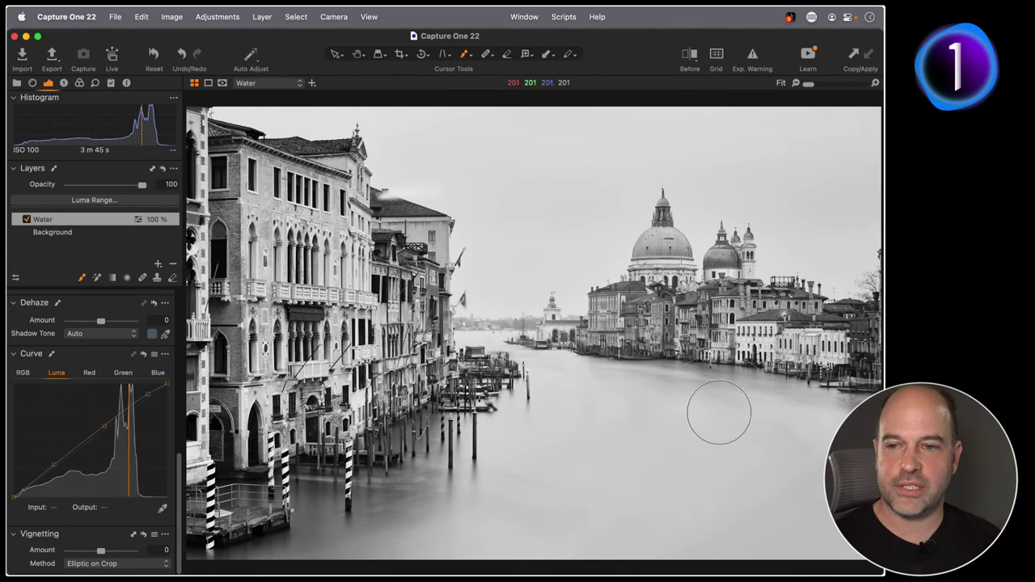
{"action": "mouse_move", "coordinate": [791, 428]}
{"action": "left_mouse_down"}
{"action": "mouse_move", "coordinate": [685, 408]}
{"action": "mouse_move", "coordinate": [806, 452]}
{"action": "mouse_move", "coordinate": [848, 503]}
{"action": "mouse_move", "coordinate": [731, 552]}
{"action": "mouse_move", "coordinate": [729, 515]}
{"action": "mouse_move", "coordinate": [774, 468]}
{"action": "mouse_move", "coordinate": [691, 459]}
{"action": "mouse_move", "coordinate": [686, 443]}
{"action": "mouse_move", "coordinate": [604, 431]}
{"action": "mouse_move", "coordinate": [580, 417]}
{"action": "mouse_move", "coordinate": [601, 395]}
{"action": "mouse_move", "coordinate": [485, 508]}
{"action": "mouse_move", "coordinate": [373, 543]}
{"action": "mouse_move", "coordinate": [434, 549]}
{"action": "mouse_move", "coordinate": [594, 504]}
{"action": "mouse_move", "coordinate": [631, 518]}
{"action": "left_mouse_up"}
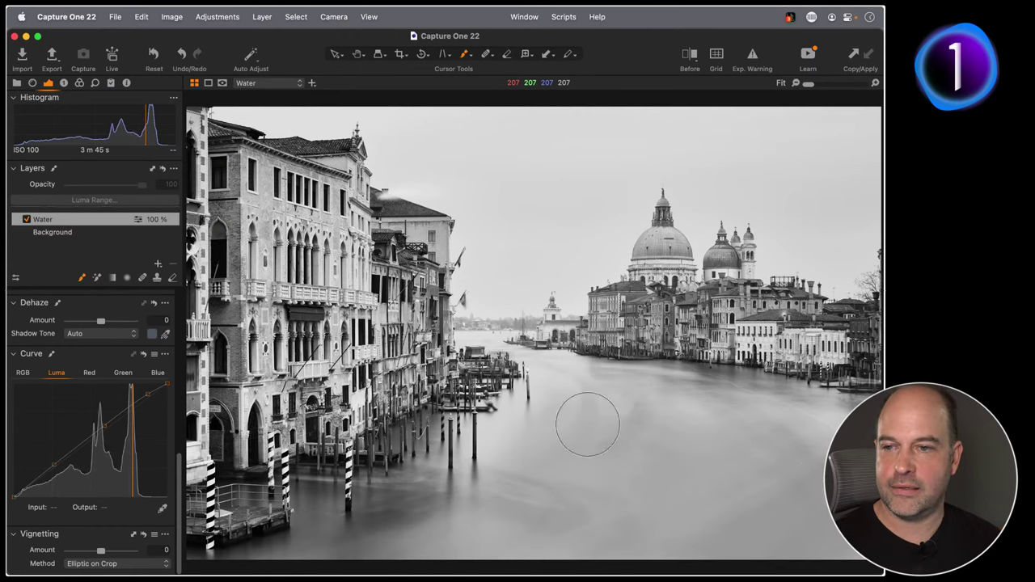
{"action": "mouse_move", "coordinate": [556, 437]}
{"action": "left_mouse_down"}
{"action": "mouse_move", "coordinate": [508, 429]}
{"action": "mouse_move", "coordinate": [530, 448]}
{"action": "mouse_move", "coordinate": [437, 520]}
{"action": "mouse_move", "coordinate": [235, 566]}
{"action": "left_mouse_up"}
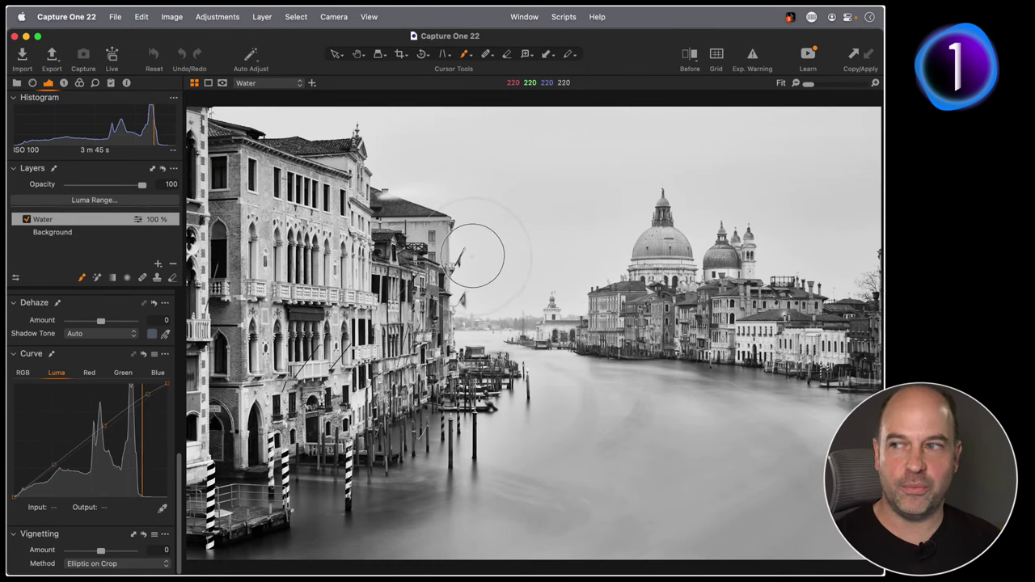
Clear the trial mask strokes and bring up the brush settings again.
{"action": "right_click", "coordinate": [79, 224]}
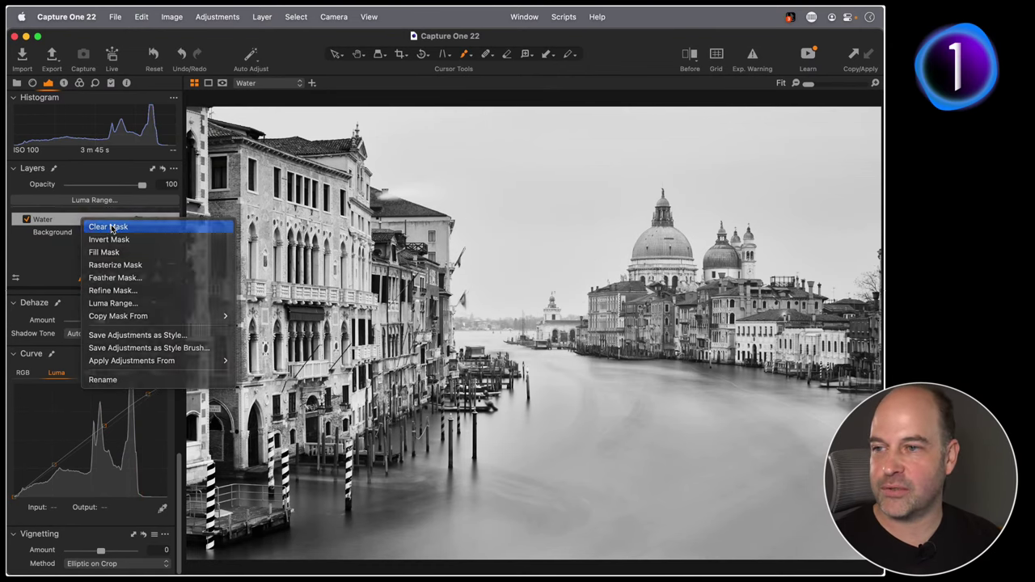
{"action": "left_click", "coordinate": [111, 227]}
{"action": "right_click", "coordinate": [648, 363]}
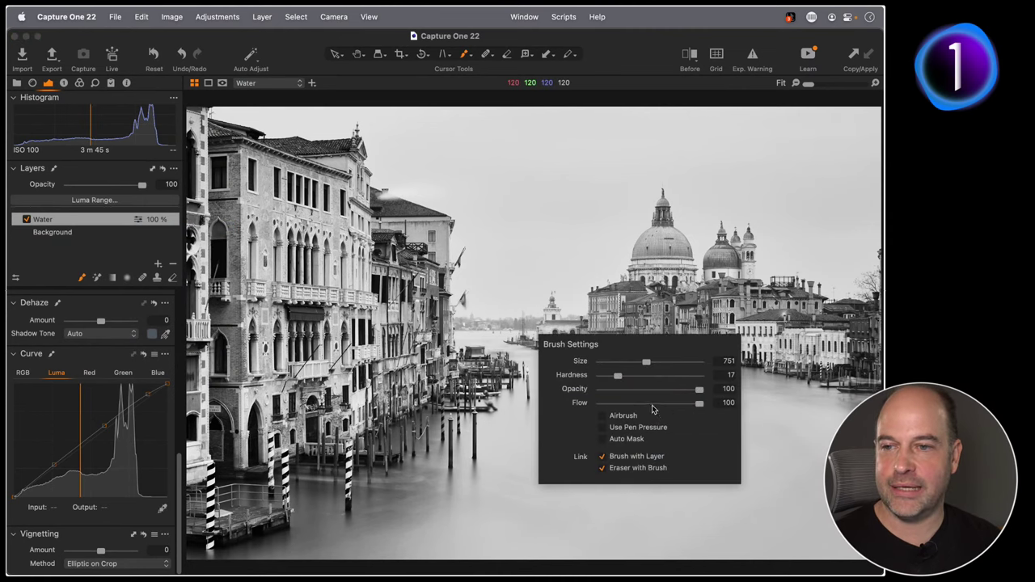
Set the brush to flow 4 and size 1062, then paint the Water mask across the canal.
{"action": "left_click_drag", "start_coordinate": [604, 408], "coordinate": [603, 403]}
{"action": "left_click_drag", "start_coordinate": [646, 362], "coordinate": [653, 362]}
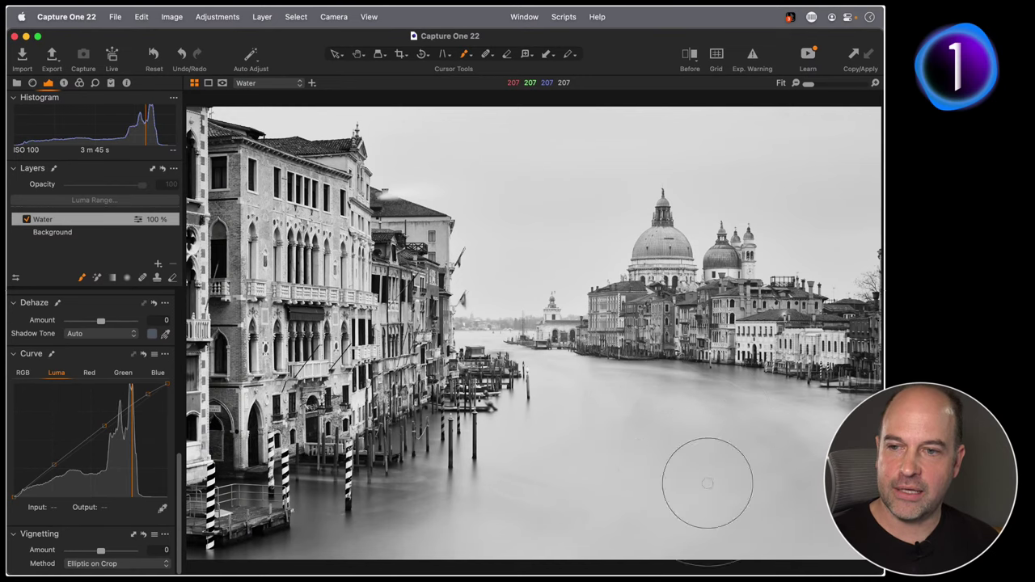
{"action": "mouse_move", "coordinate": [677, 507]}
{"action": "left_mouse_down"}
{"action": "mouse_move", "coordinate": [599, 535]}
{"action": "mouse_move", "coordinate": [554, 566]}
{"action": "mouse_move", "coordinate": [622, 416]}
{"action": "mouse_move", "coordinate": [753, 416]}
{"action": "mouse_move", "coordinate": [793, 562]}
{"action": "mouse_move", "coordinate": [528, 558]}
{"action": "mouse_move", "coordinate": [694, 531]}
{"action": "mouse_move", "coordinate": [716, 432]}
{"action": "mouse_move", "coordinate": [597, 400]}
{"action": "mouse_move", "coordinate": [716, 406]}
{"action": "left_mouse_up"}
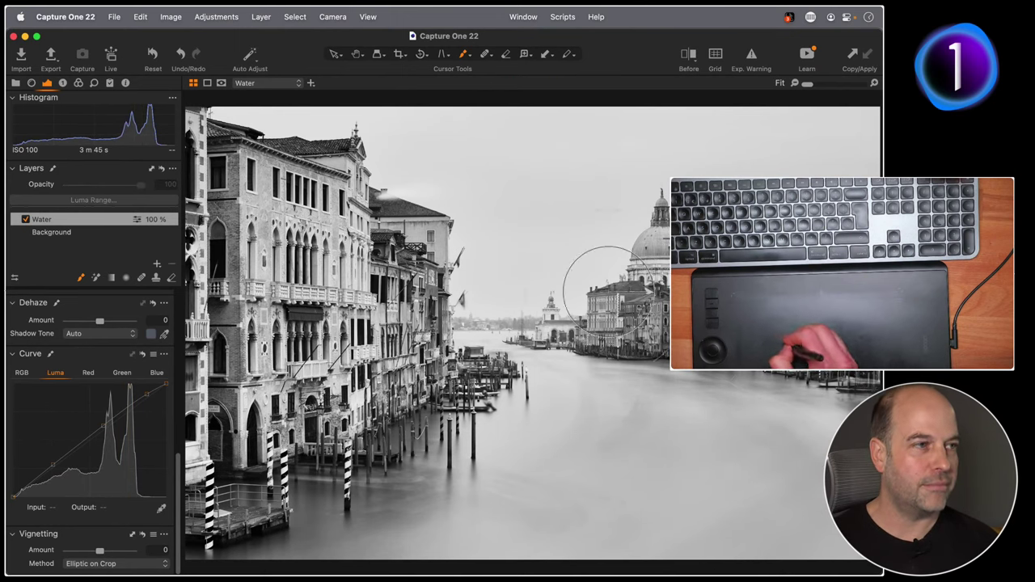
{"action": "left_click_drag", "start_coordinate": [607, 275], "coordinate": [659, 259]}
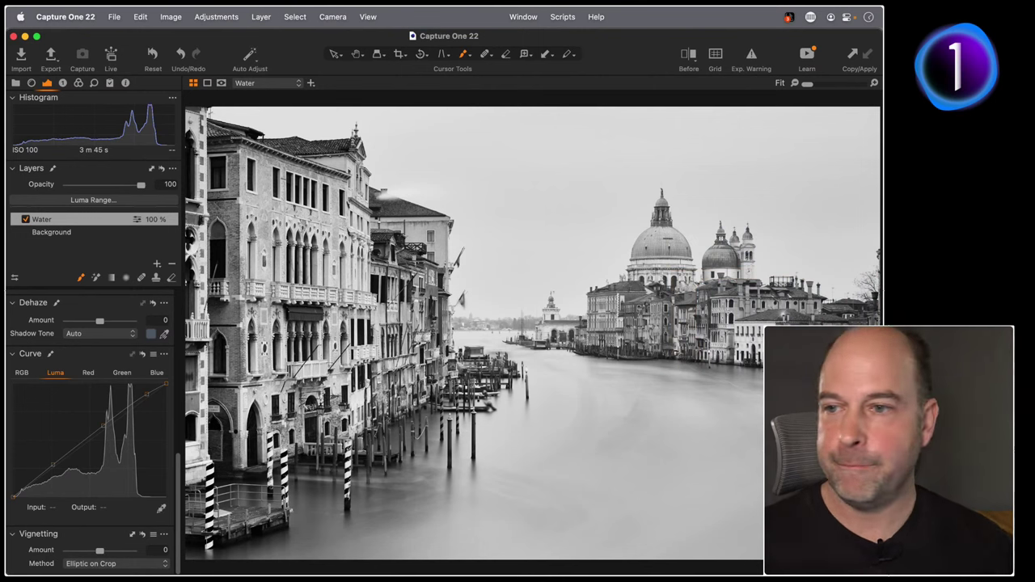
Check the Water mask as a grayscale image, return to the photo, and lower the layer's opacity to 78%.
{"action": "left_click", "coordinate": [27, 220]}
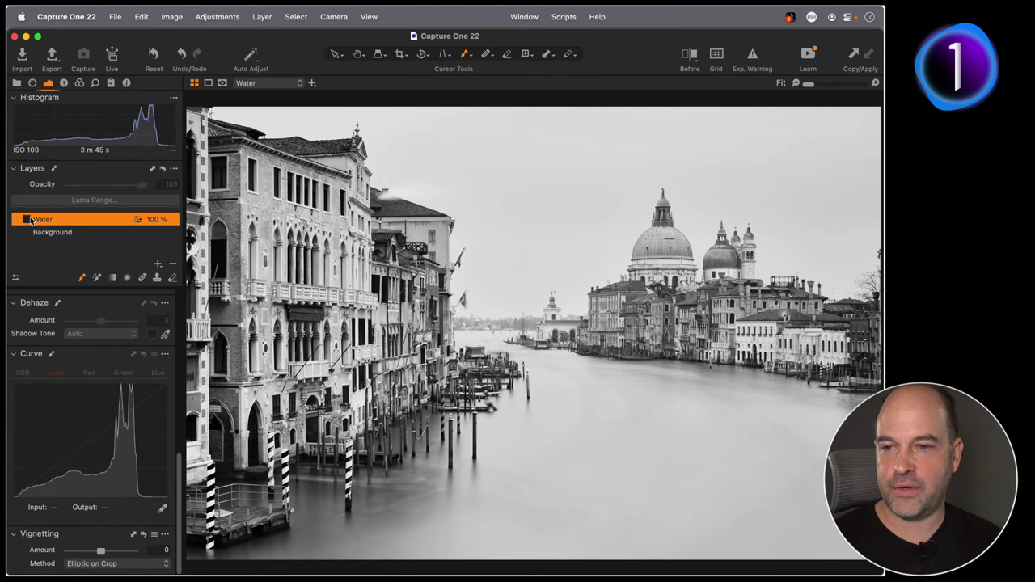
{"action": "left_click", "coordinate": [27, 221]}
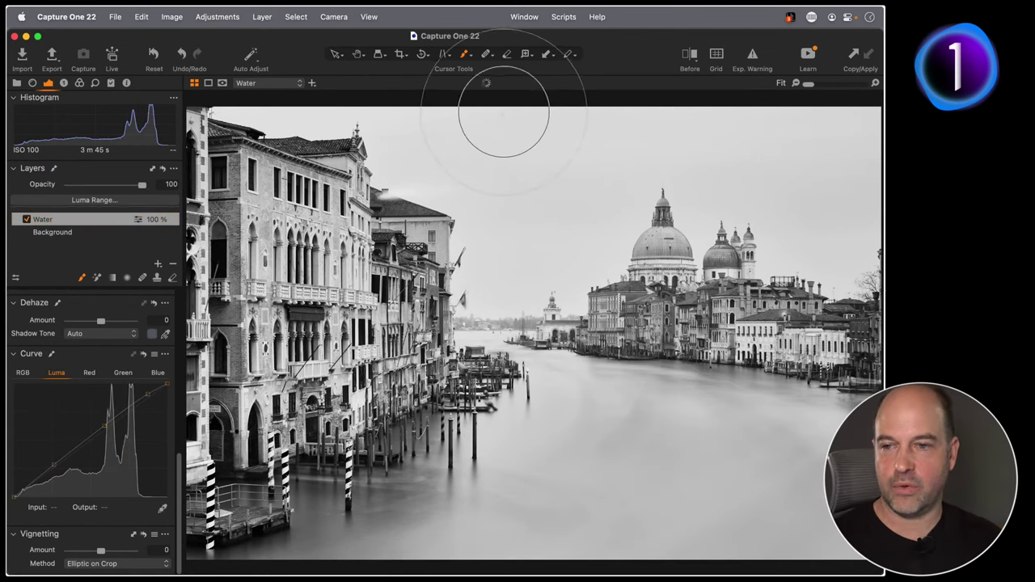
{"action": "key", "text": "m"}
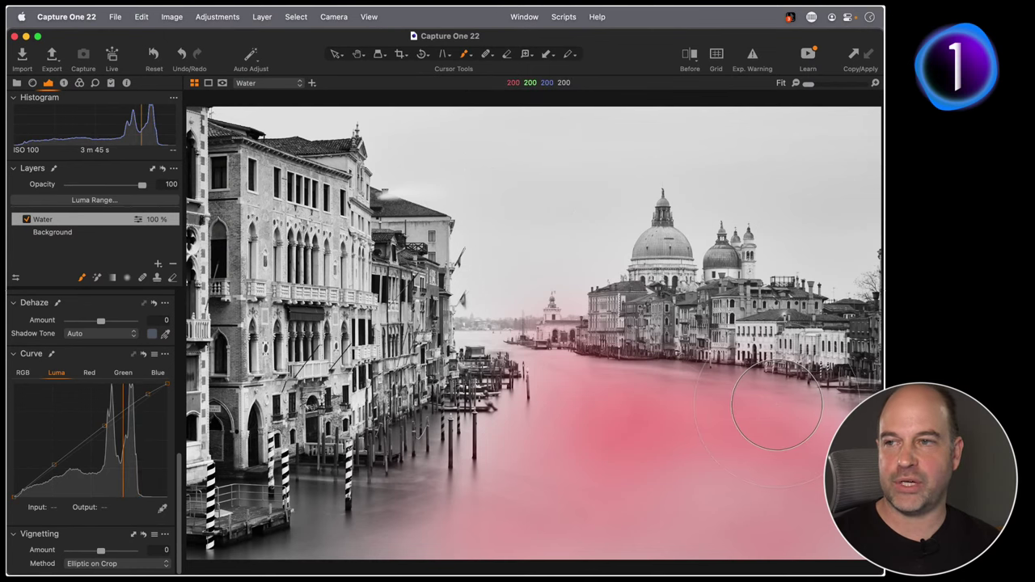
{"action": "left_click", "coordinate": [223, 84]}
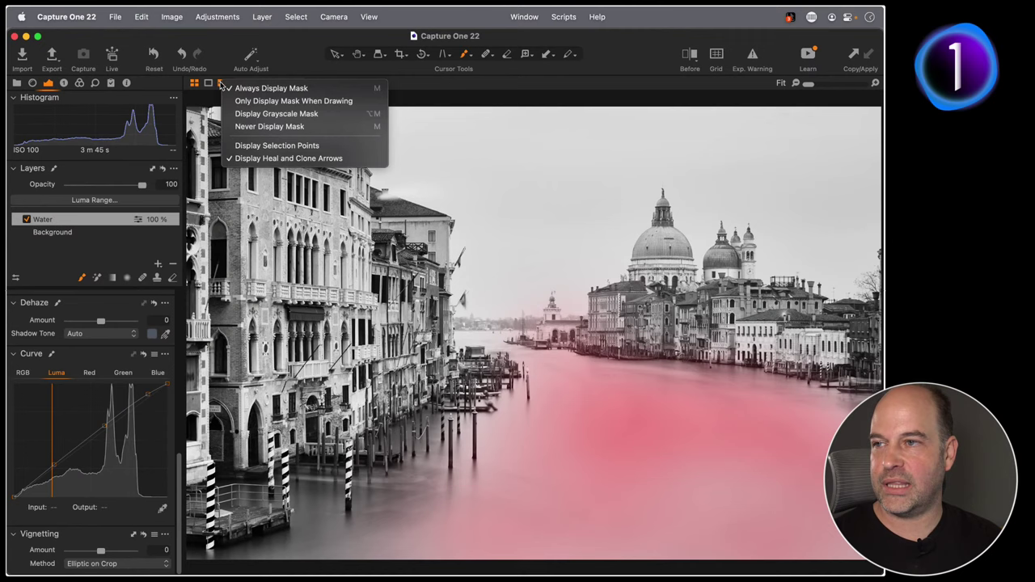
{"action": "left_click", "coordinate": [344, 117]}
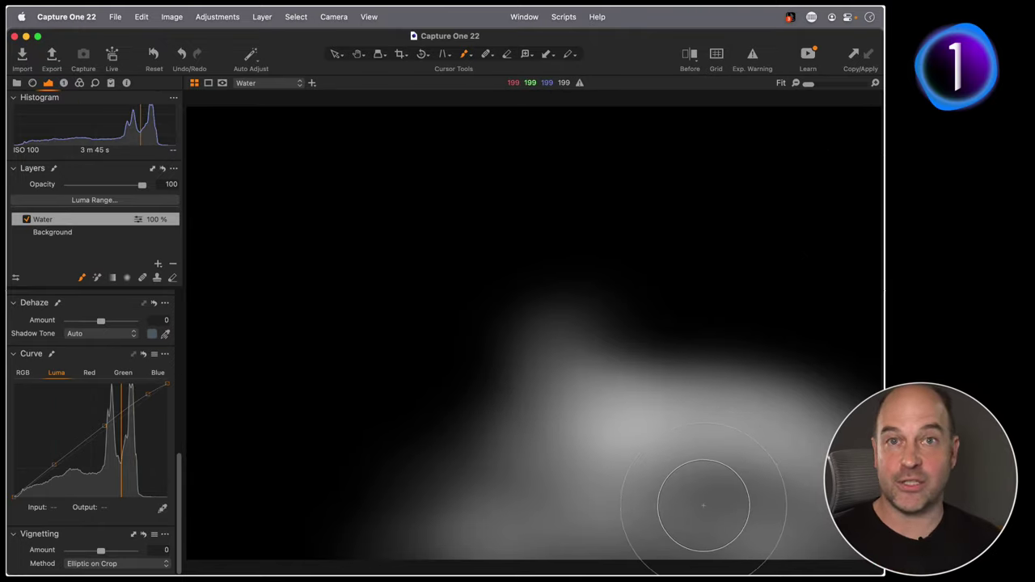
{"action": "key", "text": "alt+m"}
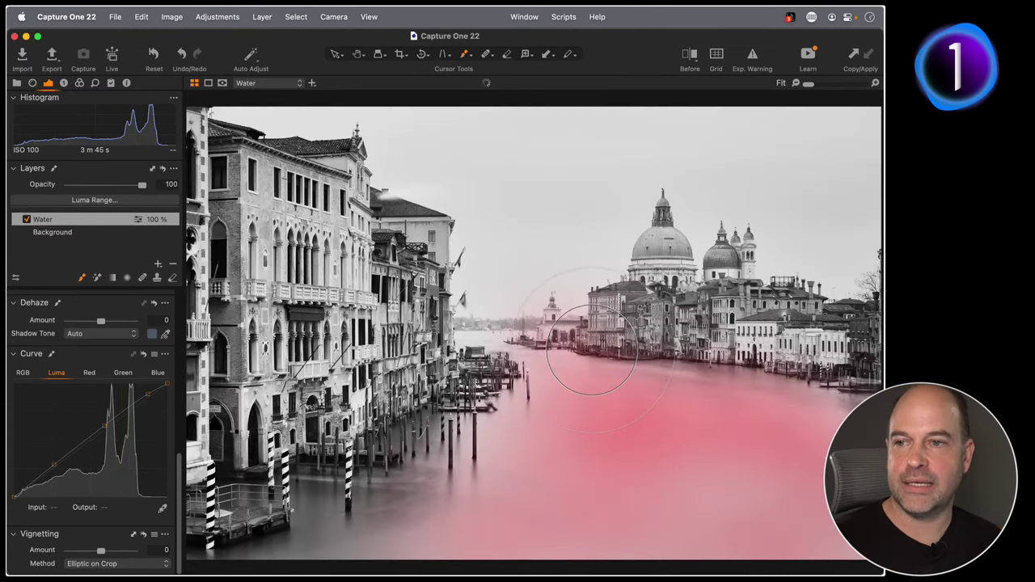
{"action": "mouse_move", "coordinate": [142, 188]}
{"action": "left_mouse_down"}
{"action": "mouse_move", "coordinate": [51, 188]}
{"action": "mouse_move", "coordinate": [156, 186]}
{"action": "mouse_move", "coordinate": [33, 186]}
{"action": "mouse_move", "coordinate": [122, 184]}
{"action": "left_mouse_up"}
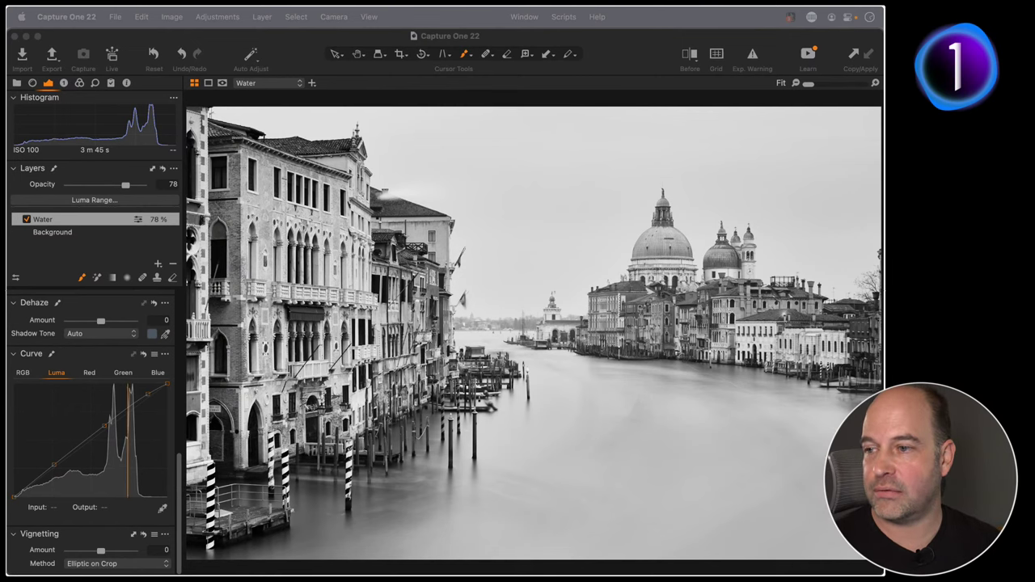
Show the Color tools scrolled up to Base Characteristics with the Film Standard curve.
{"action": "scroll", "coordinate": [93, 428], "scroll_direction": "up", "scroll_amount": 10}
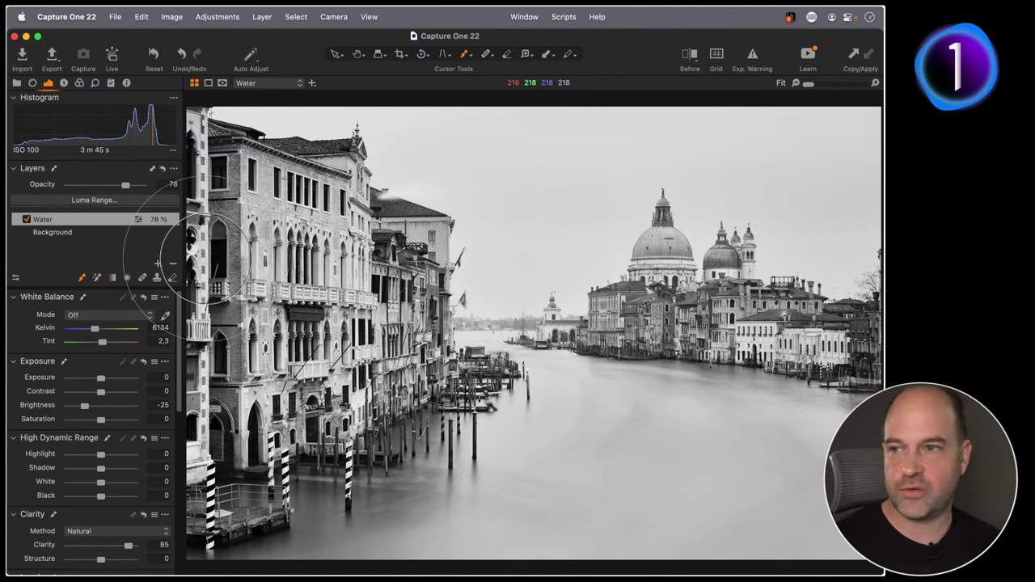
{"action": "left_click", "coordinate": [80, 83]}
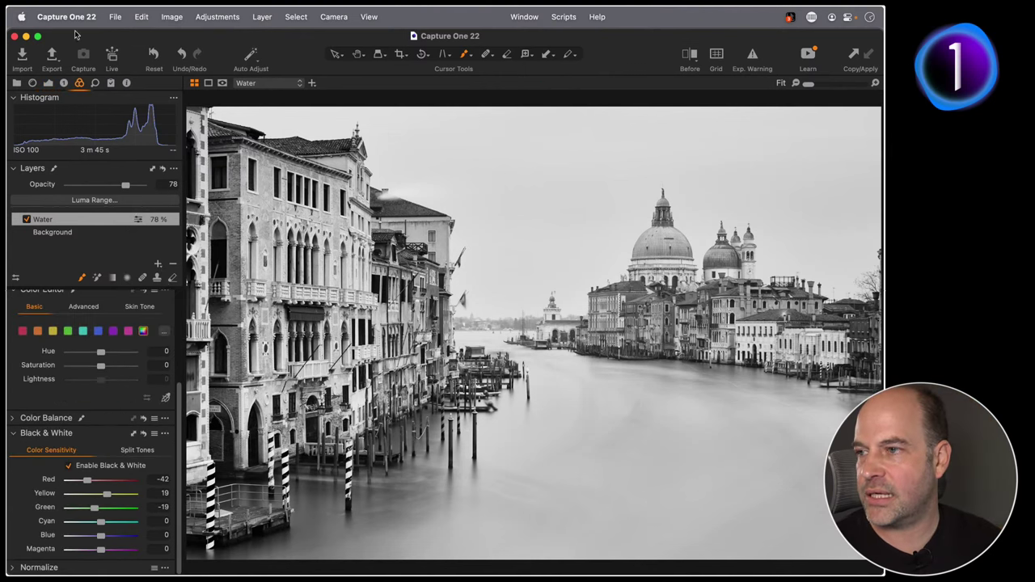
{"action": "scroll", "coordinate": [166, 356], "scroll_direction": "up", "scroll_amount": 4}
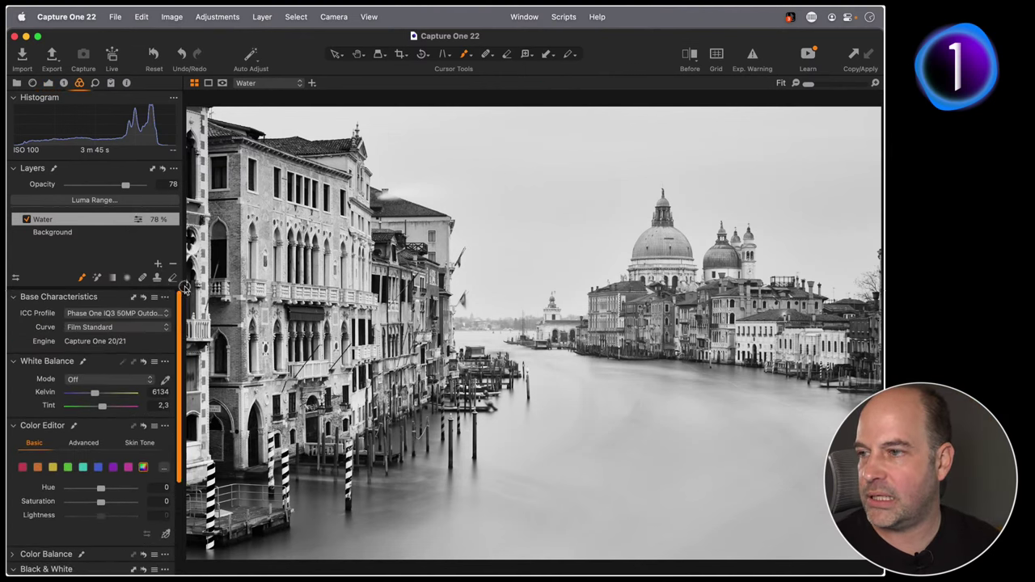
{"action": "left_click", "coordinate": [94, 330]}
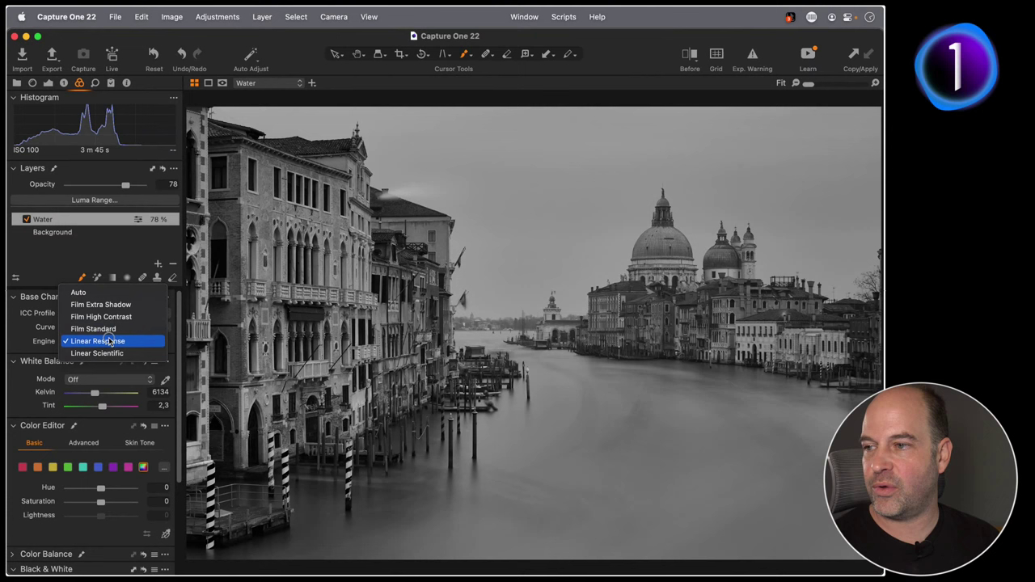
{"action": "left_click", "coordinate": [111, 342]}
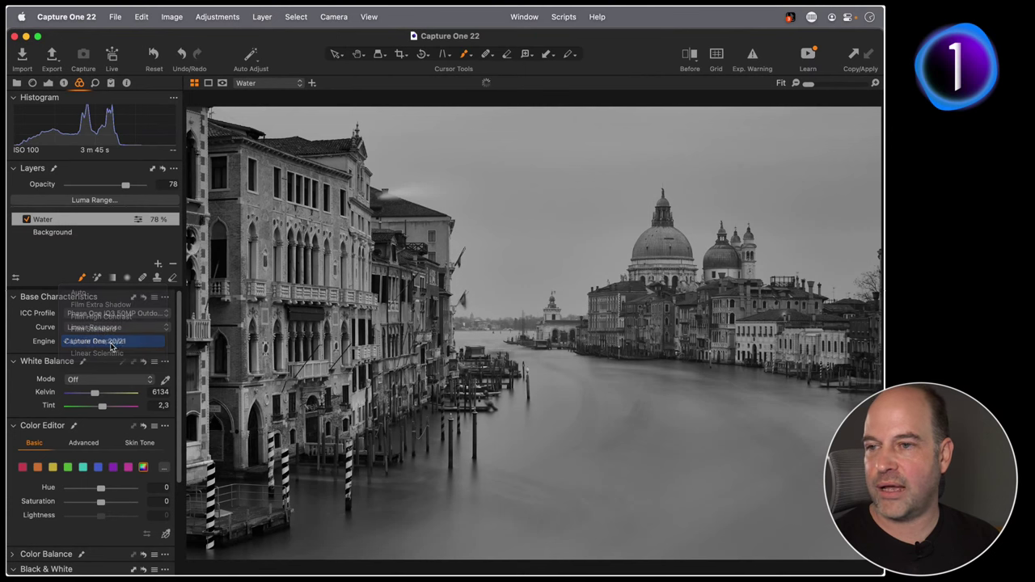
{"action": "left_click", "coordinate": [112, 328]}
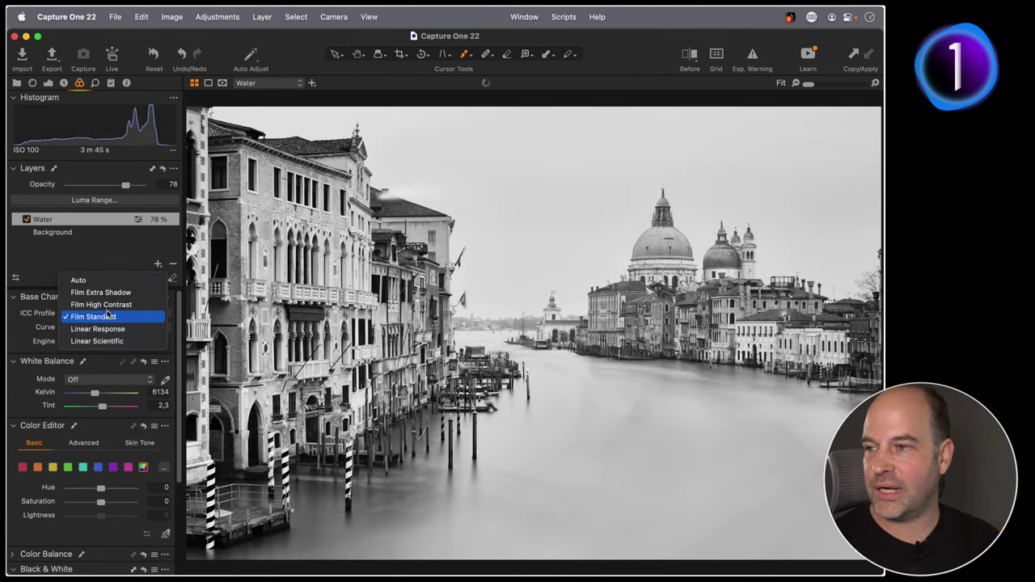
{"action": "left_click", "coordinate": [110, 317]}
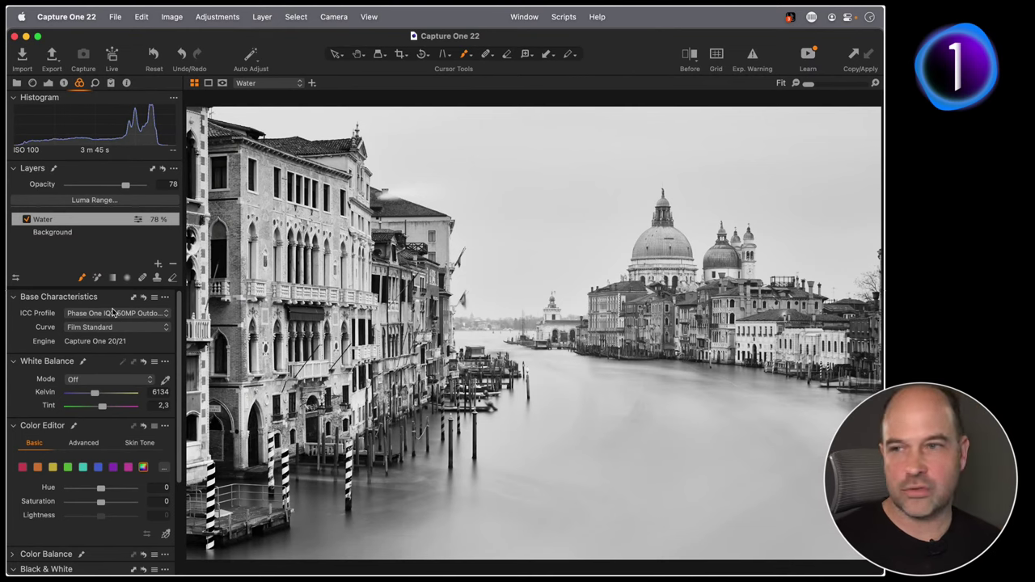
Zoom to 100% on the roofs, select the Background layer, and reset trial Black and Contrast changes.
{"action": "key", "text": "h"}
{"action": "left_click", "coordinate": [307, 150]}
{"action": "left_click_drag", "start_coordinate": [466, 277], "coordinate": [517, 263]}
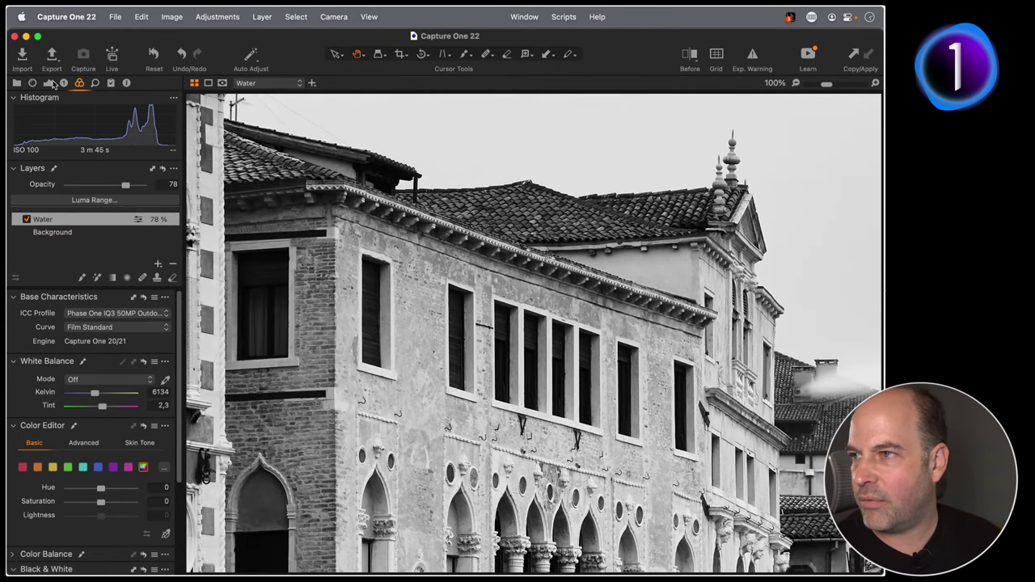
{"action": "left_click", "coordinate": [48, 84]}
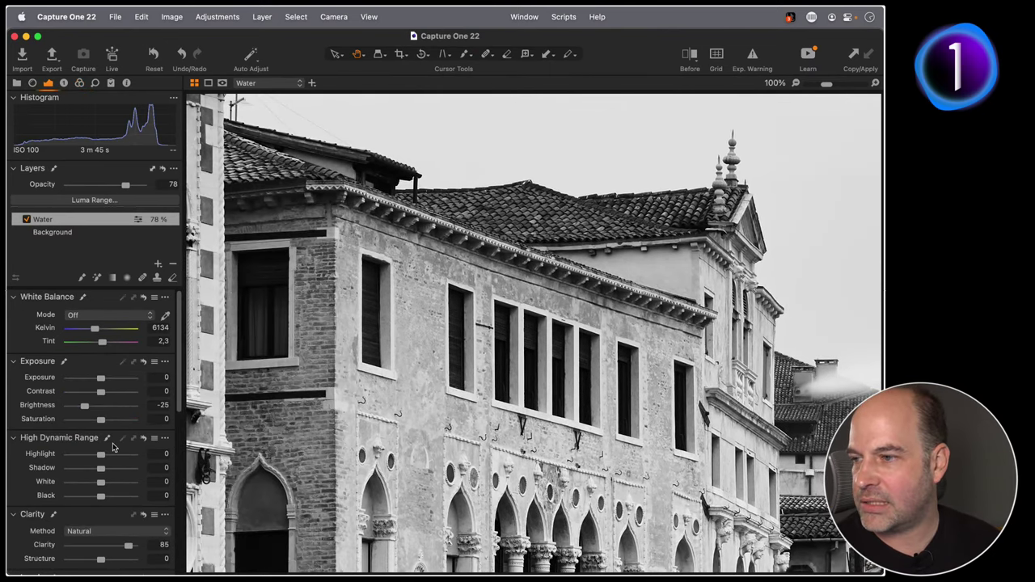
{"action": "scroll", "coordinate": [78, 448], "scroll_direction": "down", "scroll_amount": 2}
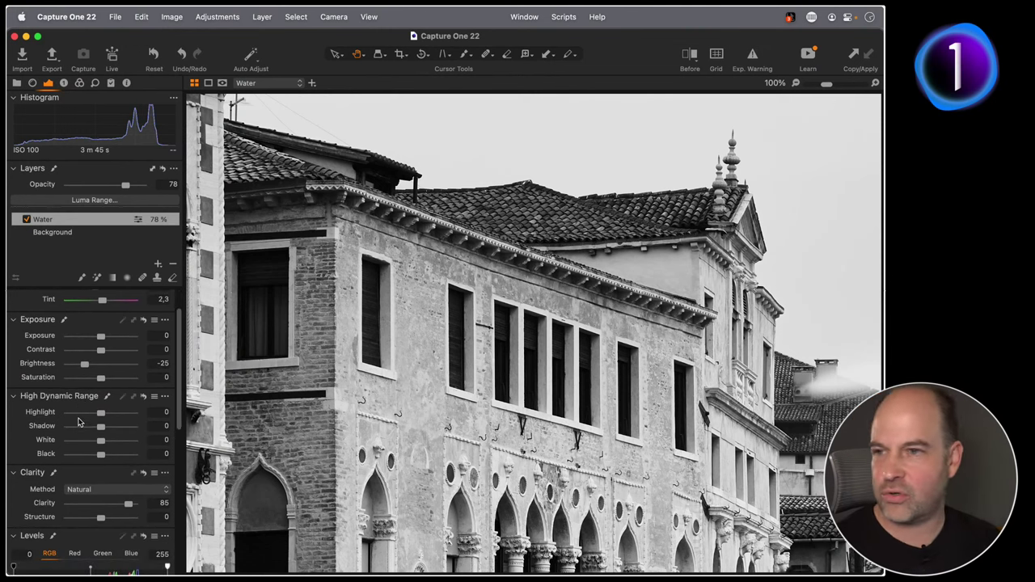
{"action": "left_click_drag", "start_coordinate": [101, 352], "coordinate": [114, 352]}
{"action": "left_click", "coordinate": [69, 234]}
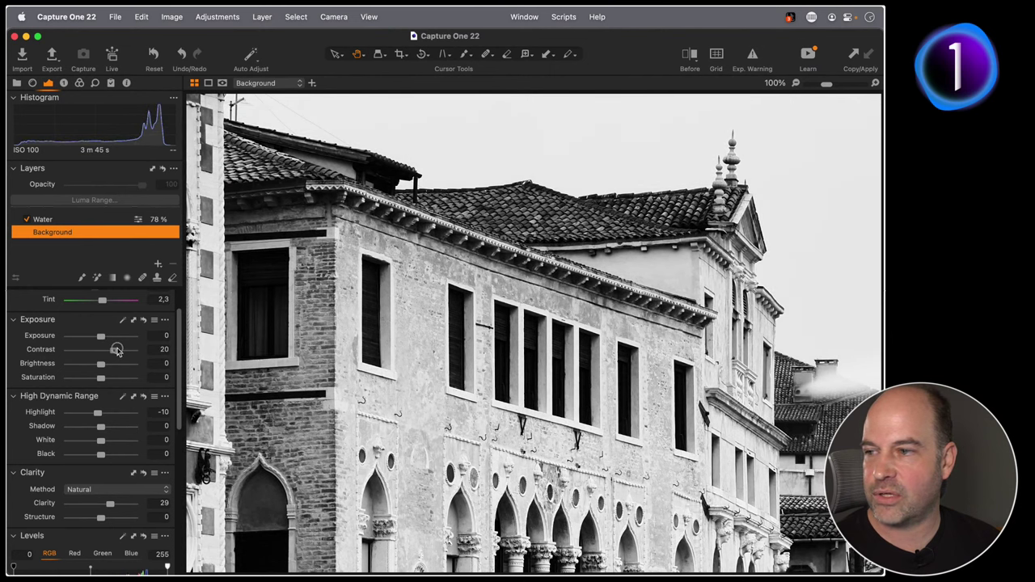
{"action": "left_click_drag", "start_coordinate": [100, 457], "coordinate": [113, 459]}
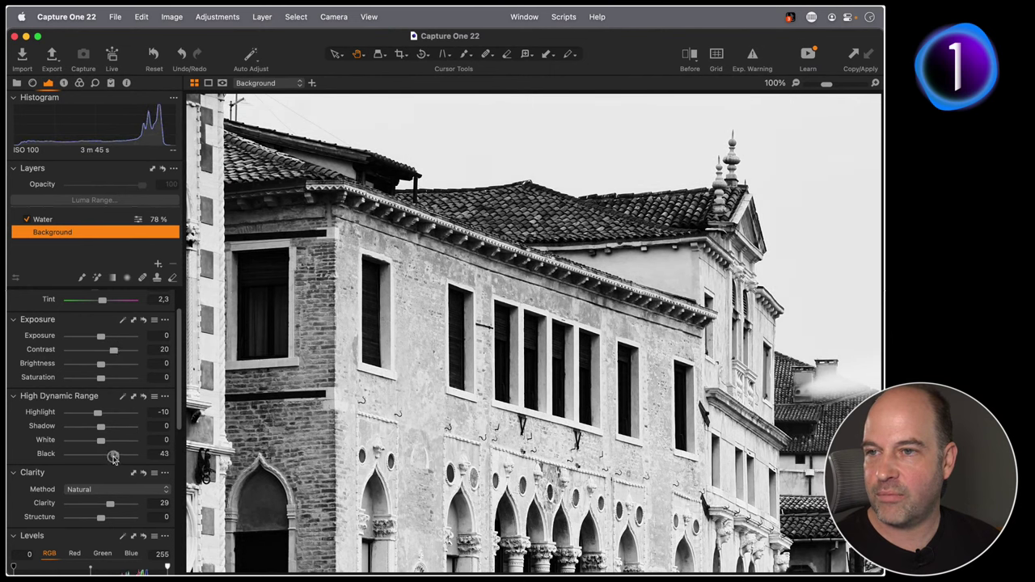
{"action": "double_click", "coordinate": [113, 457]}
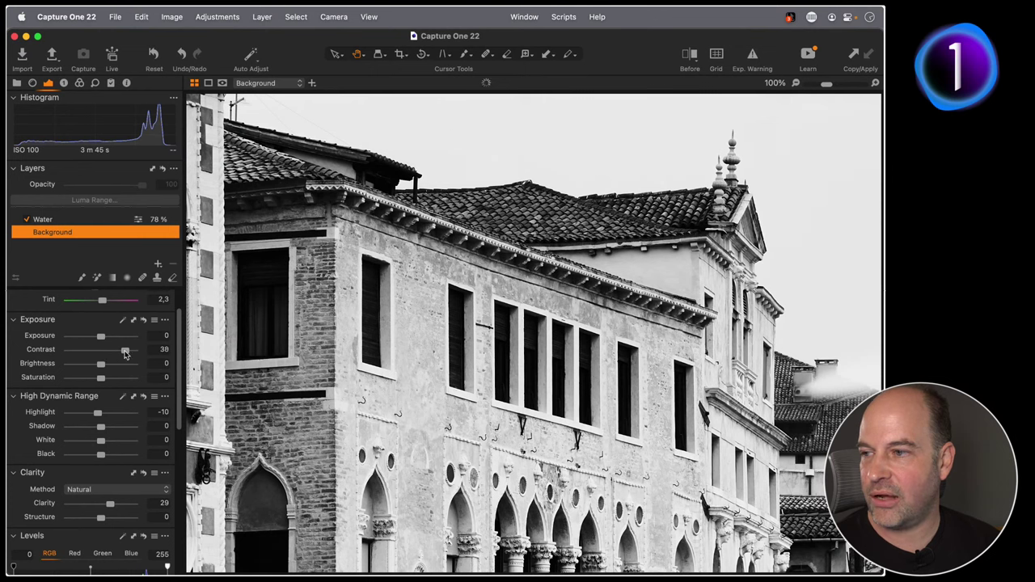
{"action": "double_click", "coordinate": [126, 351]}
{"action": "left_click_drag", "start_coordinate": [420, 342], "coordinate": [457, 335]}
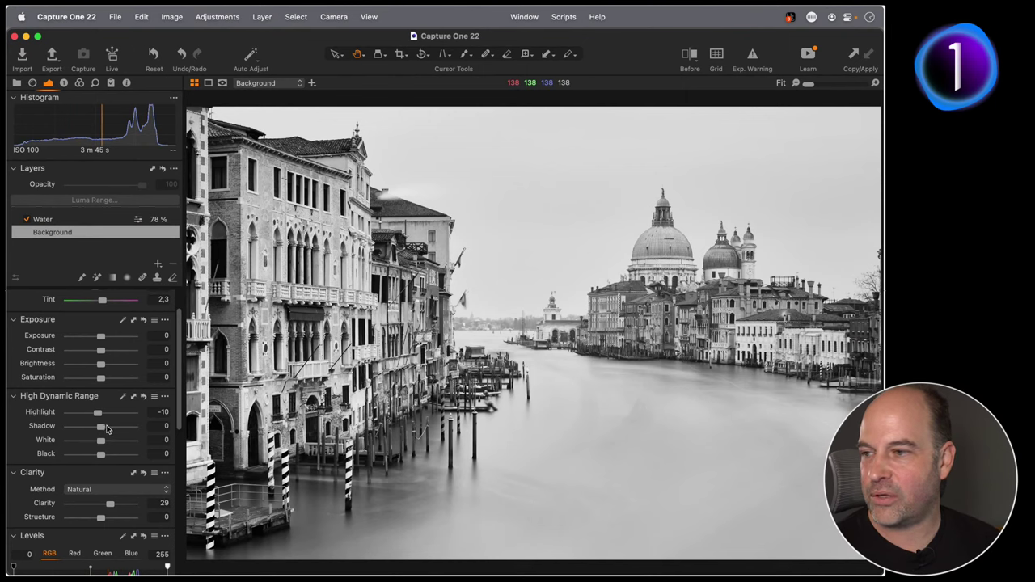
Set the Background layer's Shadow to 13 and check it at 100% on the roofline and chimney.
{"action": "left_click_drag", "start_coordinate": [102, 432], "coordinate": [91, 454]}
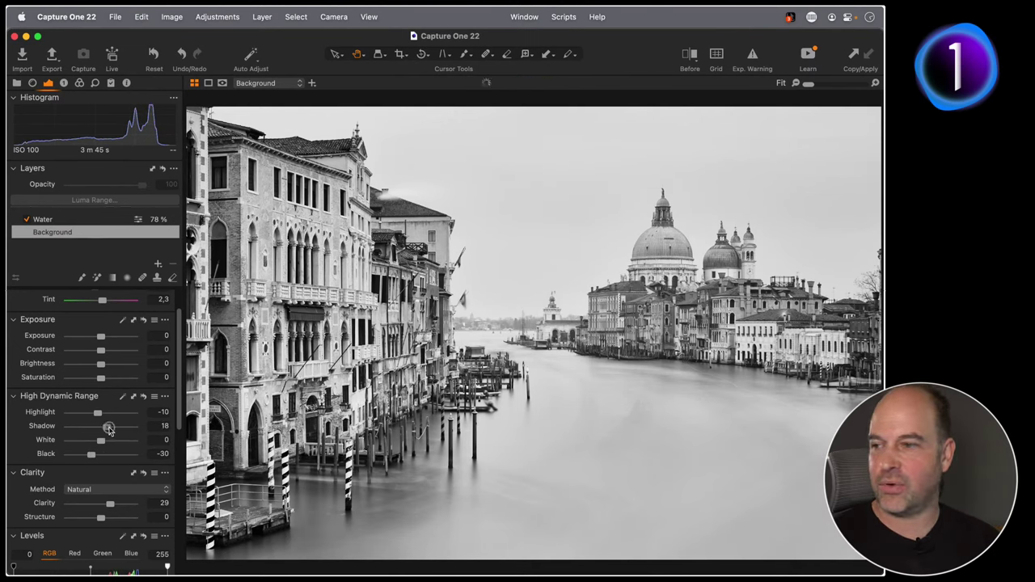
{"action": "left_click_drag", "start_coordinate": [113, 432], "coordinate": [94, 454]}
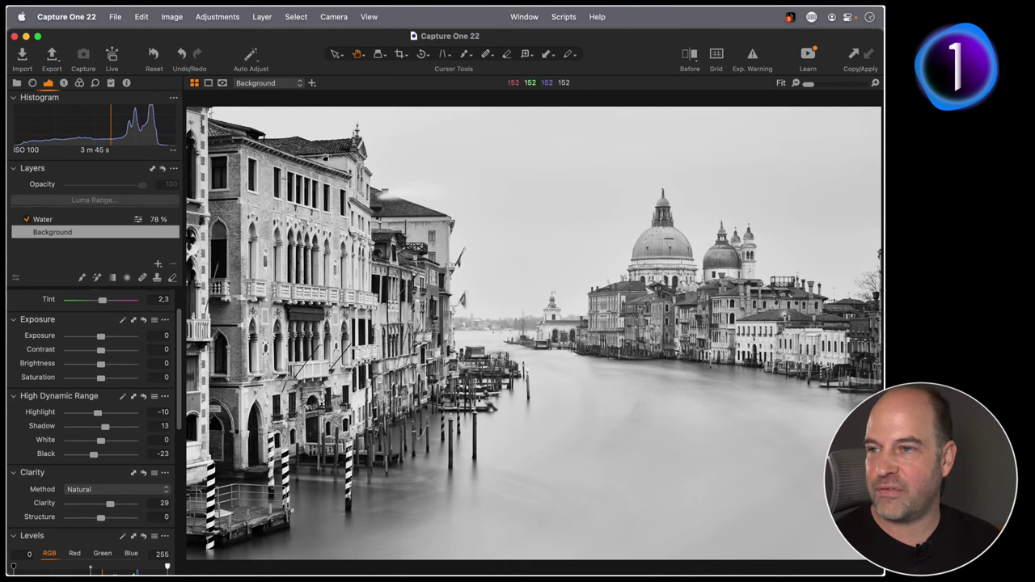
{"action": "left_click", "coordinate": [305, 150]}
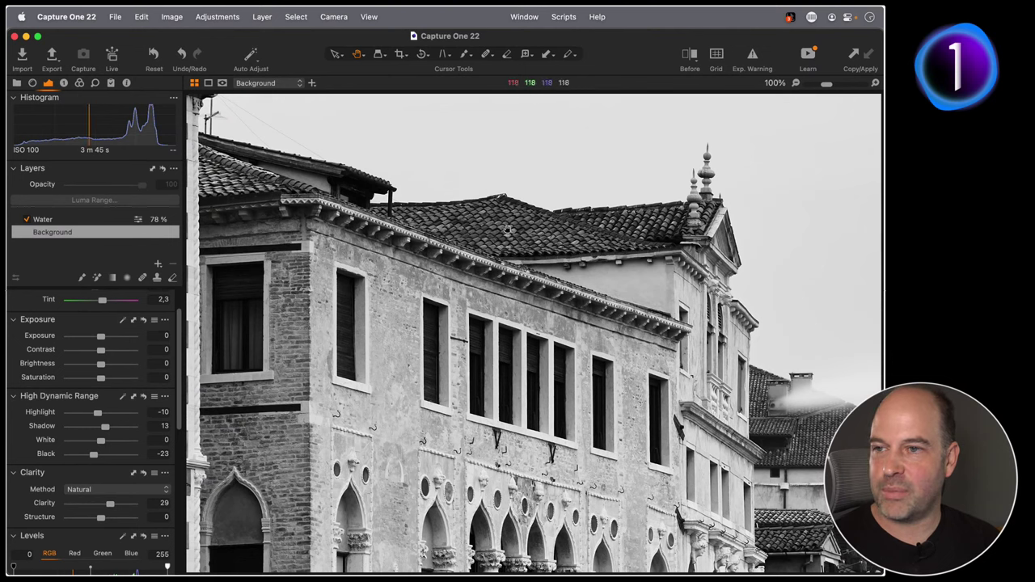
{"action": "double_click", "coordinate": [462, 231]}
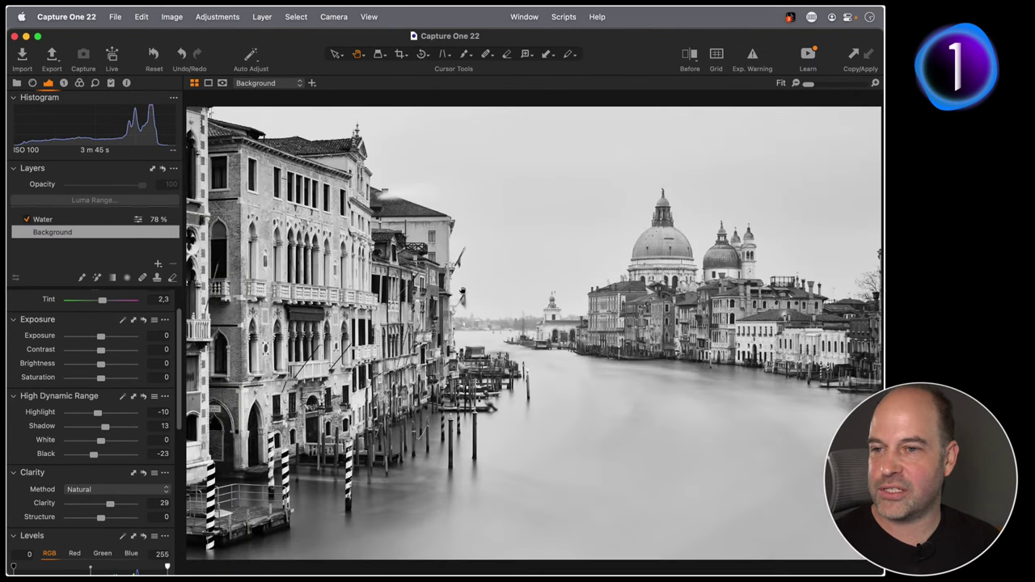
{"action": "double_click", "coordinate": [390, 200]}
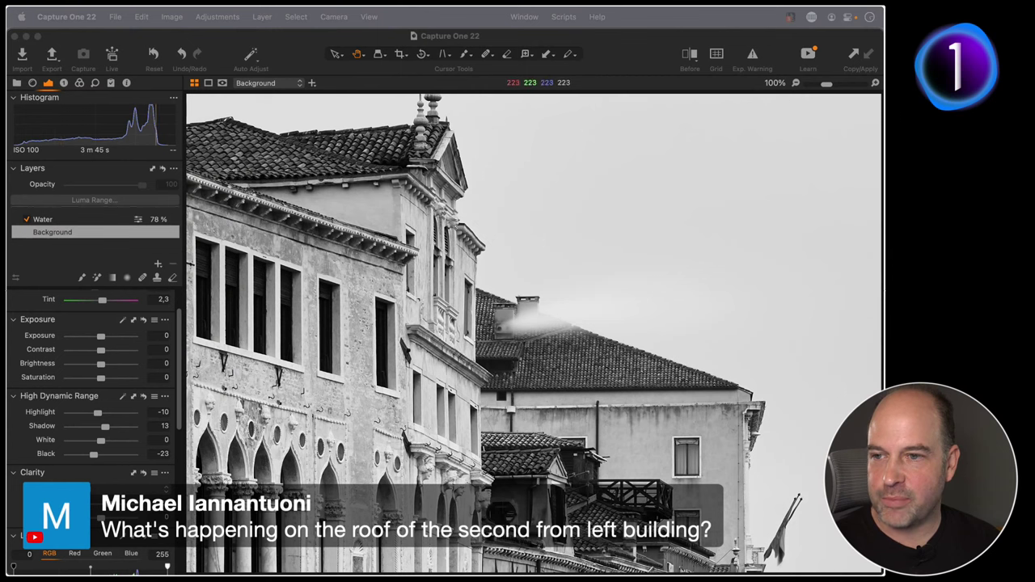
Fit the whole Venice photo and compare it against the unedited original in a Before split view.
{"action": "double_click", "coordinate": [384, 208]}
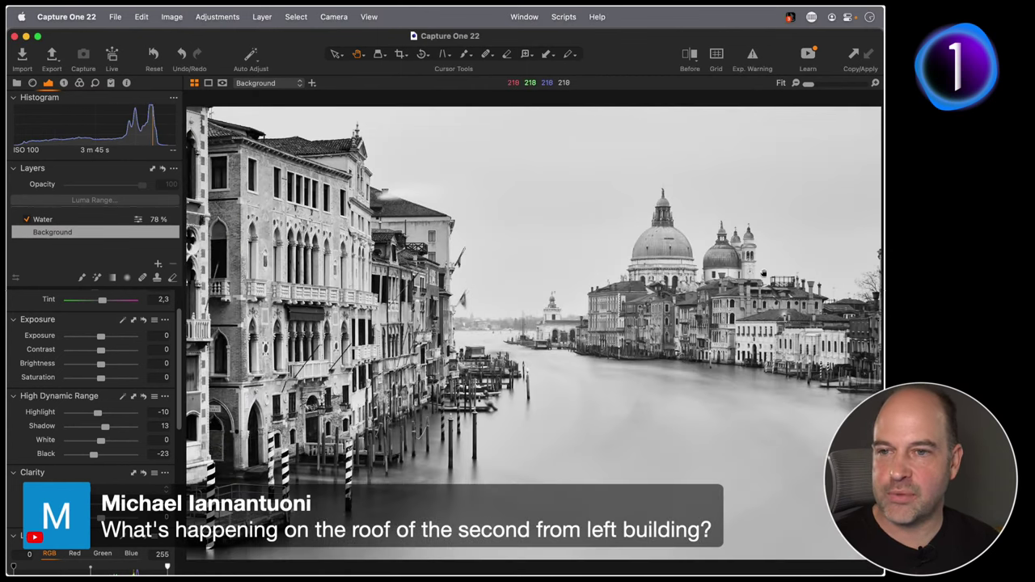
{"action": "left_click_drag", "start_coordinate": [694, 295], "coordinate": [676, 358]}
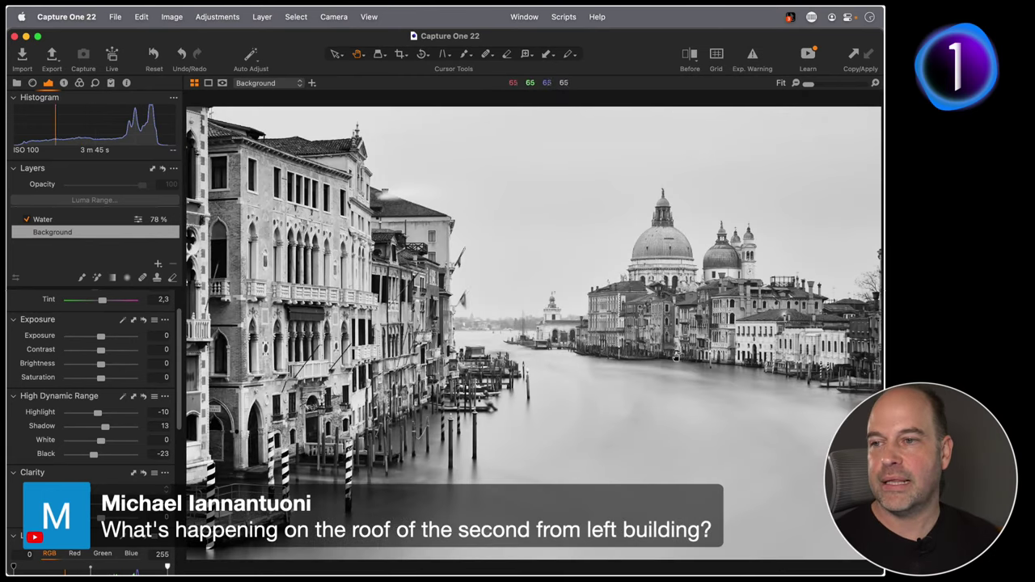
{"action": "left_click", "coordinate": [690, 54]}
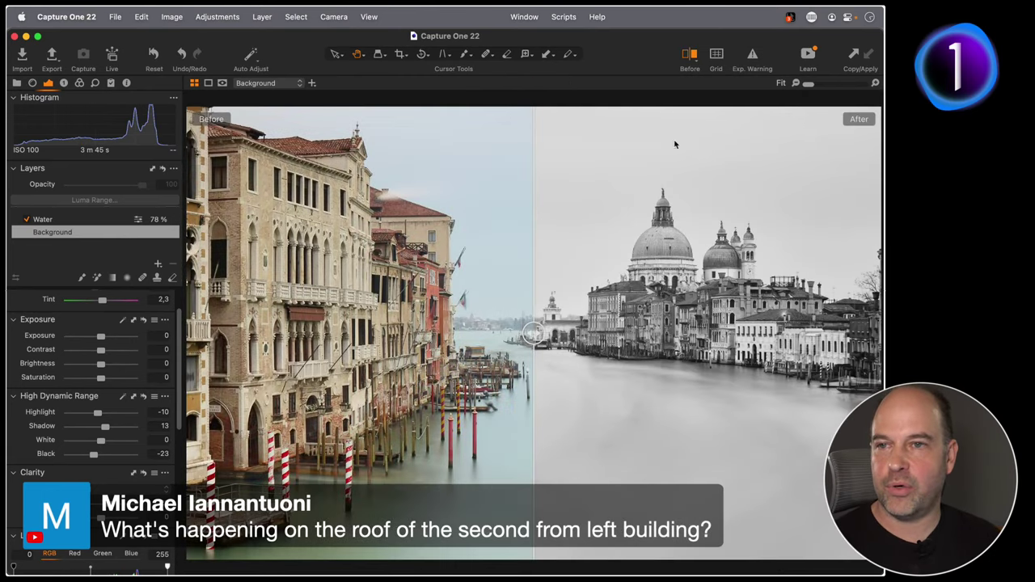
{"action": "left_click_drag", "start_coordinate": [531, 331], "coordinate": [567, 324]}
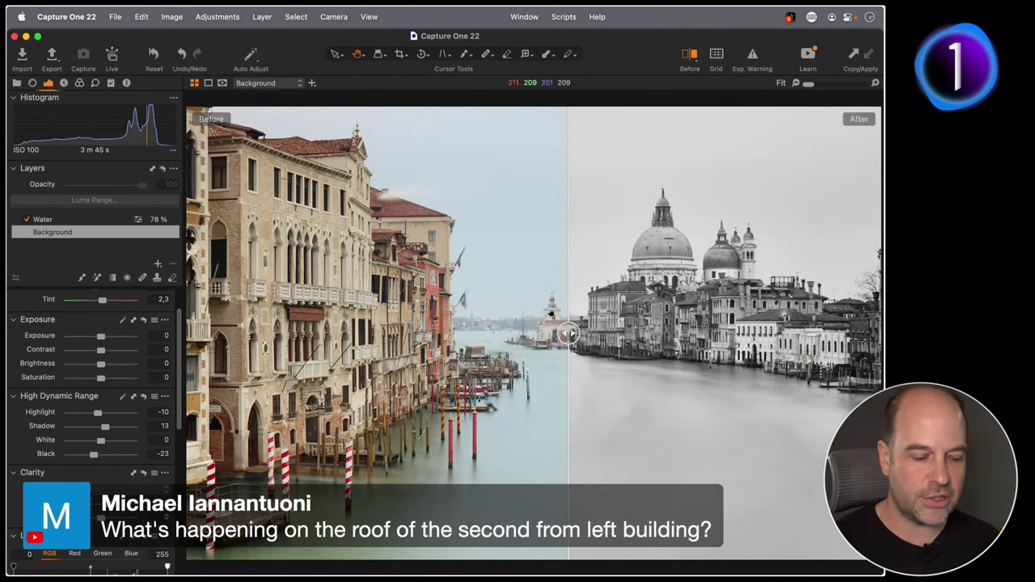
{"action": "key", "text": "y"}
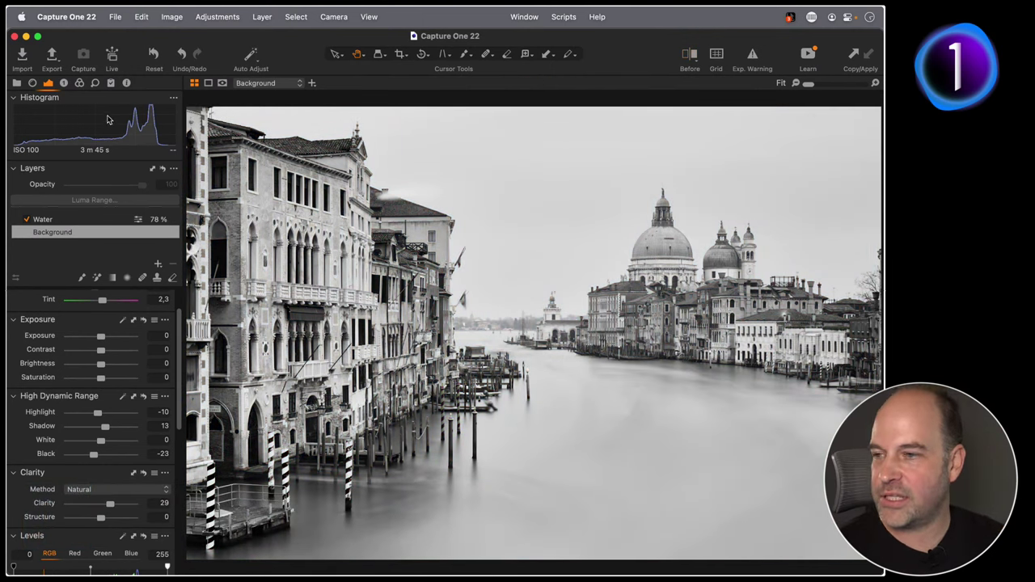
Warm the shadows toward yellow in the Color Balance tool.
{"action": "left_click", "coordinate": [79, 84]}
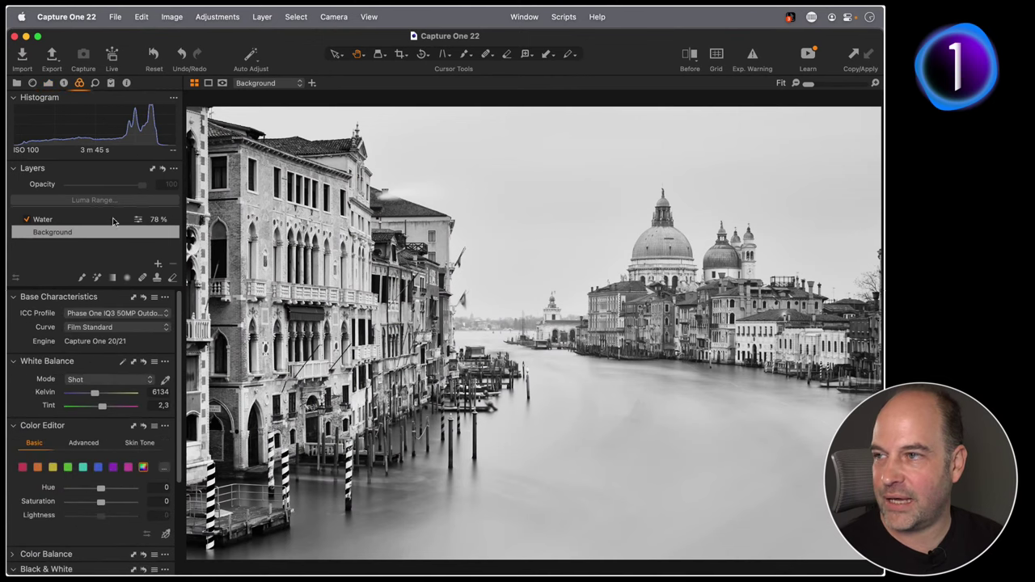
{"action": "scroll", "coordinate": [98, 338], "scroll_direction": "down", "scroll_amount": 5}
{"action": "left_click", "coordinate": [13, 419]}
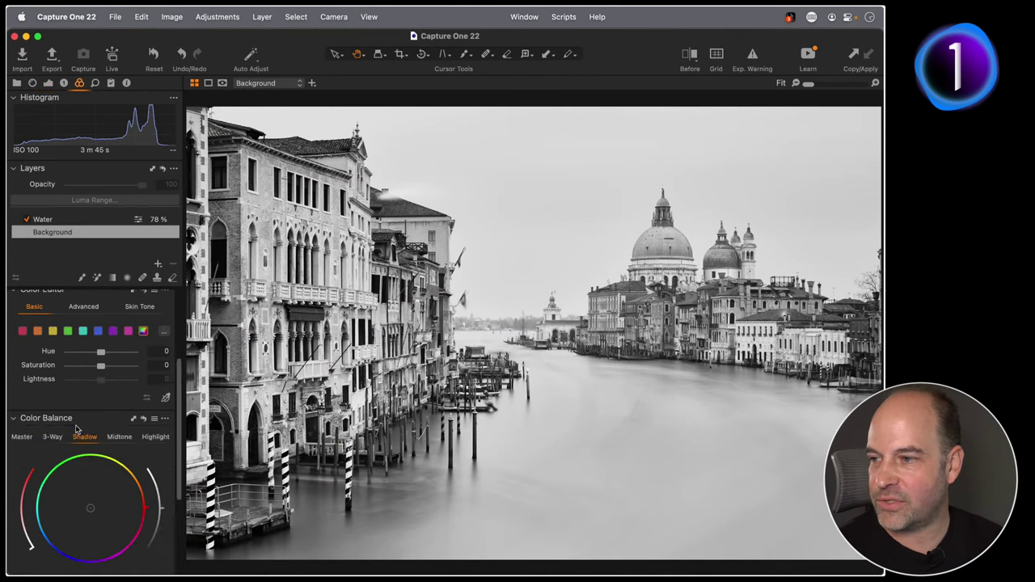
{"action": "scroll", "coordinate": [89, 364], "scroll_direction": "down", "scroll_amount": 3}
{"action": "left_click", "coordinate": [85, 325]}
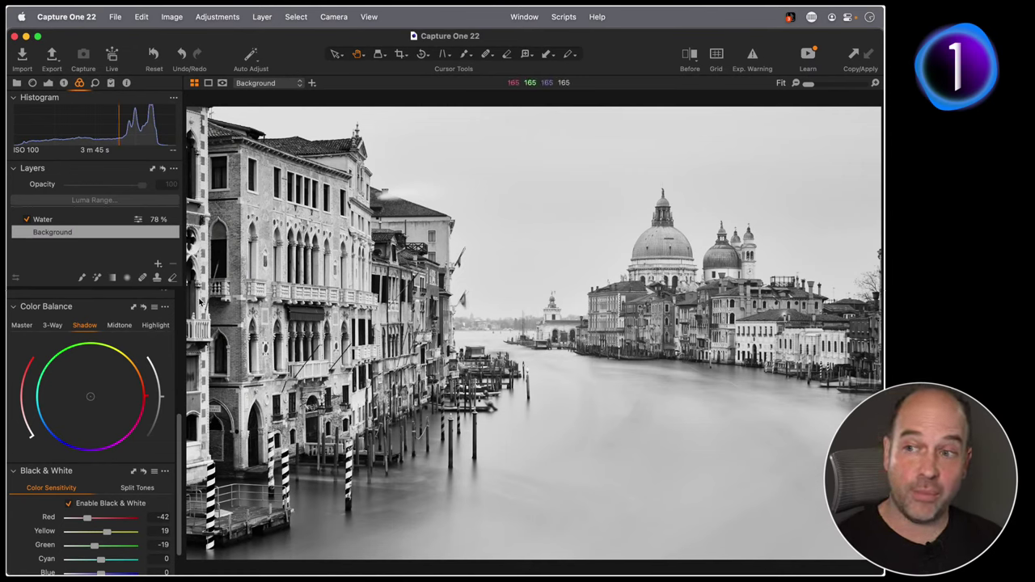
{"action": "left_click_drag", "start_coordinate": [90, 396], "coordinate": [110, 392]}
Give the highlights a warm tint, then show all 12 images as a grid.
{"action": "left_click", "coordinate": [120, 325]}
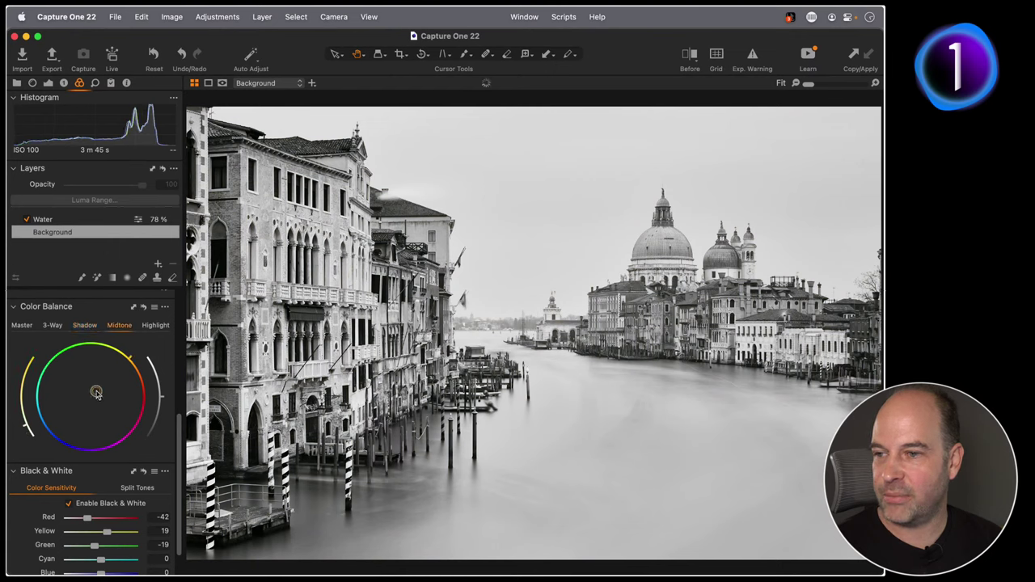
{"action": "left_click", "coordinate": [89, 326]}
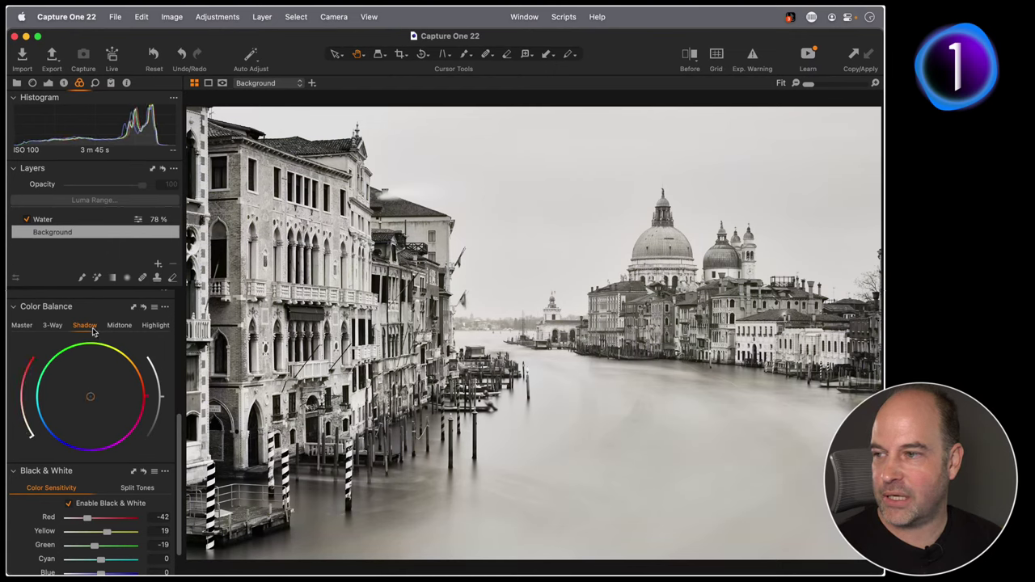
{"action": "left_click", "coordinate": [152, 327]}
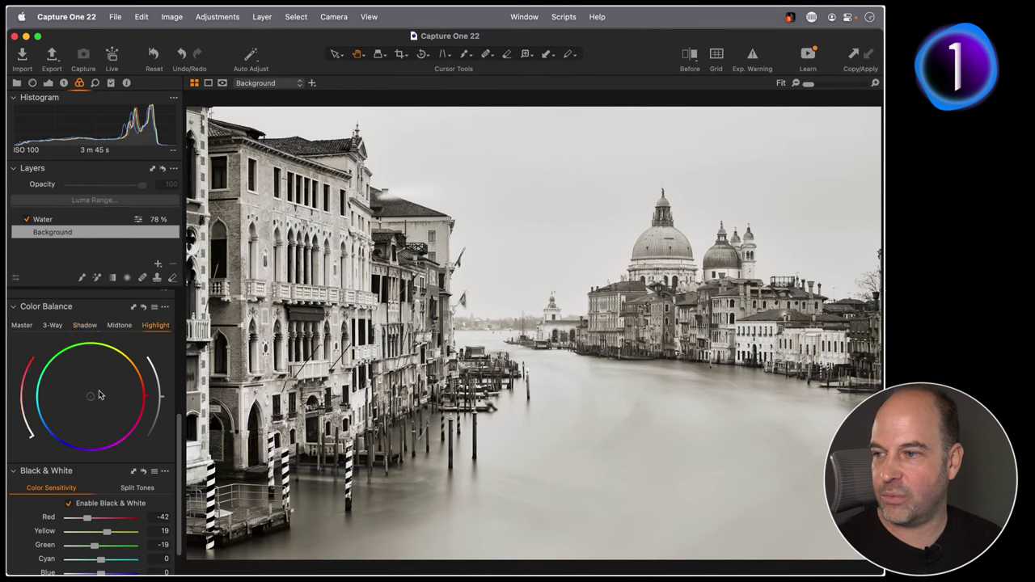
{"action": "left_click_drag", "start_coordinate": [100, 395], "coordinate": [97, 390]}
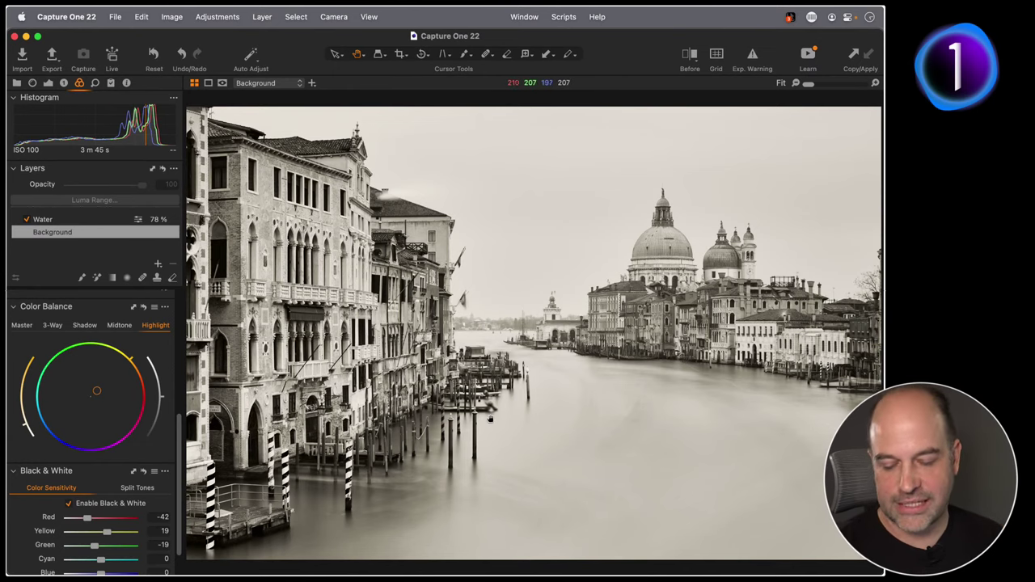
{"action": "key", "text": "super+alt+v"}
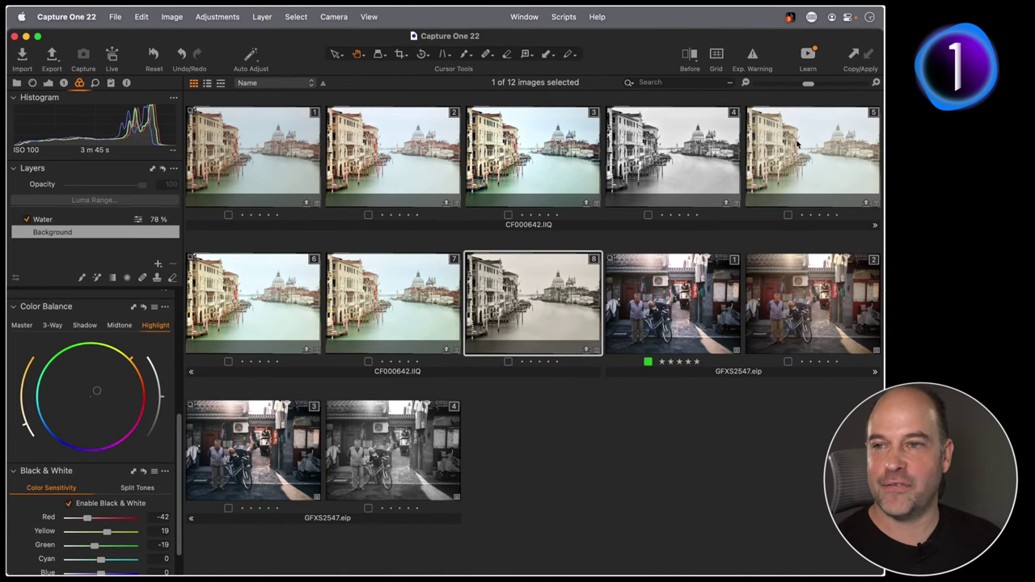
Open the fifth Venice image and inspect Adjustment Layer 1's colour balance settings.
{"action": "double_click", "coordinate": [798, 144]}
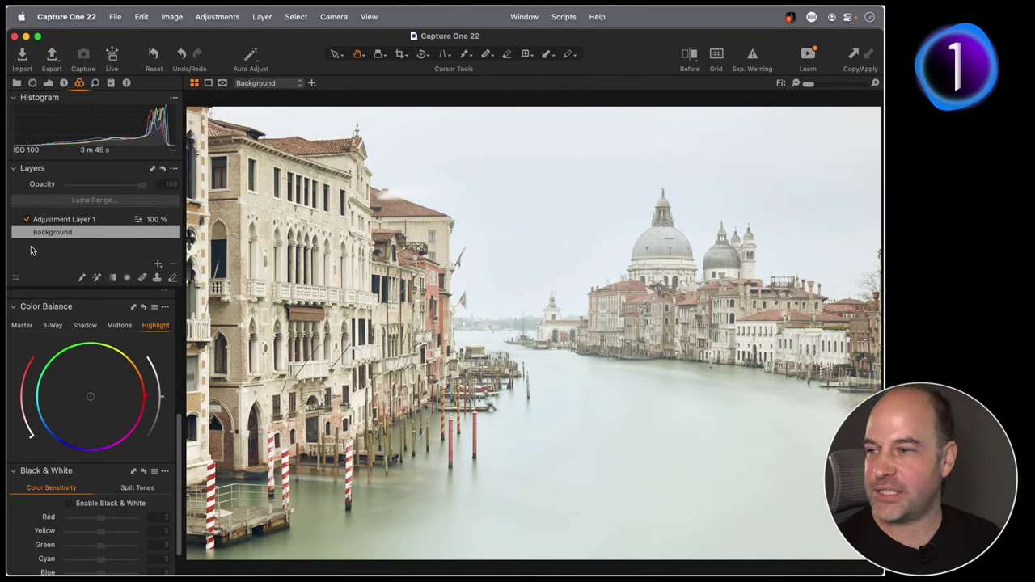
{"action": "left_click", "coordinate": [48, 83]}
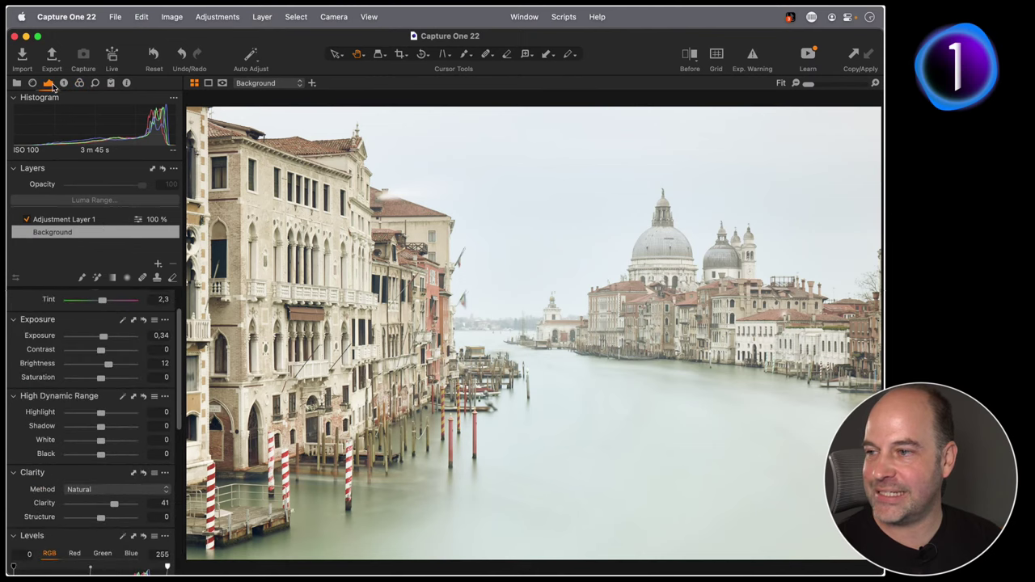
{"action": "scroll", "coordinate": [78, 377], "scroll_direction": "up", "scroll_amount": 2}
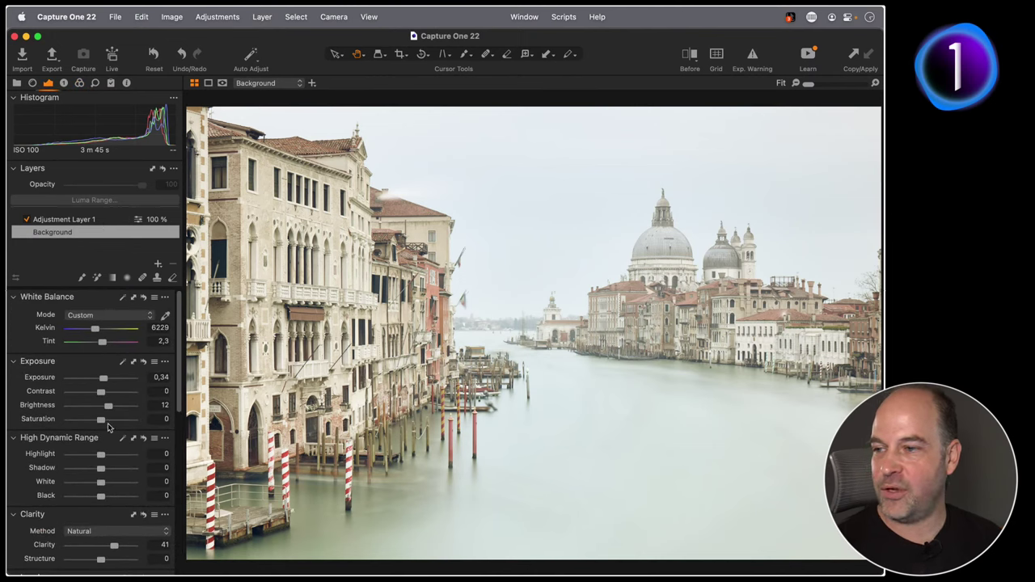
{"action": "scroll", "coordinate": [65, 422], "scroll_direction": "down", "scroll_amount": 2}
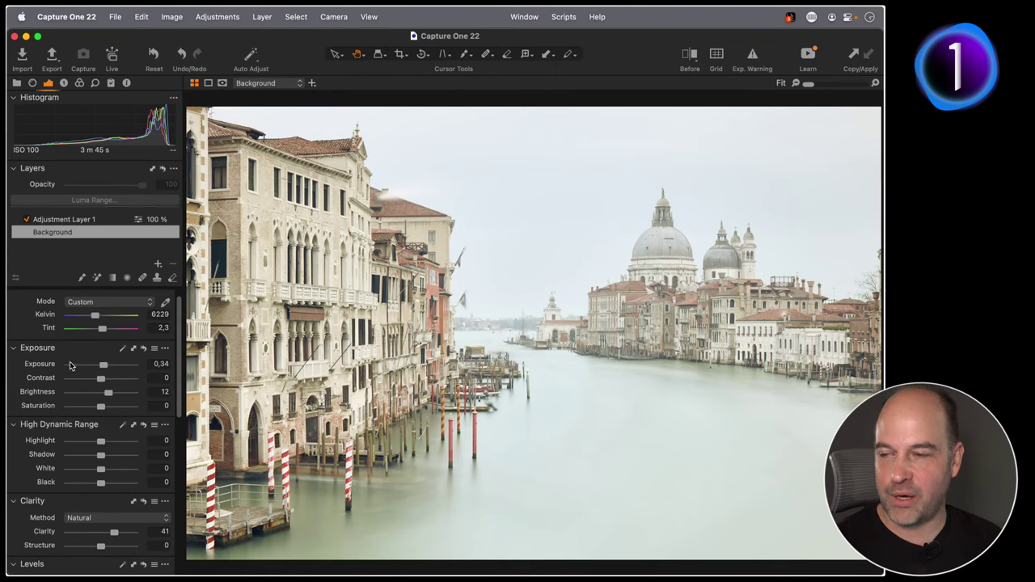
{"action": "scroll", "coordinate": [114, 378], "scroll_direction": "up", "scroll_amount": 1}
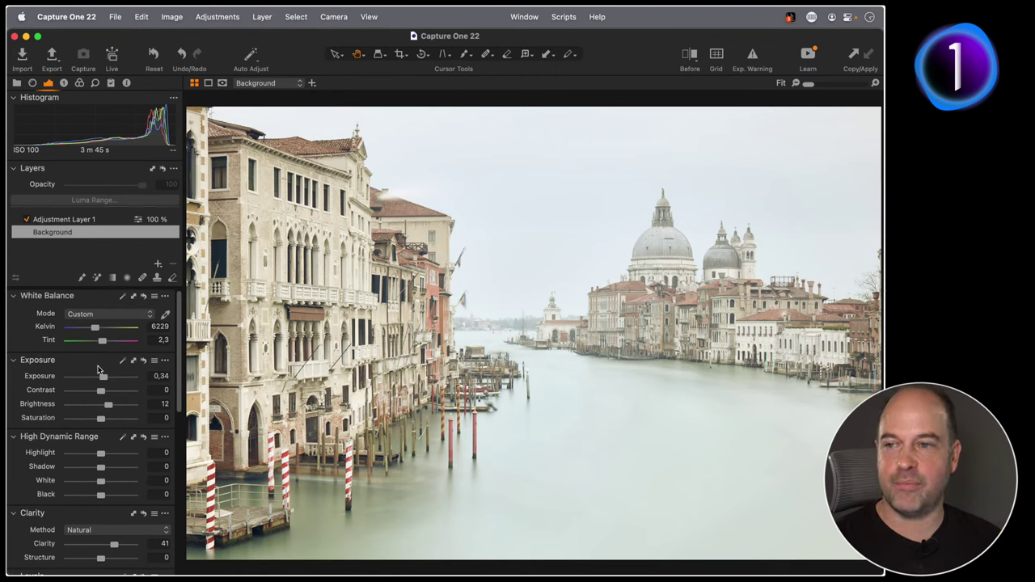
{"action": "left_click", "coordinate": [85, 222]}
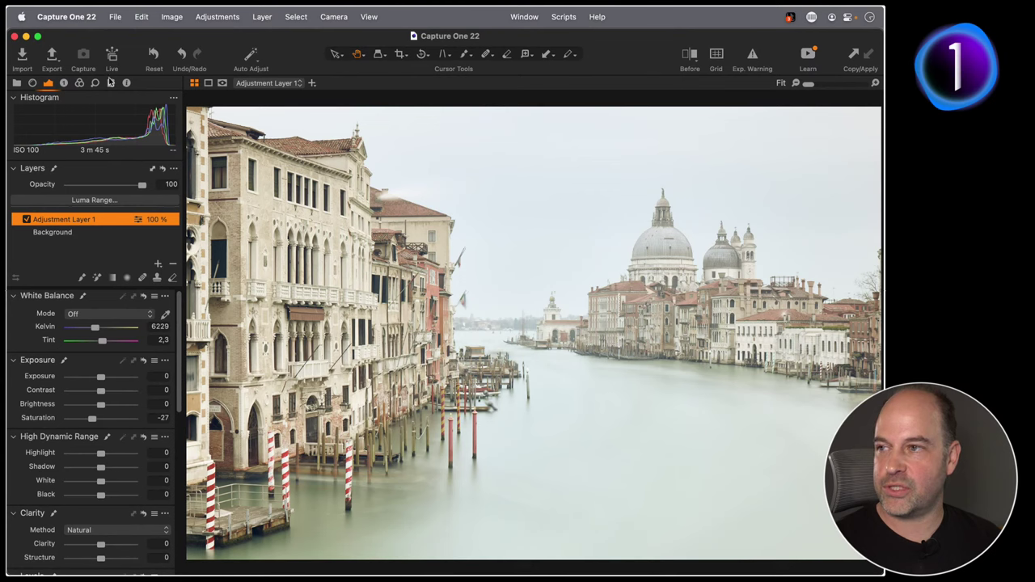
{"action": "left_click", "coordinate": [79, 83]}
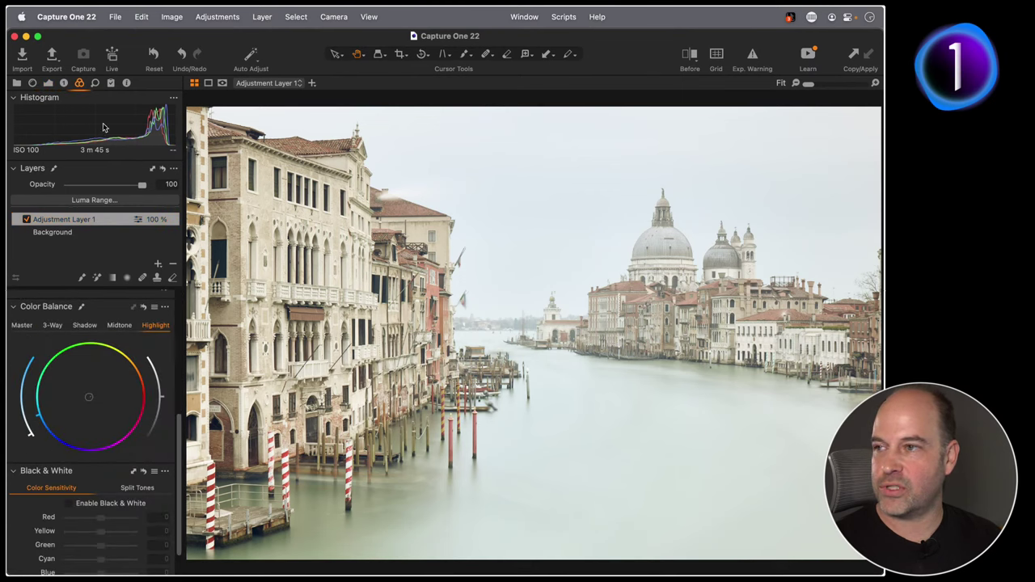
{"action": "left_click", "coordinate": [54, 325]}
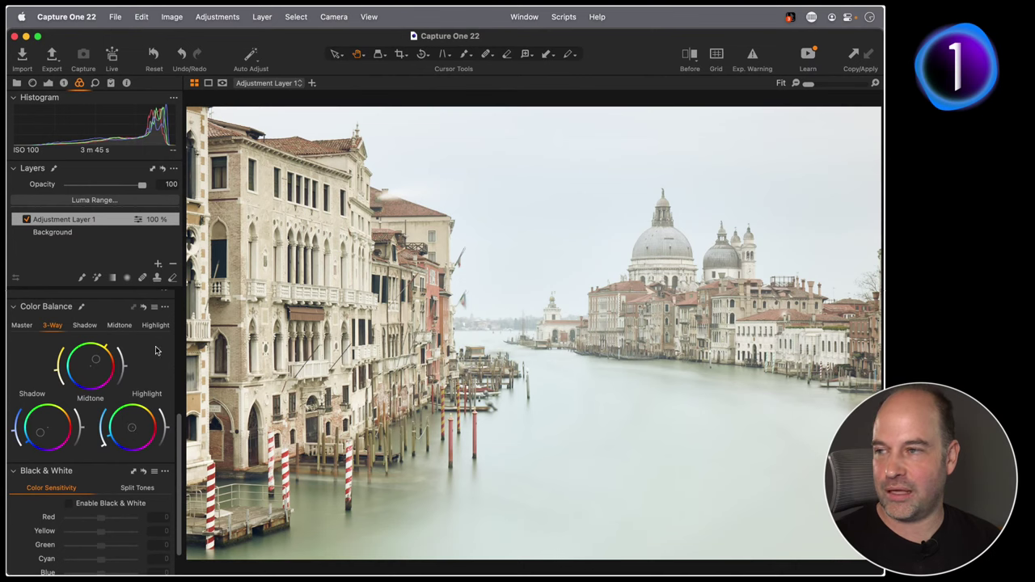
Toggle Adjustment Layer 1 on and off to compare, including at 100% zoom.
{"action": "left_click", "coordinate": [28, 220]}
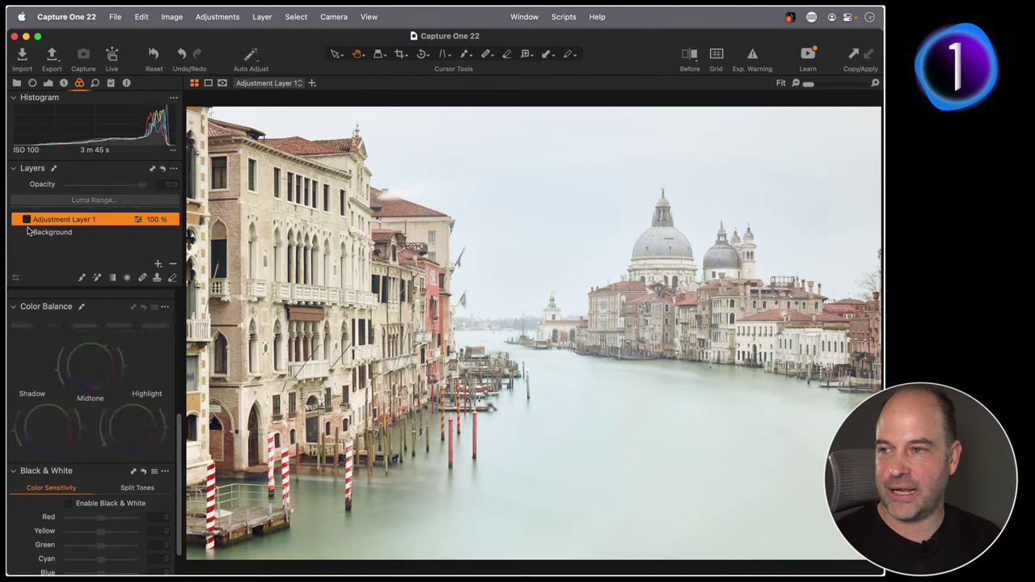
{"action": "left_click", "coordinate": [28, 220]}
{"action": "left_click", "coordinate": [27, 220]}
{"action": "left_click", "coordinate": [28, 220]}
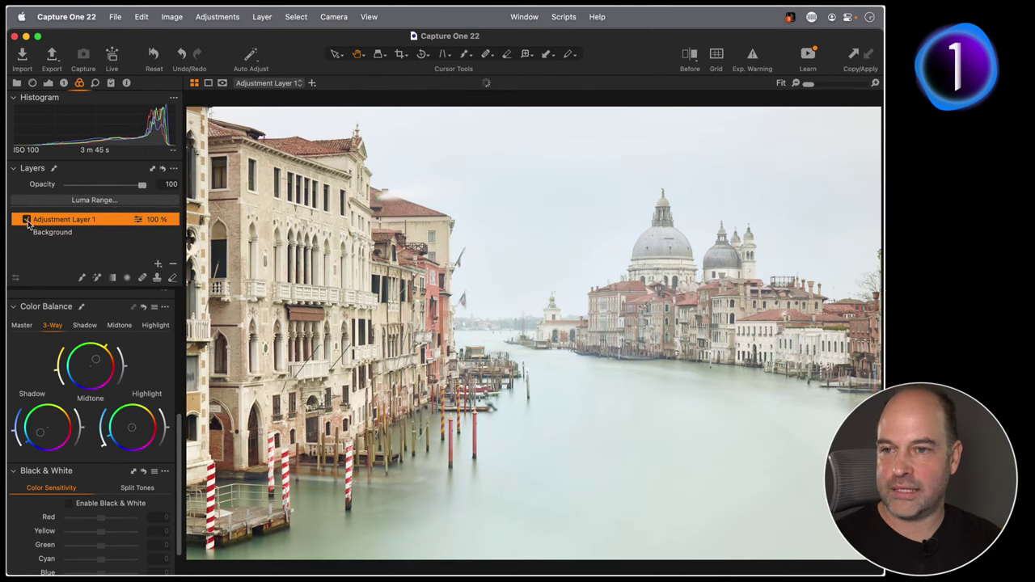
{"action": "left_click", "coordinate": [27, 220]}
{"action": "left_click", "coordinate": [28, 220]}
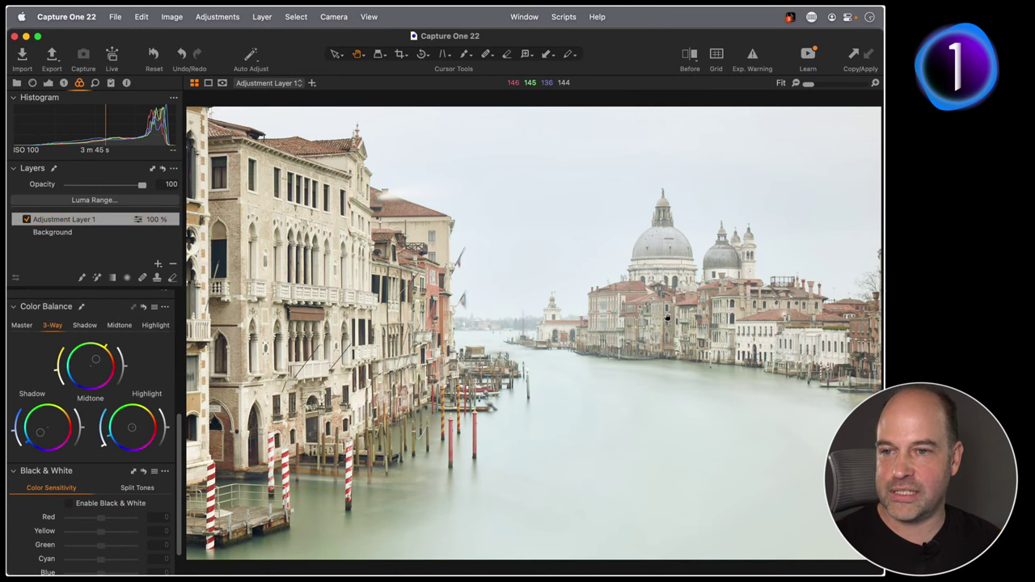
{"action": "double_click", "coordinate": [667, 317]}
{"action": "left_click", "coordinate": [27, 220]}
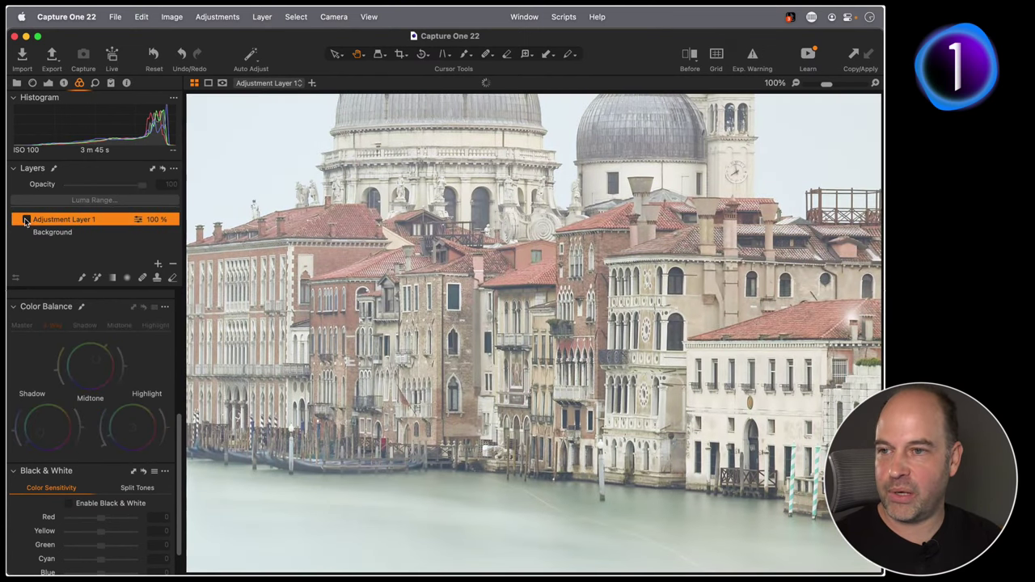
{"action": "left_click", "coordinate": [27, 220]}
{"action": "double_click", "coordinate": [487, 308]}
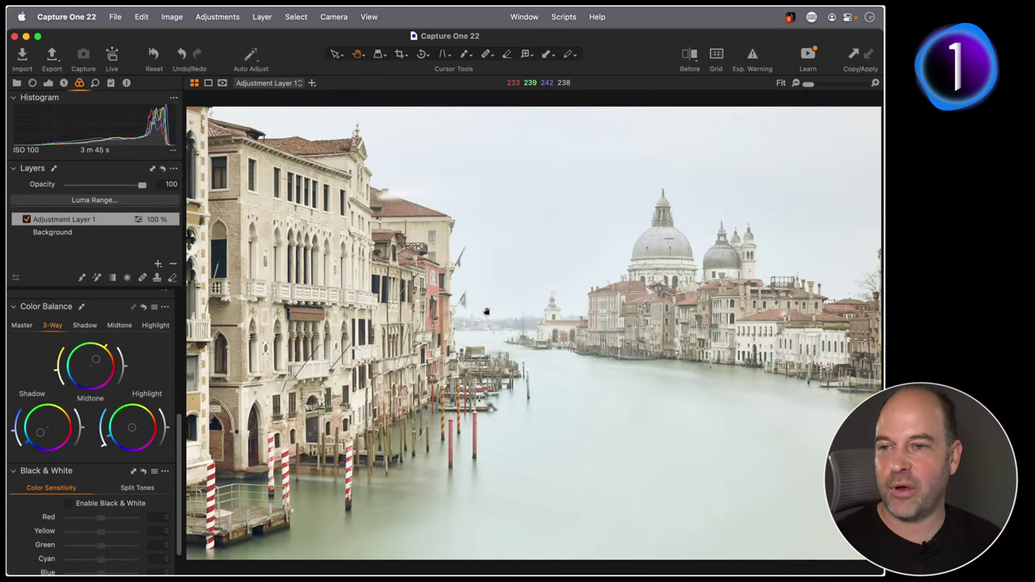
Browse the black-and-white, sepia and seventh Venice versions, then open the first unedited image's styles.
{"action": "key", "text": "super+alt+v"}
{"action": "double_click", "coordinate": [645, 164]}
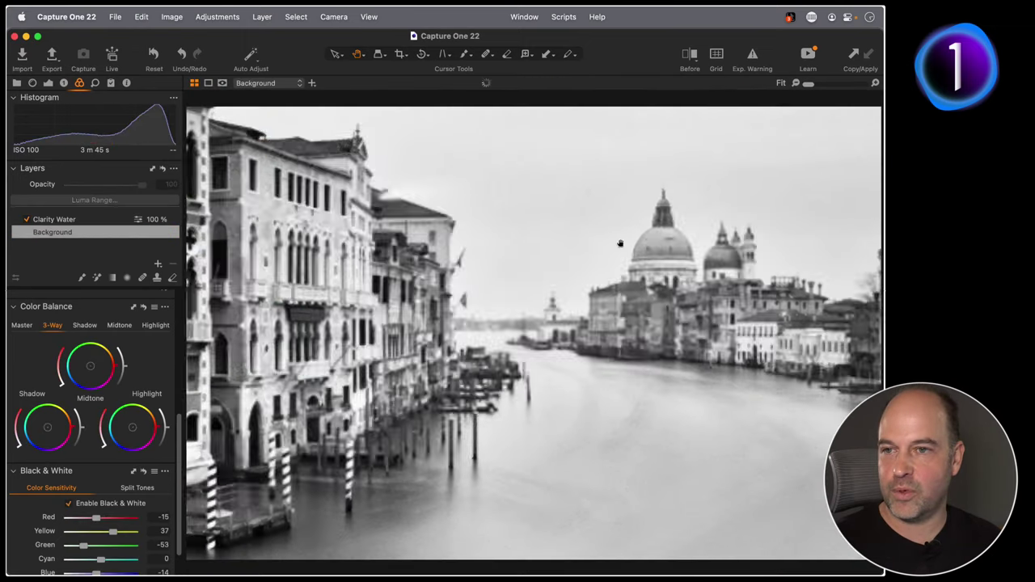
{"action": "key", "text": "super+alt+v"}
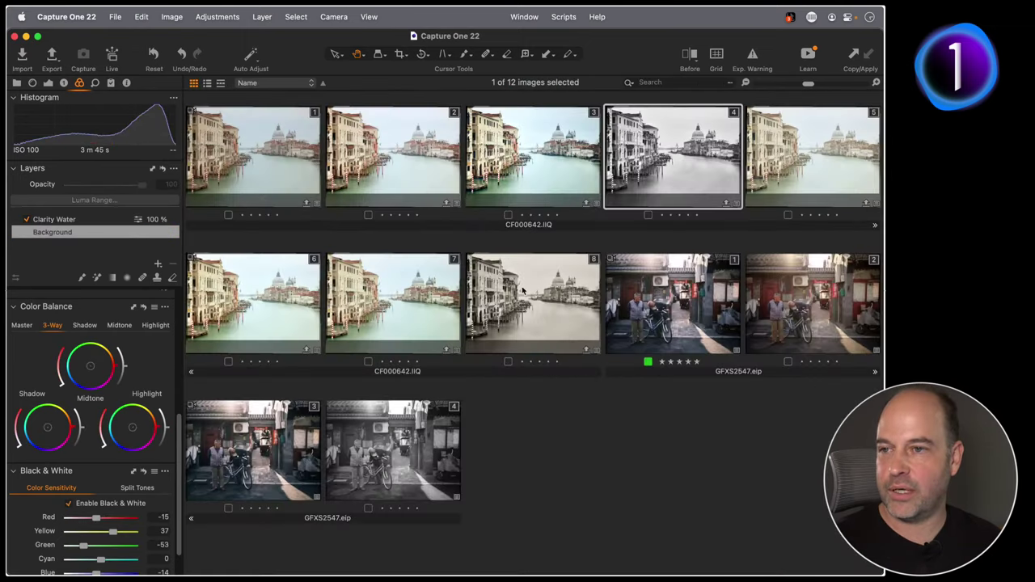
{"action": "double_click", "coordinate": [526, 293]}
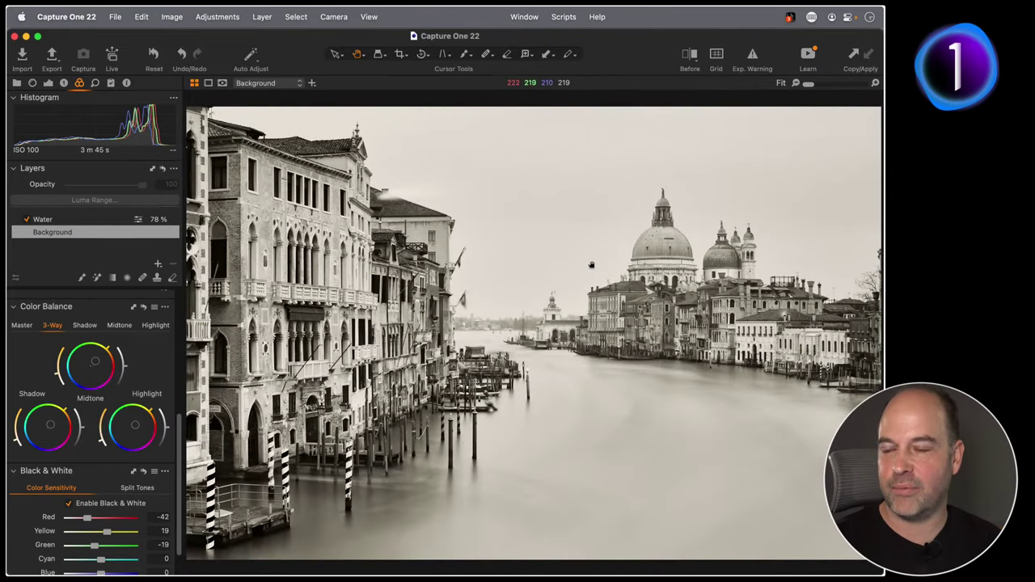
{"action": "key", "text": "super+alt+v"}
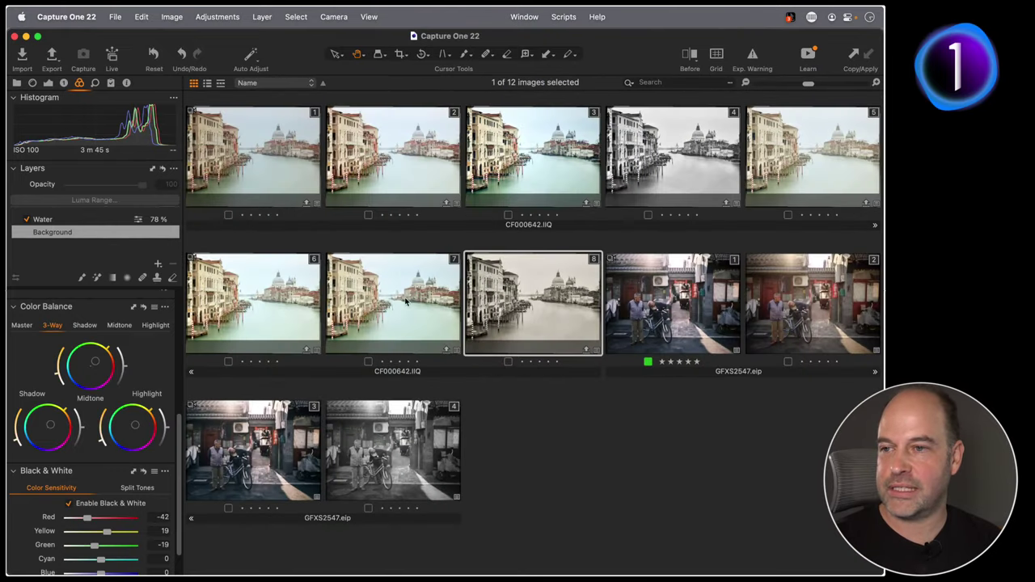
{"action": "left_click", "coordinate": [422, 341]}
{"action": "double_click", "coordinate": [406, 316]}
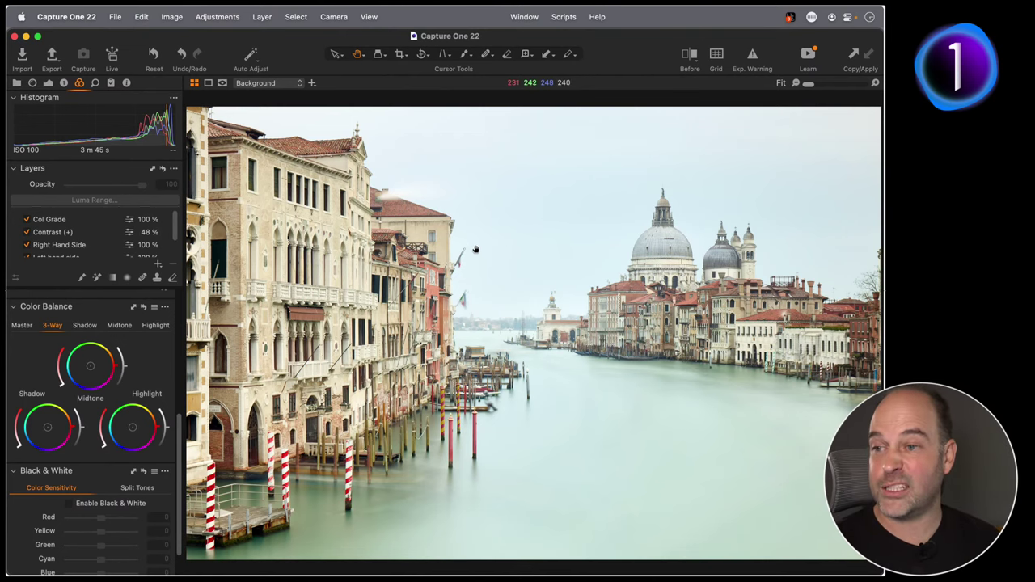
{"action": "key", "text": "super+alt+v"}
{"action": "double_click", "coordinate": [260, 172]}
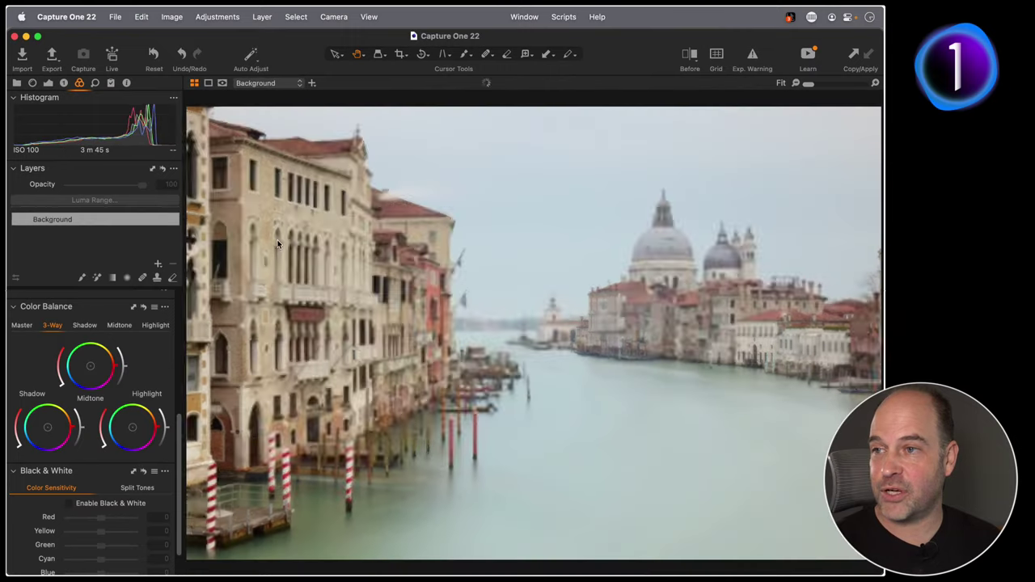
{"action": "left_click", "coordinate": [111, 84]}
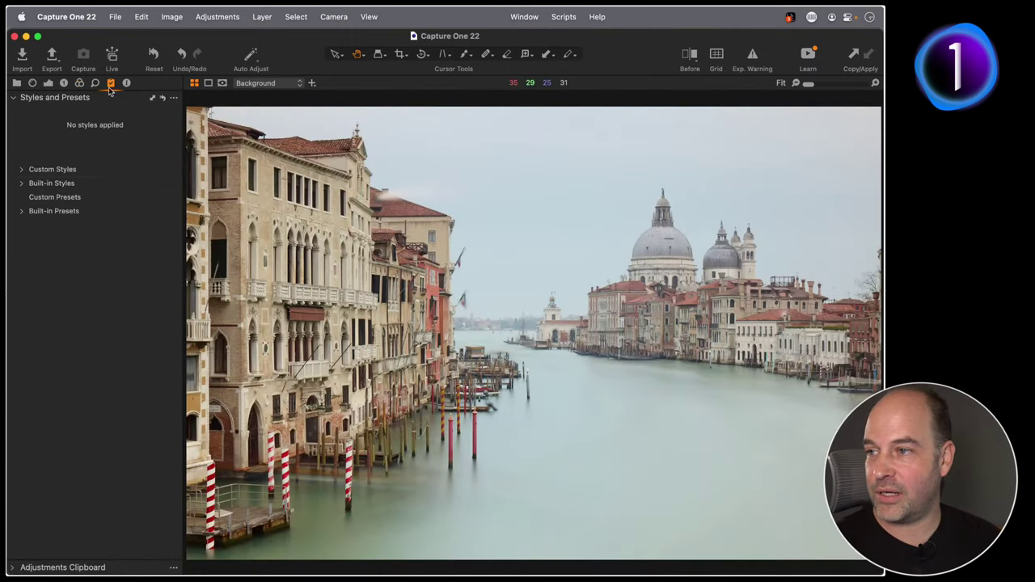
Browse the built-in, custom, FILM and BEYOND FILM style groups, then return to the 12-image grid.
{"action": "left_click", "coordinate": [23, 185]}
{"action": "left_click", "coordinate": [22, 170]}
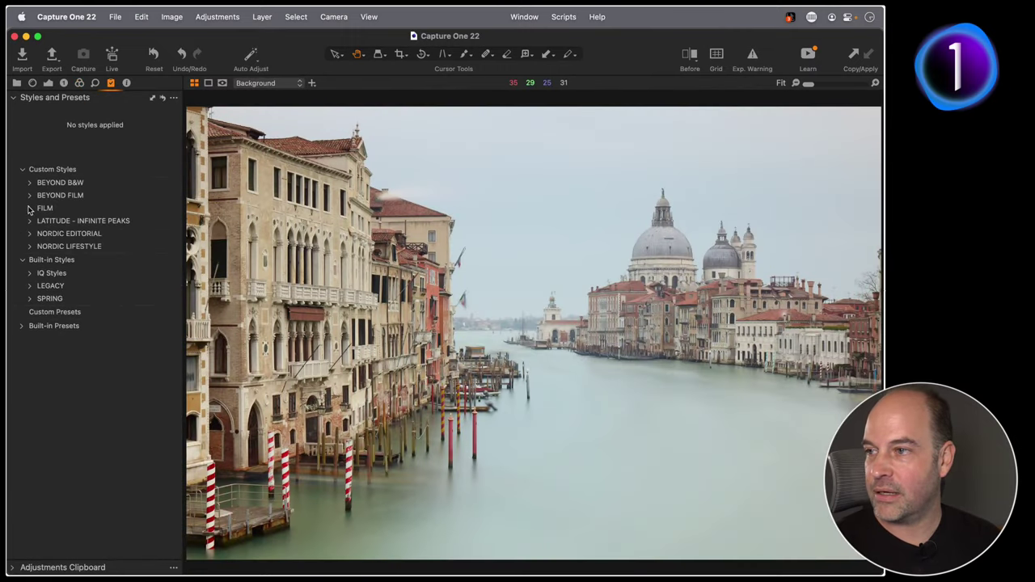
{"action": "left_click", "coordinate": [29, 208]}
{"action": "left_click", "coordinate": [29, 207]}
{"action": "left_click", "coordinate": [29, 195]}
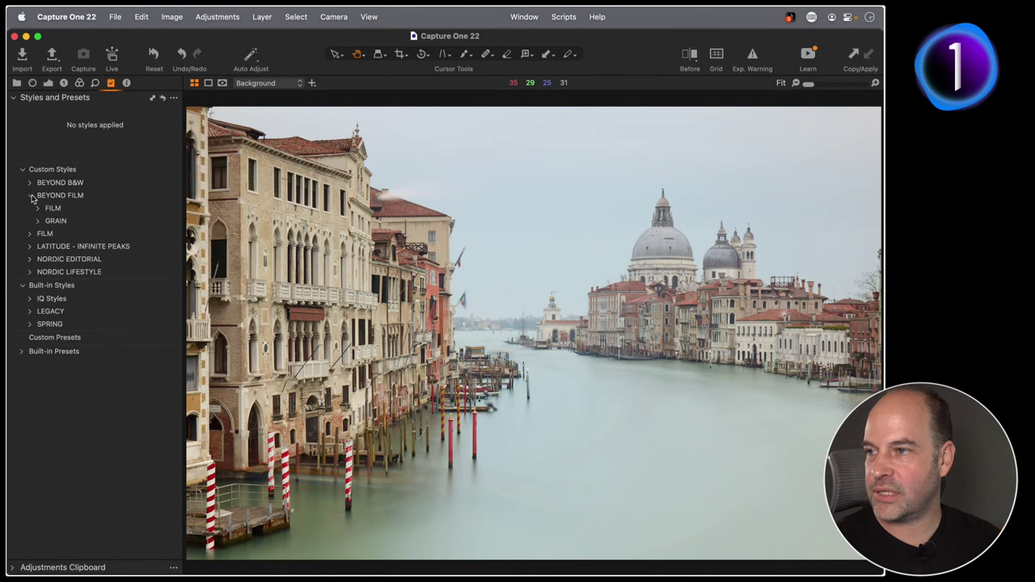
{"action": "left_click", "coordinate": [38, 208]}
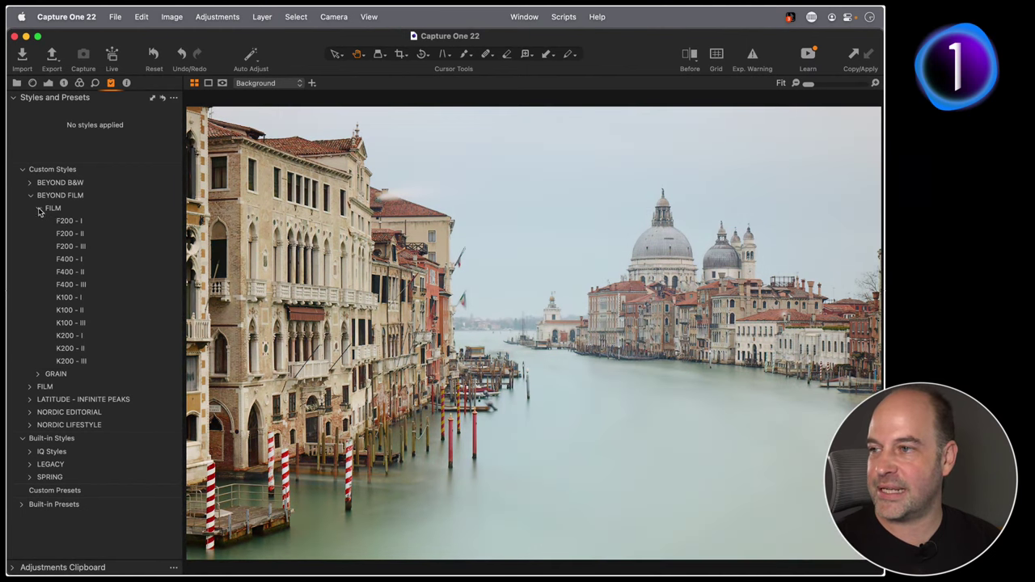
{"action": "left_click", "coordinate": [39, 209]}
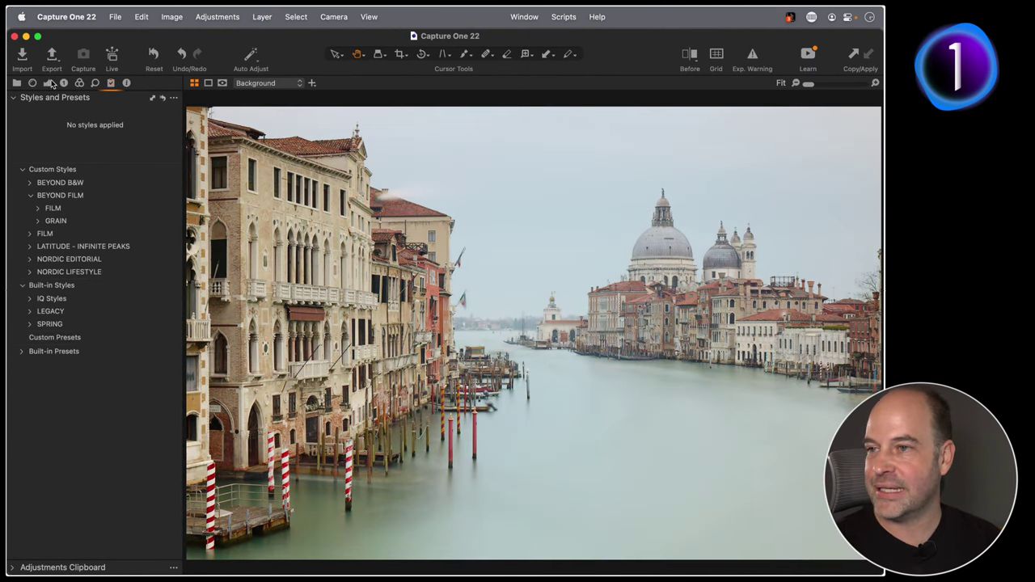
{"action": "left_click", "coordinate": [48, 83]}
{"action": "key", "text": "super+alt+v"}
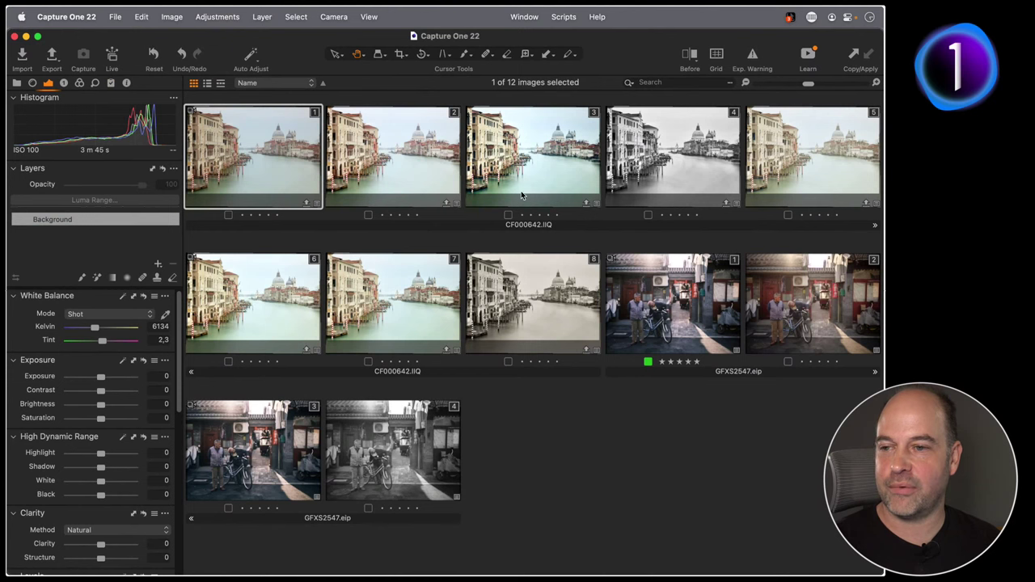
Open the Beijing alley photo GFXS2547 large and reset its previous adjustments.
{"action": "left_click", "coordinate": [678, 301]}
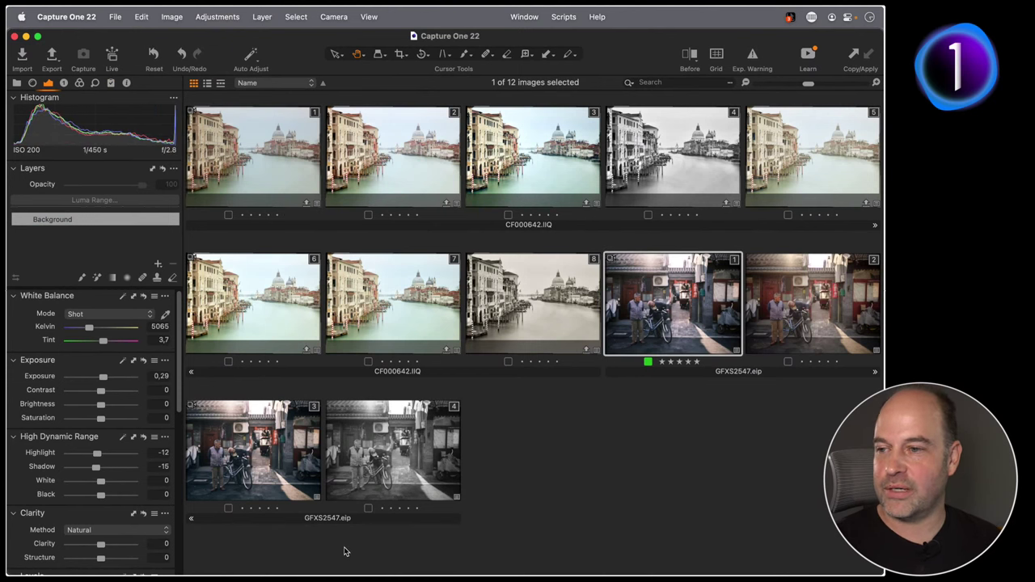
{"action": "key", "text": "super+alt+v"}
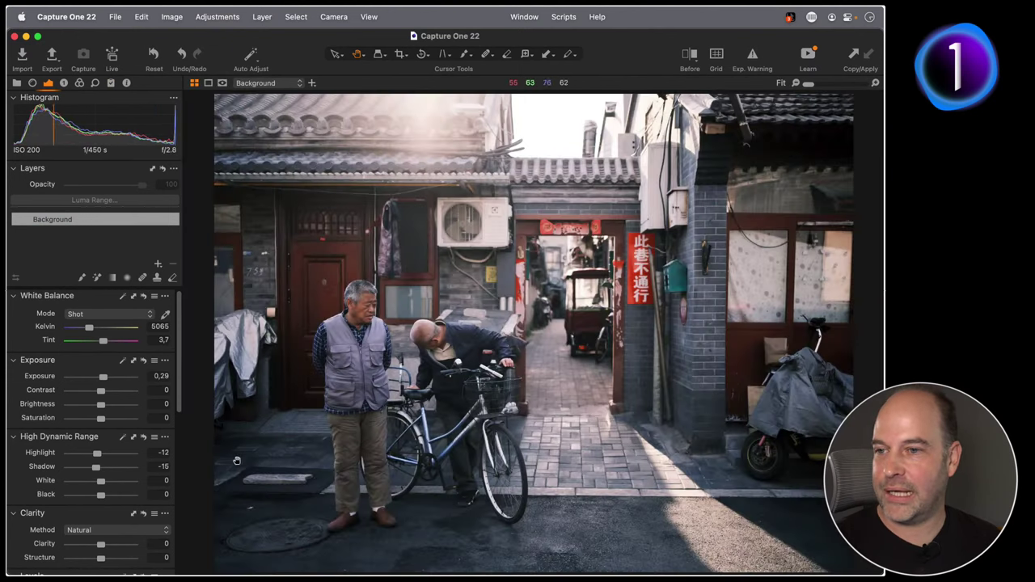
{"action": "left_click", "coordinate": [154, 57]}
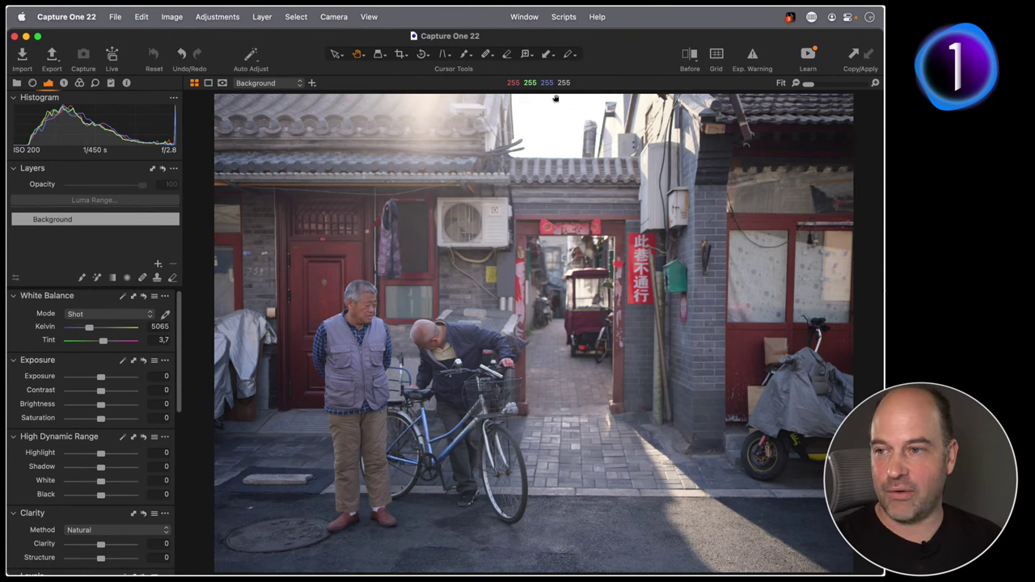
Look through the photo's colour settings and metadata, ending on the Exposure tools.
{"action": "left_click", "coordinate": [79, 83]}
{"action": "scroll", "coordinate": [126, 383], "scroll_direction": "up", "scroll_amount": 5}
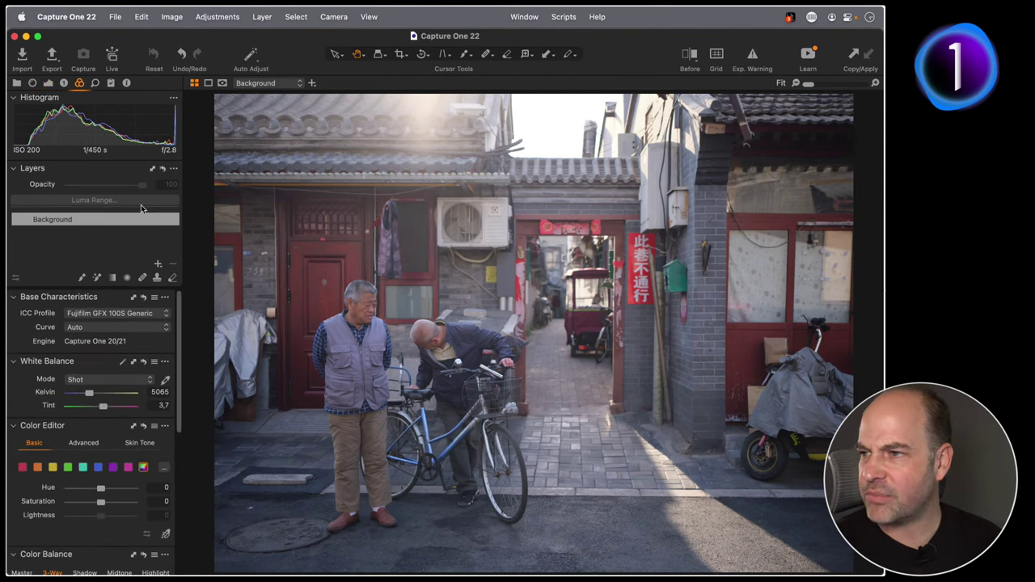
{"action": "left_click", "coordinate": [48, 83]}
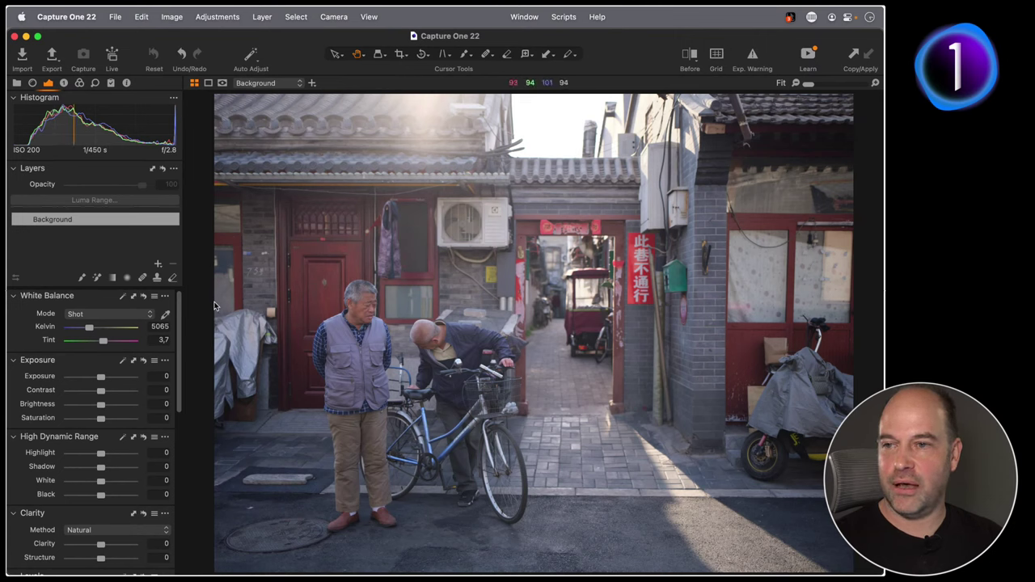
{"action": "left_click", "coordinate": [127, 83]}
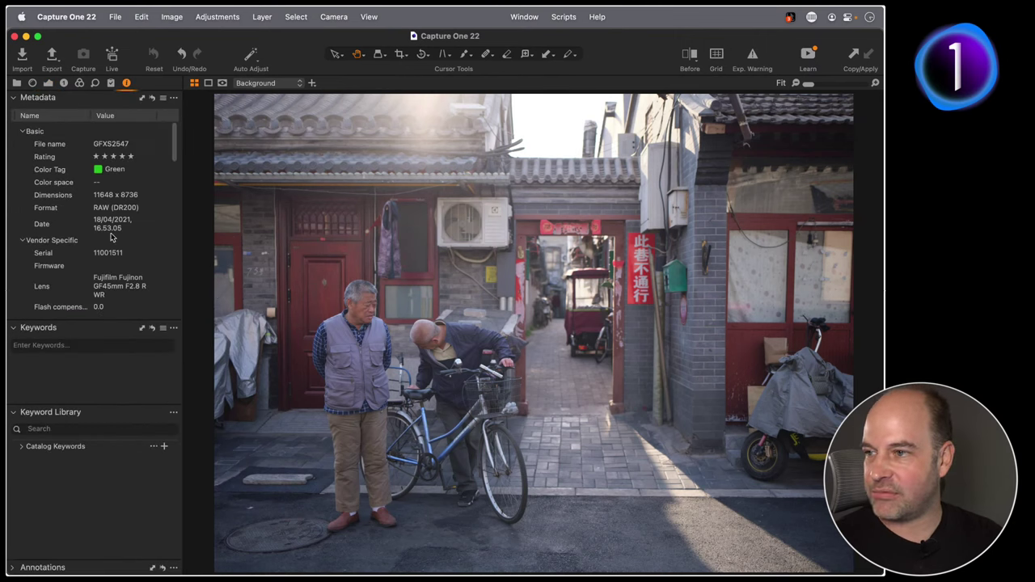
{"action": "left_click", "coordinate": [49, 83]}
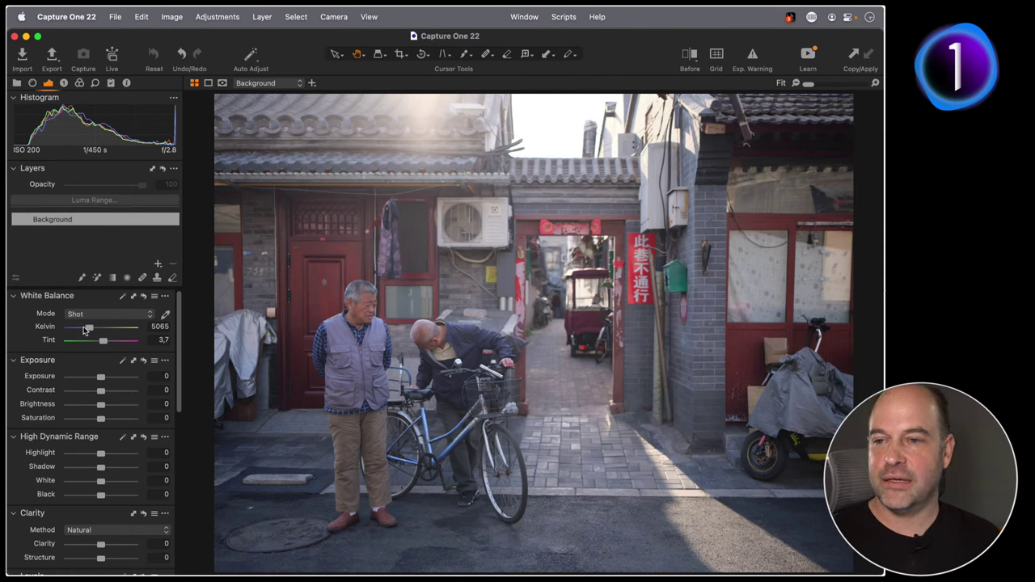
Sample the grey wall with the white balance picker, giving 5478 K and tint -0.6.
{"action": "left_click_drag", "start_coordinate": [83, 331], "coordinate": [94, 327]}
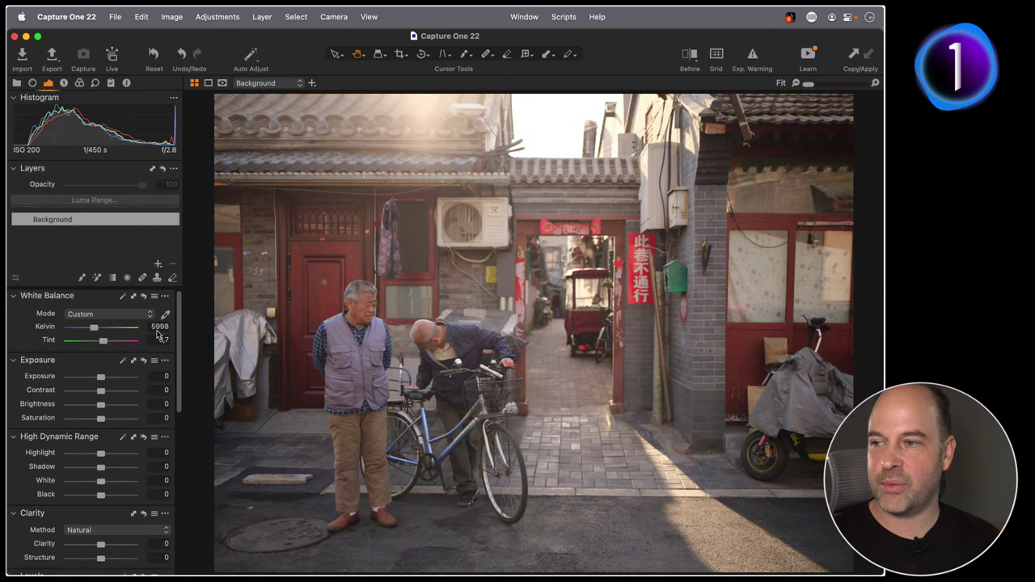
{"action": "left_click", "coordinate": [165, 314]}
{"action": "left_click", "coordinate": [712, 394]}
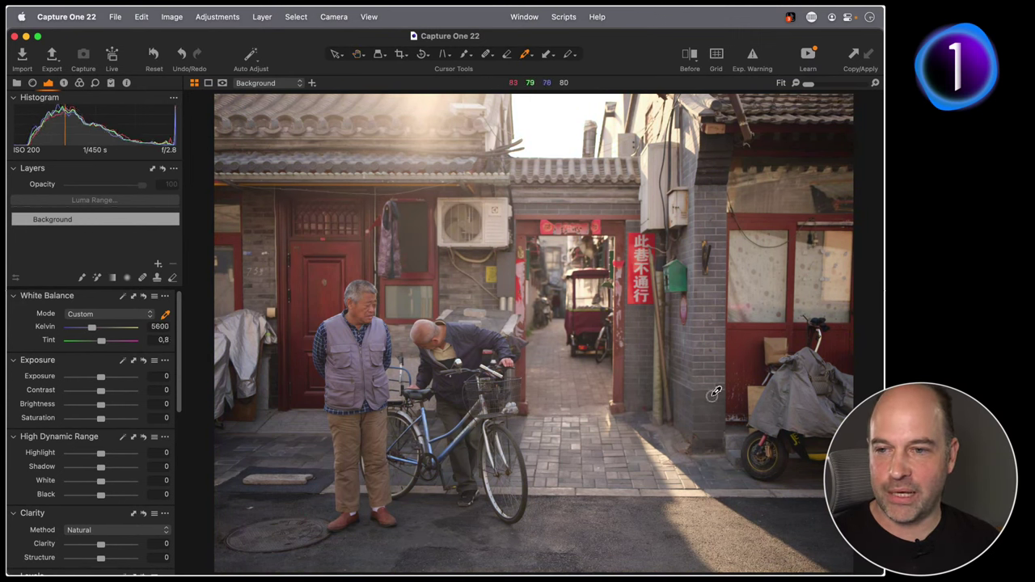
{"action": "left_click", "coordinate": [710, 402]}
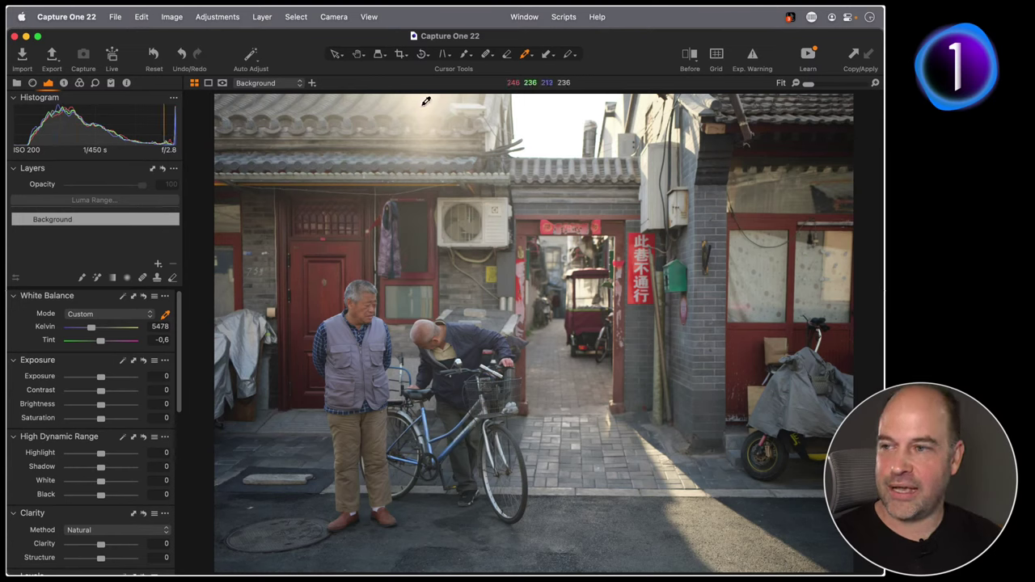
Compare the alley photo with its original in a Before split view, then switch to panning.
{"action": "left_click", "coordinate": [690, 55]}
{"action": "mouse_move", "coordinate": [534, 332]}
{"action": "left_mouse_down"}
{"action": "mouse_move", "coordinate": [261, 358]}
{"action": "mouse_move", "coordinate": [268, 347]}
{"action": "mouse_move", "coordinate": [835, 324]}
{"action": "mouse_move", "coordinate": [841, 294]}
{"action": "mouse_move", "coordinate": [189, 362]}
{"action": "mouse_move", "coordinate": [640, 330]}
{"action": "mouse_move", "coordinate": [545, 331]}
{"action": "left_mouse_up"}
{"action": "key", "text": "y"}
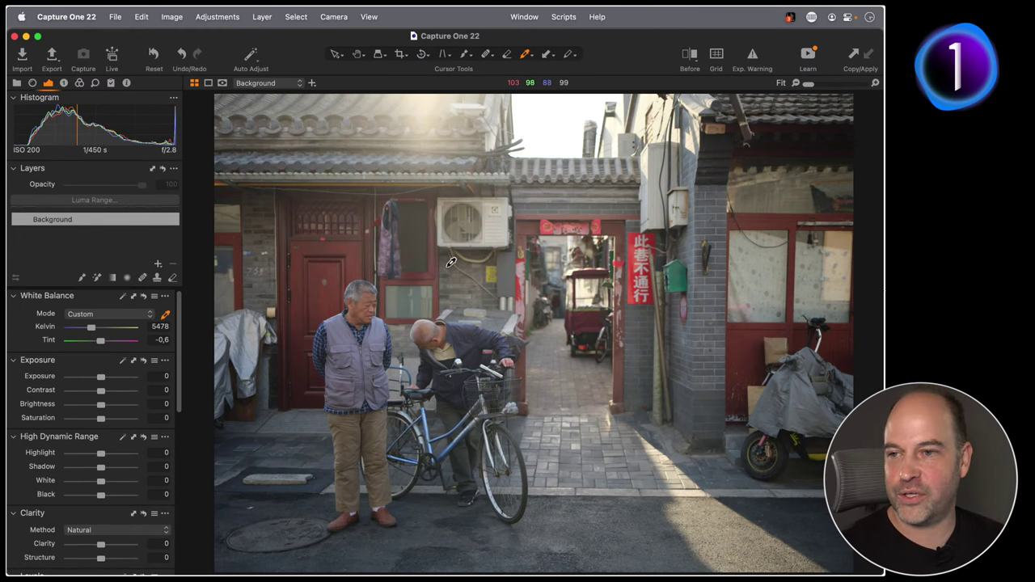
{"action": "key", "text": "h"}
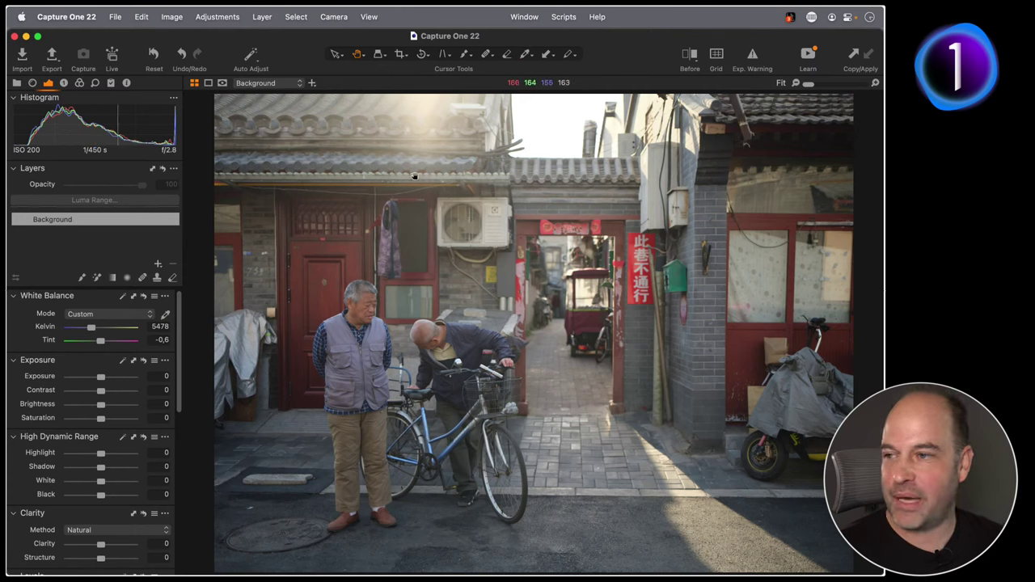
{"action": "scroll", "coordinate": [122, 395], "scroll_direction": "down", "scroll_amount": 10}
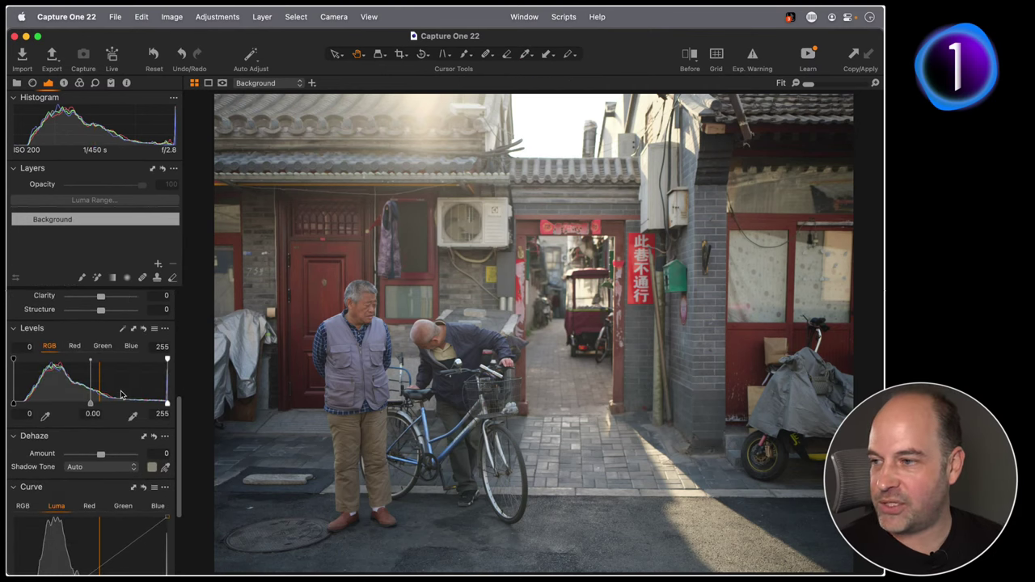
Auto-set Levels, fine-tune the black point to 16, and check the man's face at 100%.
{"action": "left_click", "coordinate": [122, 330]}
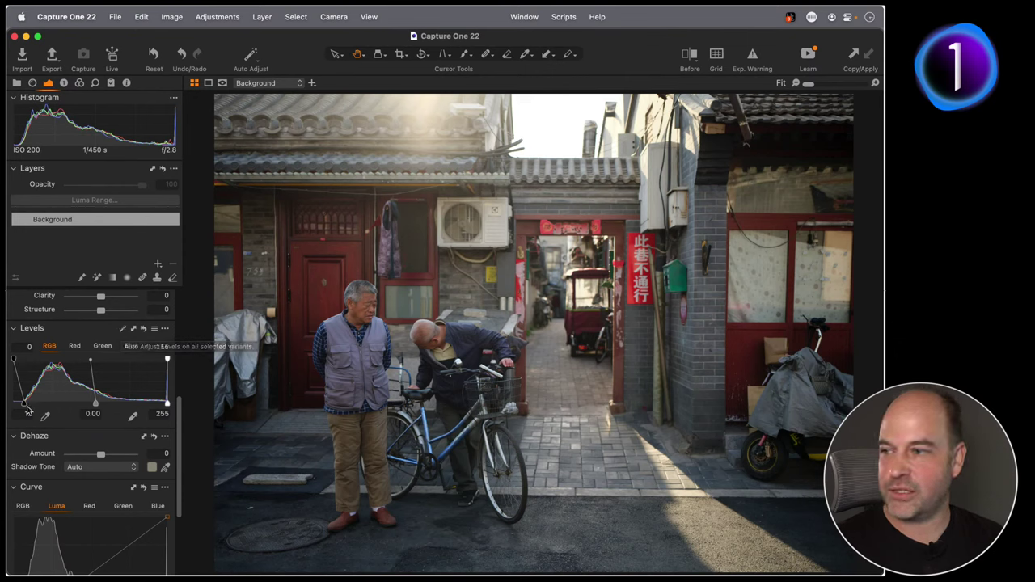
{"action": "mouse_move", "coordinate": [24, 410]}
{"action": "left_mouse_down"}
{"action": "mouse_move", "coordinate": [8, 404]}
{"action": "mouse_move", "coordinate": [20, 407]}
{"action": "left_mouse_up"}
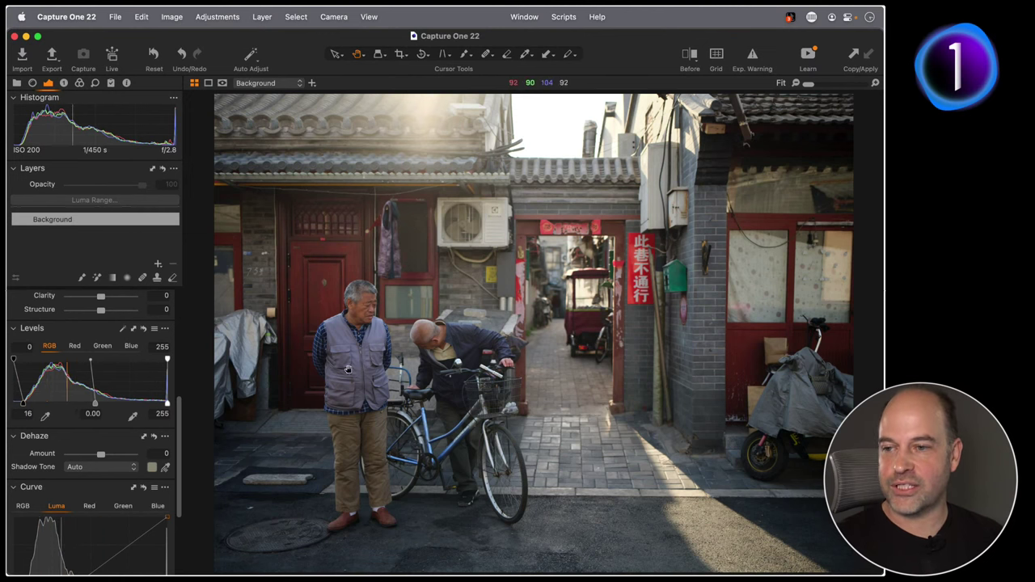
{"action": "left_click", "coordinate": [369, 319]}
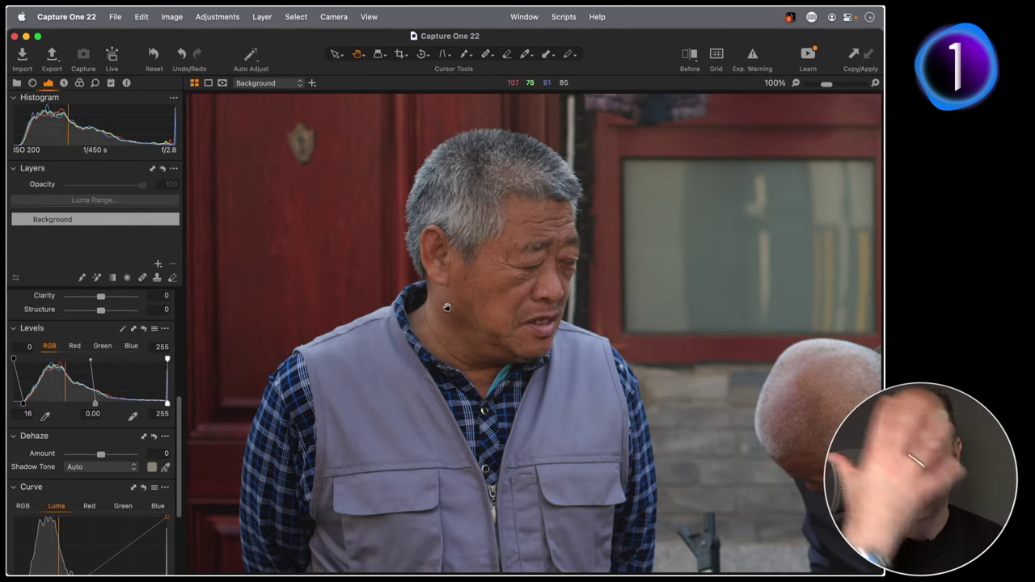
{"action": "left_click", "coordinate": [504, 306]}
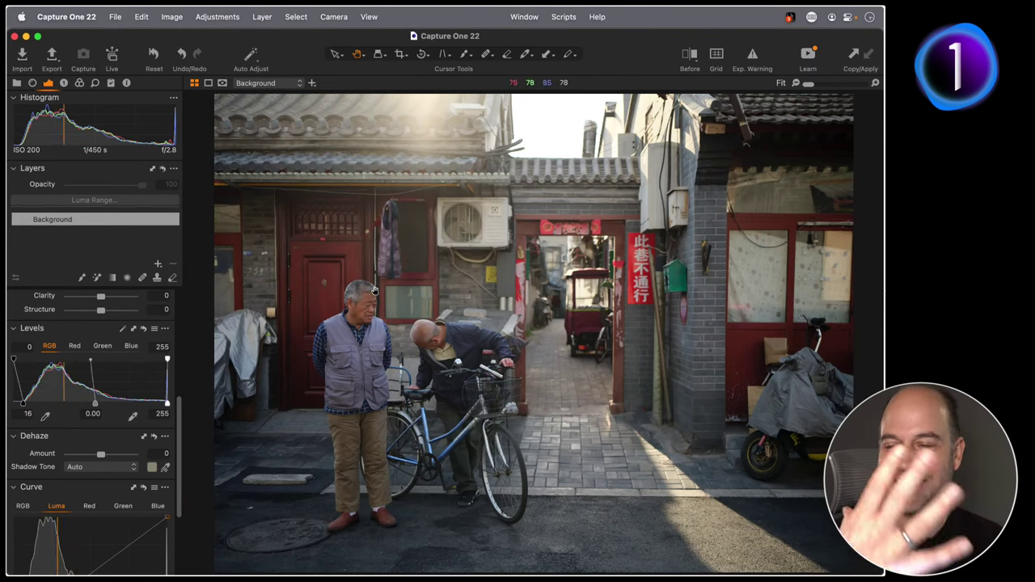
Check the red door at 100%, then turn off the exposure warning overlay.
{"action": "left_click", "coordinate": [376, 306]}
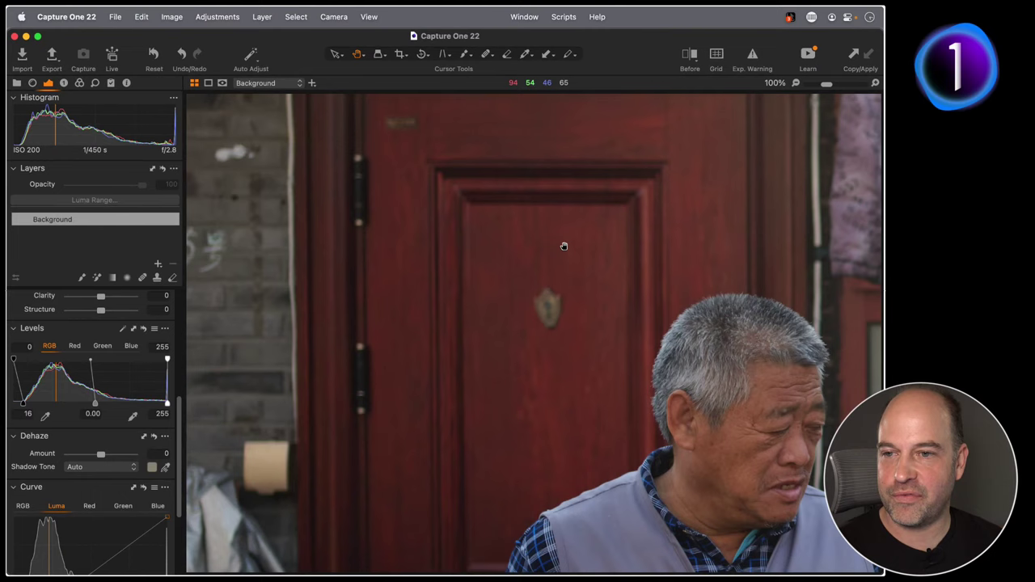
{"action": "left_click", "coordinate": [493, 307]}
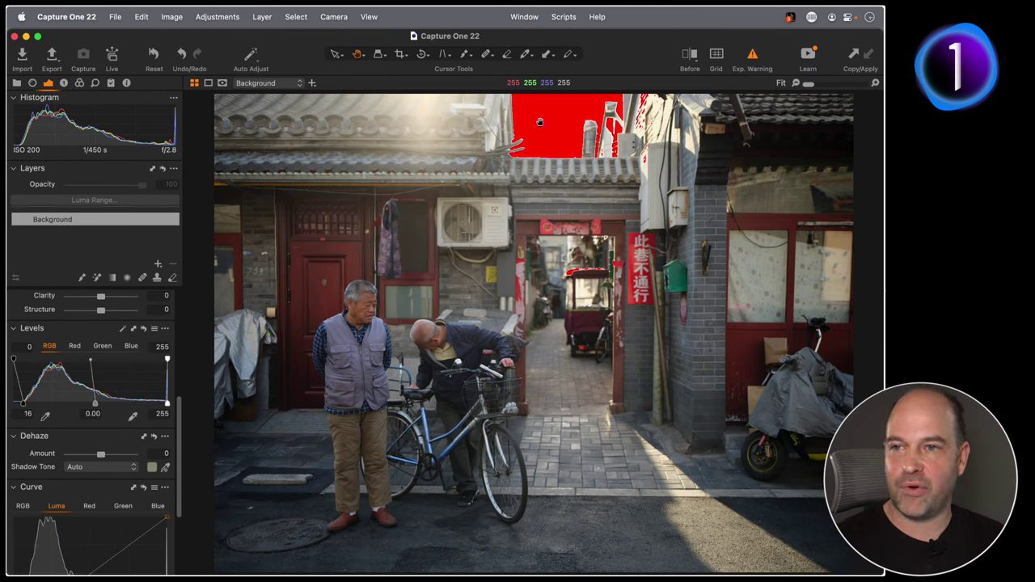
{"action": "key", "text": "super+e"}
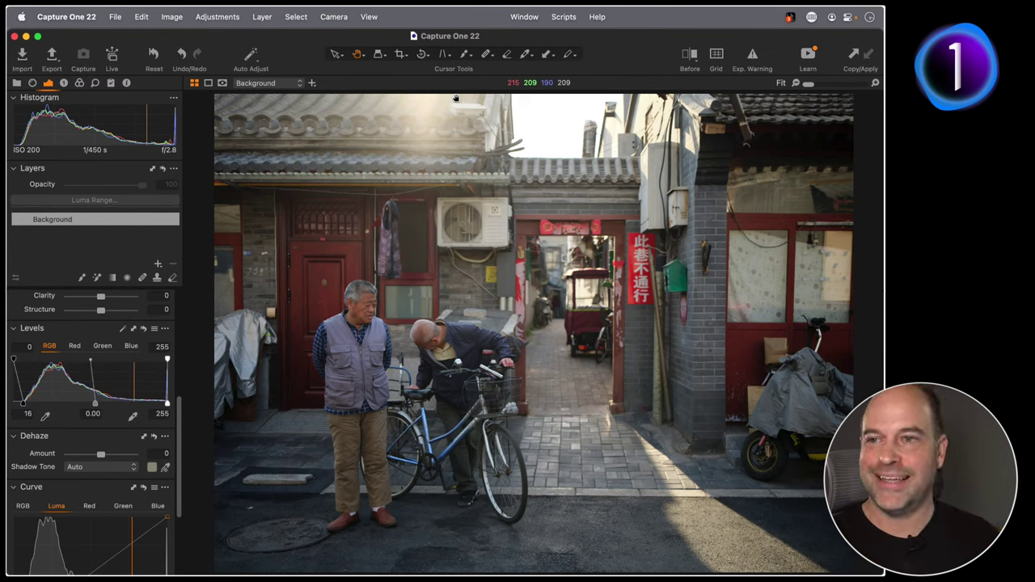
Turn on the exposure warning and trial a highlight recovery, comparing with and without it.
{"action": "left_click", "coordinate": [753, 57]}
{"action": "scroll", "coordinate": [119, 383], "scroll_direction": "up", "scroll_amount": 5}
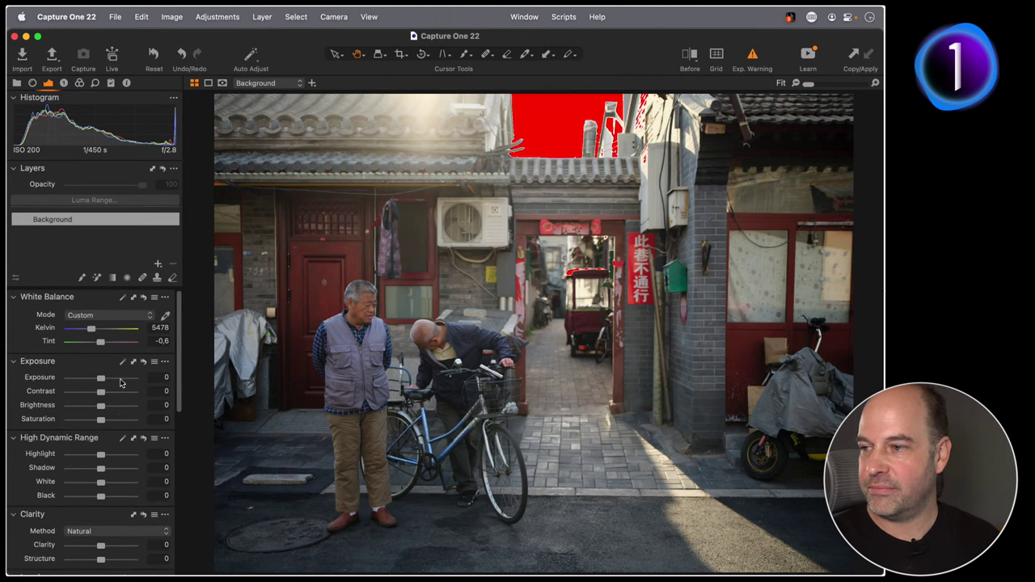
{"action": "left_click_drag", "start_coordinate": [101, 457], "coordinate": [68, 457]}
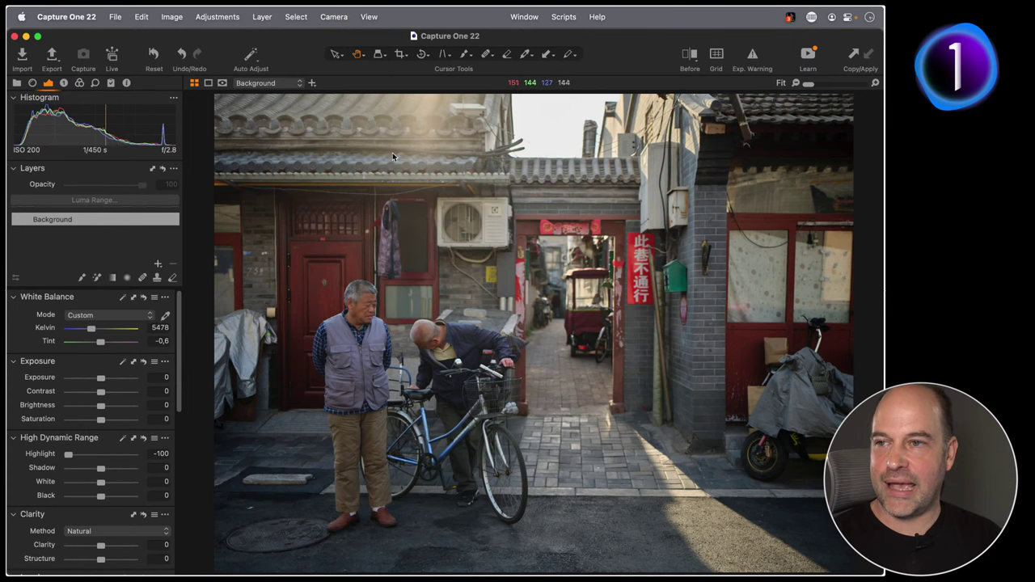
{"action": "double_click", "coordinate": [41, 453]}
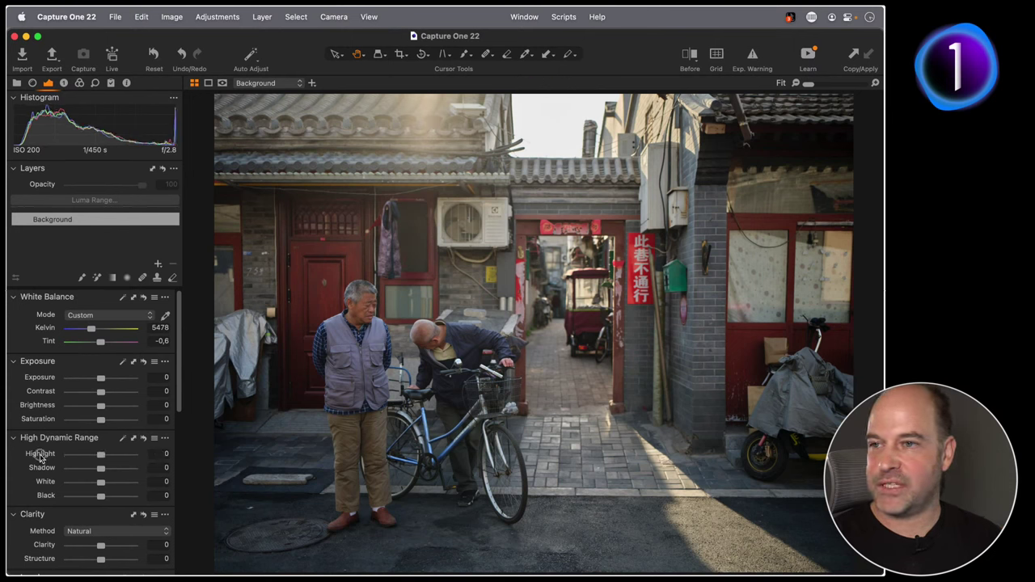
{"action": "key", "text": "super+z"}
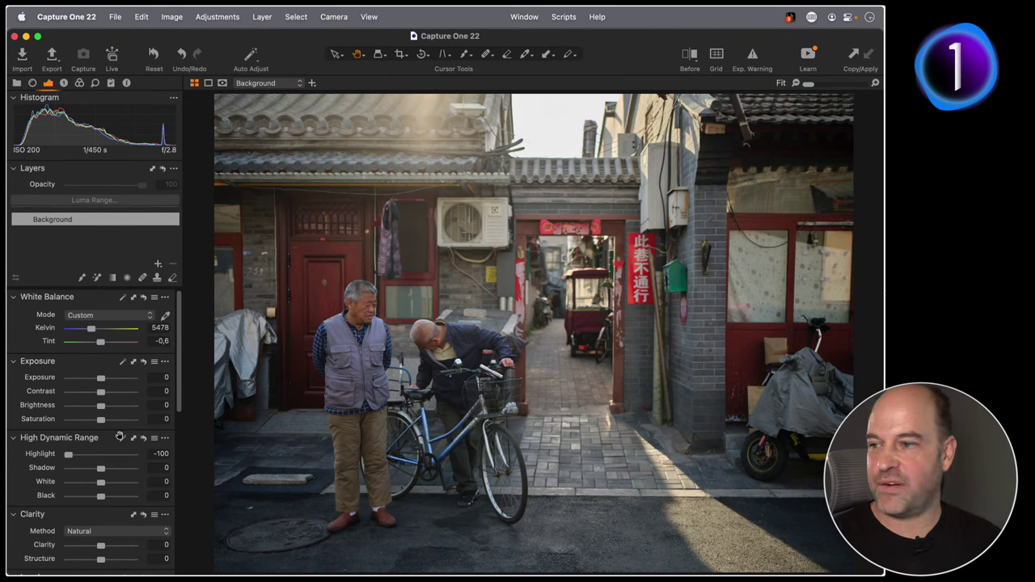
{"action": "key", "text": "super+shift+z"}
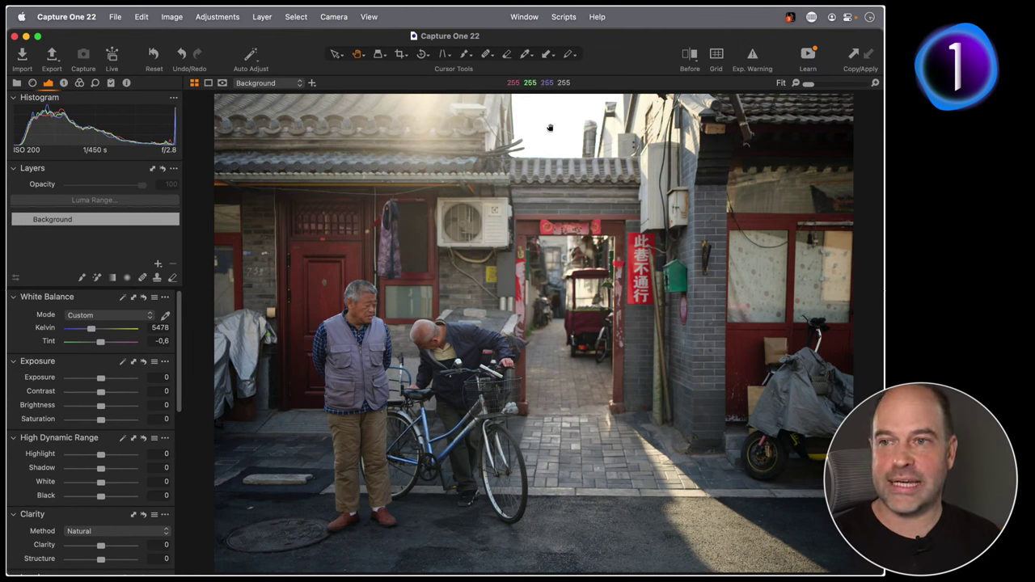
Set HDR Highlight to -6 with clipping shown, and bring up the built-in style brushes.
{"action": "left_click", "coordinate": [753, 55]}
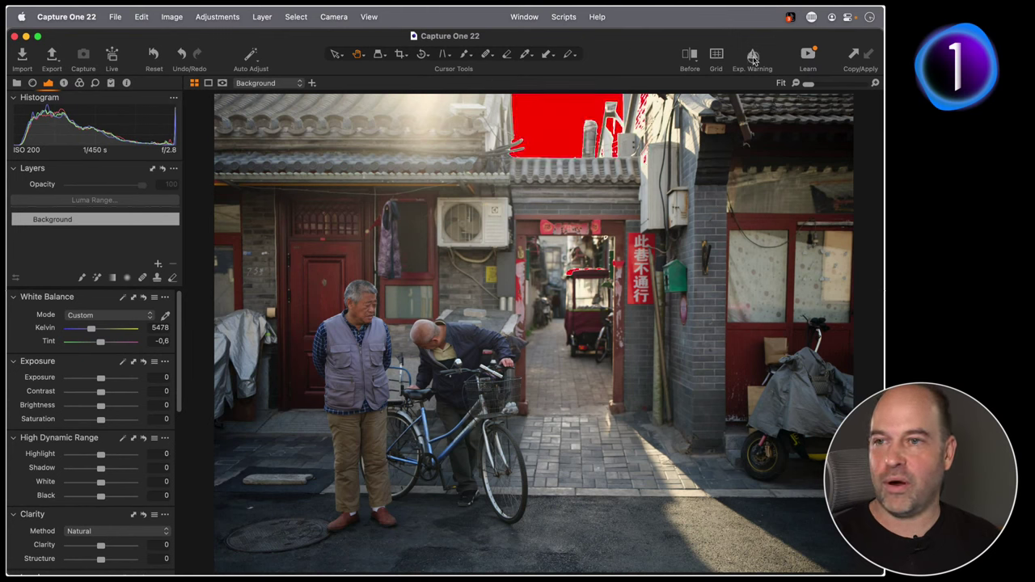
{"action": "left_click", "coordinate": [752, 55]}
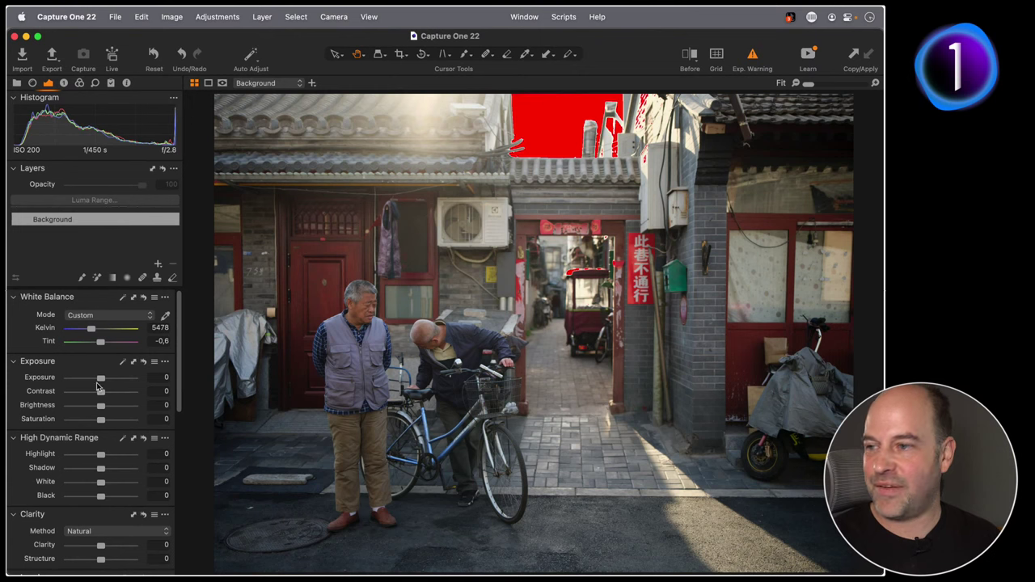
{"action": "left_click_drag", "start_coordinate": [97, 455], "coordinate": [96, 455]}
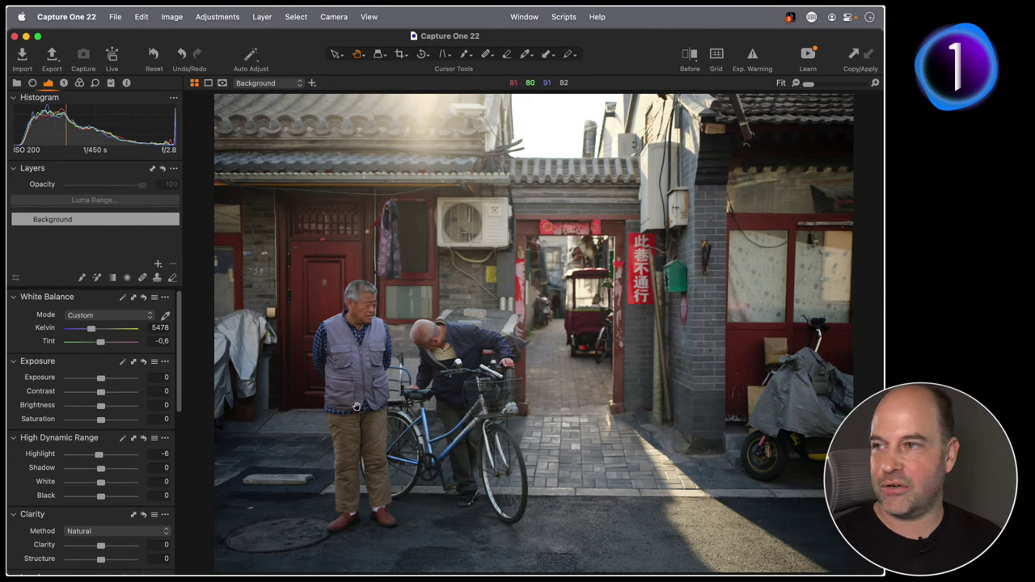
{"action": "left_click", "coordinate": [64, 82]}
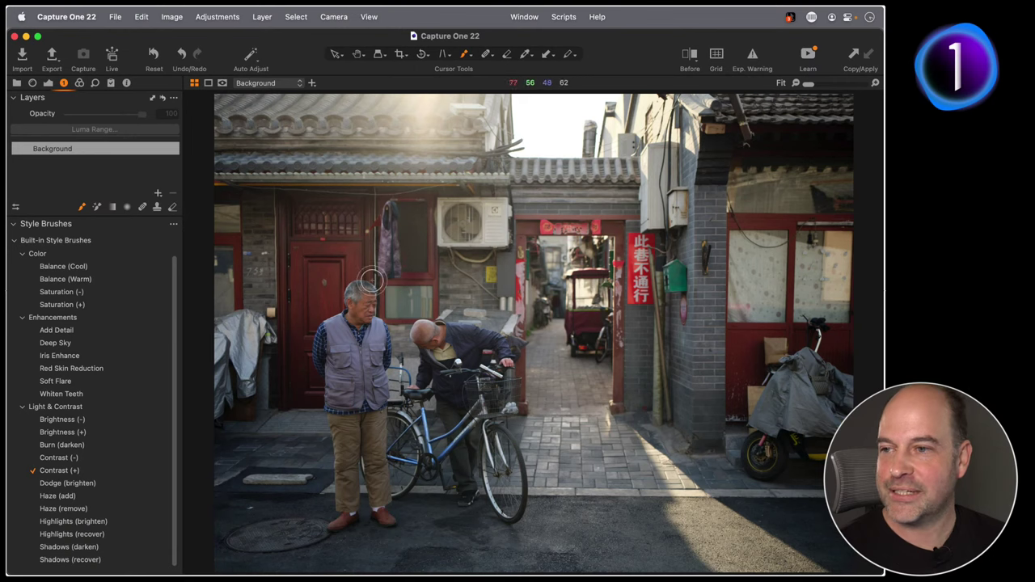
Paint a Contrast (+) layer over the man in the vest with layer saturation -20.
{"action": "right_click", "coordinate": [350, 368]}
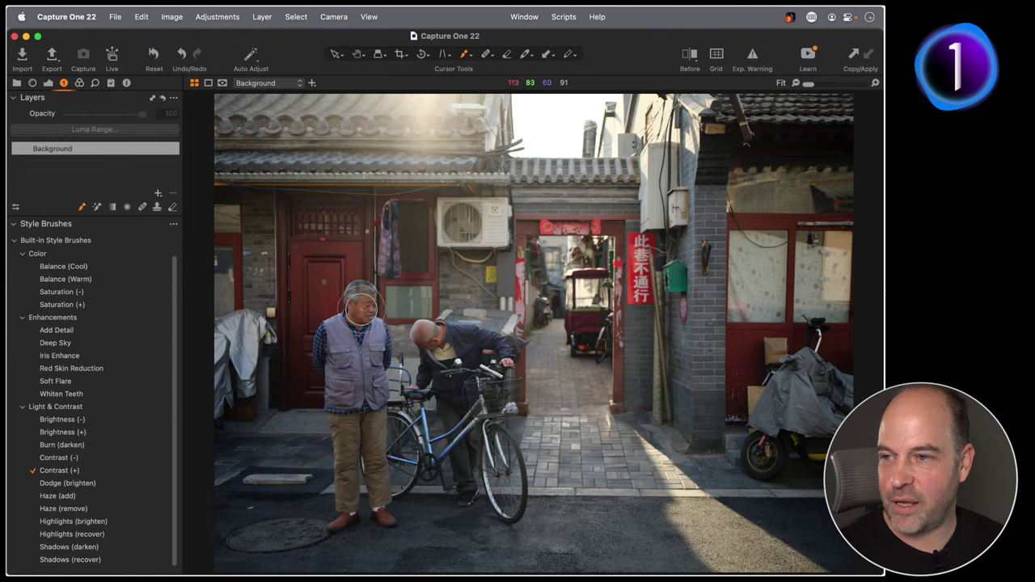
{"action": "mouse_move", "coordinate": [361, 311]}
{"action": "left_mouse_down"}
{"action": "mouse_move", "coordinate": [362, 395]}
{"action": "mouse_move", "coordinate": [364, 297]}
{"action": "mouse_move", "coordinate": [339, 319]}
{"action": "mouse_move", "coordinate": [362, 392]}
{"action": "mouse_move", "coordinate": [374, 331]}
{"action": "mouse_move", "coordinate": [351, 307]}
{"action": "left_mouse_up"}
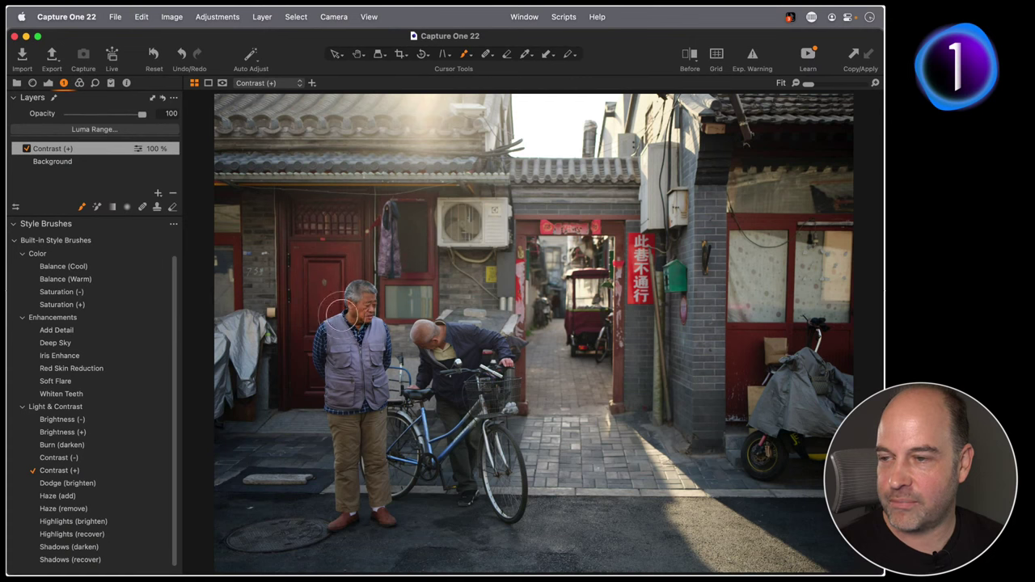
{"action": "left_click", "coordinate": [49, 84]}
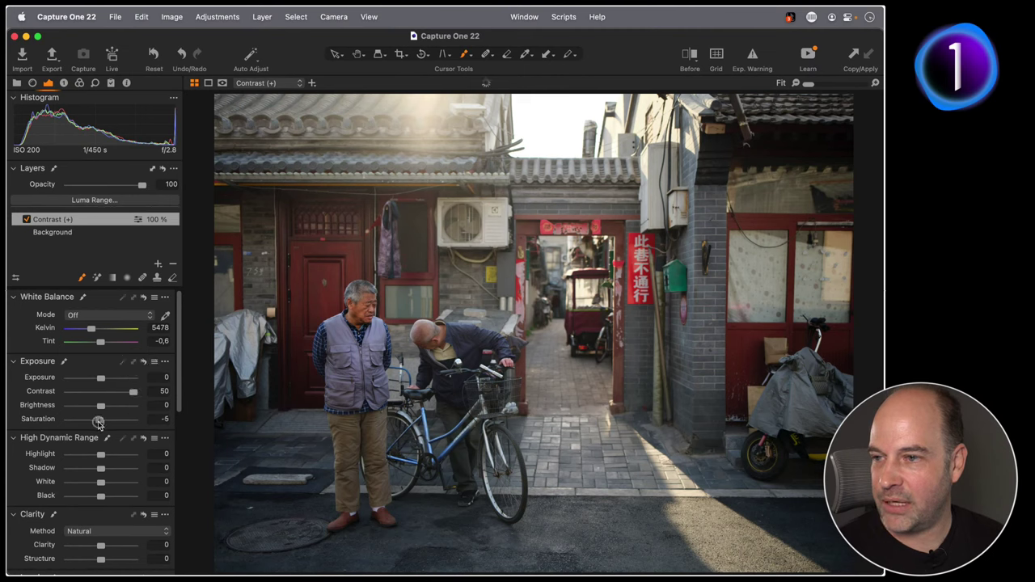
{"action": "mouse_move", "coordinate": [98, 422]}
{"action": "left_mouse_down"}
{"action": "mouse_move", "coordinate": [57, 426]}
{"action": "mouse_move", "coordinate": [97, 423]}
{"action": "left_mouse_up"}
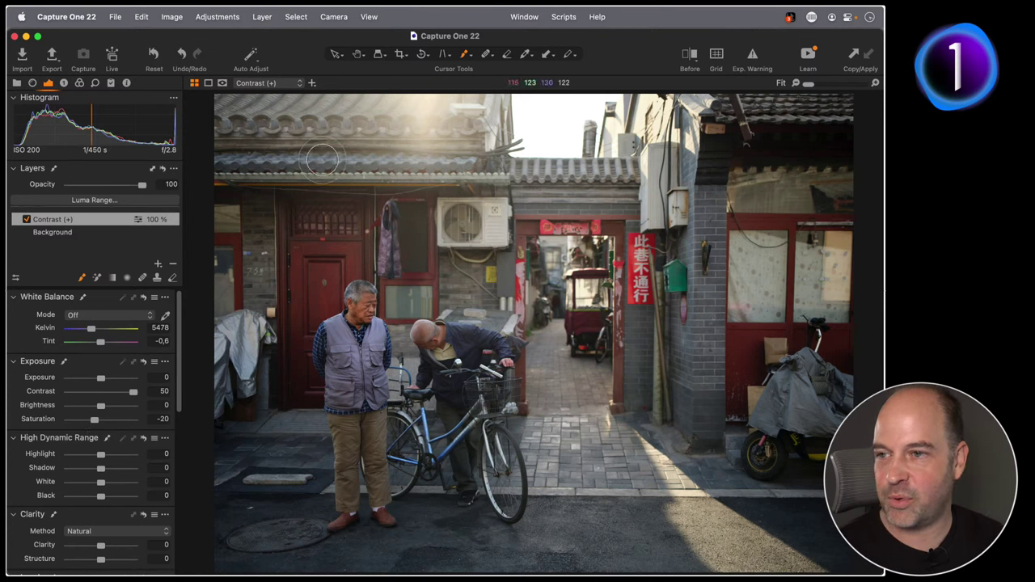
{"action": "mouse_move", "coordinate": [356, 360]}
{"action": "left_mouse_down"}
{"action": "mouse_move", "coordinate": [366, 396]}
{"action": "mouse_move", "coordinate": [348, 386]}
{"action": "mouse_move", "coordinate": [360, 378]}
{"action": "mouse_move", "coordinate": [396, 390]}
{"action": "left_mouse_up"}
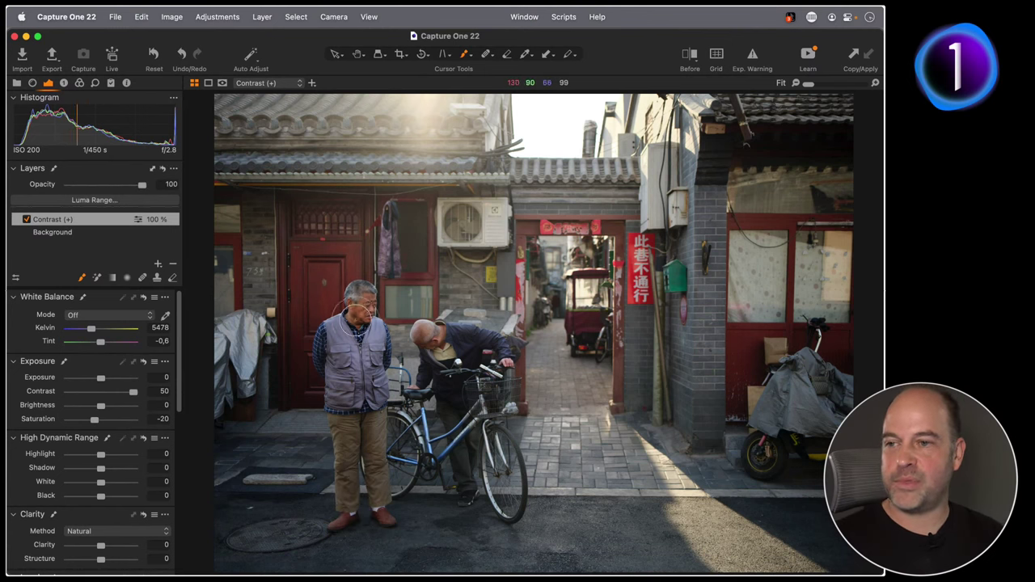
Compare the Contrast (+) layer on and off, and set its brightness to 7.
{"action": "left_click", "coordinate": [27, 219]}
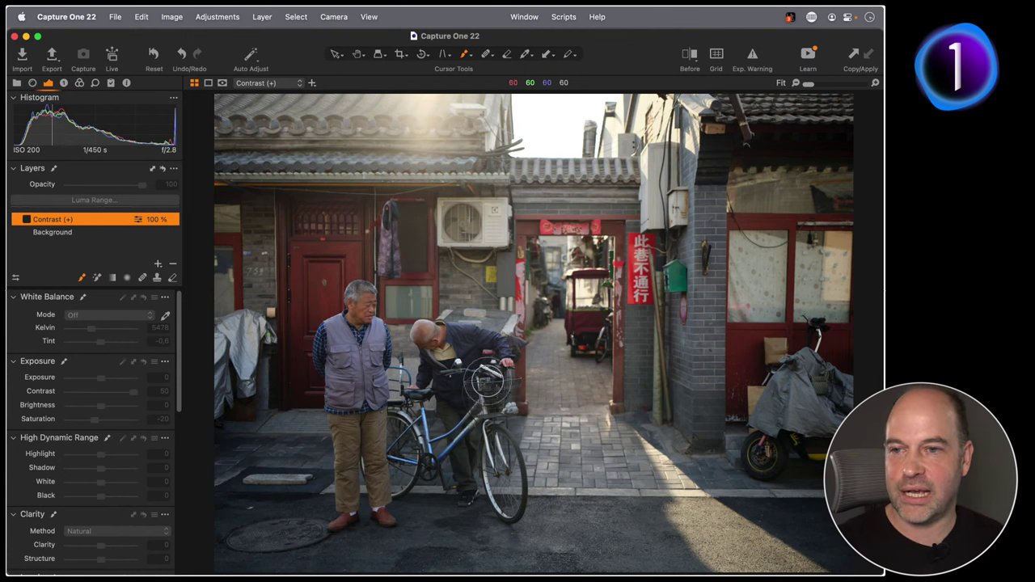
{"action": "left_click", "coordinate": [27, 221]}
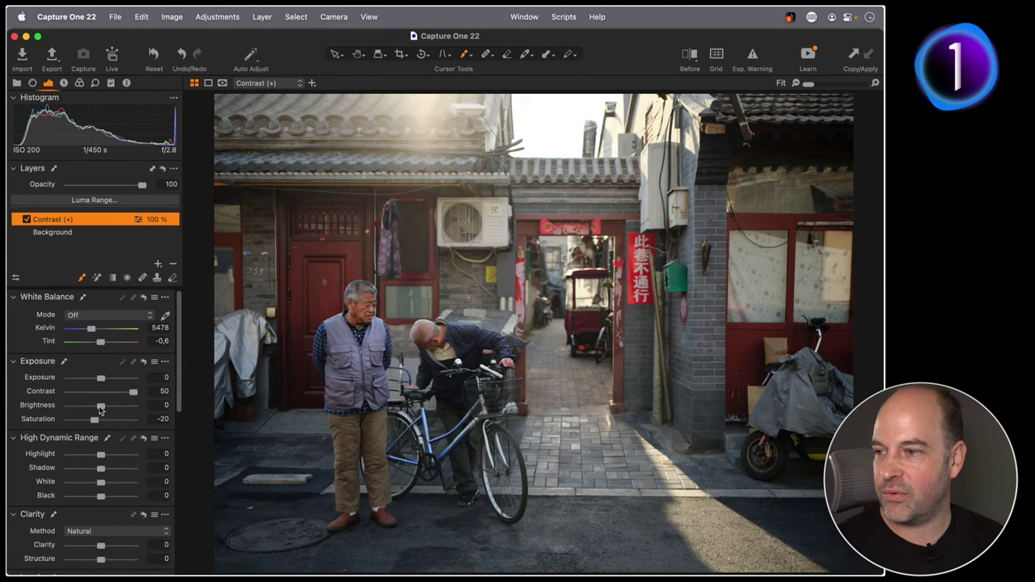
{"action": "mouse_move", "coordinate": [105, 407]}
{"action": "left_mouse_down"}
{"action": "mouse_move", "coordinate": [143, 404]}
{"action": "mouse_move", "coordinate": [100, 407]}
{"action": "left_mouse_up"}
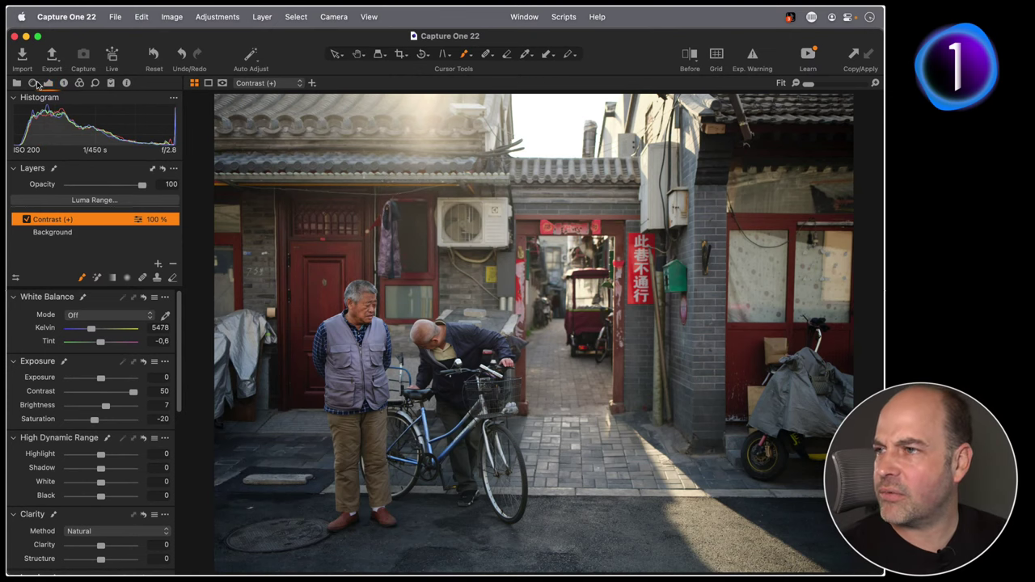
{"action": "left_click", "coordinate": [33, 83]}
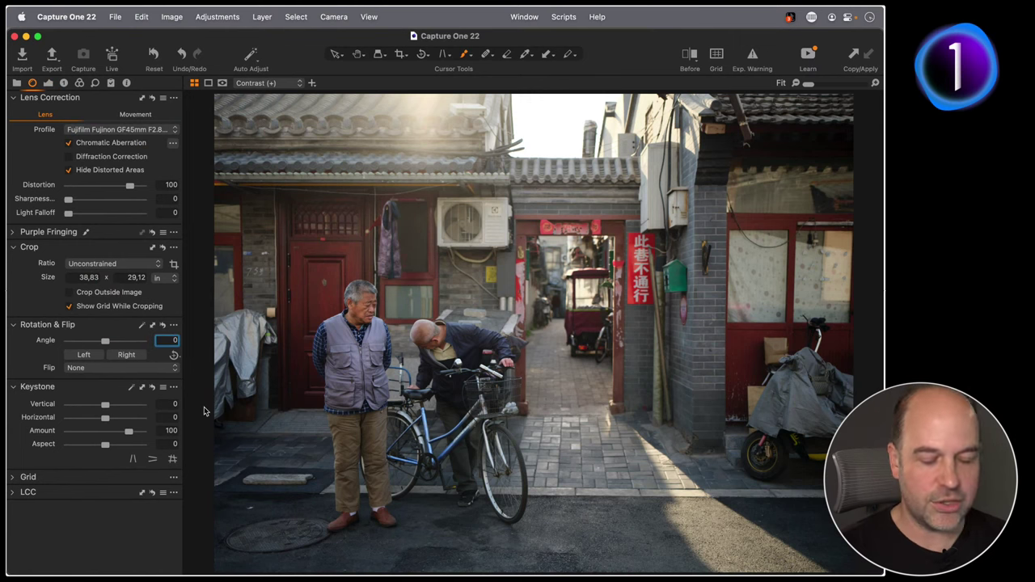
Try rotation angles -0,1 and -0,75, then settle the Angle on -0,45.
{"action": "type", "text": "-0,1"}
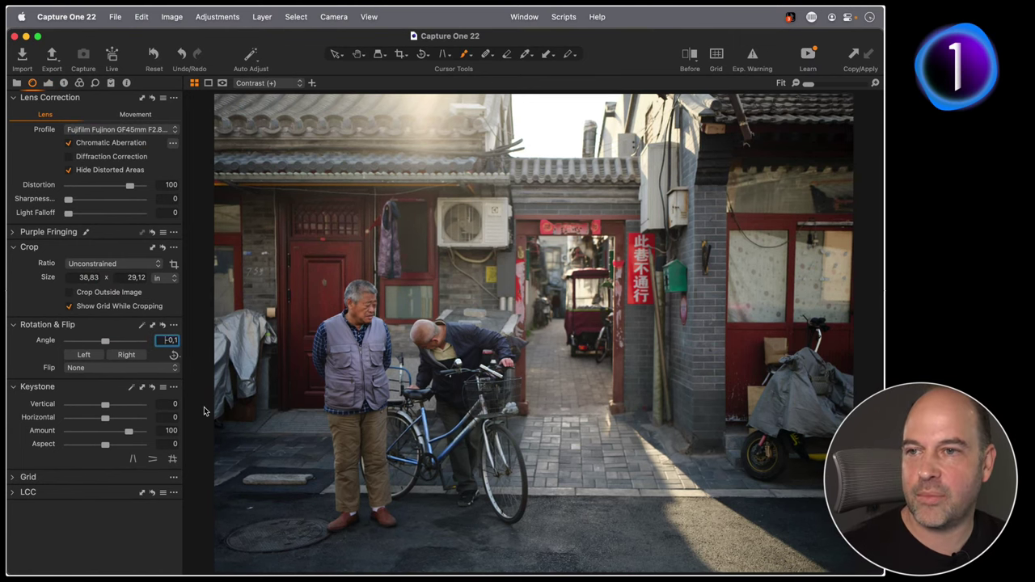
{"action": "key", "text": "Down"}
{"action": "key", "text": "Down"}
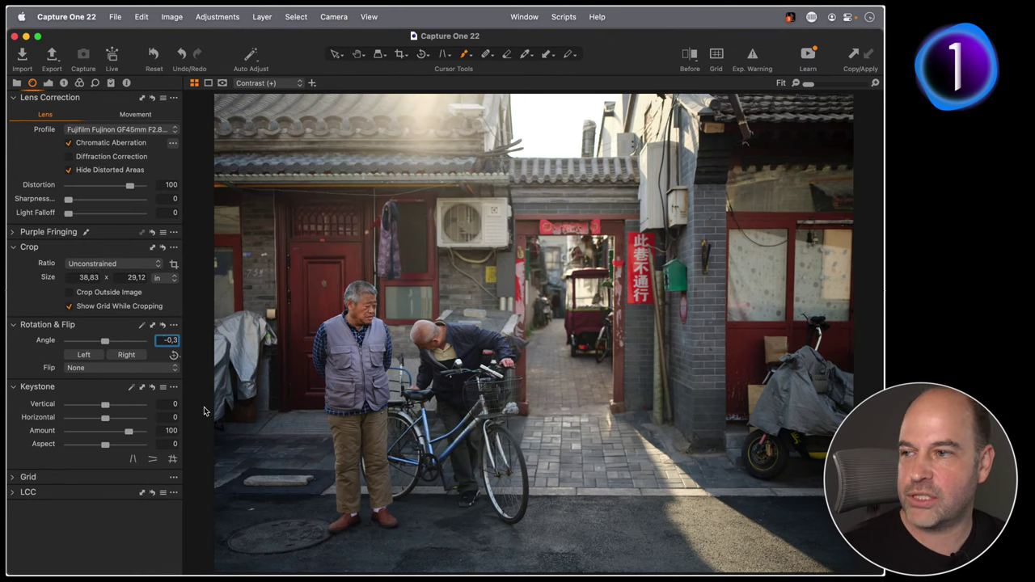
{"action": "type", "text": "-0,75"}
{"action": "key", "text": "Return"}
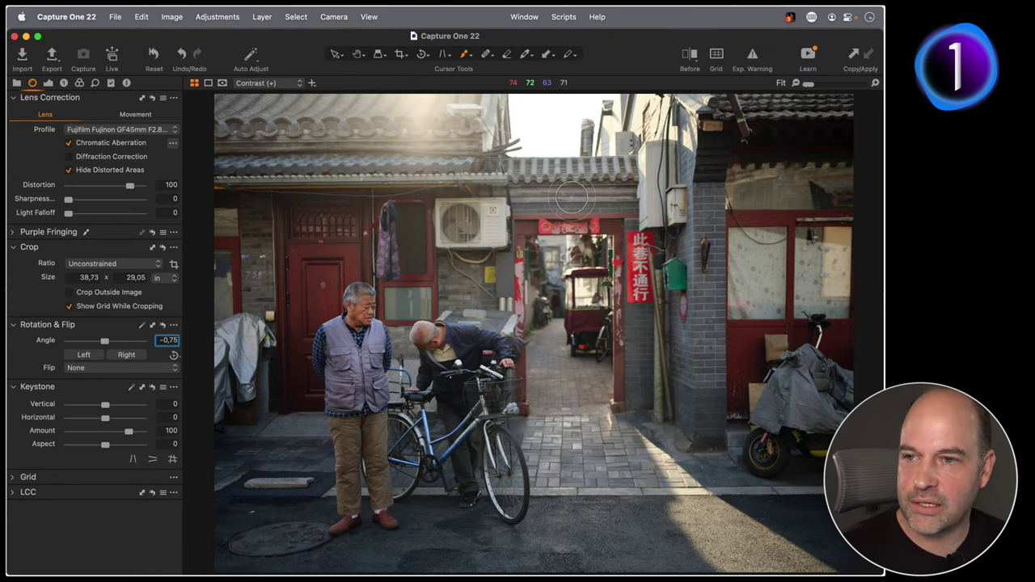
{"action": "key", "text": "Up"}
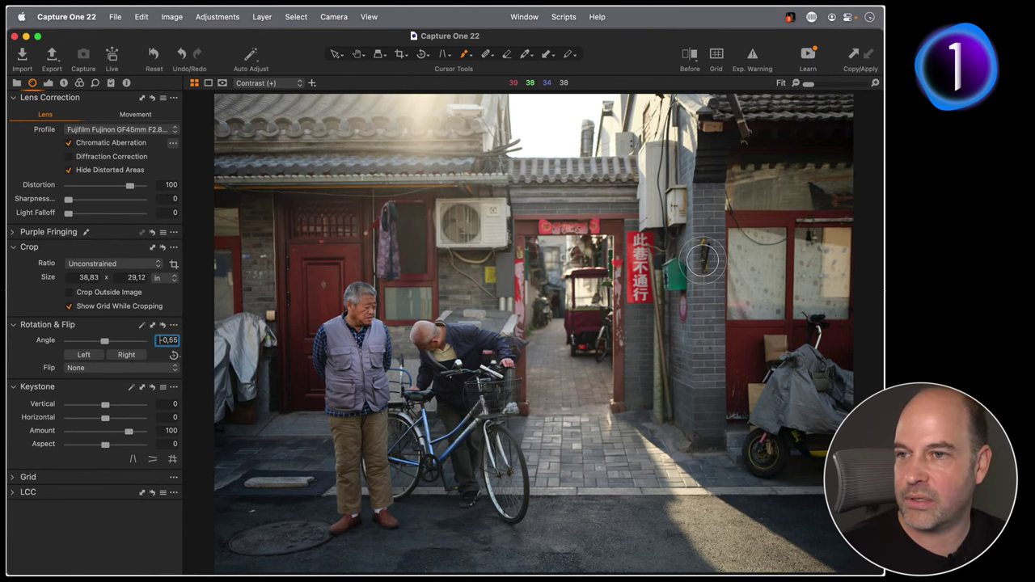
{"action": "key", "text": "Up"}
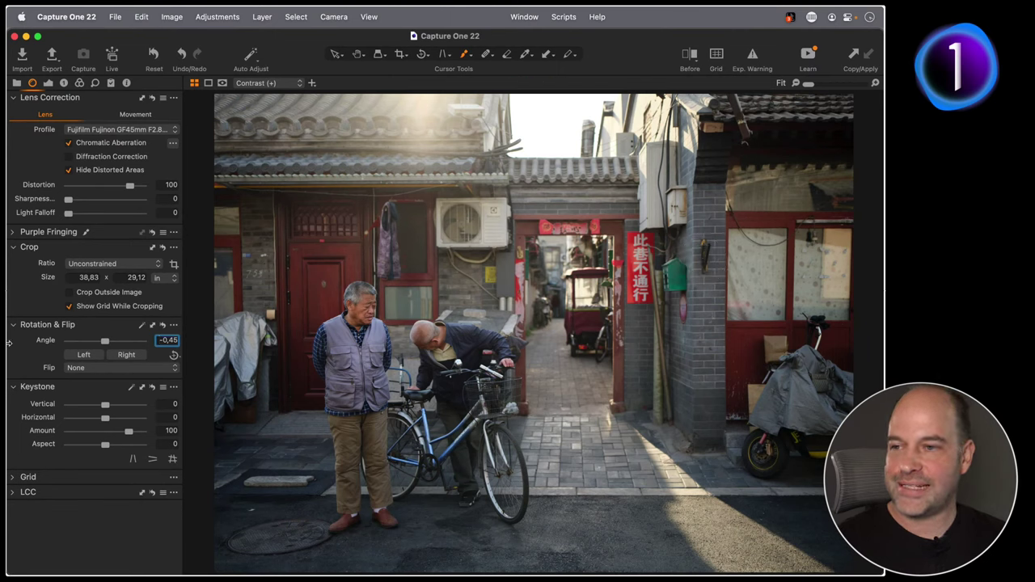
Switch to the thumbnail grid and make a new unedited variant of the alley photo.
{"action": "left_click", "coordinate": [50, 83]}
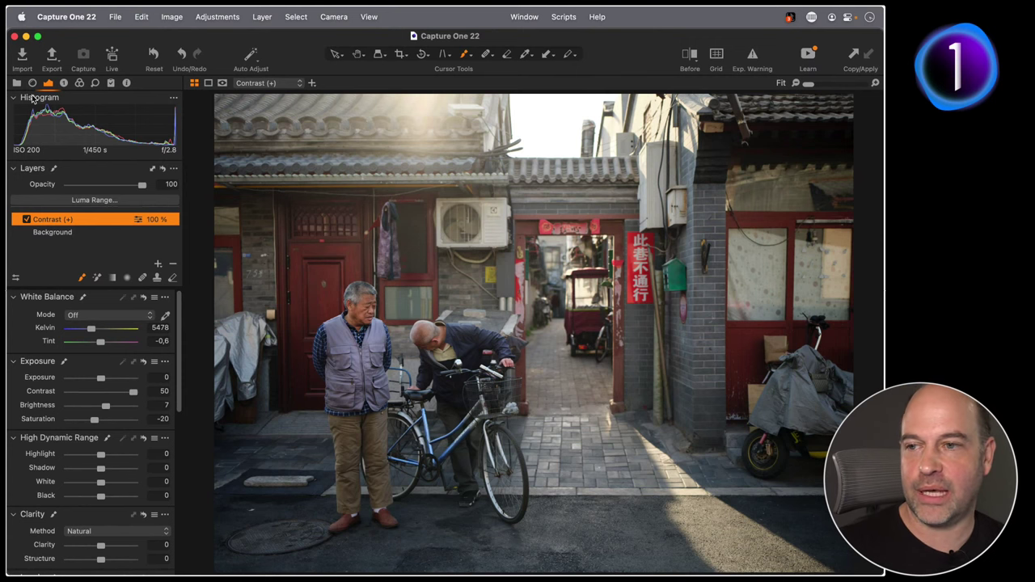
{"action": "key", "text": "super+shift+b"}
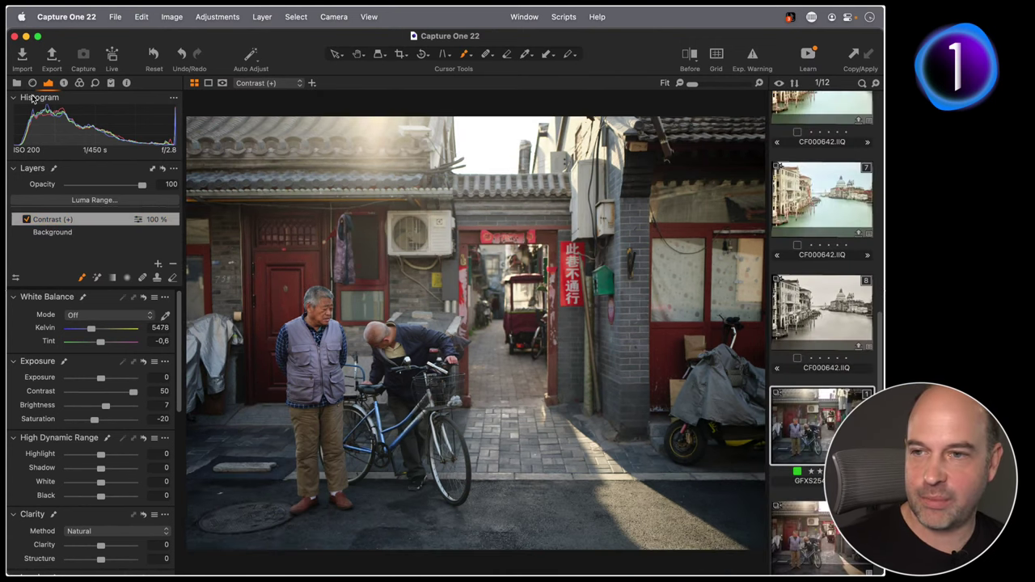
{"action": "key", "text": "super+alt+v"}
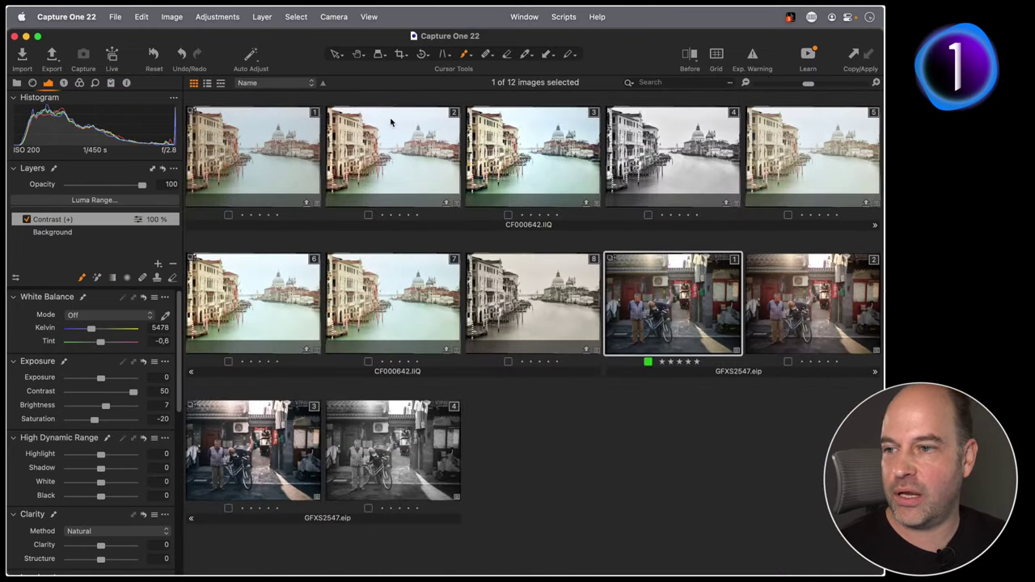
{"action": "left_click", "coordinate": [171, 17]}
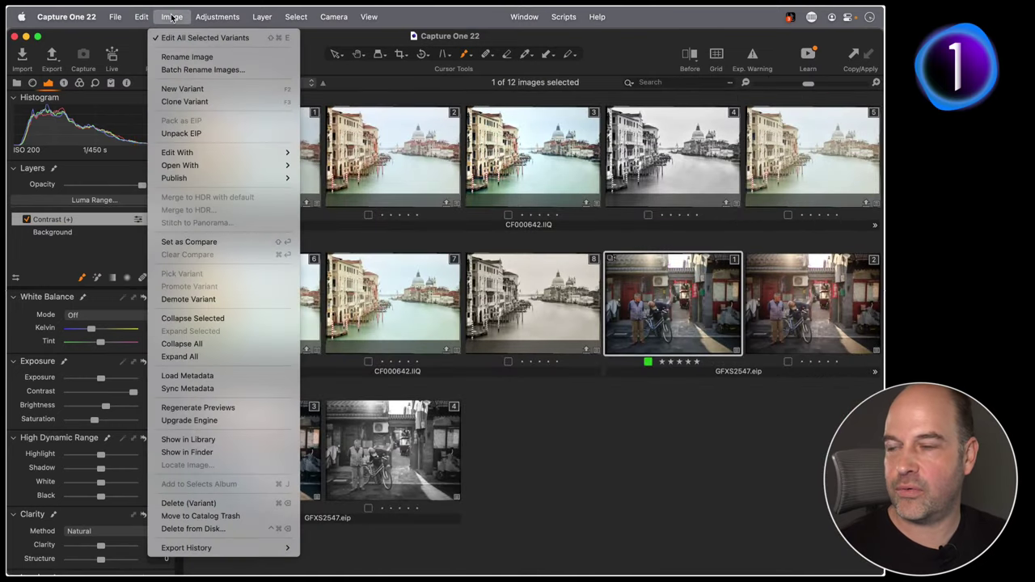
{"action": "left_click", "coordinate": [194, 92]}
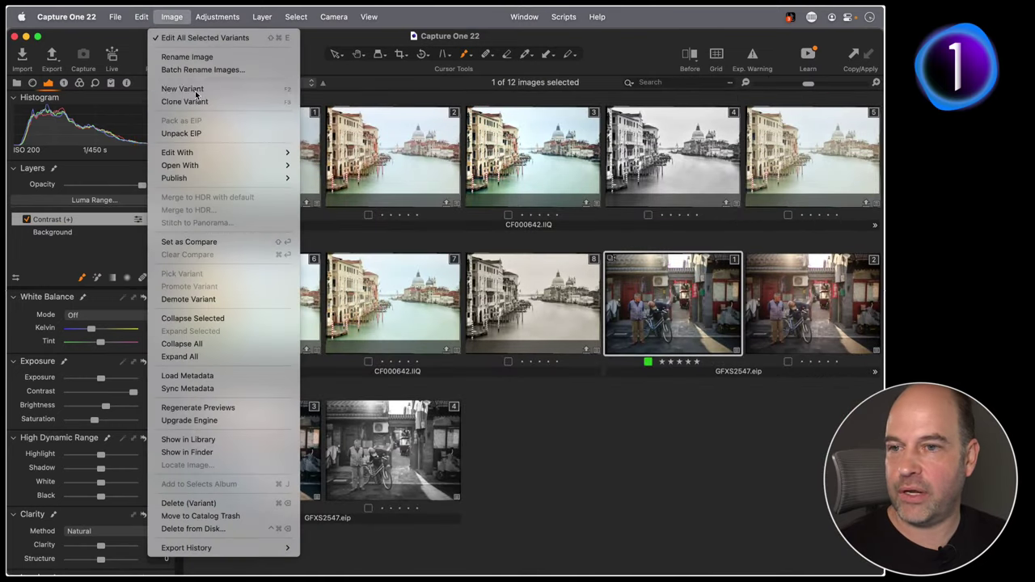
Open the new variant full size, cancel New Session, select Pan, and show Color settings.
{"action": "double_click", "coordinate": [503, 443]}
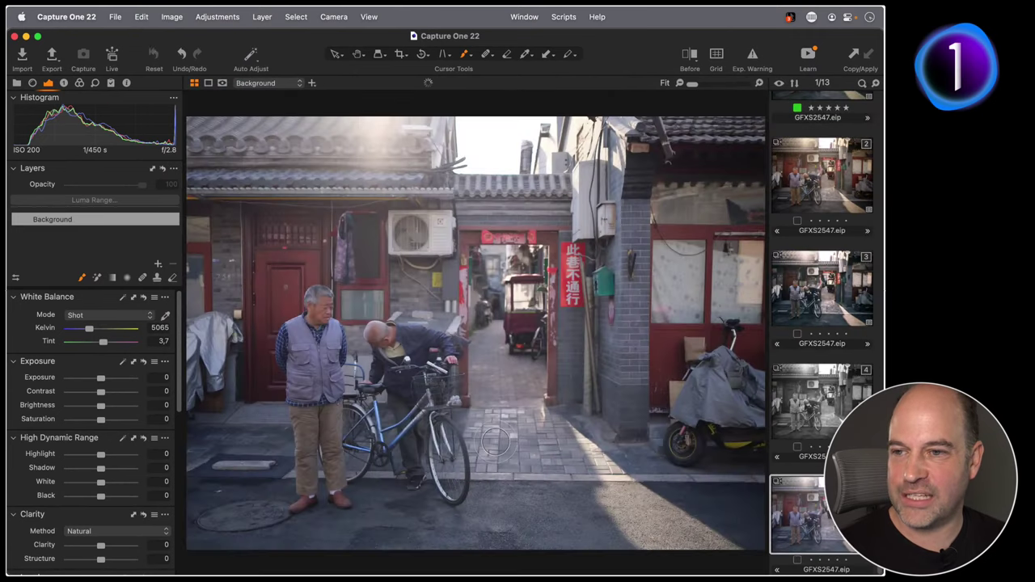
{"action": "key", "text": "super+n"}
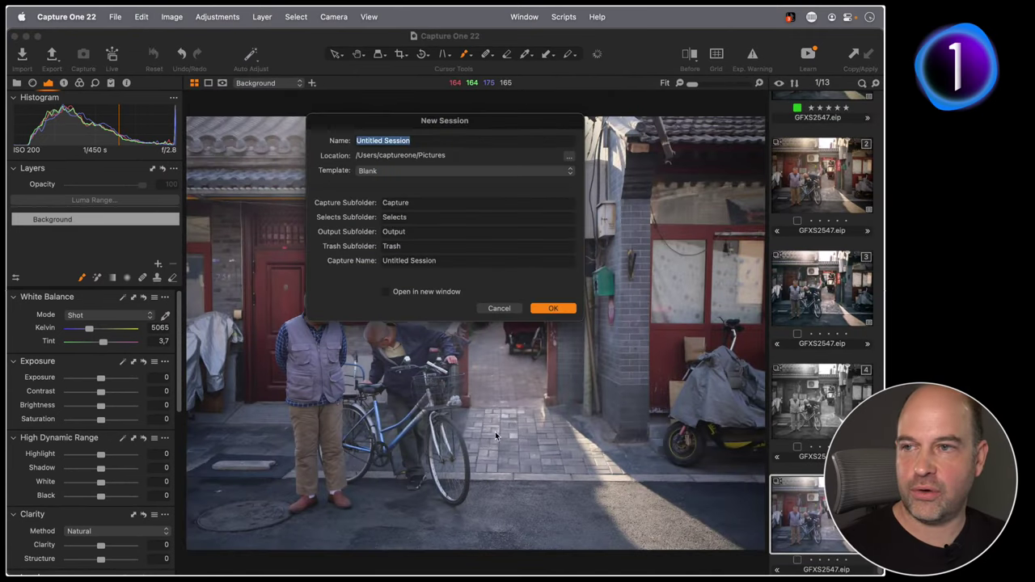
{"action": "left_click", "coordinate": [500, 308]}
{"action": "key", "text": "super+shift+b"}
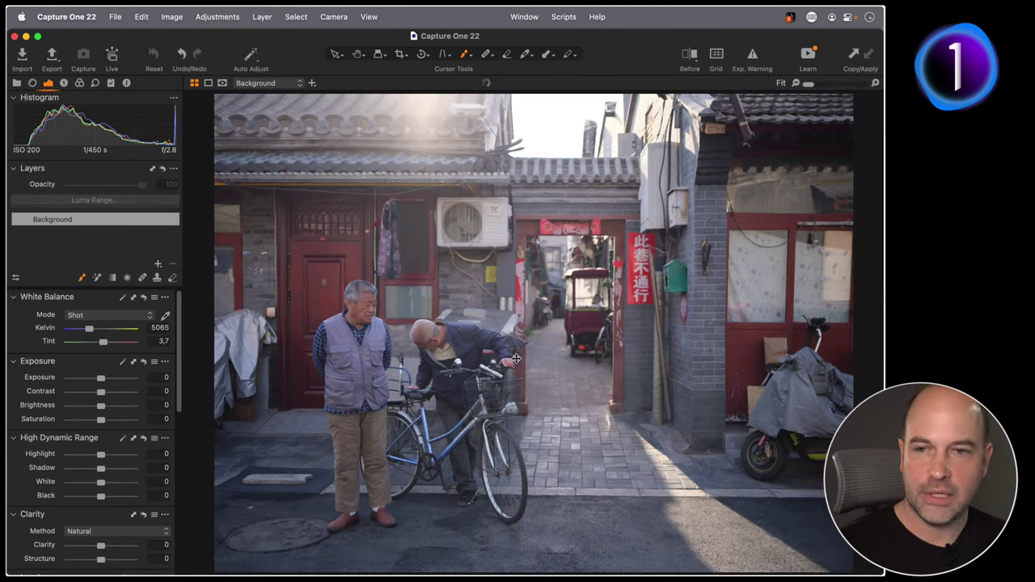
{"action": "key", "text": "h"}
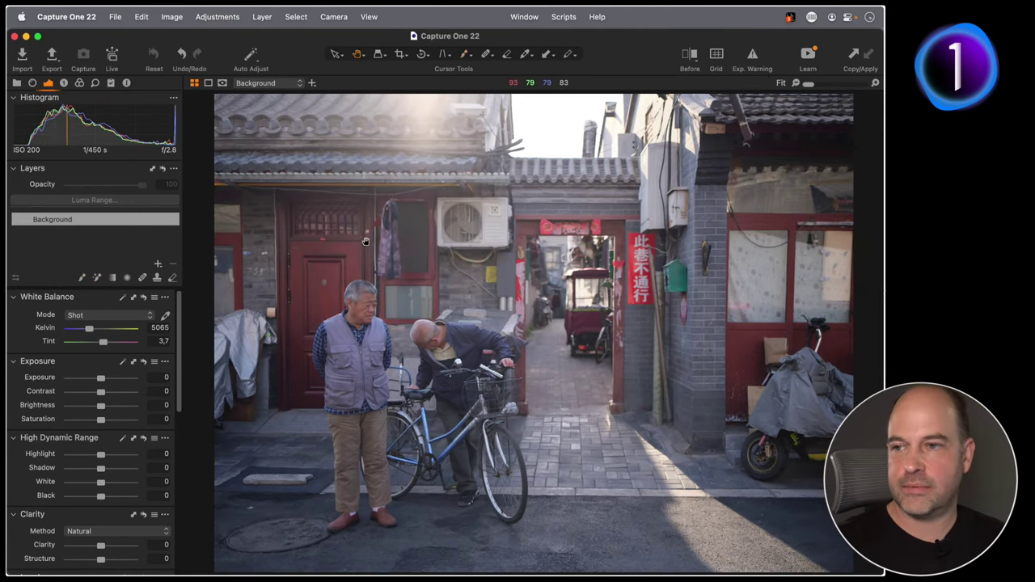
{"action": "left_click", "coordinate": [79, 83]}
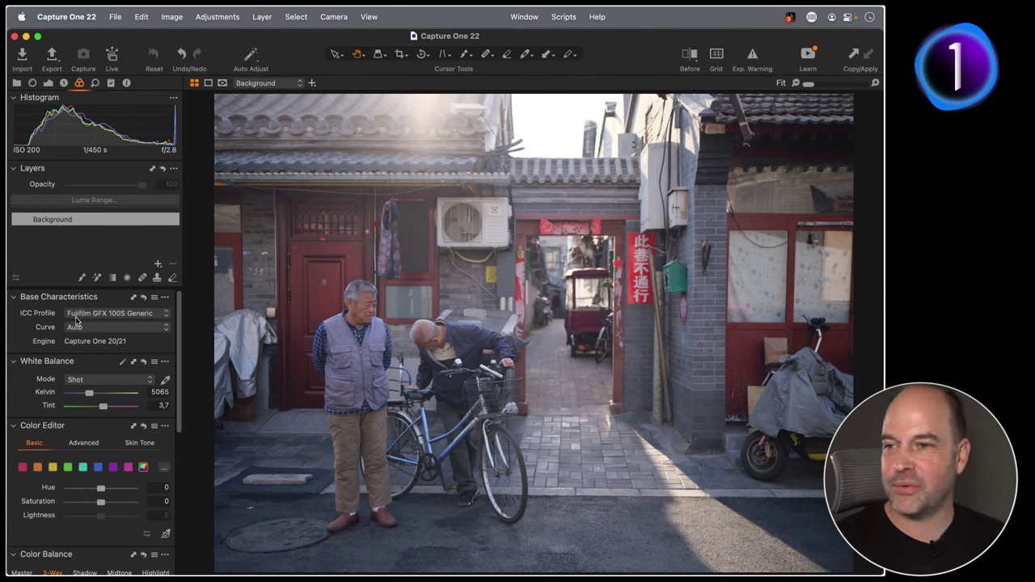
Set the Curve to Fujifilm CLASSIC NEGATIVE and compare it with a before/after split.
{"action": "left_click", "coordinate": [131, 328]}
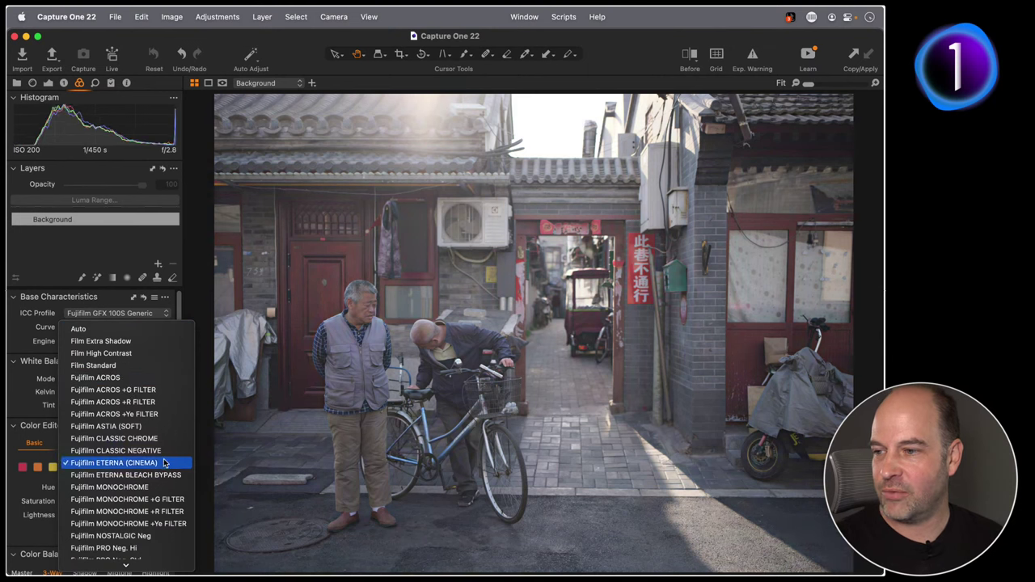
{"action": "scroll", "coordinate": [151, 477], "scroll_direction": "down", "scroll_amount": 2}
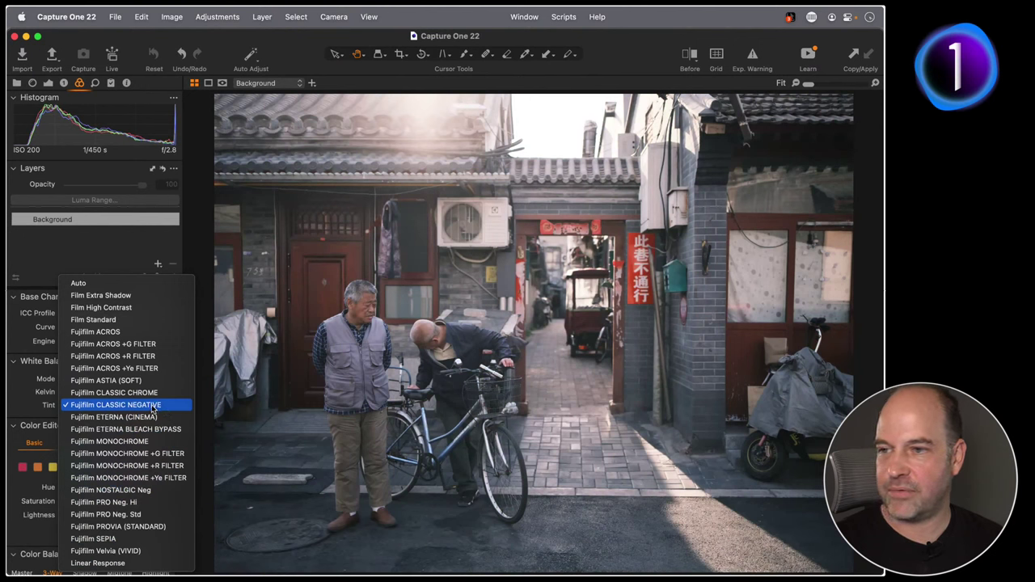
{"action": "left_click", "coordinate": [152, 407]}
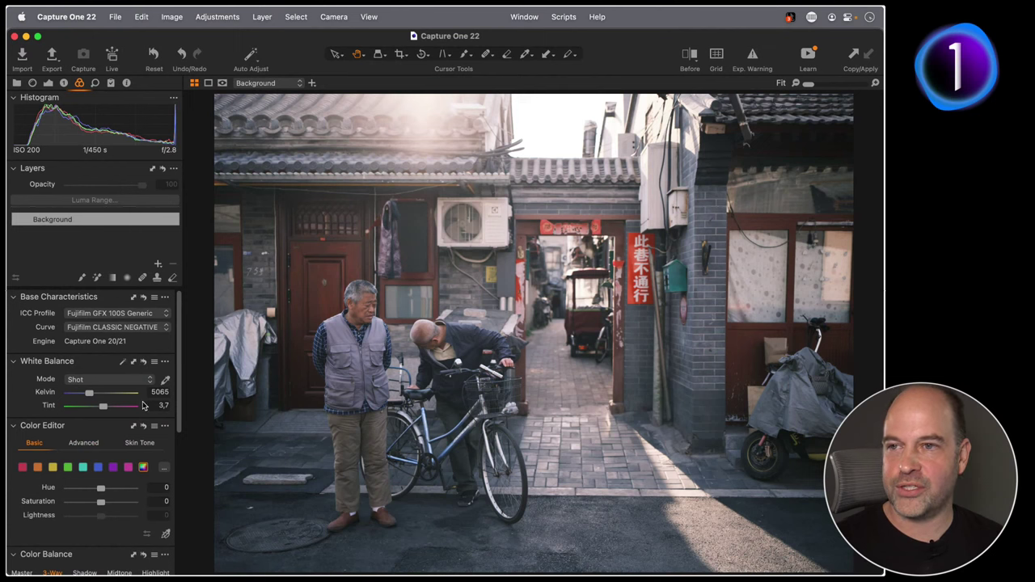
{"action": "key", "text": "y"}
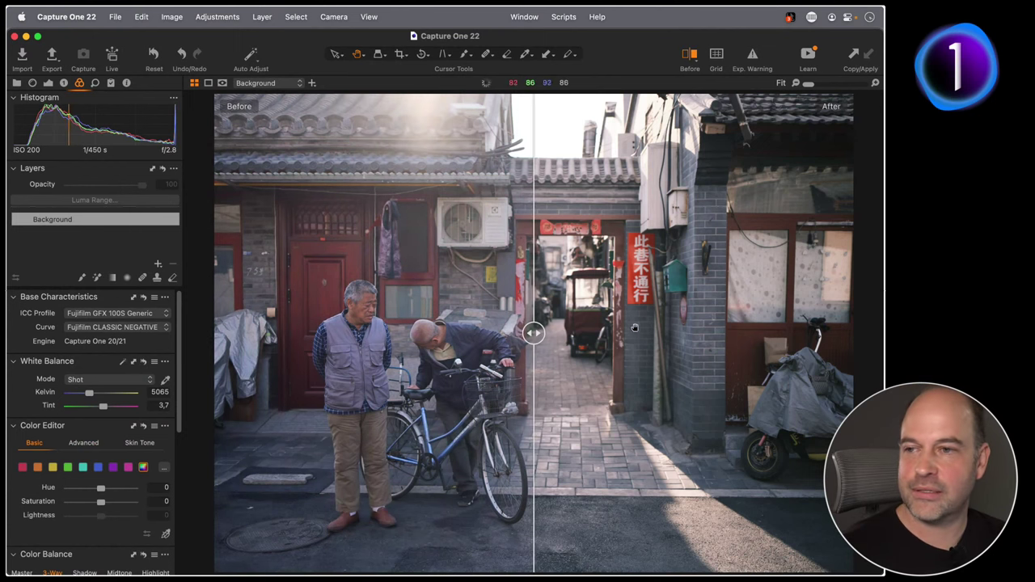
{"action": "left_click_drag", "start_coordinate": [534, 333], "coordinate": [647, 332]}
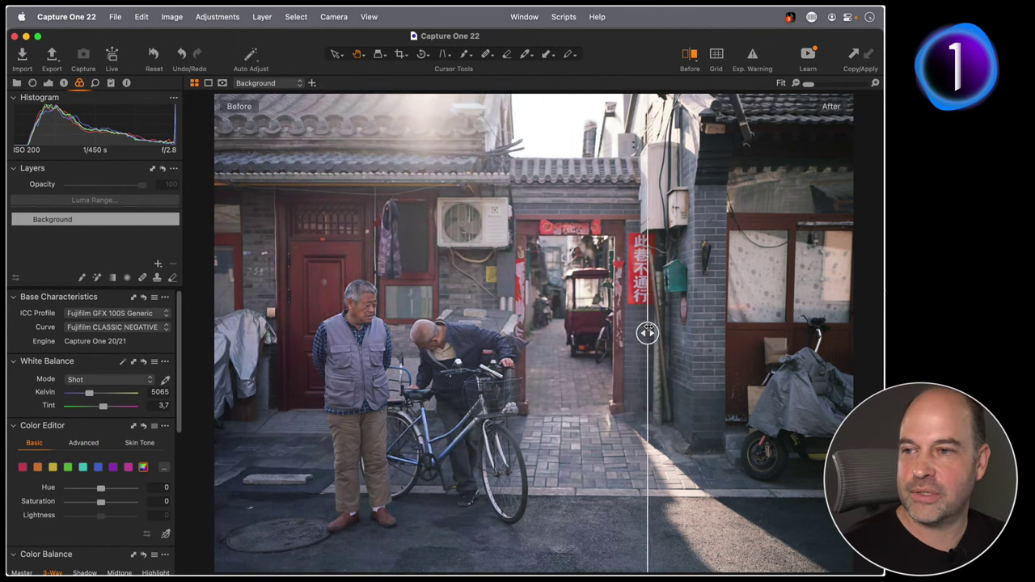
{"action": "key", "text": "y"}
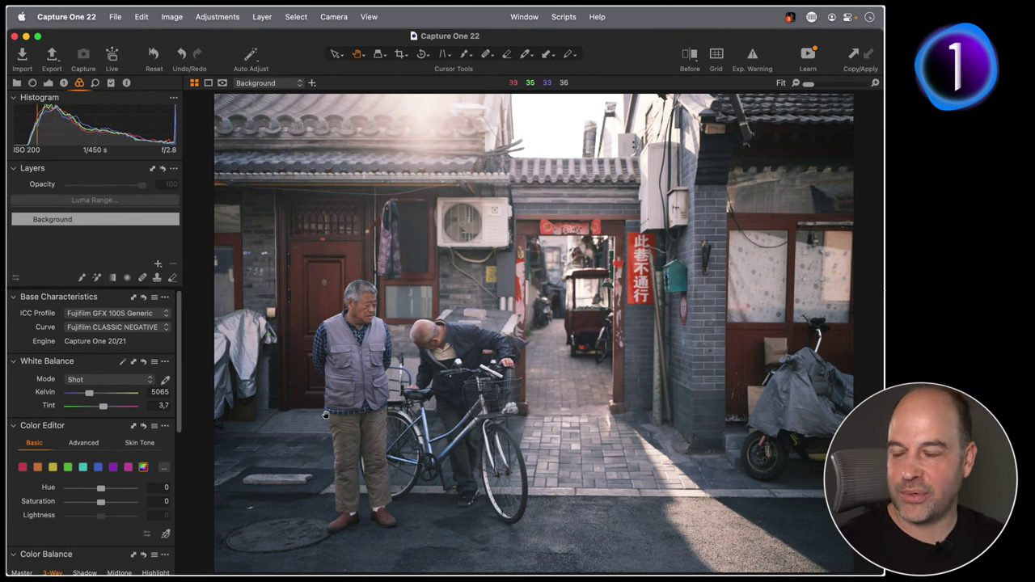
Add a Contrast (+) style layer with saturation -15 and layer opacity 89.
{"action": "left_click", "coordinate": [66, 83]}
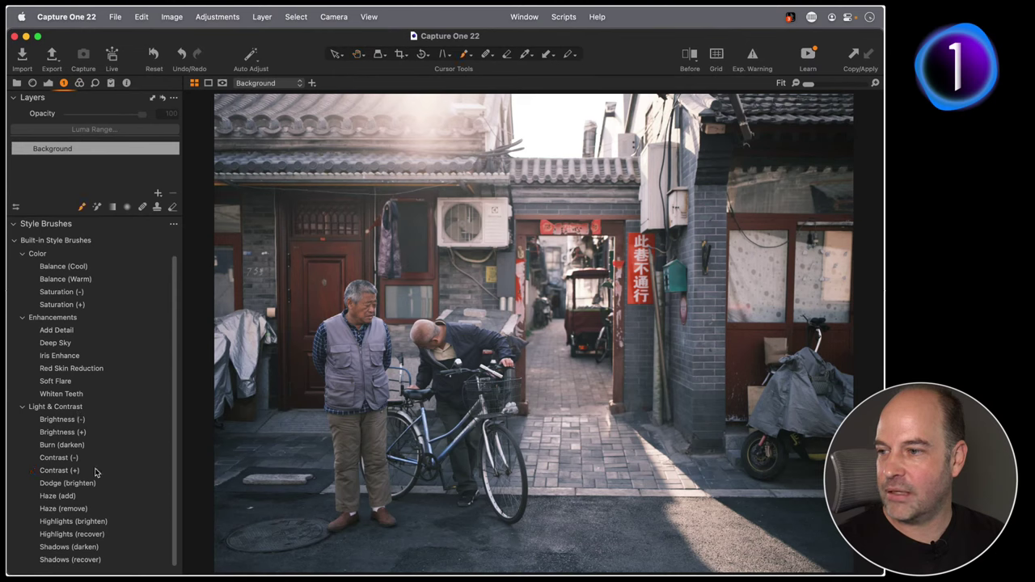
{"action": "left_click", "coordinate": [94, 473]}
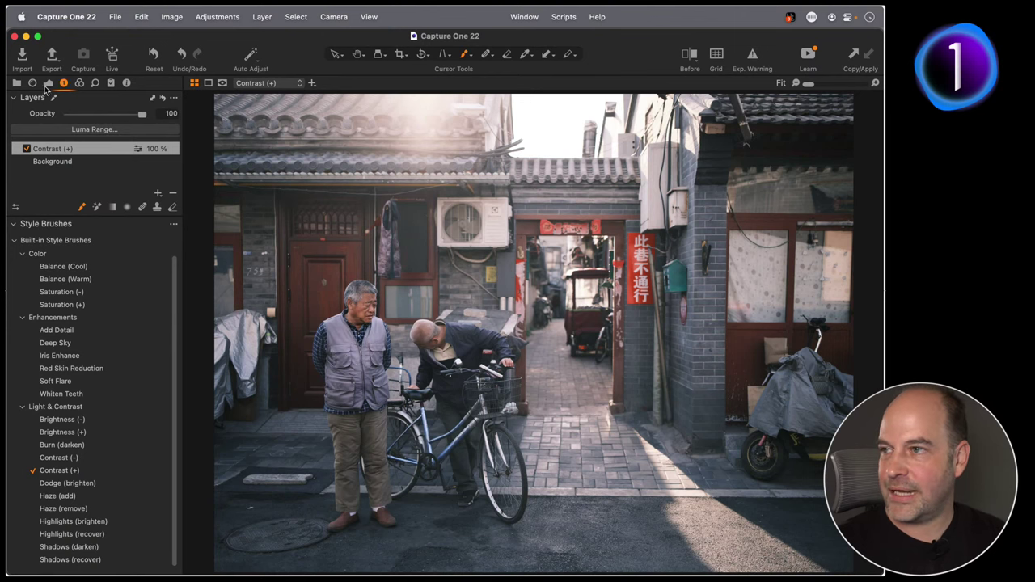
{"action": "left_click", "coordinate": [47, 83]}
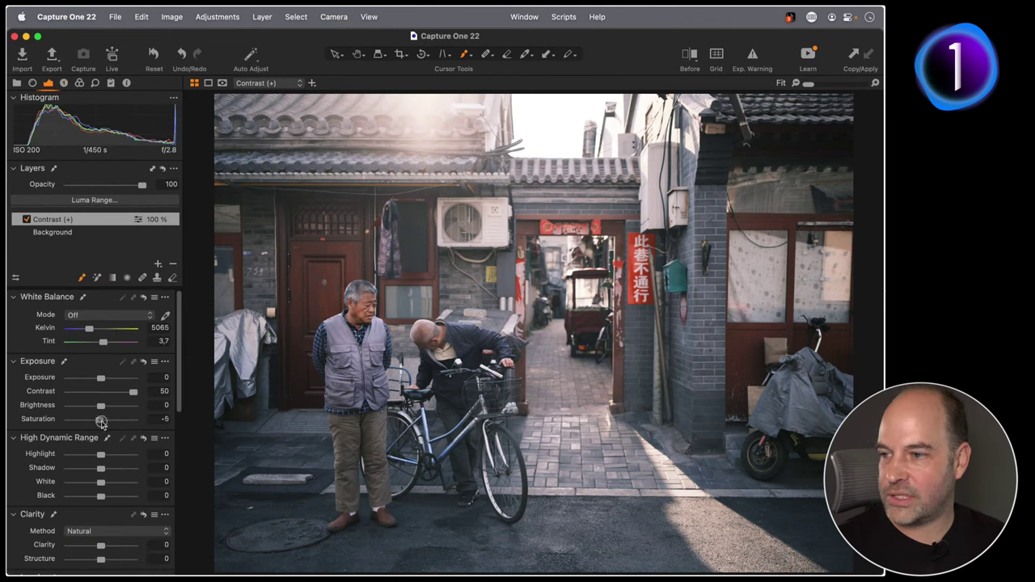
{"action": "left_click_drag", "start_coordinate": [100, 422], "coordinate": [98, 422]}
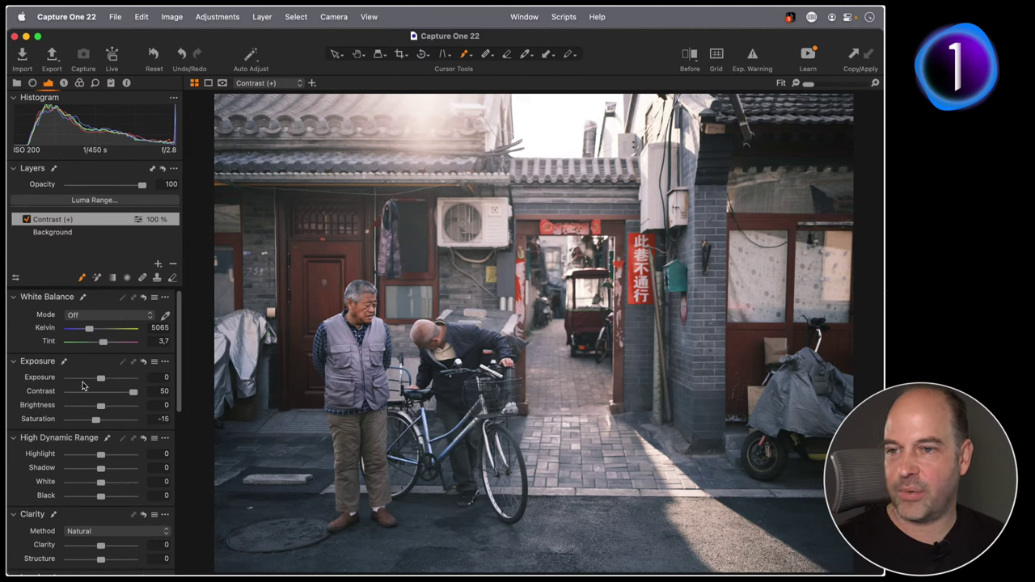
{"action": "left_click", "coordinate": [27, 220]}
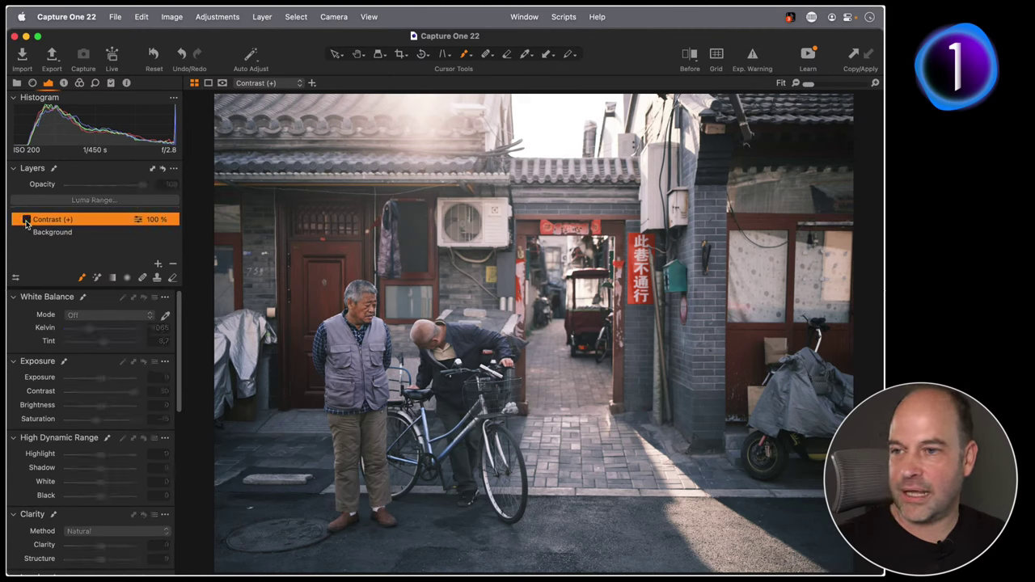
{"action": "left_click", "coordinate": [26, 220]}
{"action": "left_click", "coordinate": [26, 220]}
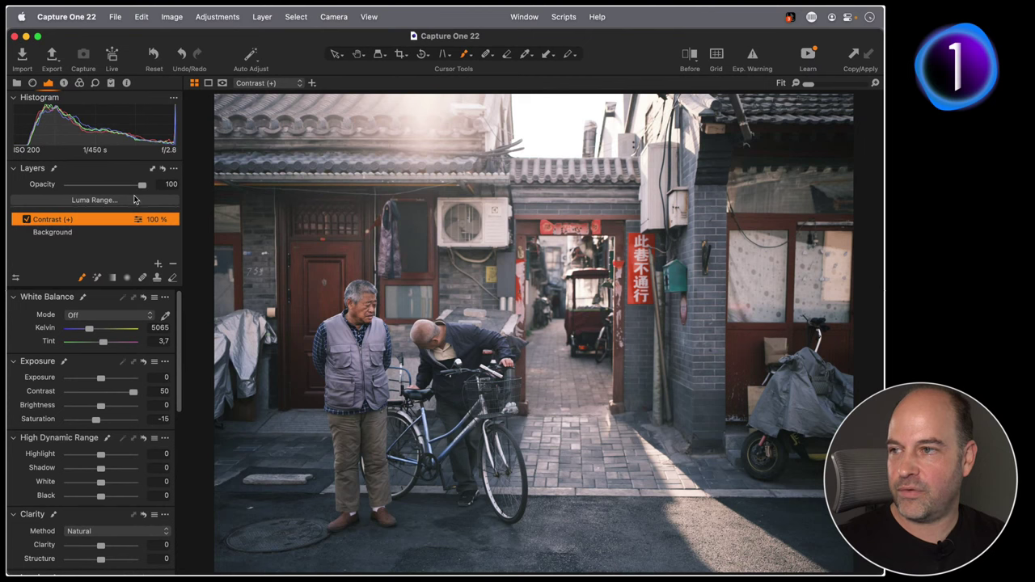
{"action": "mouse_move", "coordinate": [143, 184]}
{"action": "left_mouse_down"}
{"action": "mouse_move", "coordinate": [81, 184]}
{"action": "mouse_move", "coordinate": [130, 186]}
{"action": "left_mouse_up"}
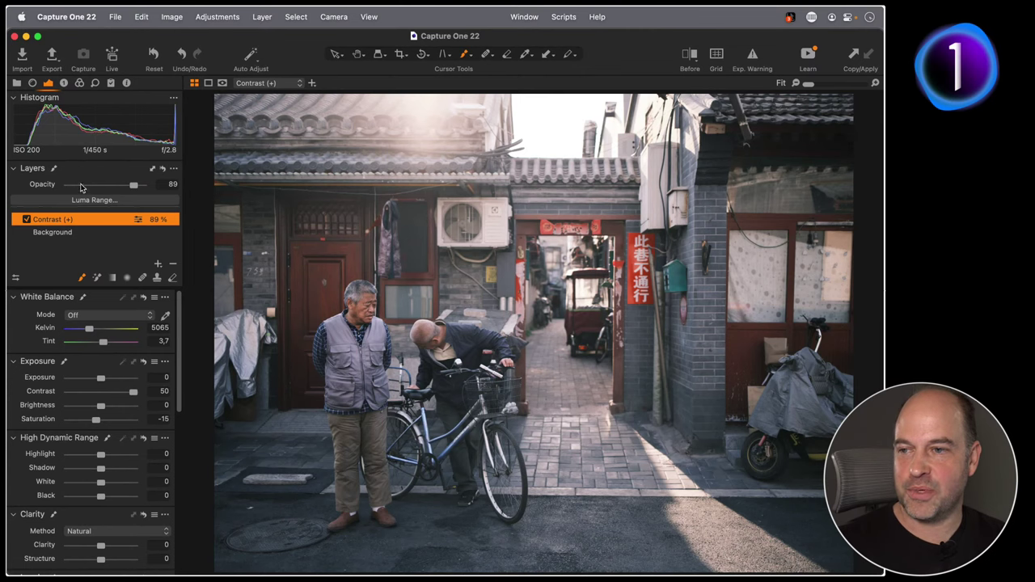
{"action": "scroll", "coordinate": [93, 502], "scroll_direction": "down", "scroll_amount": 6}
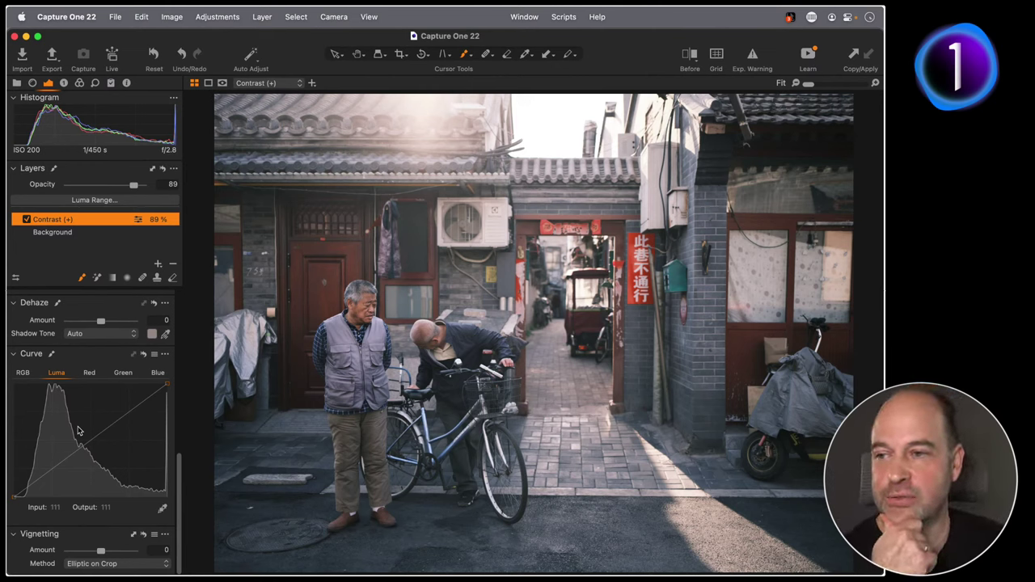
{"action": "left_click", "coordinate": [26, 220]}
{"action": "left_click", "coordinate": [26, 221]}
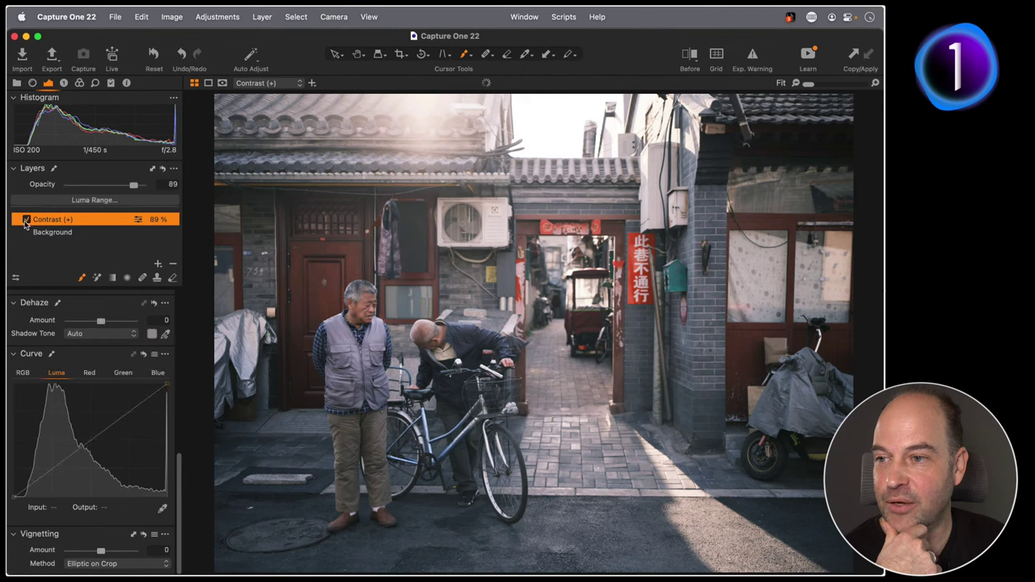
{"action": "left_click", "coordinate": [26, 221]}
{"action": "left_click", "coordinate": [25, 221]}
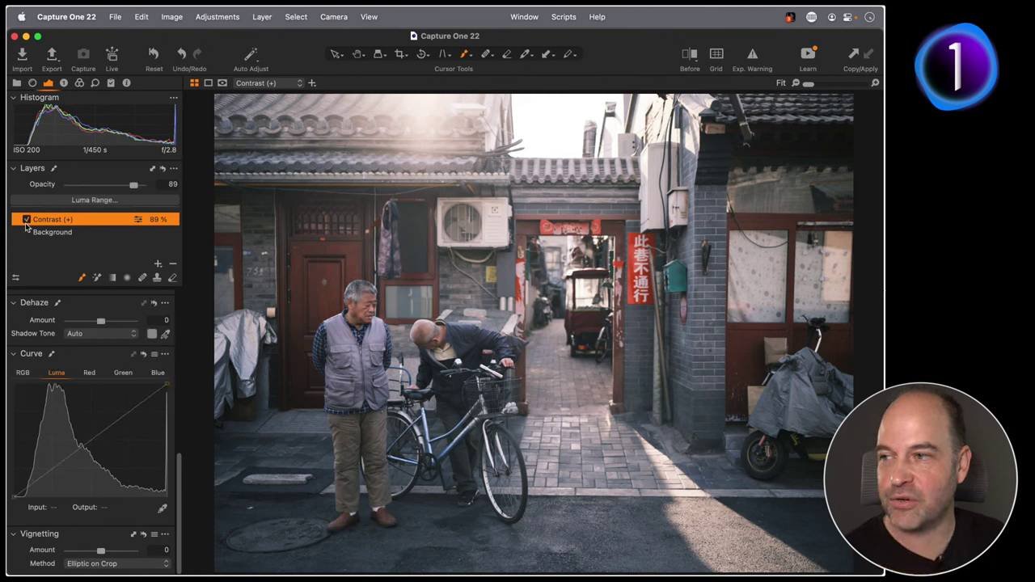
{"action": "left_click", "coordinate": [26, 221]}
{"action": "left_click", "coordinate": [26, 220]}
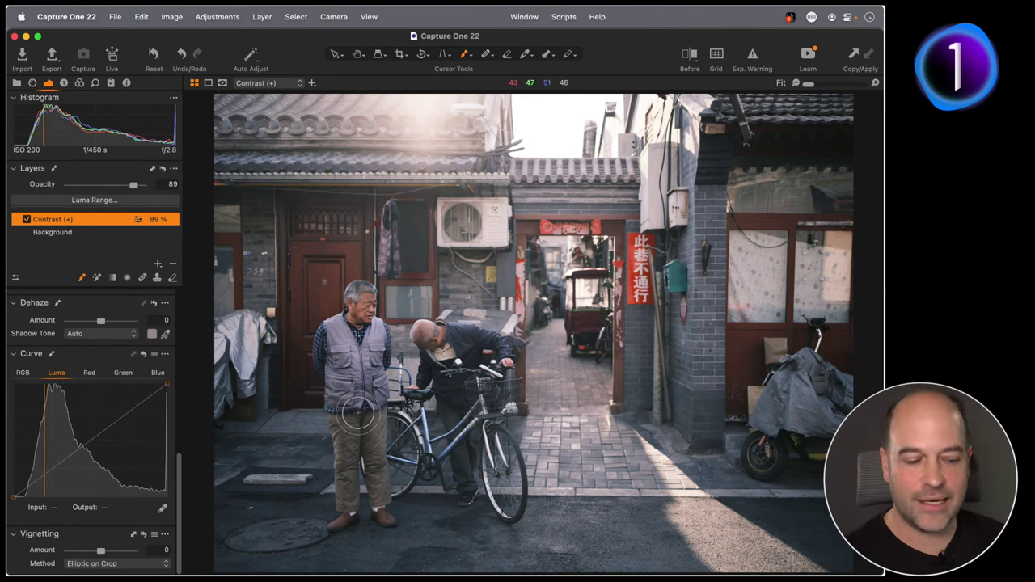
{"action": "key", "text": "h"}
{"action": "left_click", "coordinate": [257, 515]}
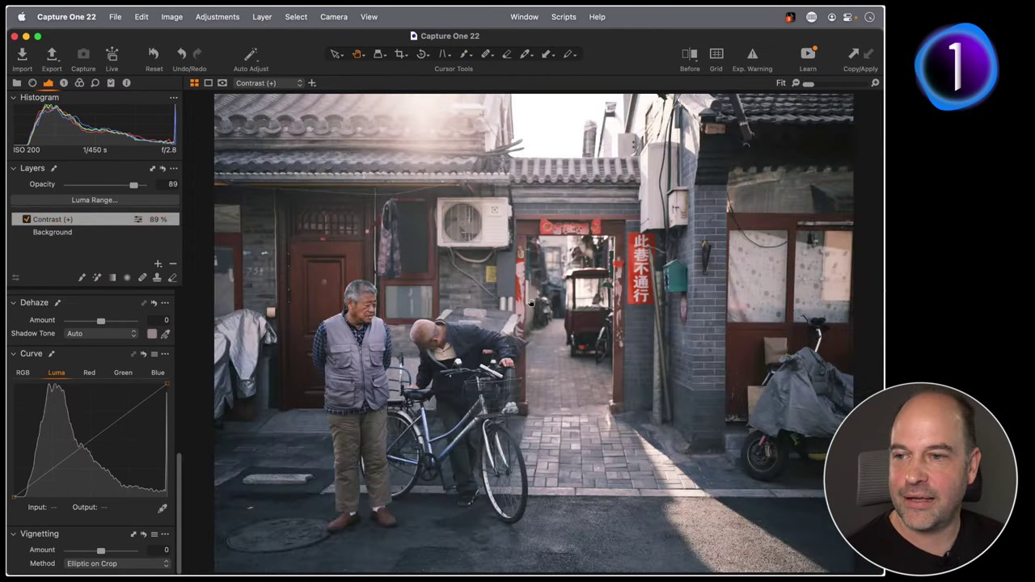
{"action": "left_click", "coordinate": [750, 238]}
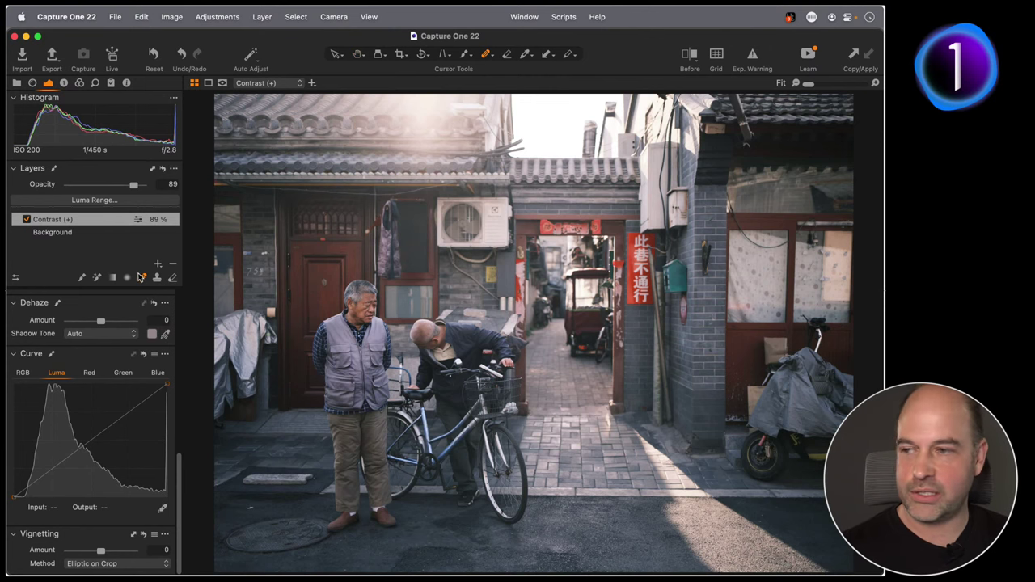
With the Heal brush, remove pavement spots near the bicycle, creating Heal Layer 1.
{"action": "left_click", "coordinate": [142, 277]}
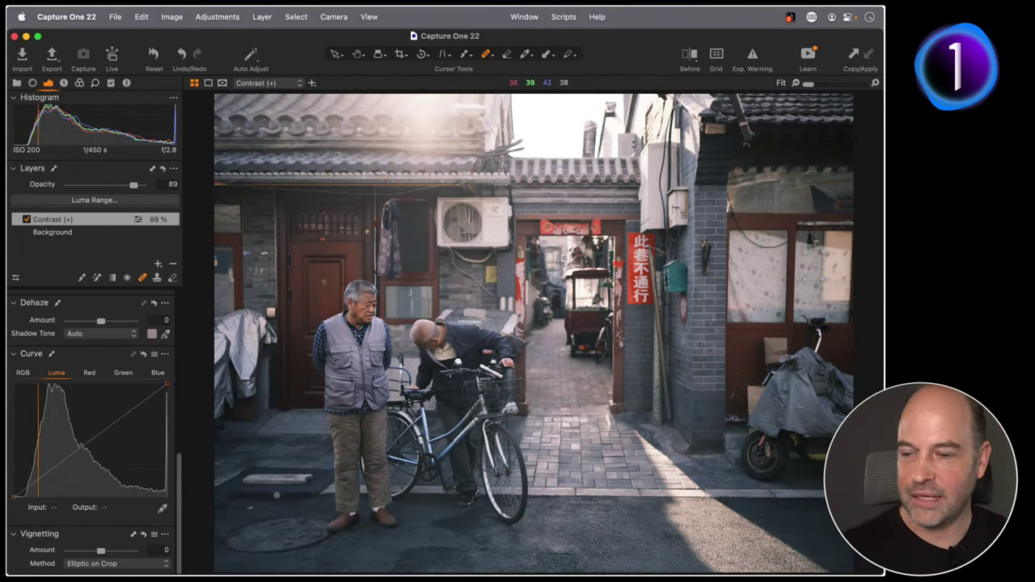
{"action": "key", "text": "z"}
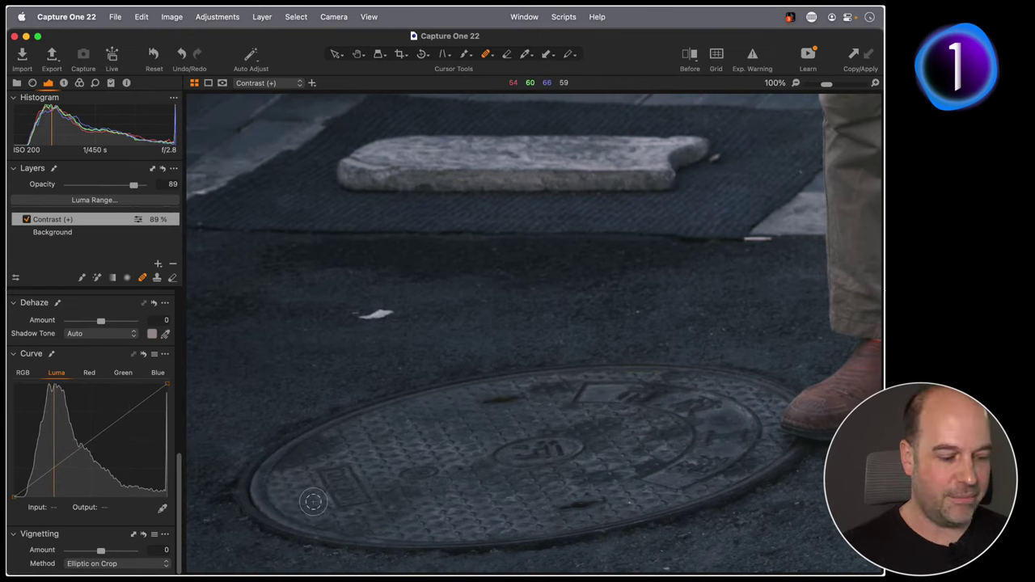
{"action": "key", "text": "z"}
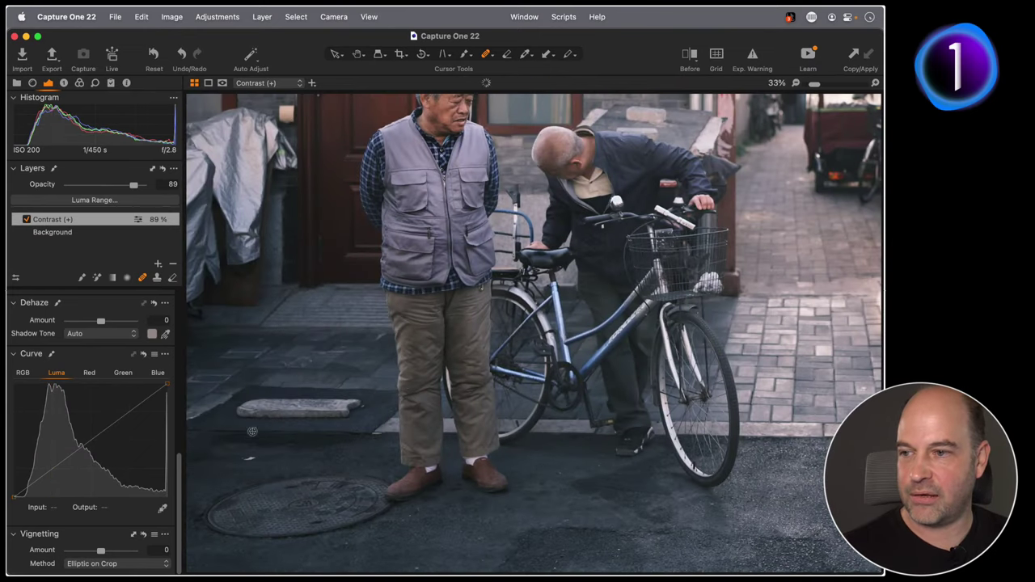
{"action": "right_click", "coordinate": [275, 457]}
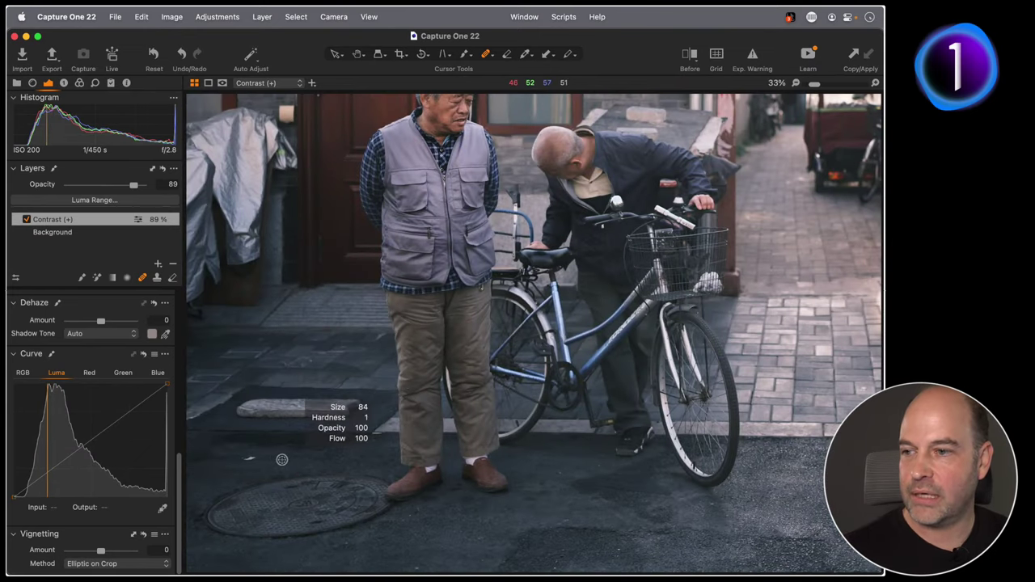
{"action": "left_click", "coordinate": [250, 454]}
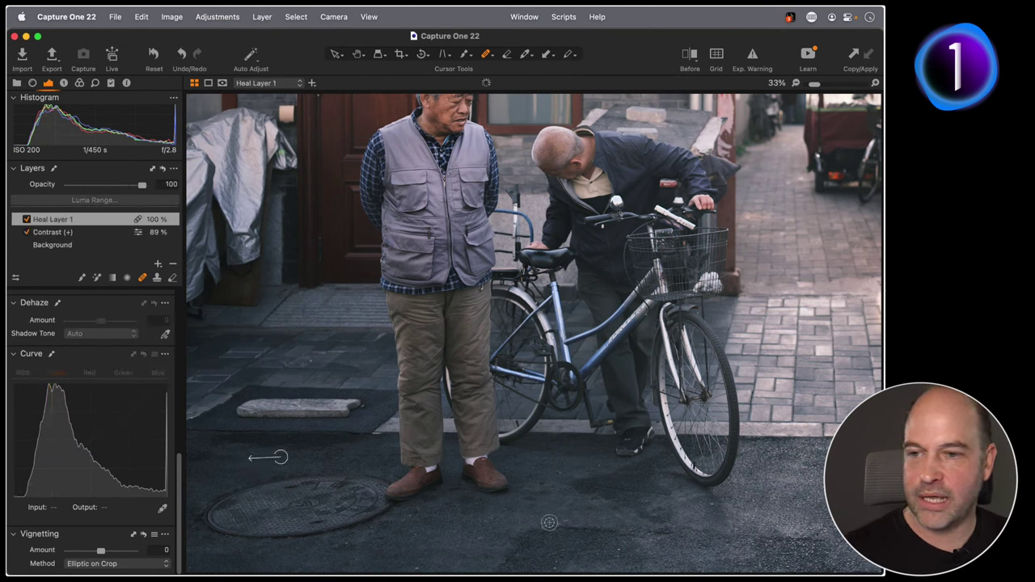
{"action": "left_click", "coordinate": [559, 474]}
{"action": "left_click", "coordinate": [619, 548]}
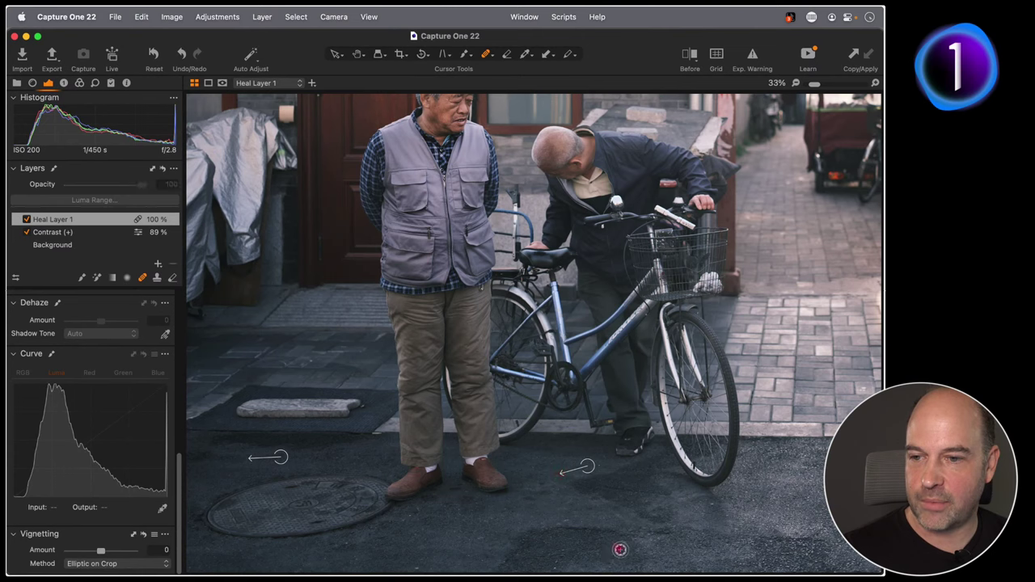
{"action": "left_click", "coordinate": [713, 502]}
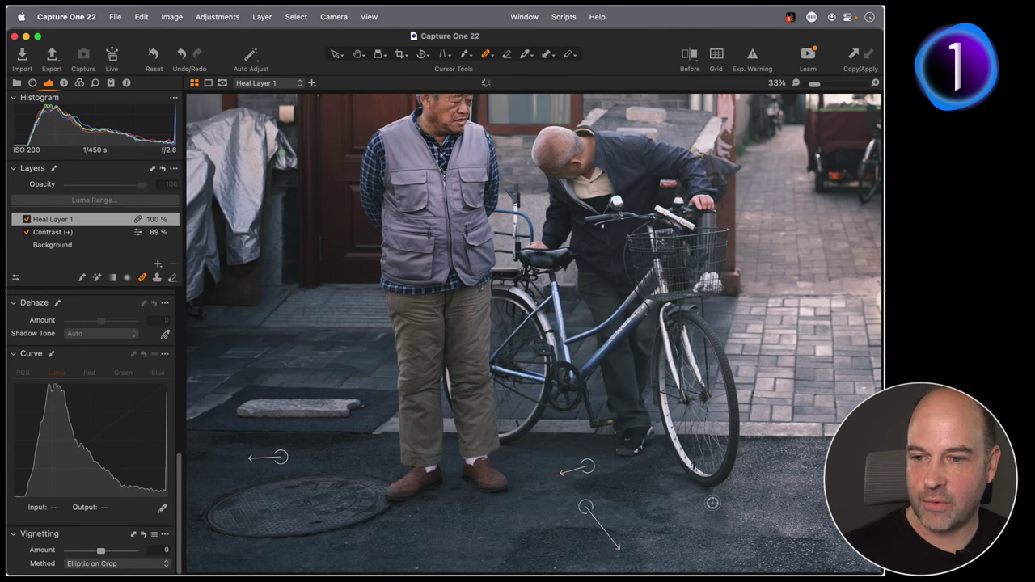
Heal spots below the men, around the manhole cover and on the sunlit road.
{"action": "left_click", "coordinate": [416, 568]}
{"action": "left_click", "coordinate": [345, 543]}
{"action": "left_click", "coordinate": [403, 522]}
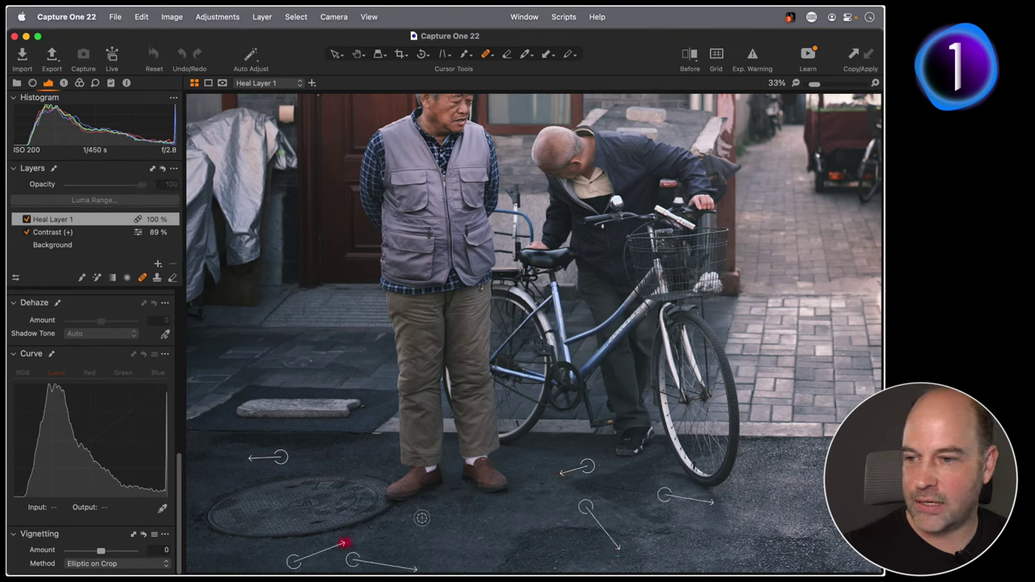
{"action": "left_click", "coordinate": [415, 536]}
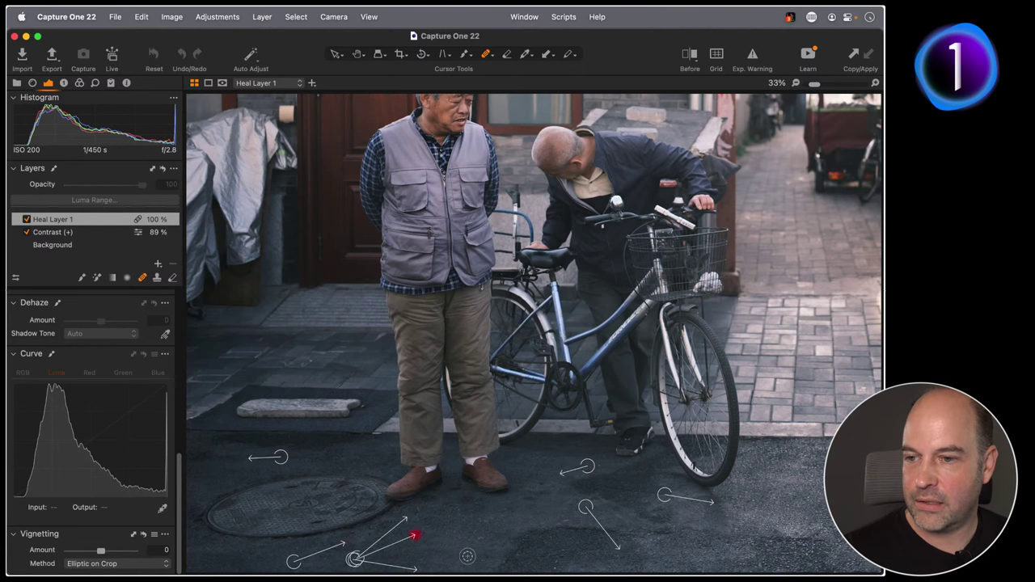
{"action": "scroll", "coordinate": [631, 482], "scroll_direction": "right", "scroll_amount": 5}
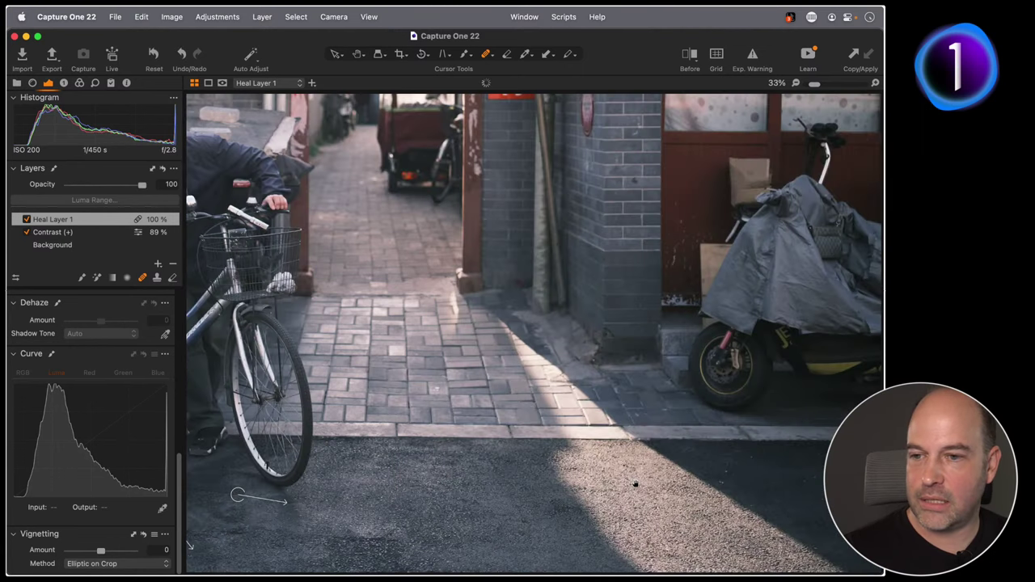
{"action": "left_click", "coordinate": [721, 483]}
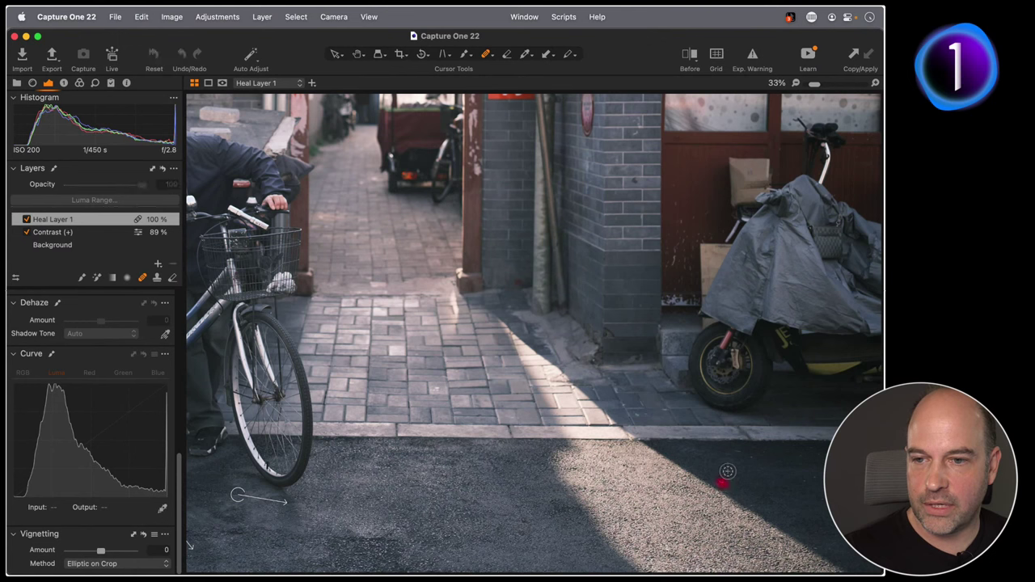
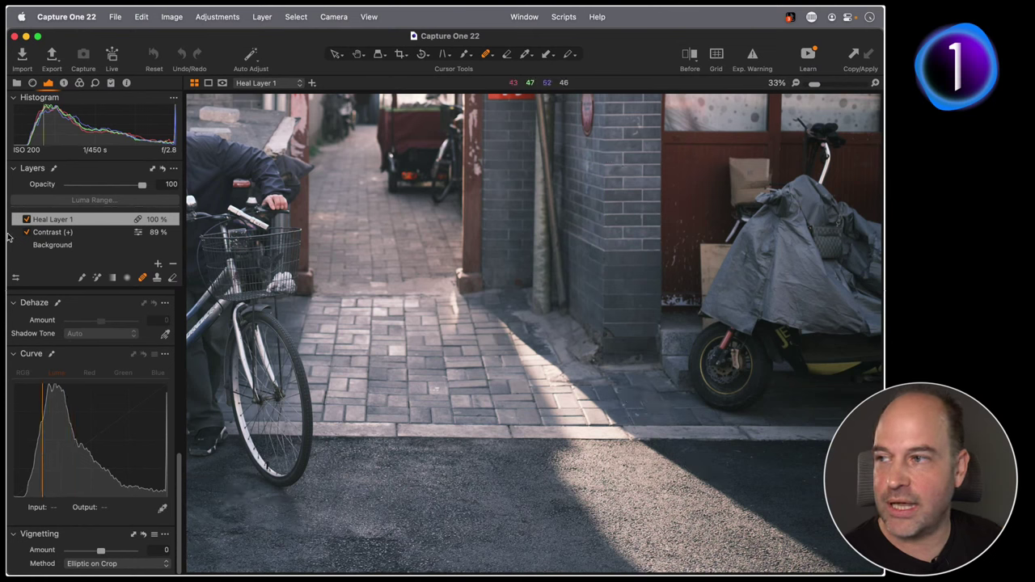
Toggle Heal Layer 1 off and on to compare, then frame the men, bicycle and doorway.
{"action": "left_click", "coordinate": [25, 220]}
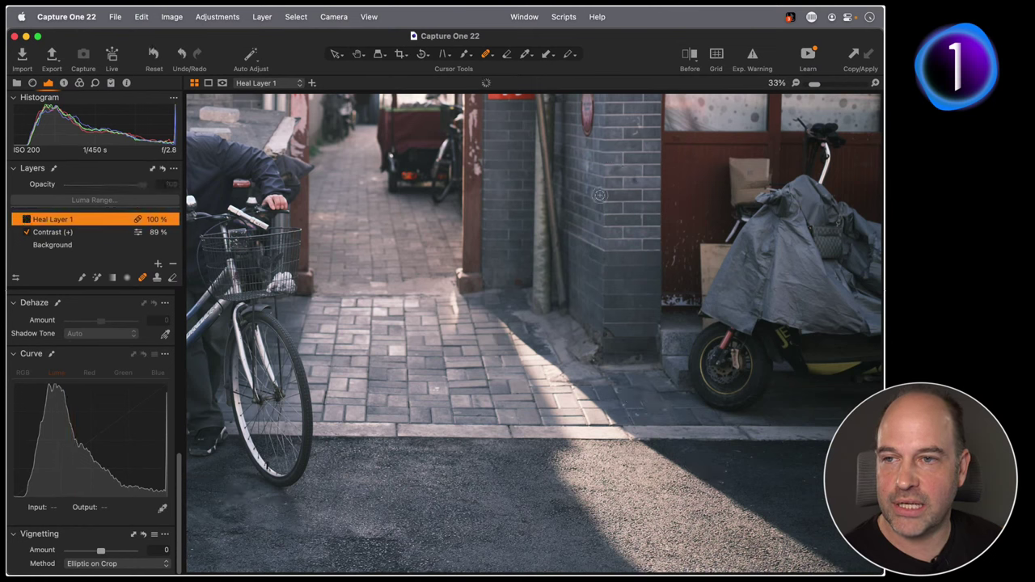
{"action": "left_click", "coordinate": [26, 219]}
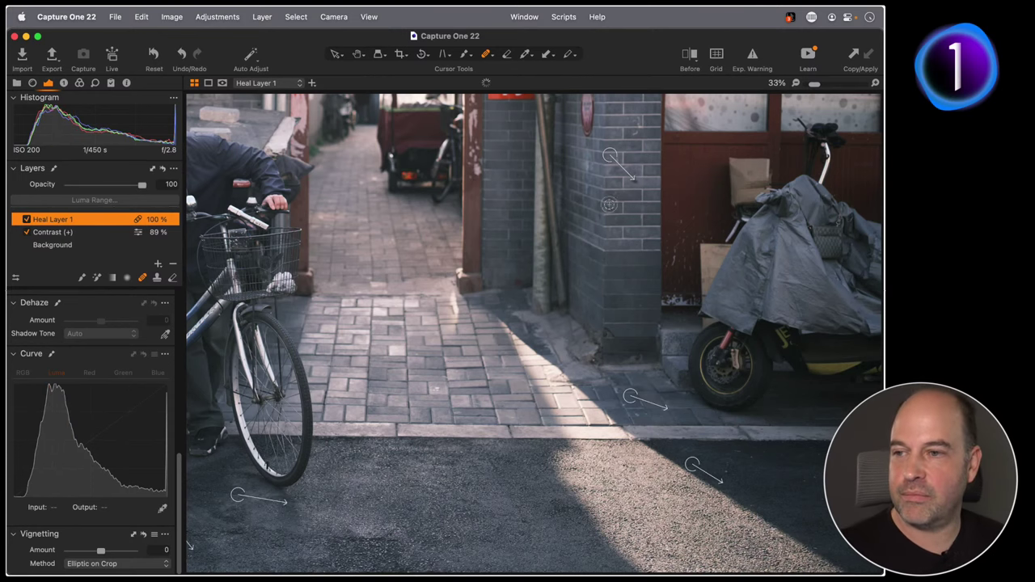
{"action": "key", "text": "super+Right"}
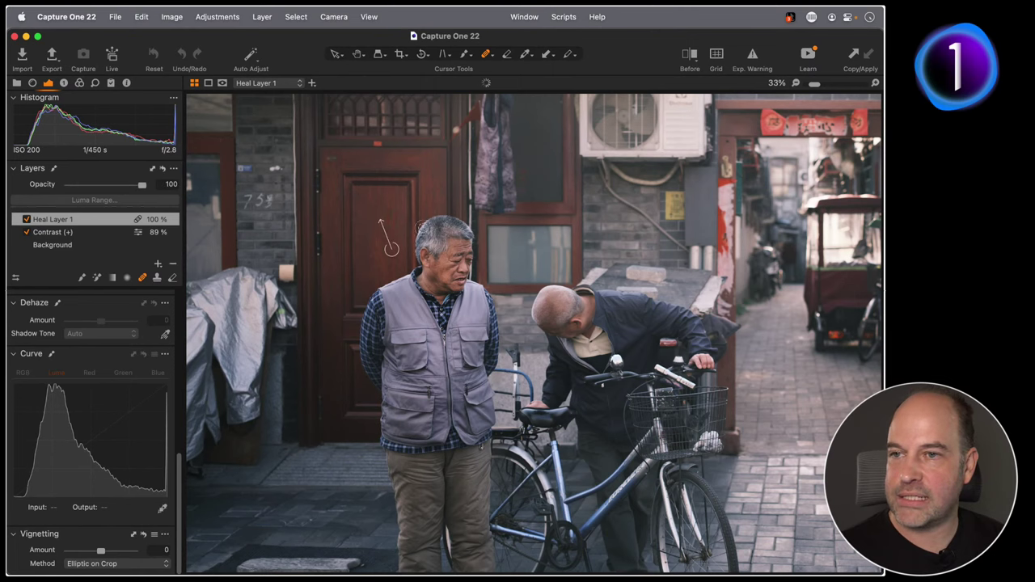
{"action": "scroll", "coordinate": [670, 137], "scroll_direction": "up", "scroll_amount": 5}
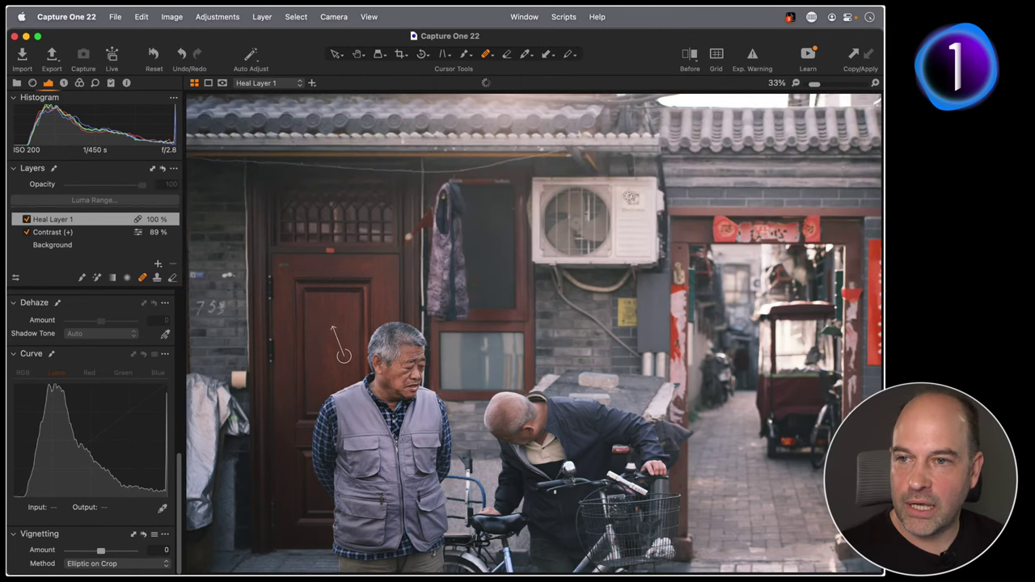
{"action": "mouse_move", "coordinate": [633, 197]}
{"action": "left_mouse_down"}
{"action": "mouse_move", "coordinate": [624, 205]}
{"action": "mouse_move", "coordinate": [641, 208]}
{"action": "mouse_move", "coordinate": [642, 194]}
{"action": "left_mouse_up"}
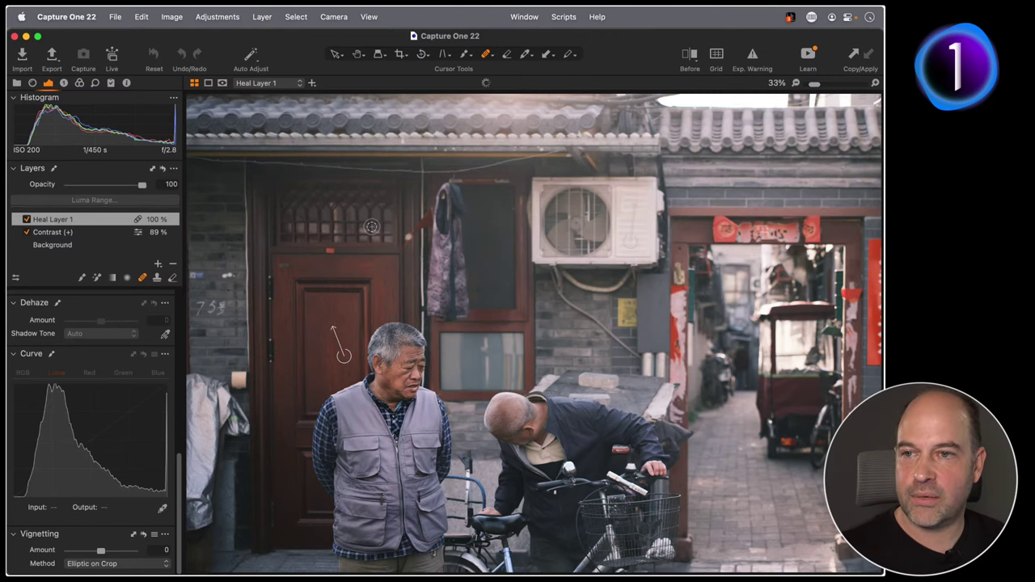
{"action": "scroll", "coordinate": [498, 436], "scroll_direction": "down", "scroll_amount": 5}
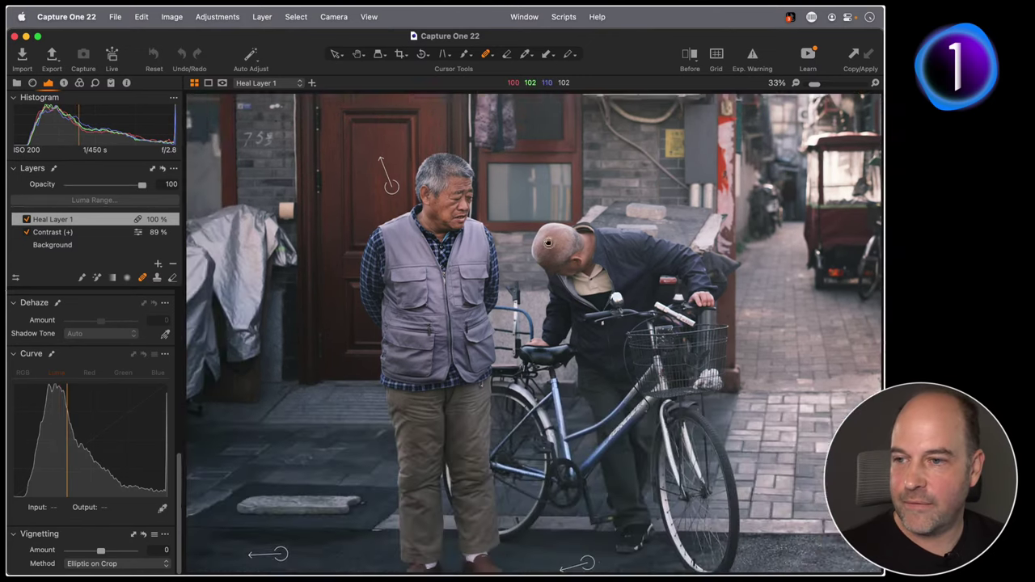
{"action": "scroll", "coordinate": [548, 242], "scroll_direction": "down", "scroll_amount": 2}
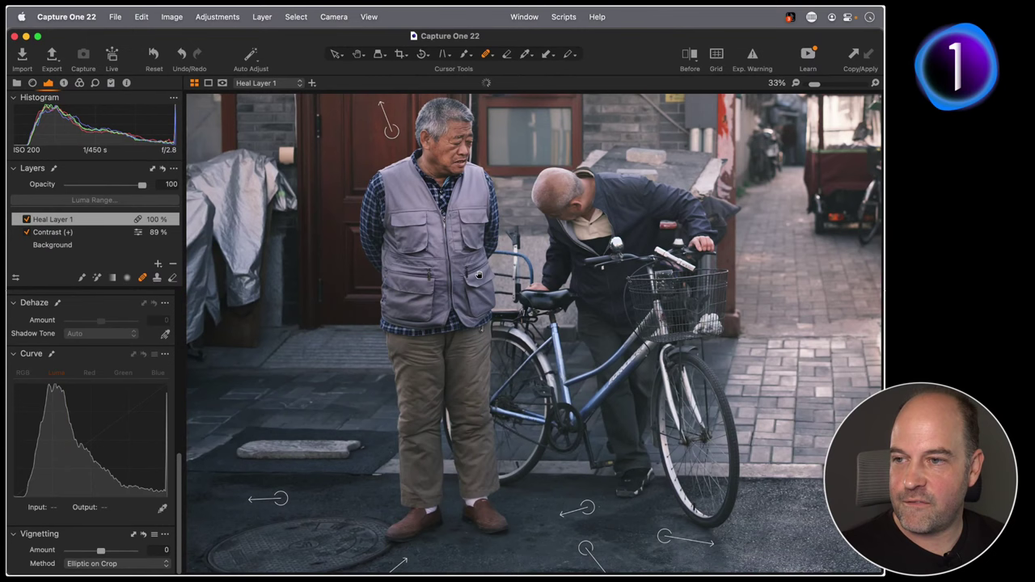
Heal two more blemishes on the pavement near the men's feet.
{"action": "left_click", "coordinate": [311, 402]}
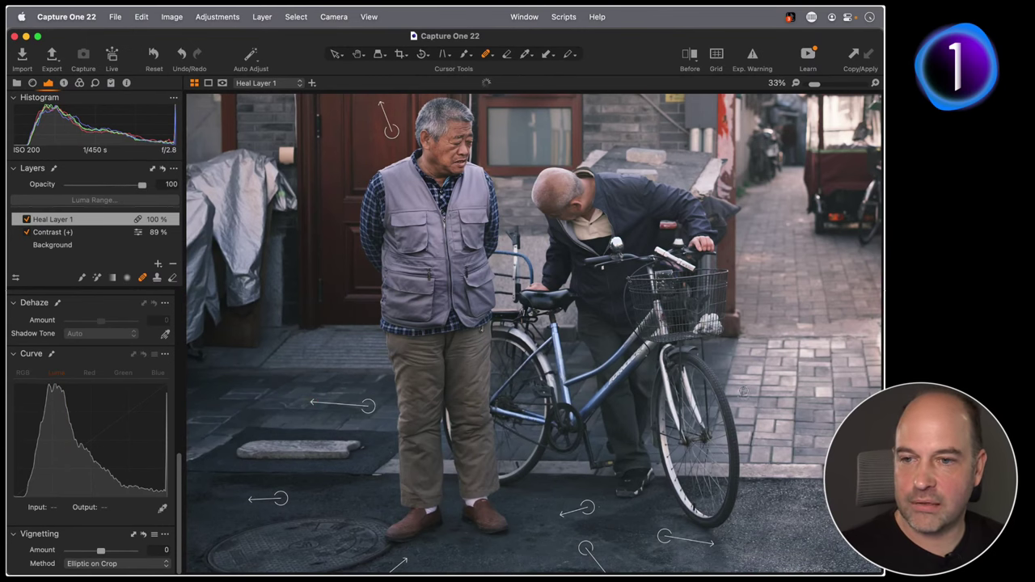
{"action": "scroll", "coordinate": [658, 358], "scroll_direction": "right", "scroll_amount": 5}
{"action": "left_click", "coordinate": [478, 521]}
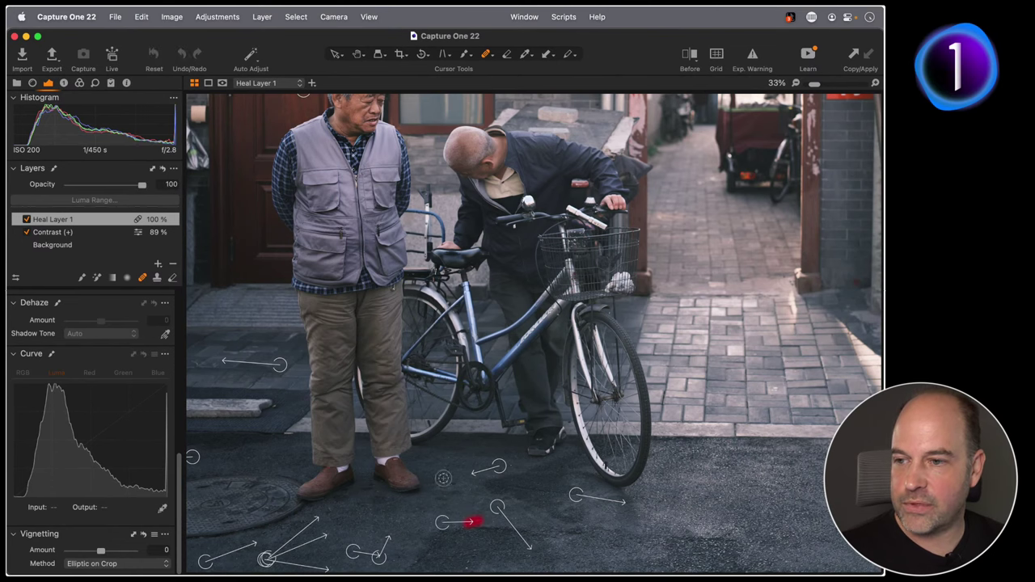
{"action": "scroll", "coordinate": [492, 507], "scroll_direction": "right", "scroll_amount": 10}
{"action": "scroll", "coordinate": [491, 508], "scroll_direction": "right", "scroll_amount": 8}
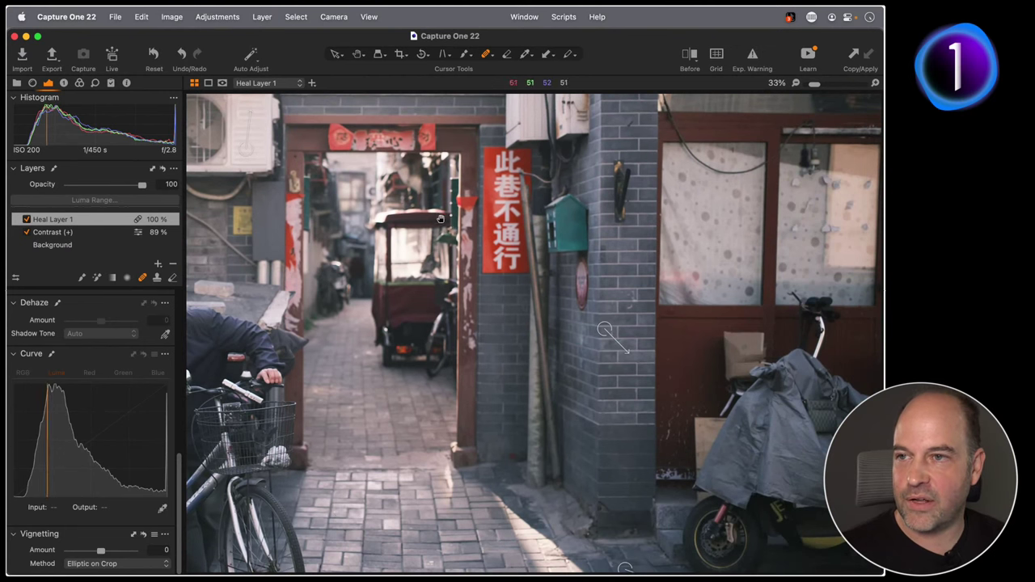
{"action": "scroll", "coordinate": [477, 310], "scroll_direction": "up", "scroll_amount": 10}
{"action": "scroll", "coordinate": [477, 310], "scroll_direction": "left", "scroll_amount": 10}
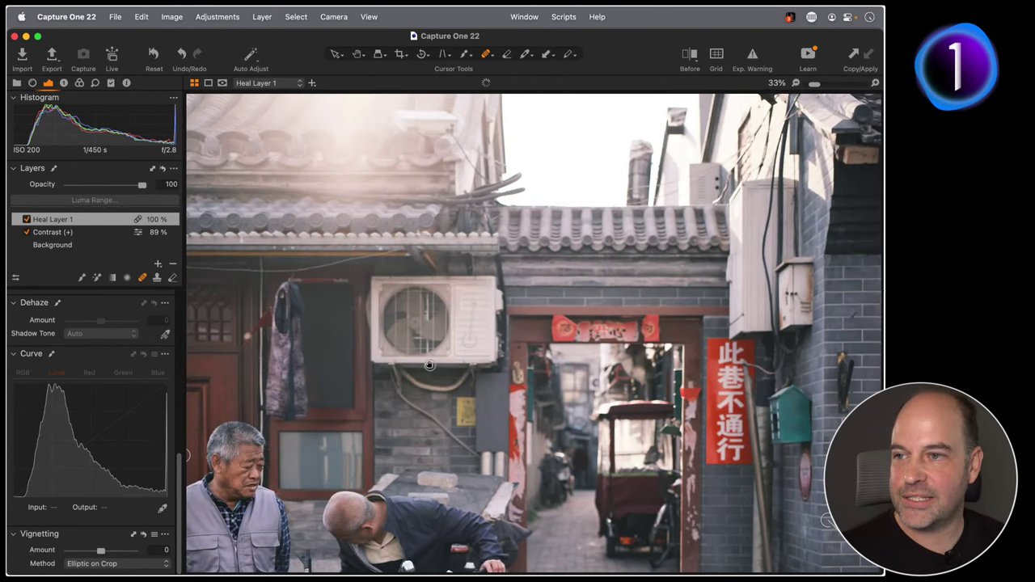
{"action": "scroll", "coordinate": [430, 366], "scroll_direction": "left", "scroll_amount": 10}
{"action": "scroll", "coordinate": [494, 287], "scroll_direction": "down", "scroll_amount": 3}
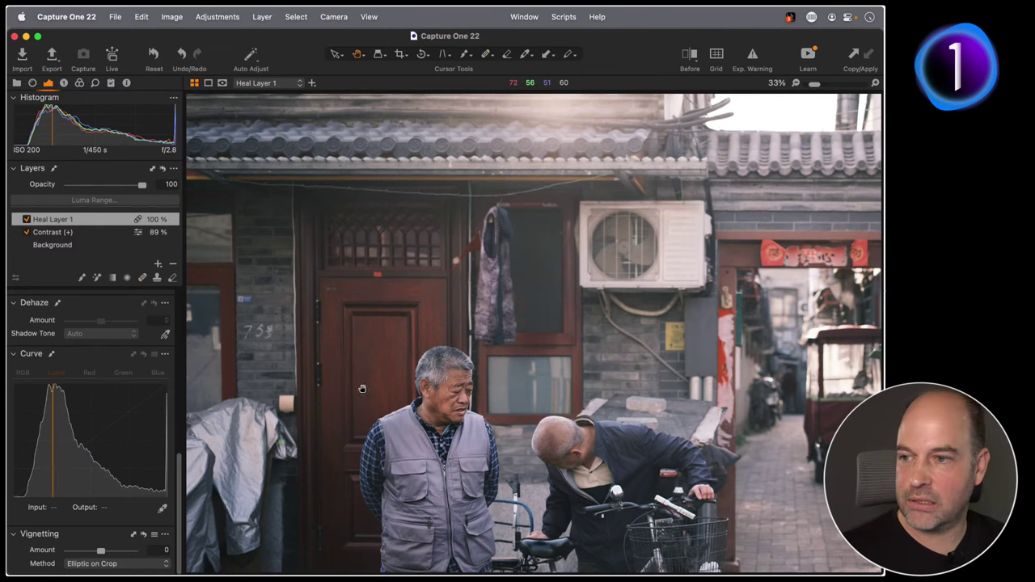
{"action": "key", "text": "super+alt+0"}
{"action": "key", "text": "super+0"}
{"action": "key", "text": "h"}
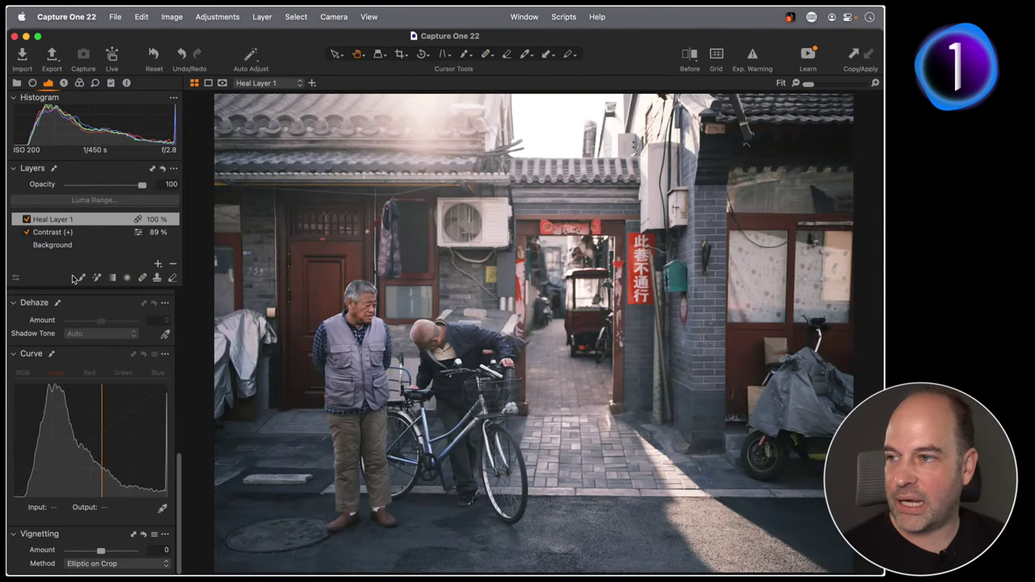
{"action": "left_click", "coordinate": [27, 219]}
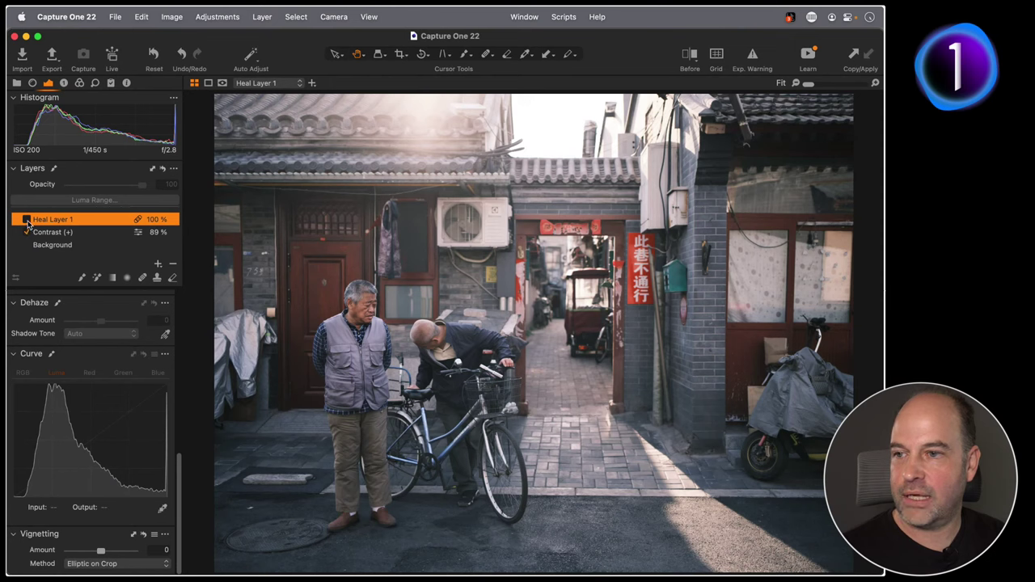
{"action": "left_click", "coordinate": [26, 221]}
{"action": "left_click", "coordinate": [25, 225]}
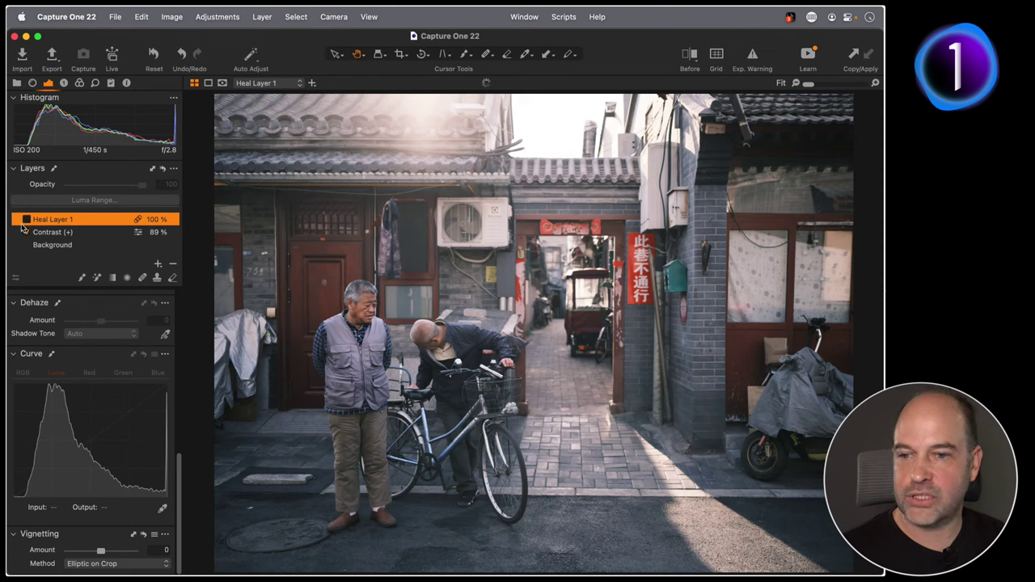
{"action": "left_click", "coordinate": [27, 221]}
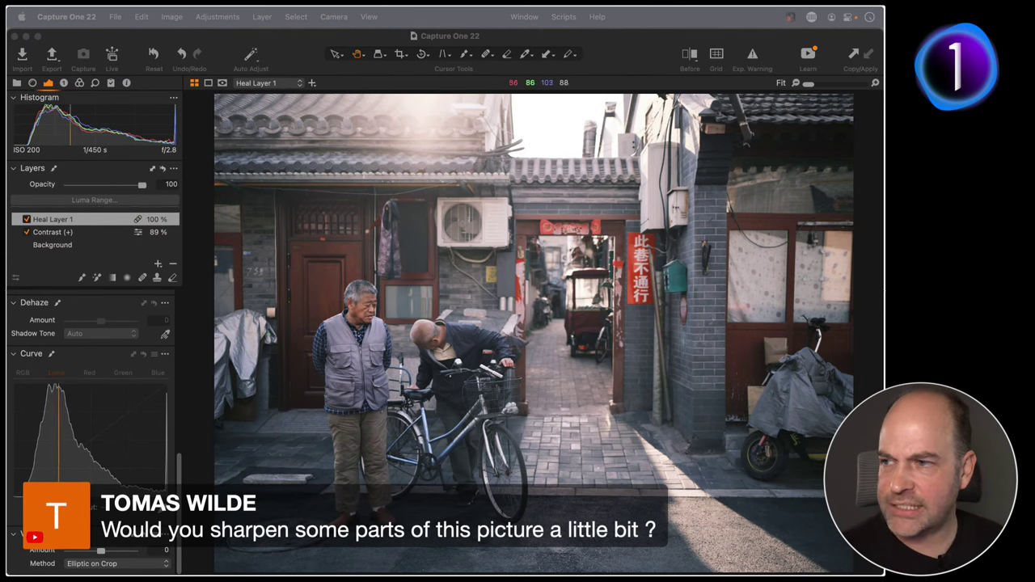
Paint an Add Detail style brush over the standing man, the bent man and the bicycle.
{"action": "left_click", "coordinate": [360, 380]}
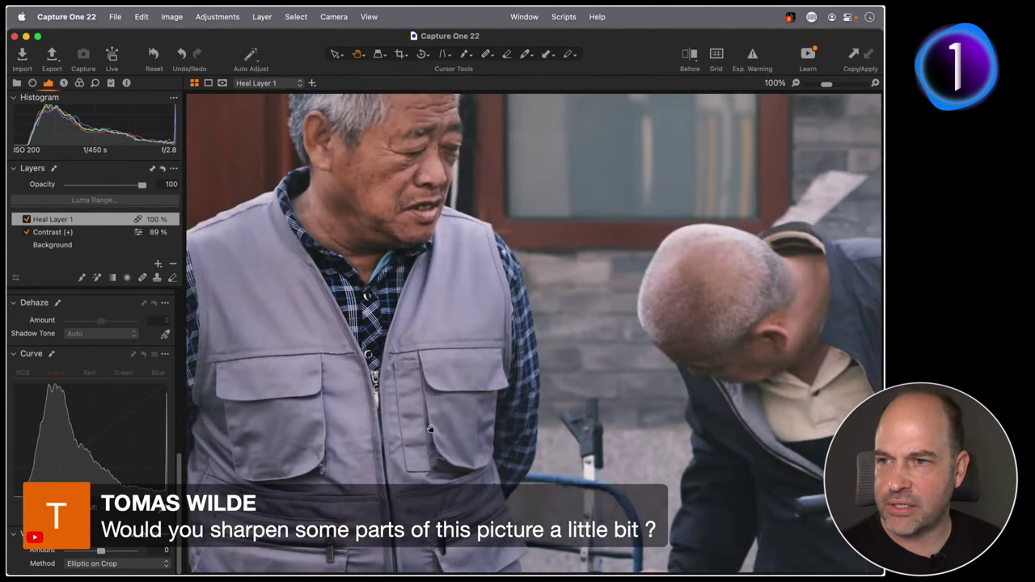
{"action": "left_click_drag", "start_coordinate": [429, 429], "coordinate": [384, 483]}
{"action": "scroll", "coordinate": [384, 483], "scroll_direction": "down", "scroll_amount": 10}
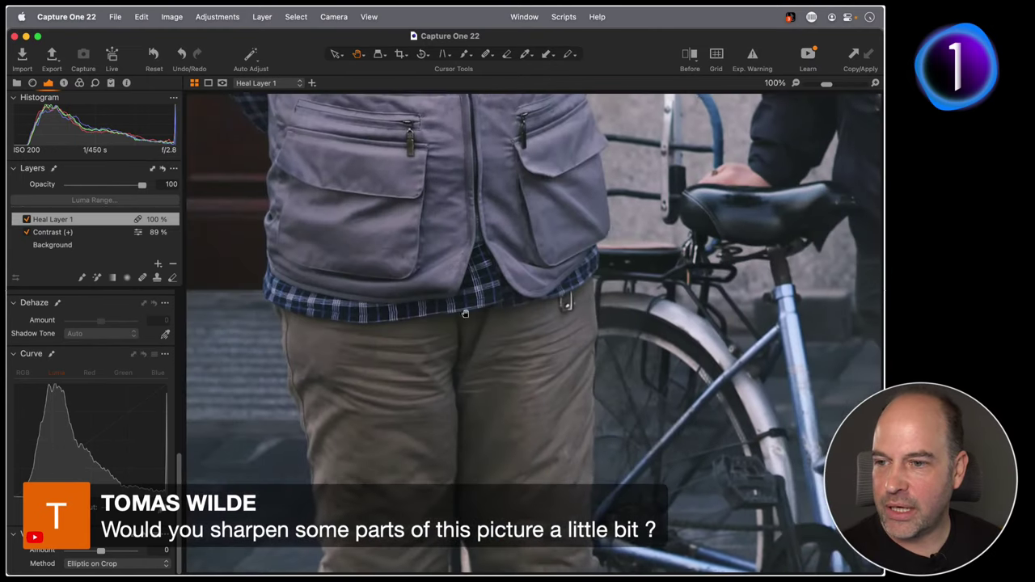
{"action": "scroll", "coordinate": [451, 354], "scroll_direction": "down", "scroll_amount": 5}
{"action": "key", "text": "super+minus"}
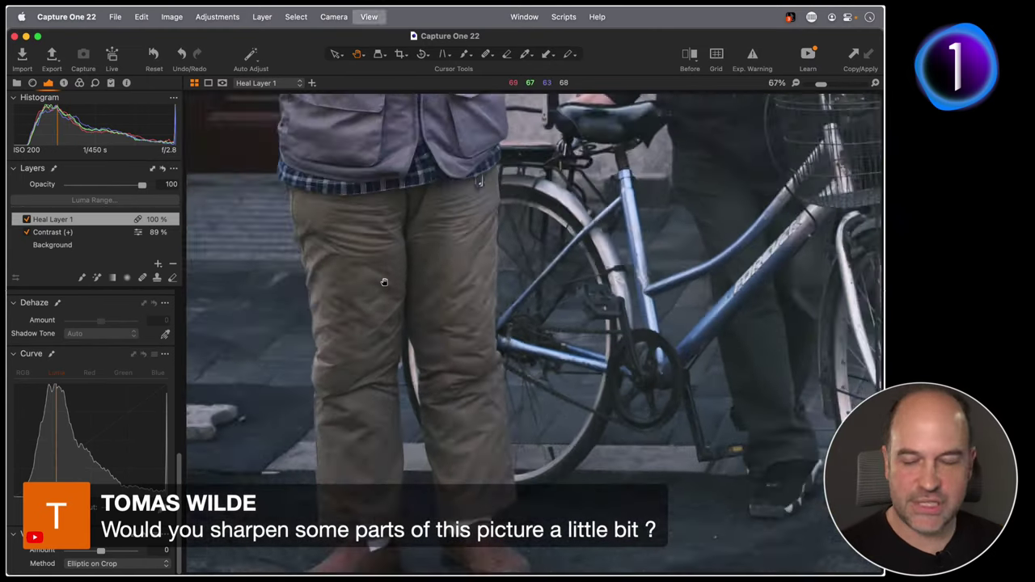
{"action": "key", "text": "super+minus"}
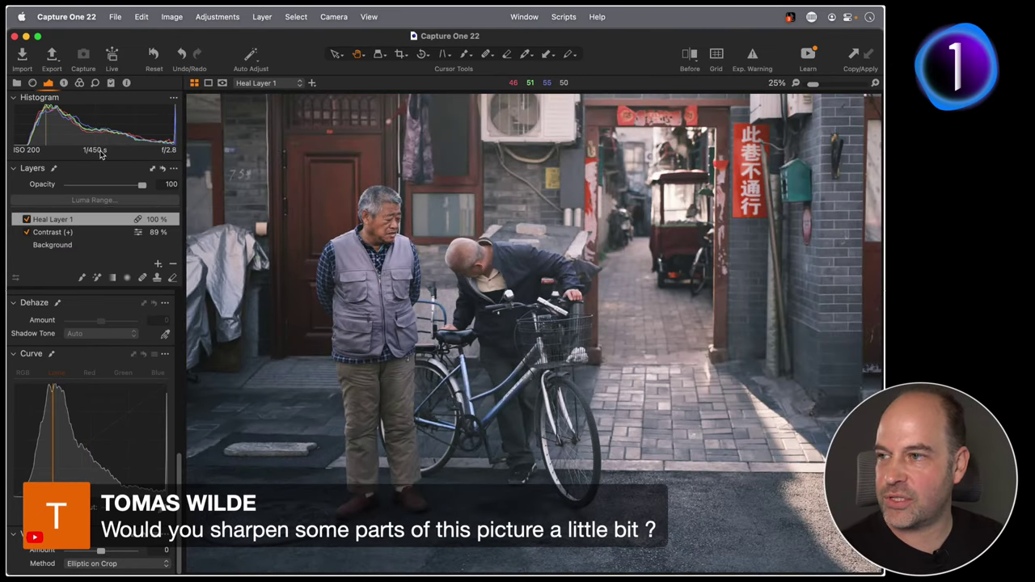
{"action": "left_click", "coordinate": [67, 83]}
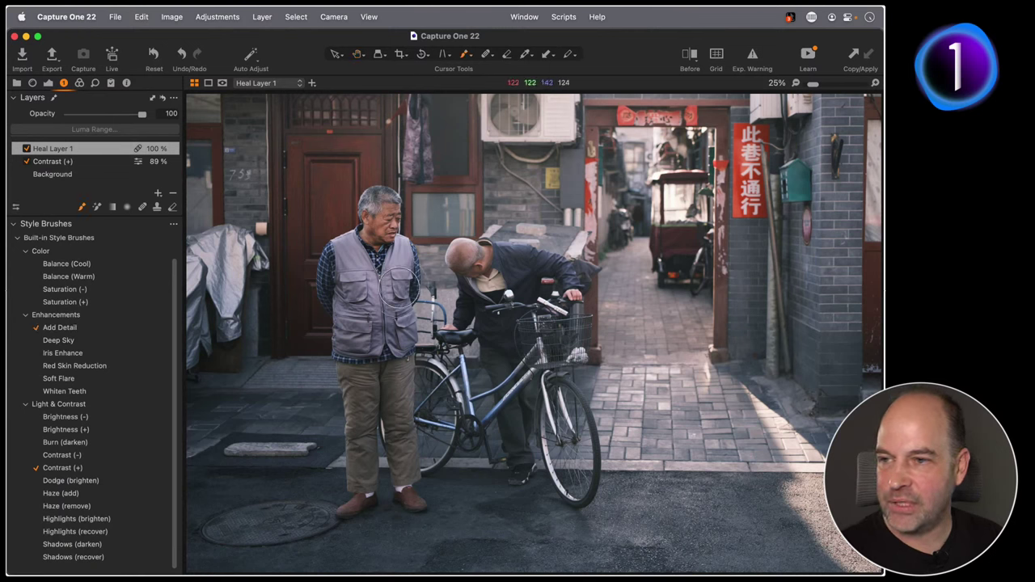
{"action": "mouse_move", "coordinate": [384, 231]}
{"action": "left_mouse_down"}
{"action": "mouse_move", "coordinate": [364, 306]}
{"action": "mouse_move", "coordinate": [382, 380]}
{"action": "mouse_move", "coordinate": [367, 413]}
{"action": "mouse_move", "coordinate": [389, 455]}
{"action": "mouse_move", "coordinate": [377, 482]}
{"action": "left_mouse_up"}
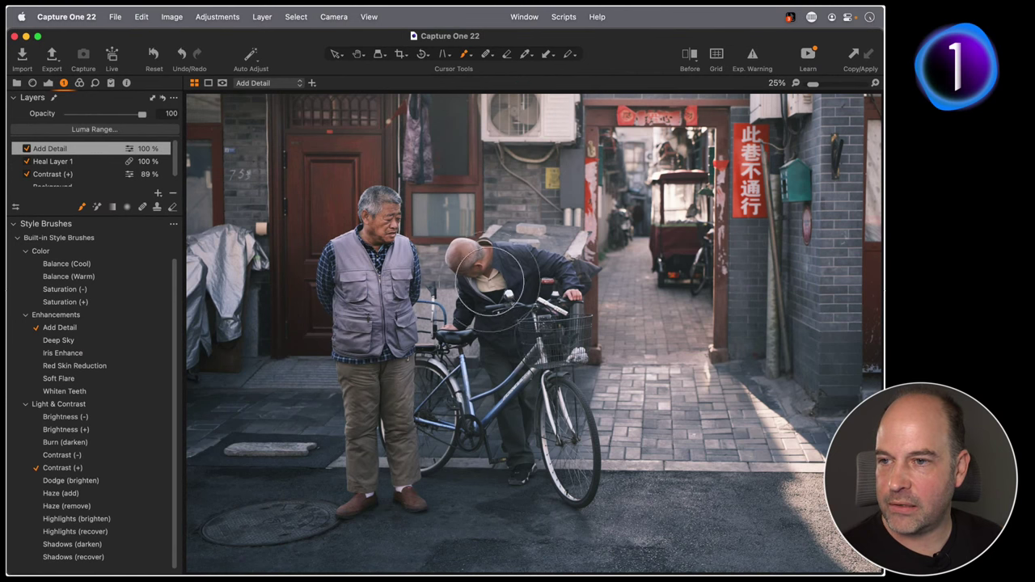
{"action": "mouse_move", "coordinate": [486, 275]}
{"action": "left_mouse_down"}
{"action": "mouse_move", "coordinate": [547, 339]}
{"action": "mouse_move", "coordinate": [421, 404]}
{"action": "mouse_move", "coordinate": [561, 462]}
{"action": "mouse_move", "coordinate": [479, 289]}
{"action": "mouse_move", "coordinate": [374, 212]}
{"action": "mouse_move", "coordinate": [554, 292]}
{"action": "left_mouse_up"}
Inspect the added detail, toggle the layer to compare, and set its opacity to 67.
{"action": "key", "text": "super+equal"}
{"action": "key", "text": "super+equal"}
{"action": "key", "text": "super+equal"}
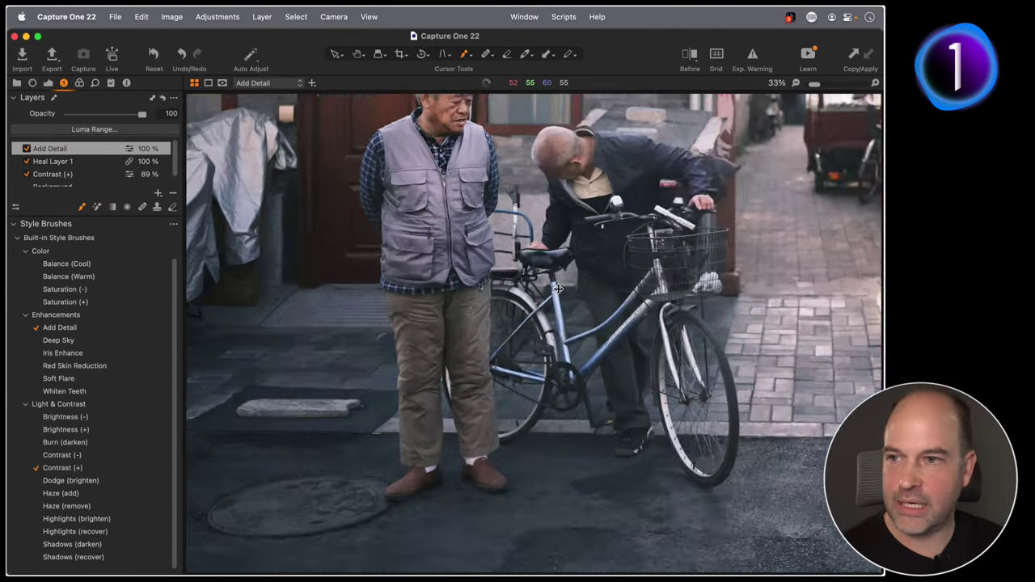
{"action": "scroll", "coordinate": [451, 215], "scroll_direction": "up", "scroll_amount": 10}
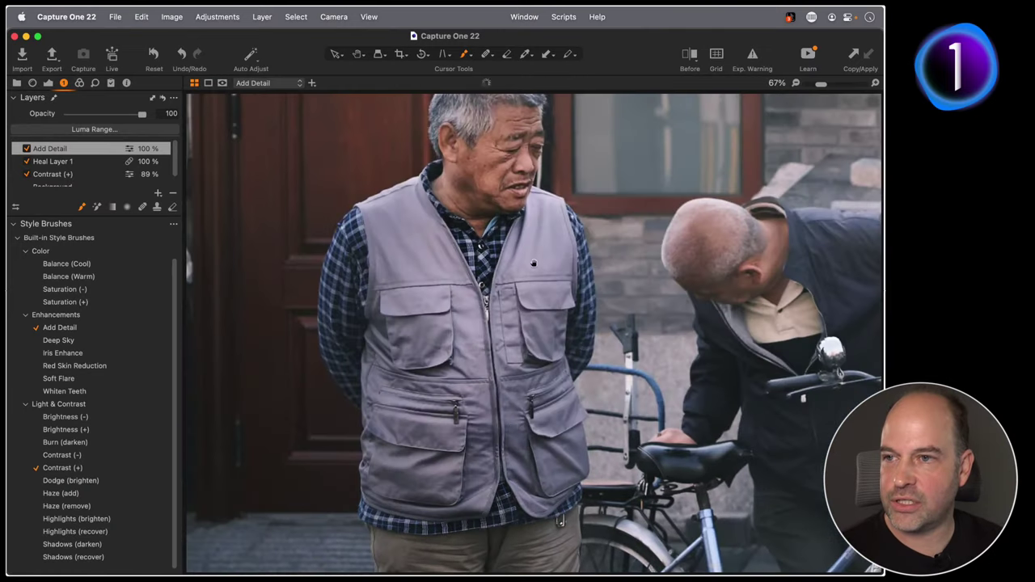
{"action": "left_click", "coordinate": [27, 149]}
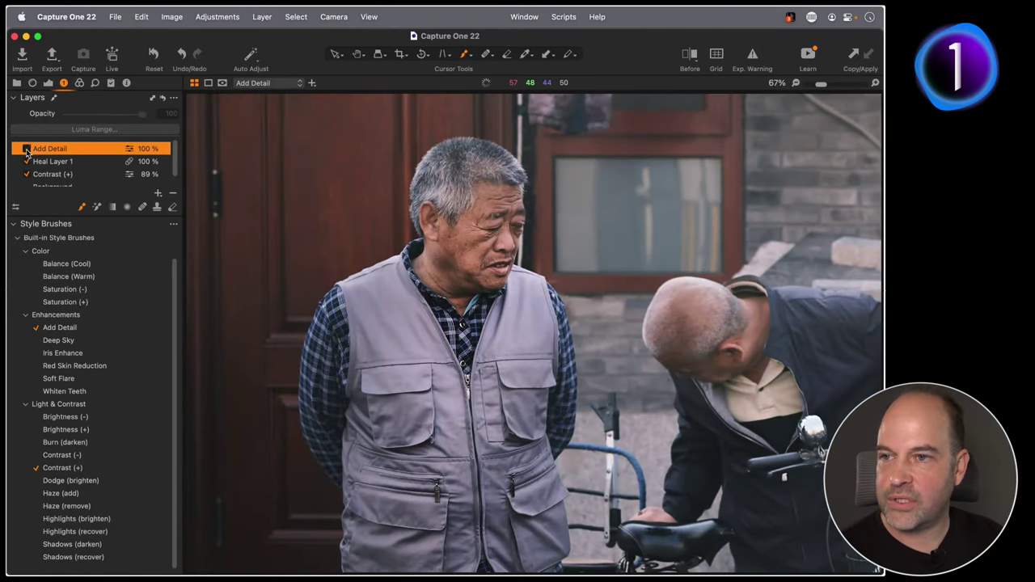
{"action": "left_click", "coordinate": [27, 150]}
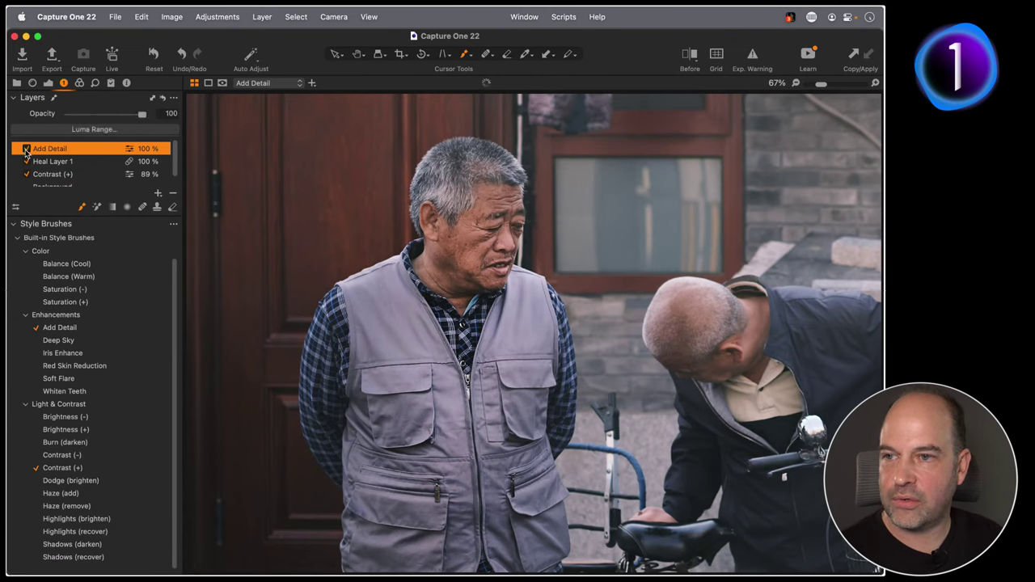
{"action": "left_click_drag", "start_coordinate": [138, 120], "coordinate": [118, 120]}
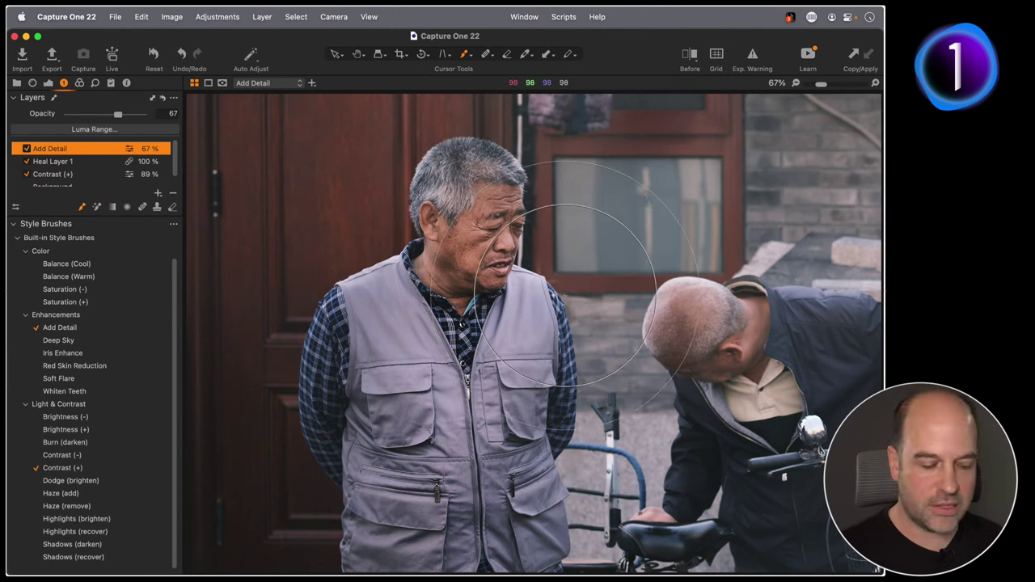
{"action": "key", "text": "h"}
{"action": "key", "text": "super+0"}
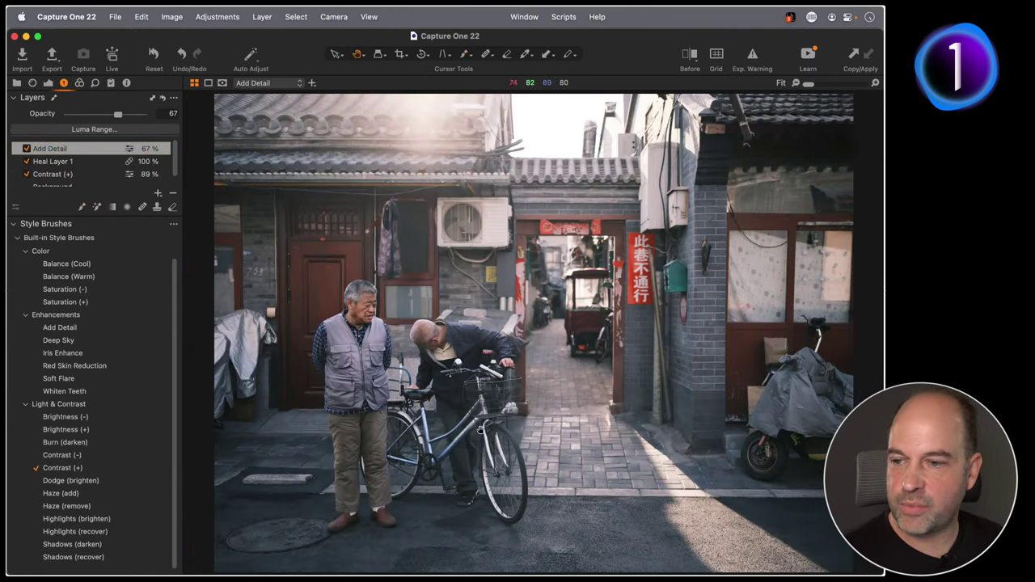
Turn on View > Customize Viewer > Viewer Toolbar to show shooting info under the photo.
{"action": "left_click", "coordinate": [260, 14]}
{"action": "mouse_move", "coordinate": [283, 21]}
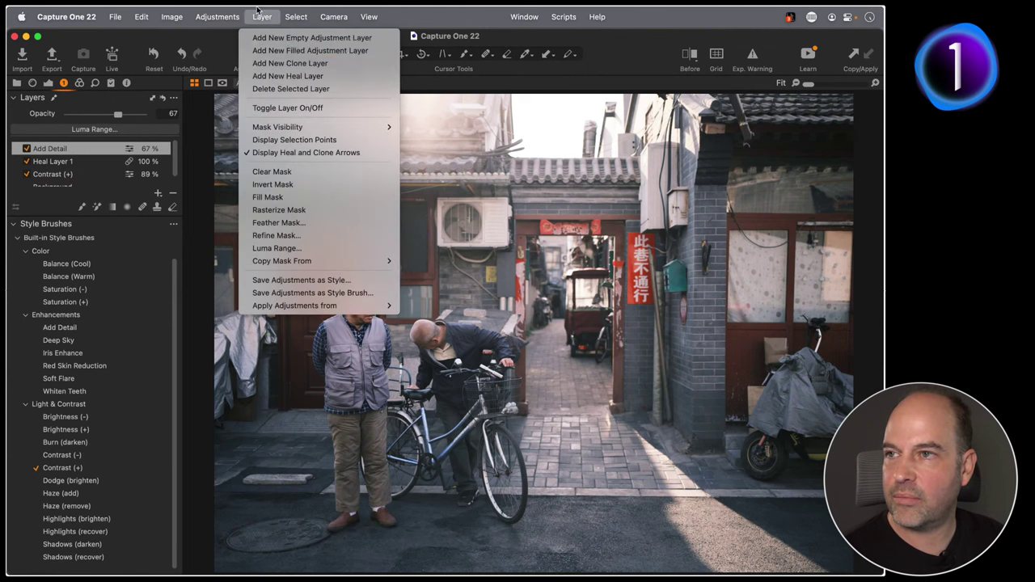
{"action": "mouse_move", "coordinate": [532, 24]}
{"action": "left_click", "coordinate": [465, 15]}
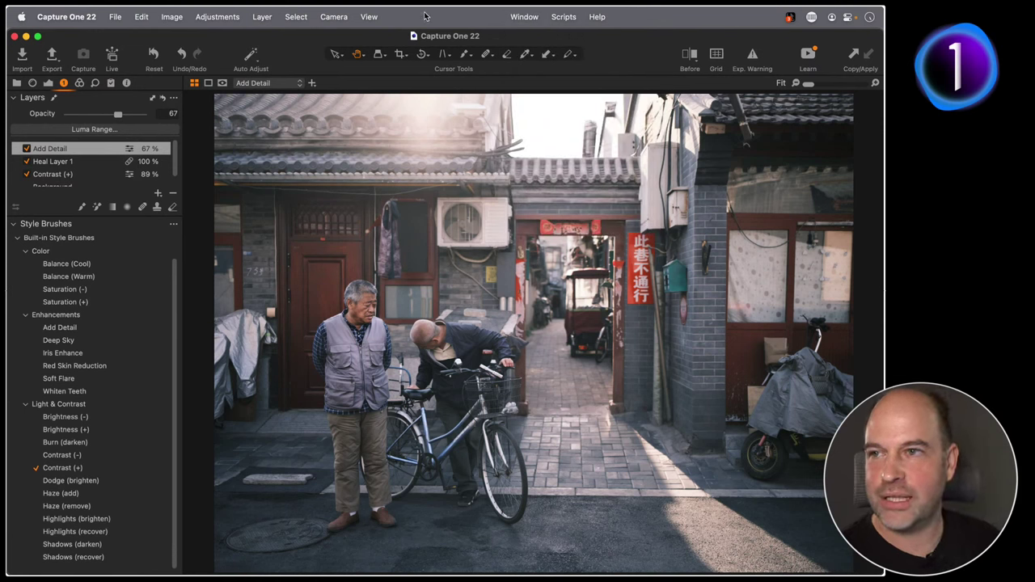
{"action": "left_click", "coordinate": [502, 18]}
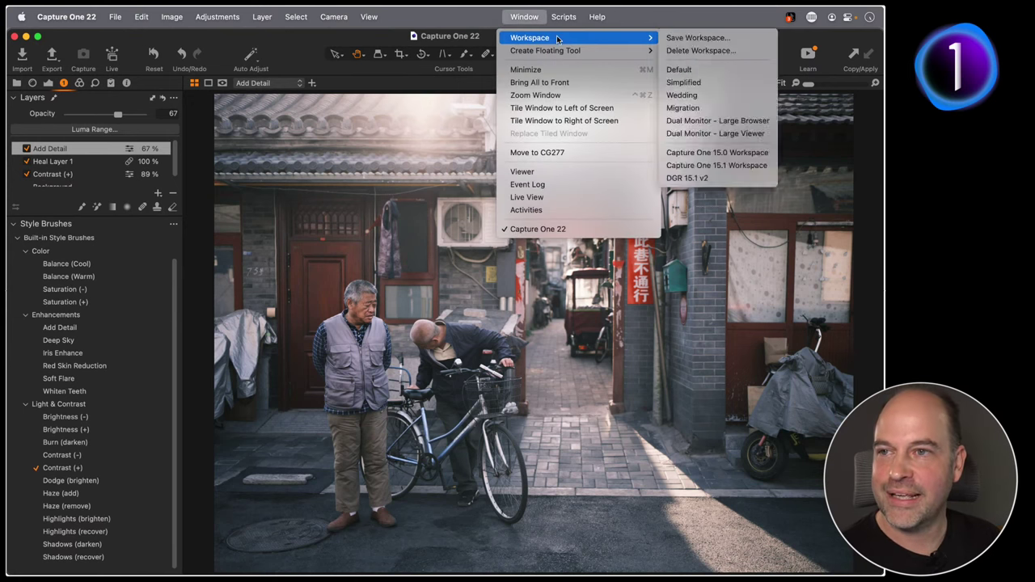
{"action": "mouse_move", "coordinate": [559, 25]}
{"action": "mouse_move", "coordinate": [373, 14]}
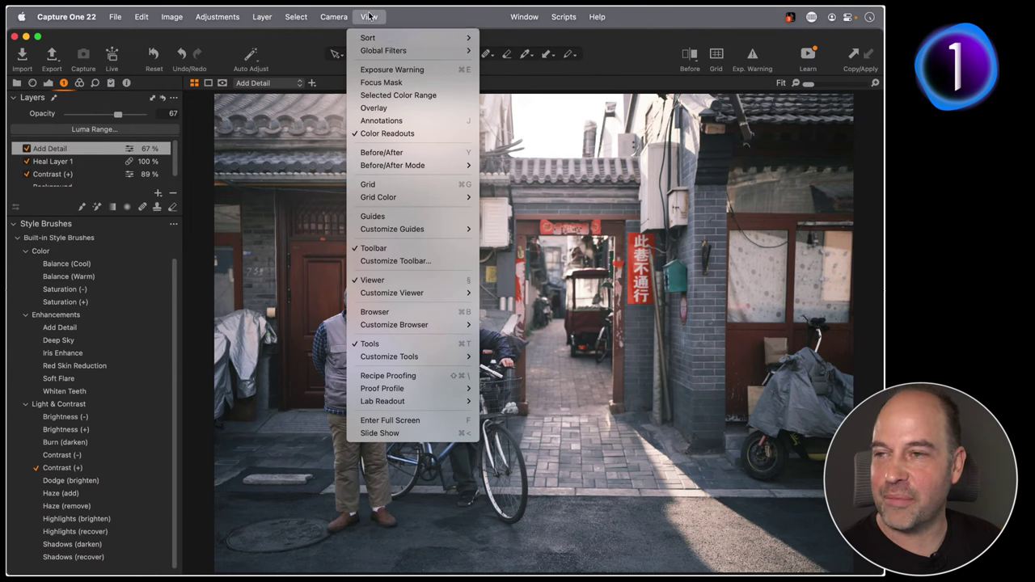
{"action": "mouse_move", "coordinate": [449, 293]}
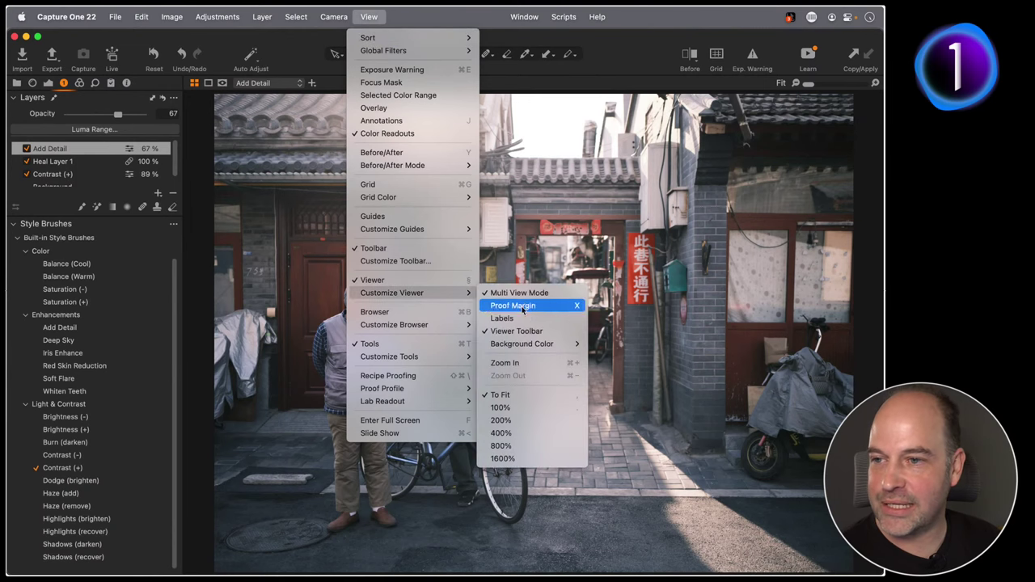
{"action": "left_click", "coordinate": [519, 329]}
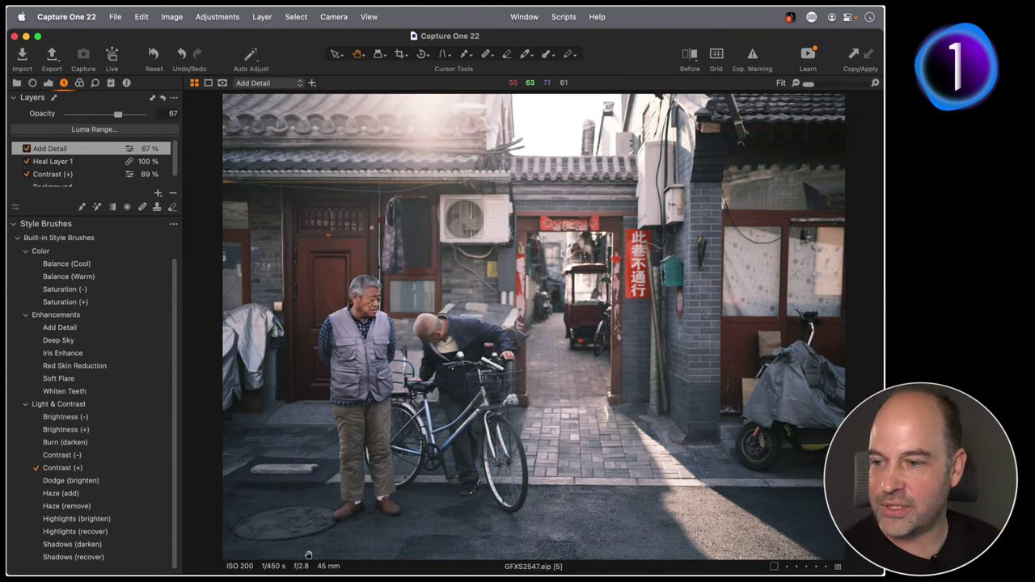
Inspect the bicycle at 100%, then return to the whole-photo fit view.
{"action": "left_click", "coordinate": [433, 370]}
{"action": "scroll", "coordinate": [429, 360], "scroll_direction": "right", "scroll_amount": 5}
{"action": "scroll", "coordinate": [429, 361], "scroll_direction": "up", "scroll_amount": 5}
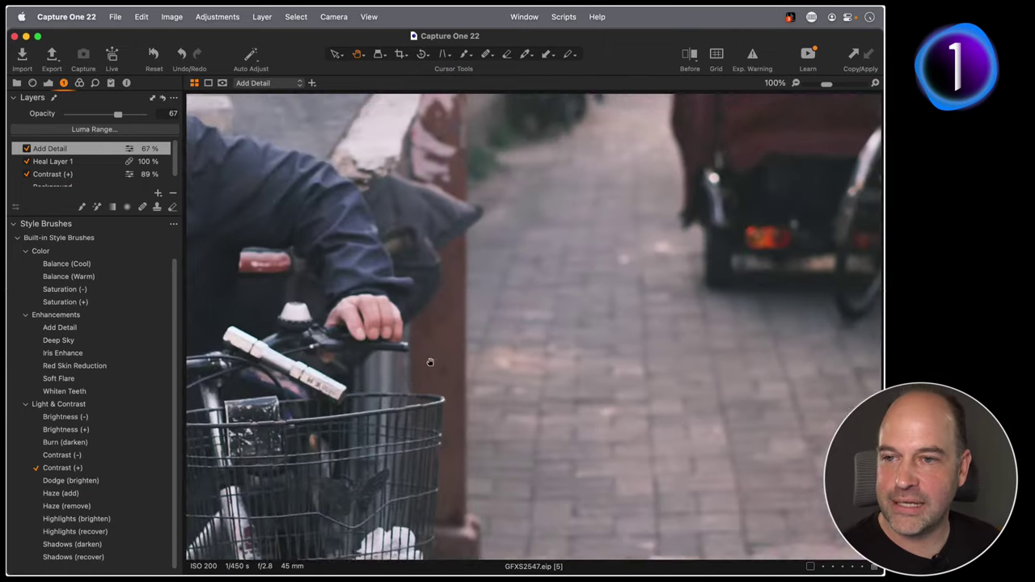
{"action": "scroll", "coordinate": [411, 388], "scroll_direction": "right", "scroll_amount": 10}
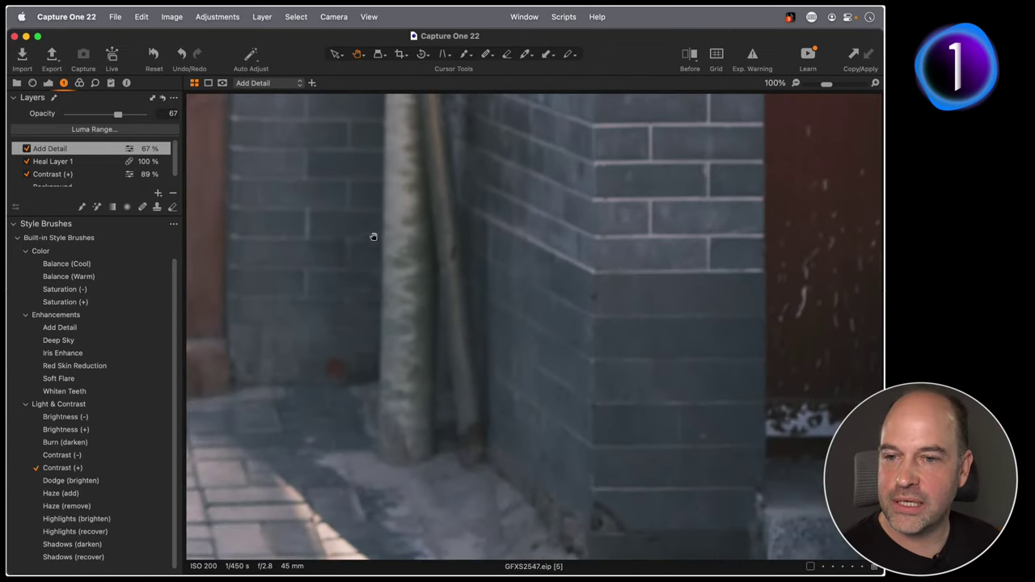
{"action": "scroll", "coordinate": [323, 241], "scroll_direction": "right", "scroll_amount": 2}
{"action": "scroll", "coordinate": [324, 240], "scroll_direction": "down", "scroll_amount": 10}
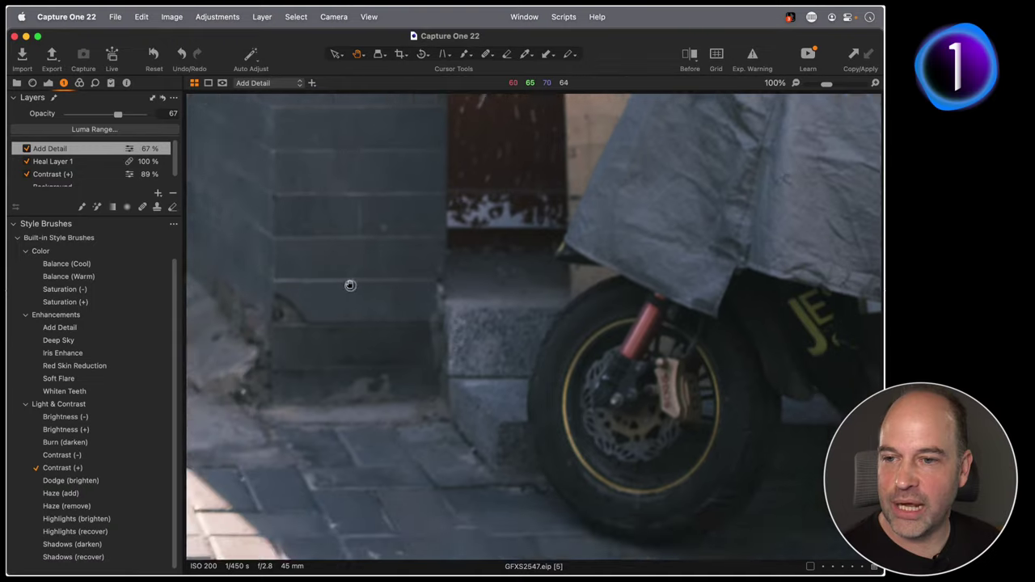
{"action": "scroll", "coordinate": [586, 300], "scroll_direction": "left", "scroll_amount": 8}
{"action": "scroll", "coordinate": [586, 301], "scroll_direction": "up", "scroll_amount": 8}
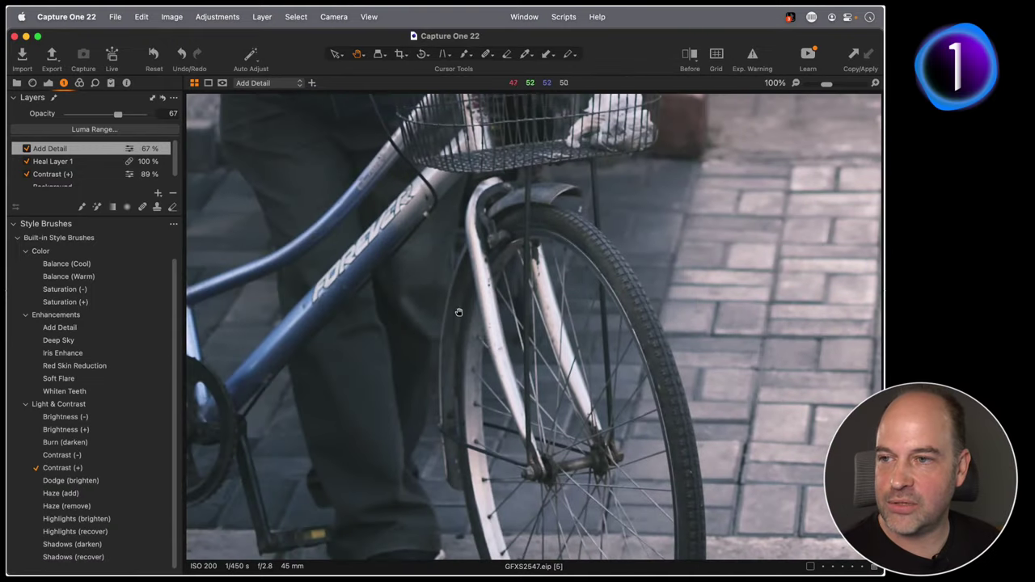
{"action": "key", "text": "super+0"}
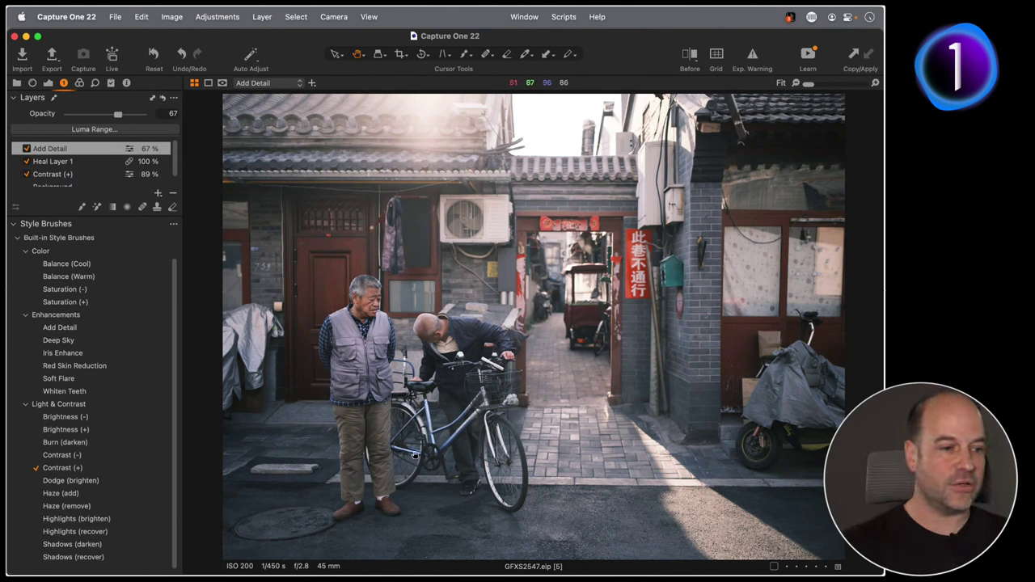
Compare before and after in a Y split view, sweeping the divider across the photo.
{"action": "key", "text": "y"}
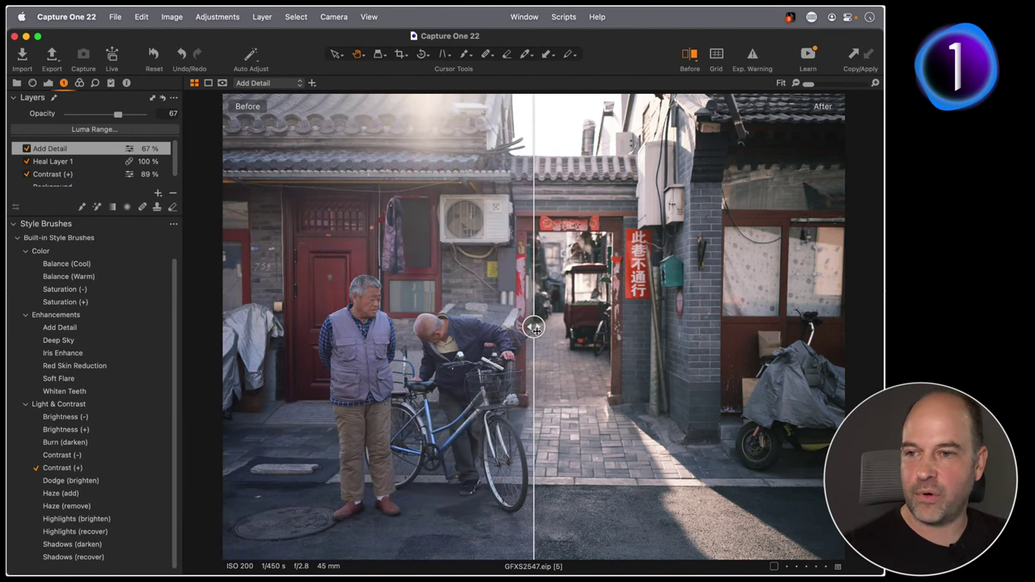
{"action": "left_click_drag", "start_coordinate": [535, 326], "coordinate": [91, 315]}
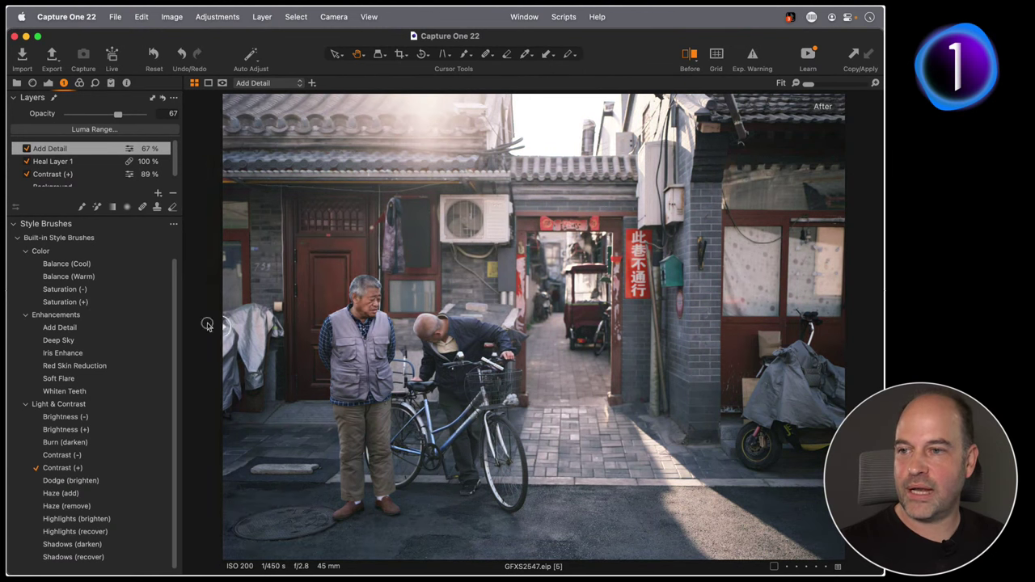
{"action": "left_click_drag", "start_coordinate": [203, 323], "coordinate": [238, 326]}
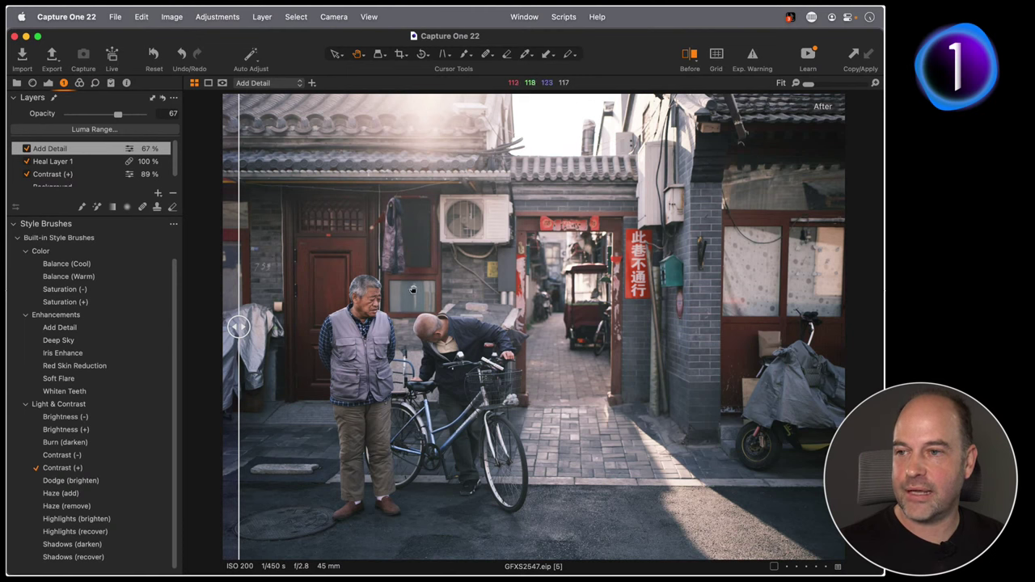
{"action": "left_click_drag", "start_coordinate": [240, 328], "coordinate": [590, 328]}
{"action": "key", "text": "y"}
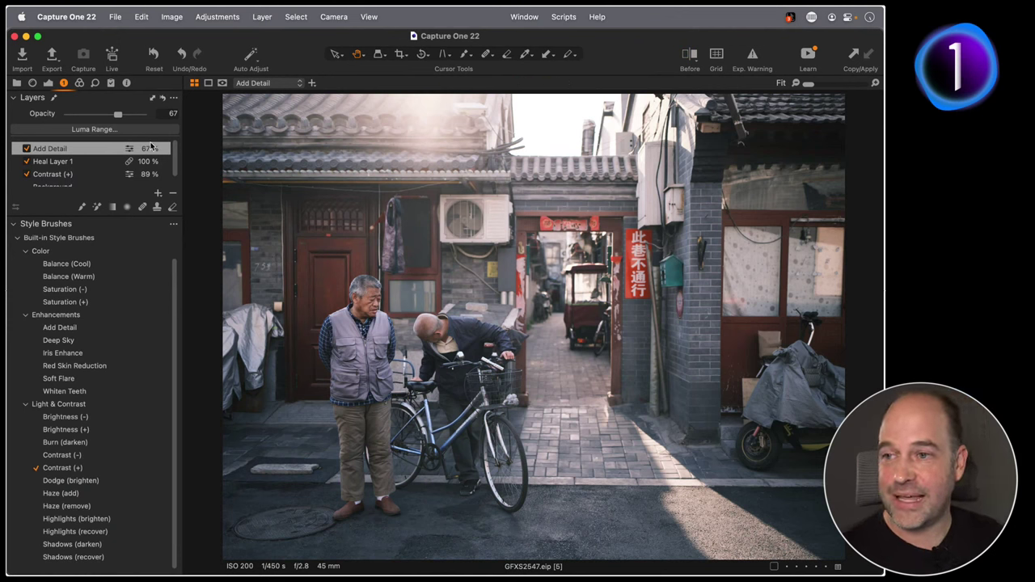
Toggle all layers off and on, then inspect the rickshaw at 100% on the Exposure tab.
{"action": "left_click", "coordinate": [163, 98]}
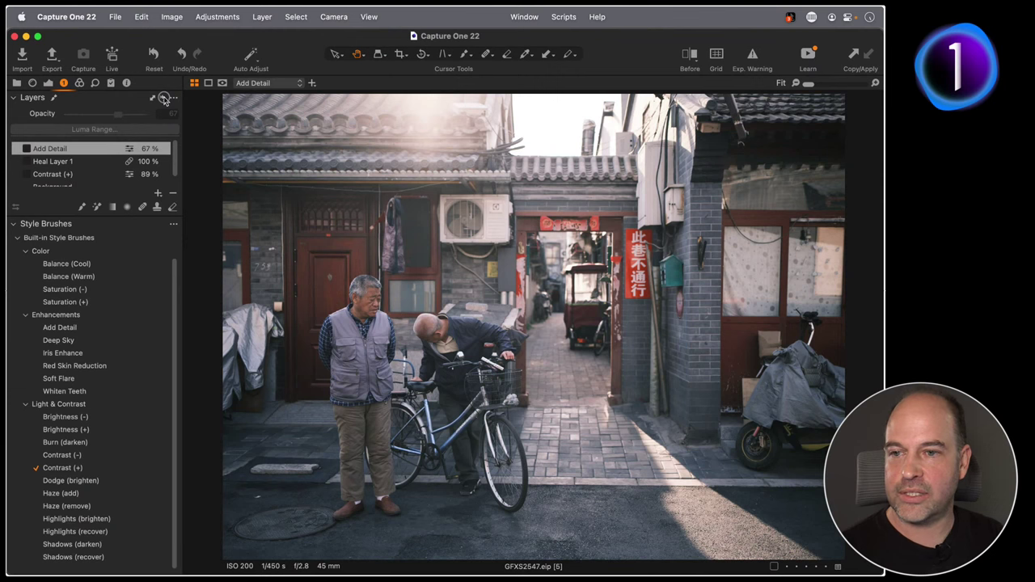
{"action": "left_click", "coordinate": [162, 98]}
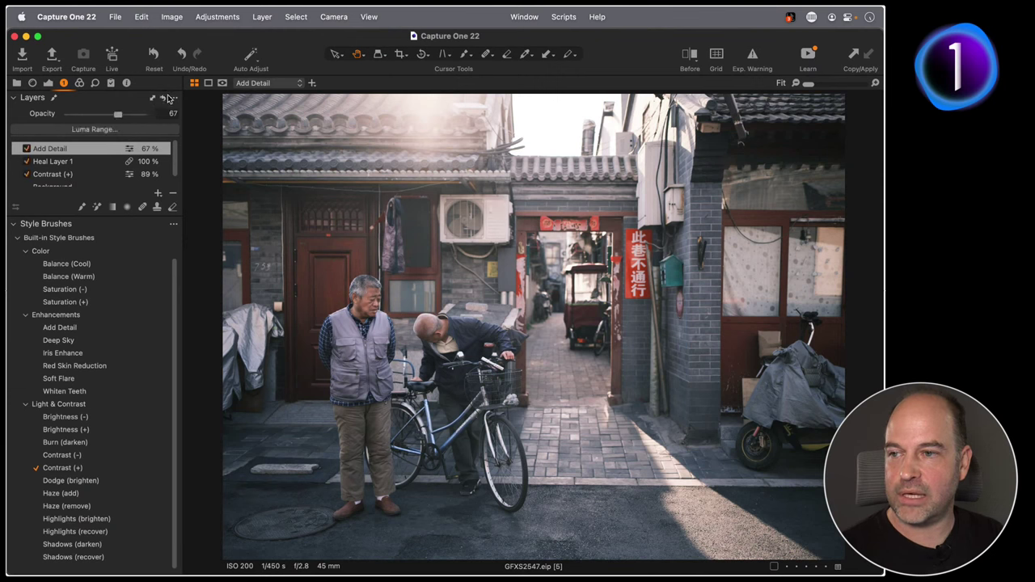
{"action": "scroll", "coordinate": [64, 180], "scroll_direction": "down", "scroll_amount": 1}
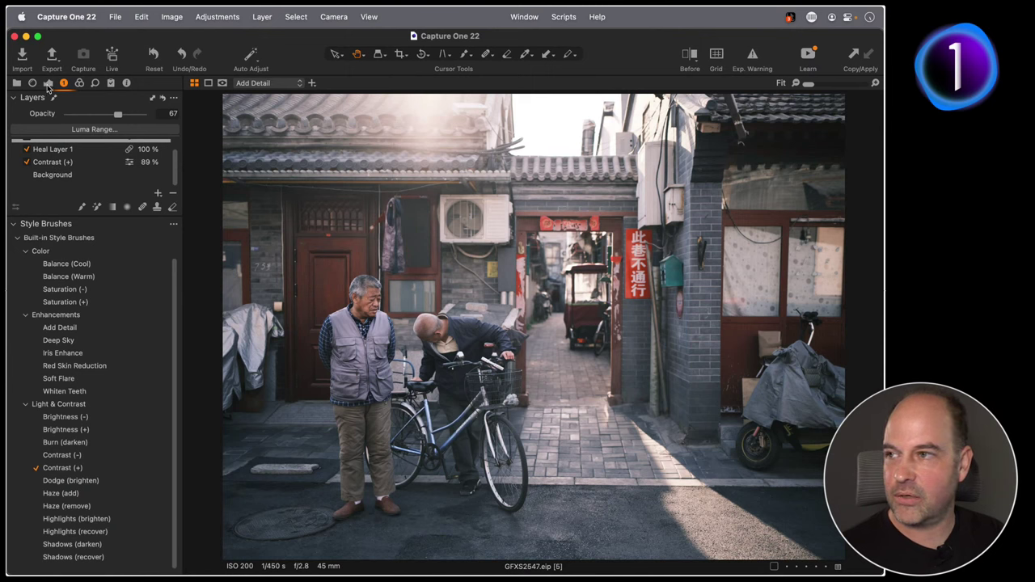
{"action": "left_click", "coordinate": [48, 85]}
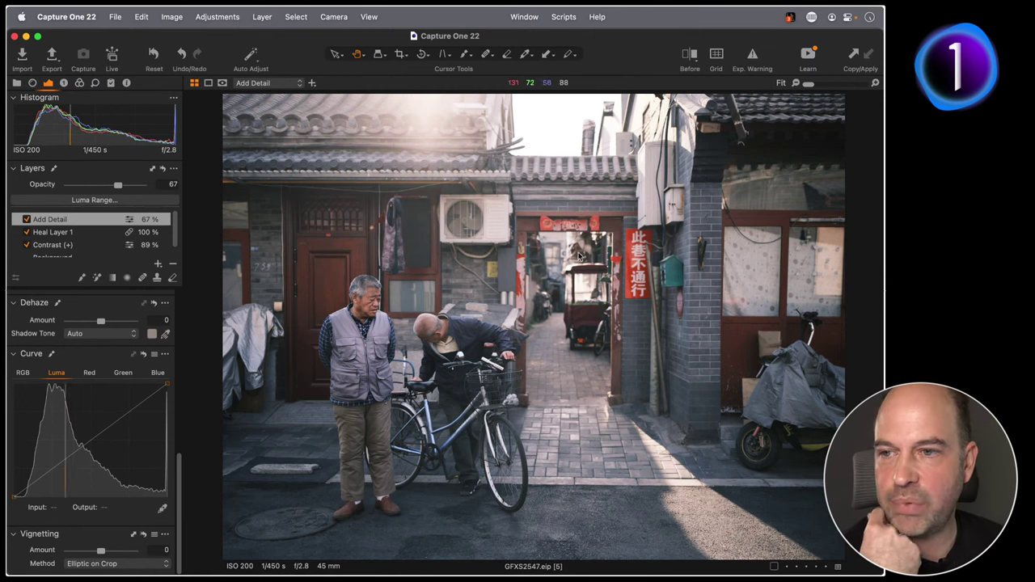
{"action": "left_click", "coordinate": [582, 299]}
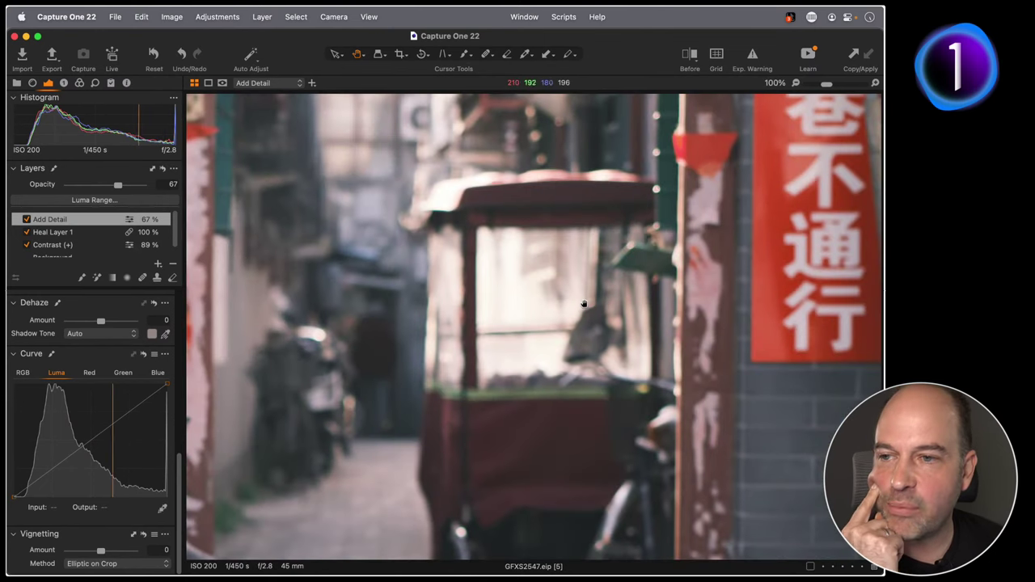
{"action": "left_click", "coordinate": [521, 295]}
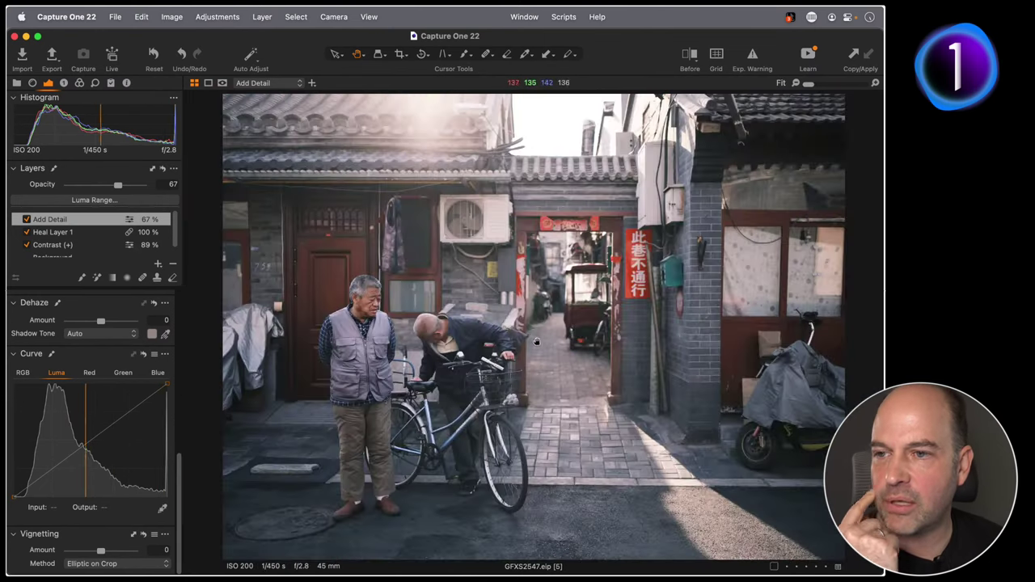
{"action": "left_click", "coordinate": [64, 82]}
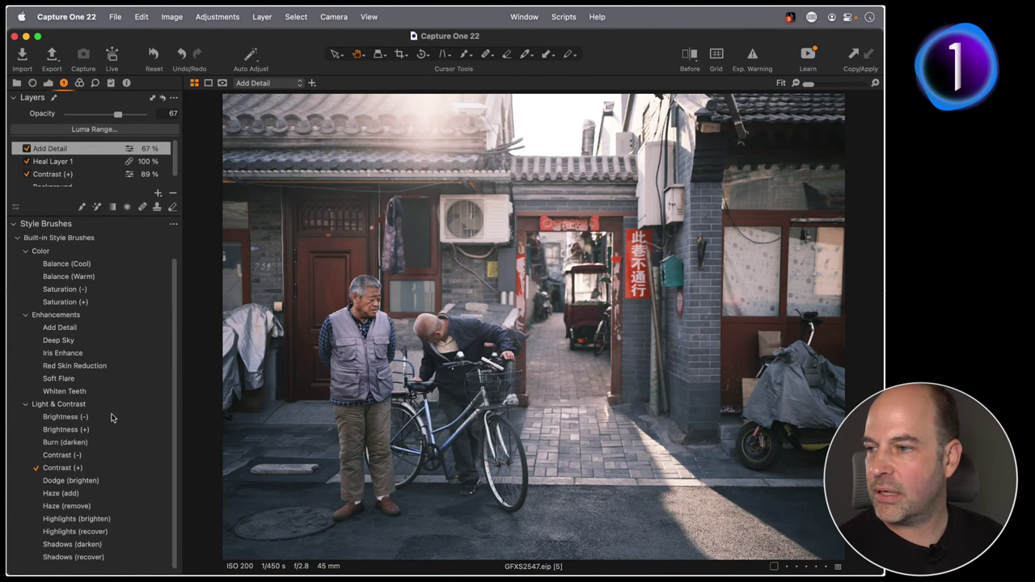
Paint a Burn (darken) style brush at size 890 over the bright alley.
{"action": "left_click", "coordinate": [68, 445]}
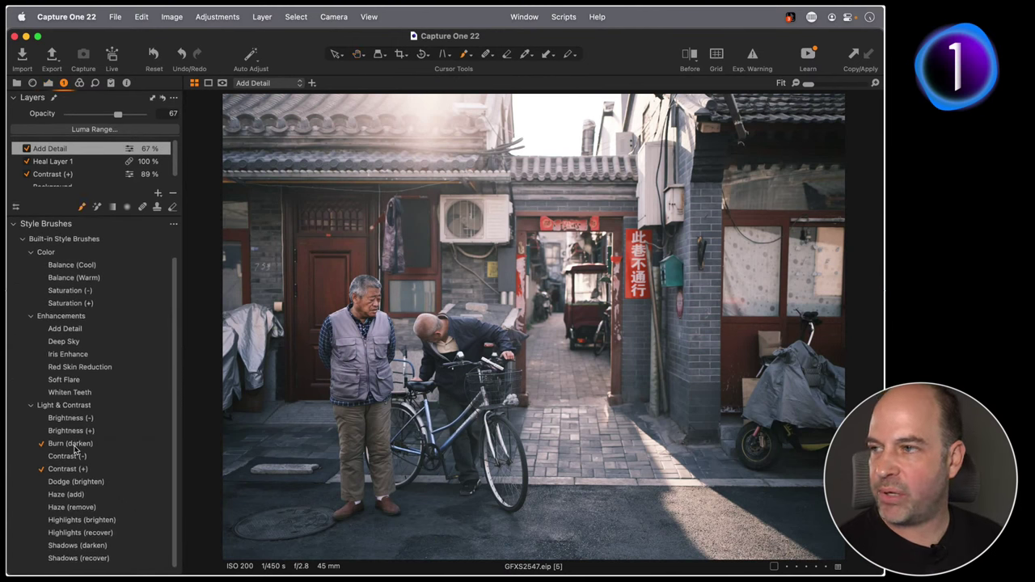
{"action": "left_click", "coordinate": [78, 469]}
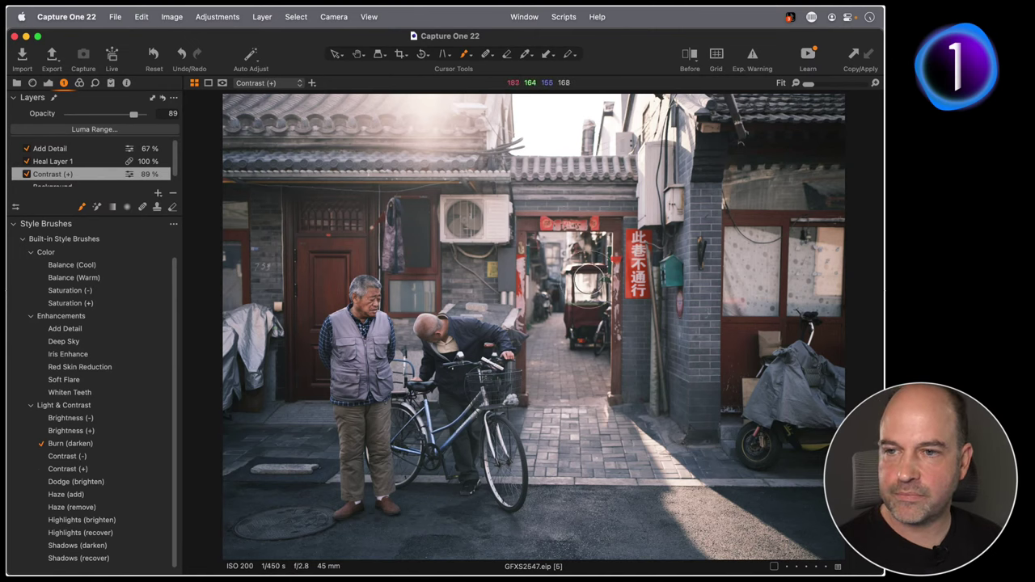
{"action": "right_click", "coordinate": [560, 314]}
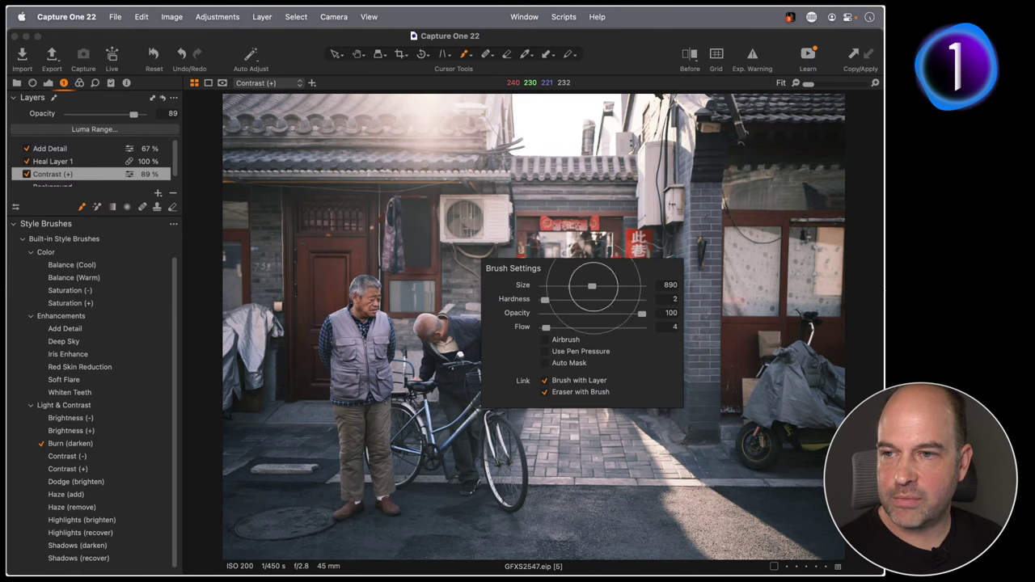
{"action": "mouse_move", "coordinate": [589, 275]}
{"action": "left_mouse_down"}
{"action": "mouse_move", "coordinate": [588, 324]}
{"action": "mouse_move", "coordinate": [595, 289]}
{"action": "mouse_move", "coordinate": [549, 289]}
{"action": "mouse_move", "coordinate": [596, 292]}
{"action": "mouse_move", "coordinate": [584, 277]}
{"action": "mouse_move", "coordinate": [572, 295]}
{"action": "mouse_move", "coordinate": [585, 319]}
{"action": "mouse_move", "coordinate": [584, 281]}
{"action": "mouse_move", "coordinate": [568, 273]}
{"action": "mouse_move", "coordinate": [559, 242]}
{"action": "mouse_move", "coordinate": [550, 246]}
{"action": "mouse_move", "coordinate": [543, 271]}
{"action": "mouse_move", "coordinate": [562, 247]}
{"action": "mouse_move", "coordinate": [556, 256]}
{"action": "mouse_move", "coordinate": [590, 300]}
{"action": "left_mouse_up"}
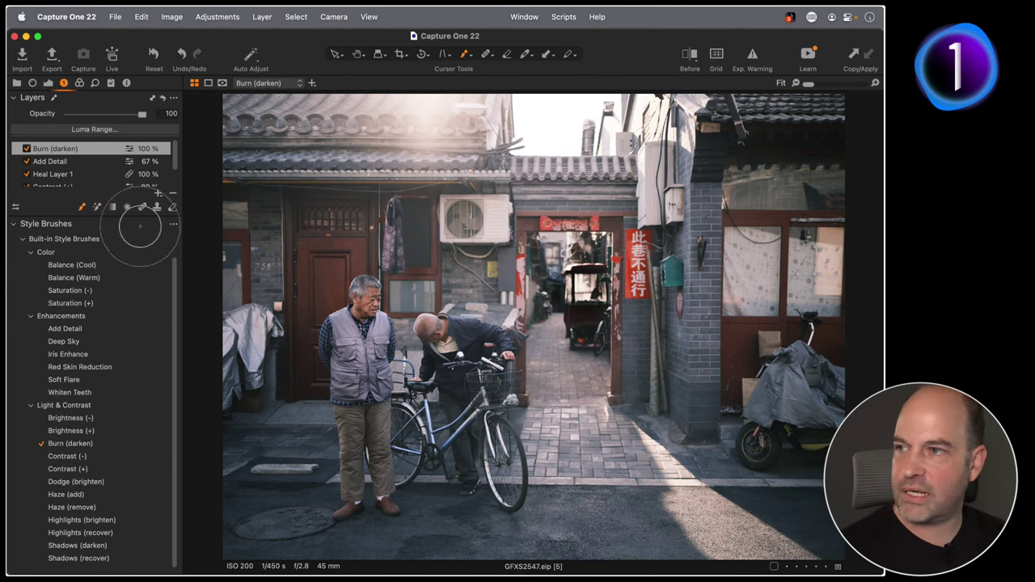
Toggle the Burn layer off and on several times to compare its effect.
{"action": "left_click", "coordinate": [27, 149]}
{"action": "left_click", "coordinate": [27, 149]}
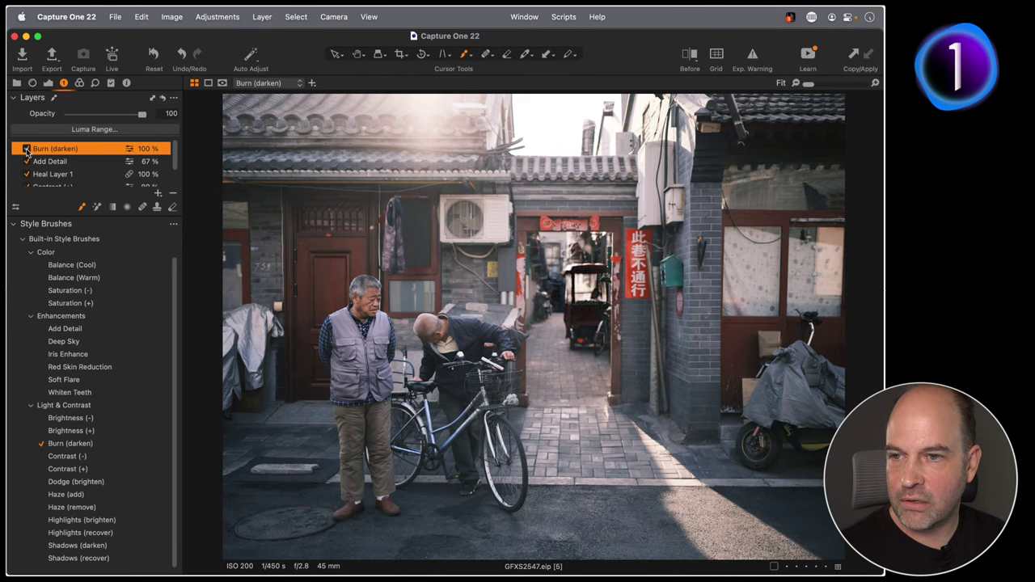
{"action": "left_click", "coordinate": [27, 149]}
{"action": "left_click", "coordinate": [26, 148]}
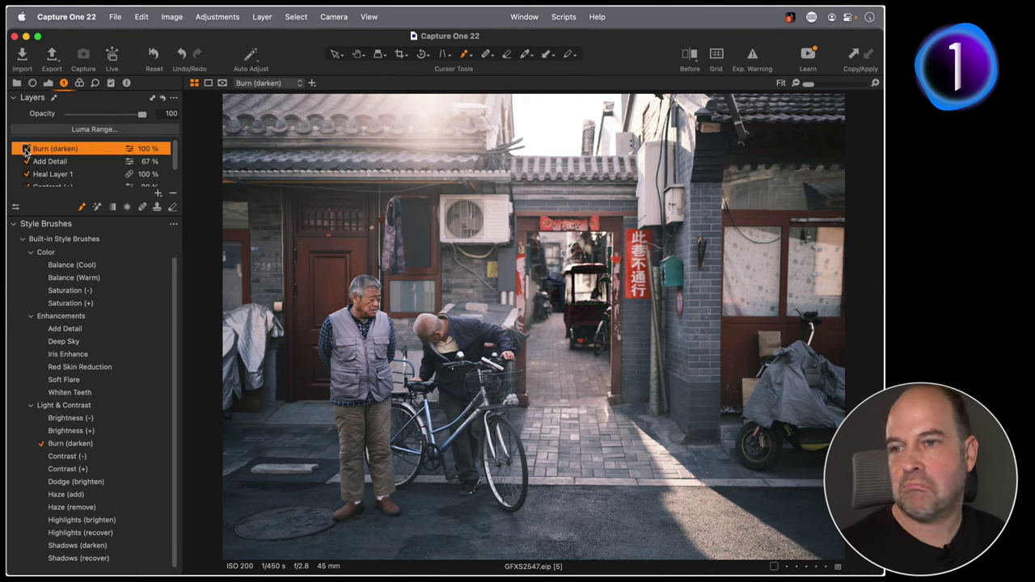
{"action": "left_click", "coordinate": [27, 149]}
{"action": "left_click", "coordinate": [27, 149]}
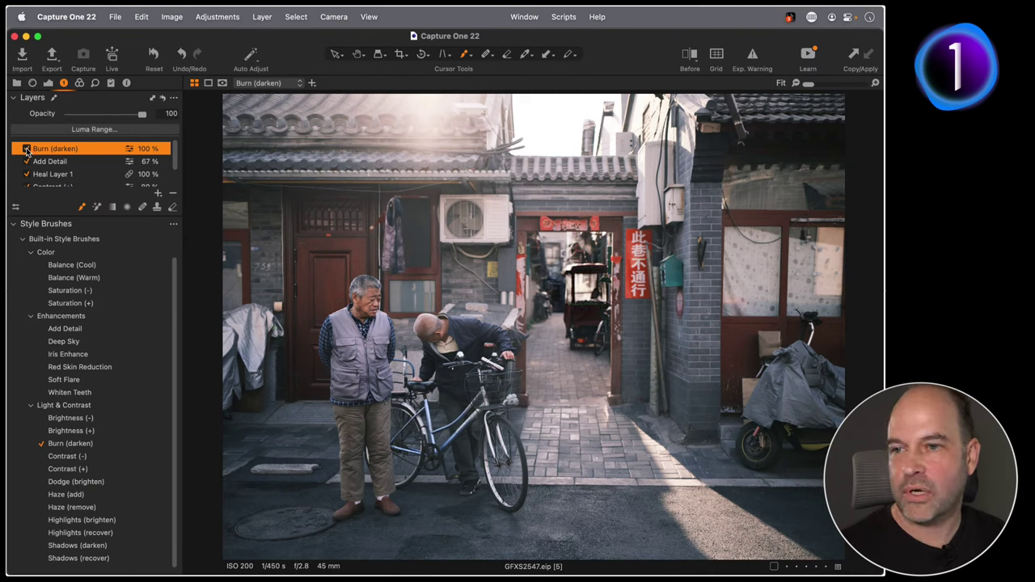
{"action": "key", "text": "m"}
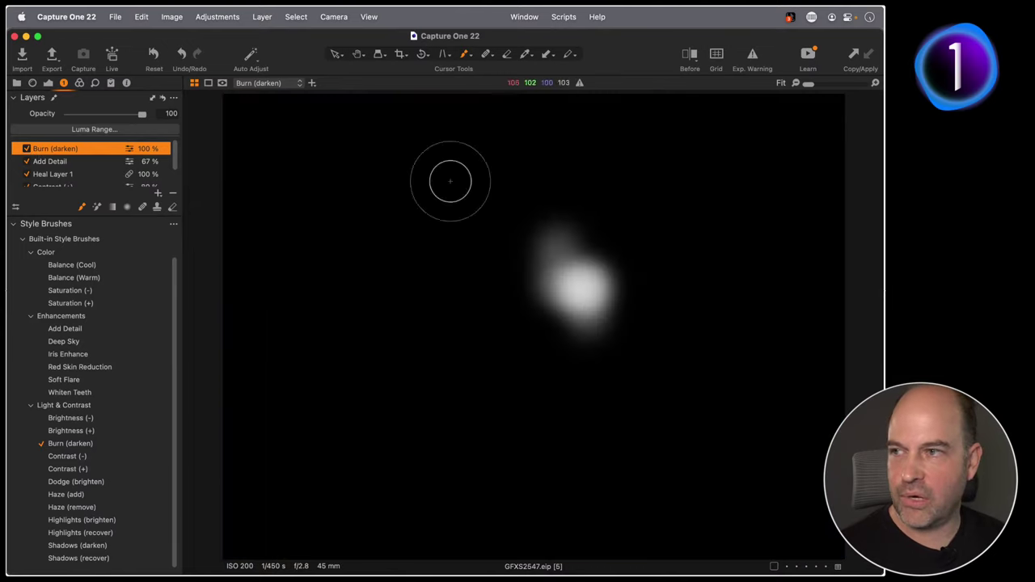
{"action": "left_click", "coordinate": [99, 132]}
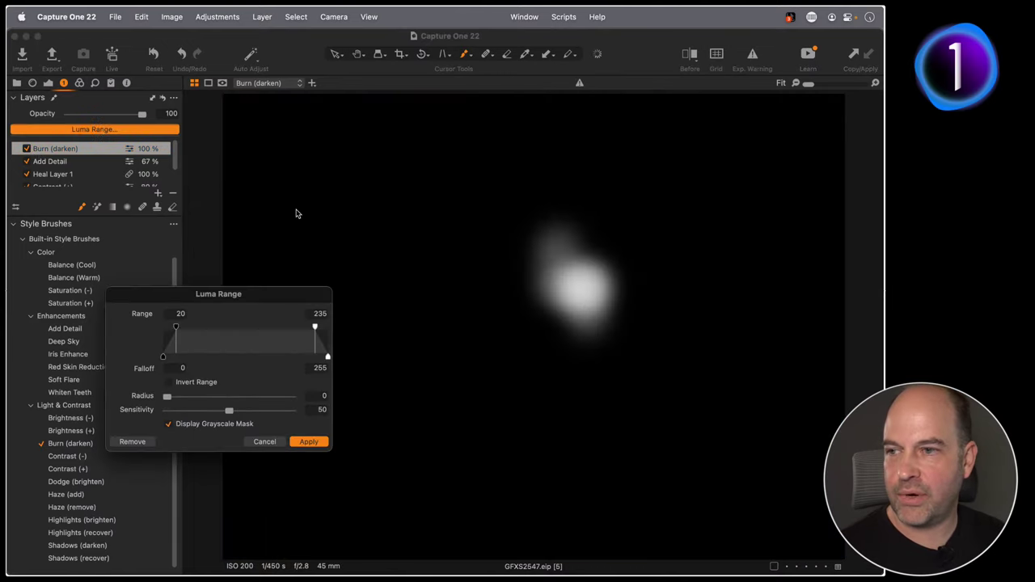
{"action": "left_click_drag", "start_coordinate": [272, 291], "coordinate": [370, 258]}
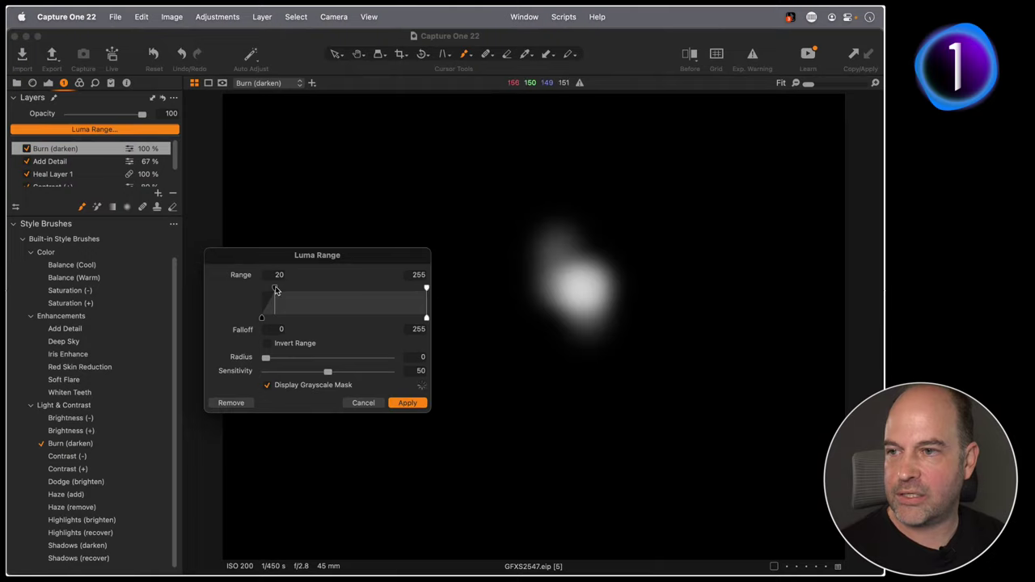
{"action": "left_click_drag", "start_coordinate": [275, 288], "coordinate": [386, 289]}
{"action": "left_click_drag", "start_coordinate": [274, 357], "coordinate": [340, 371]}
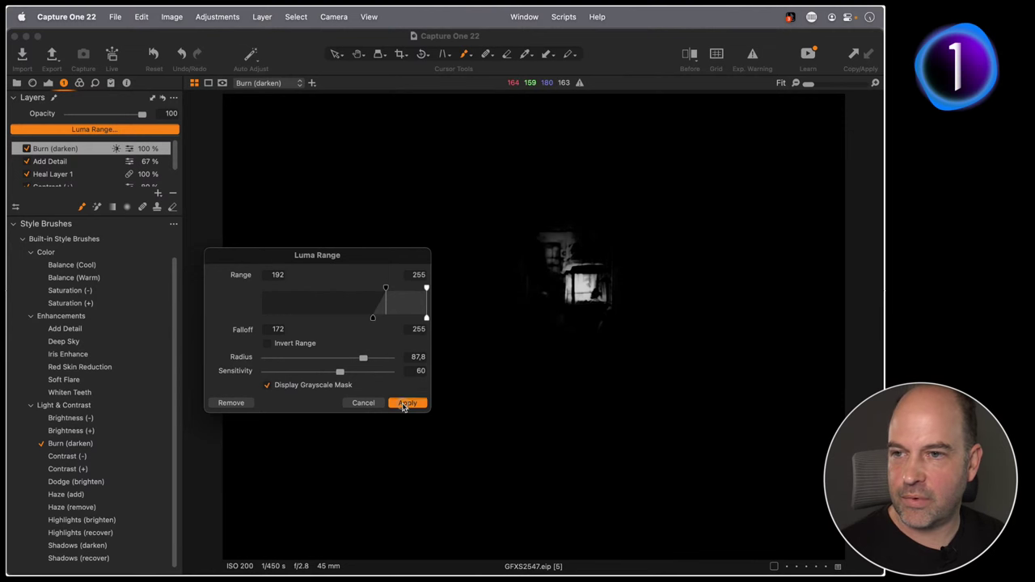
{"action": "left_click", "coordinate": [405, 402]}
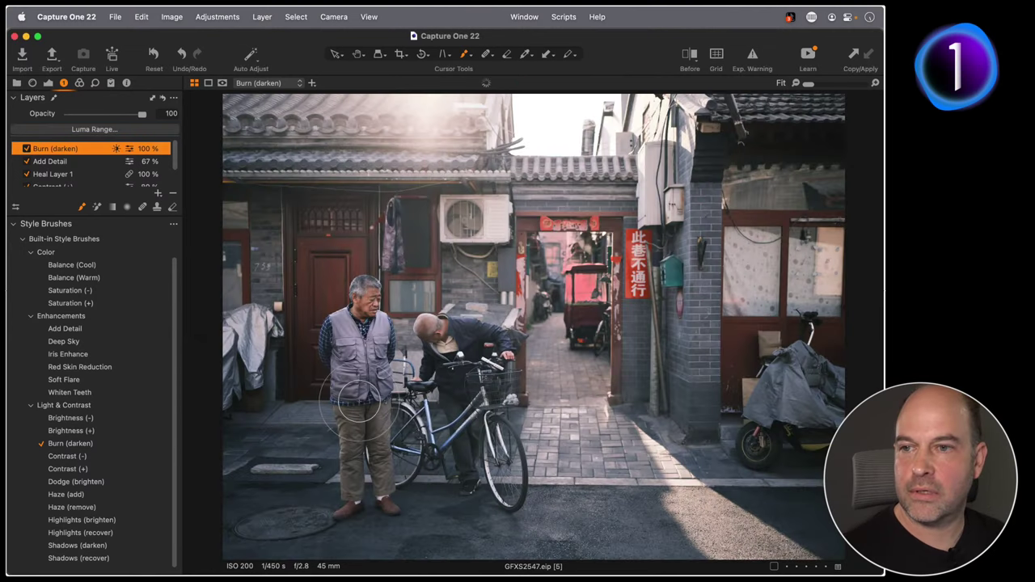
{"action": "left_click", "coordinate": [26, 149]}
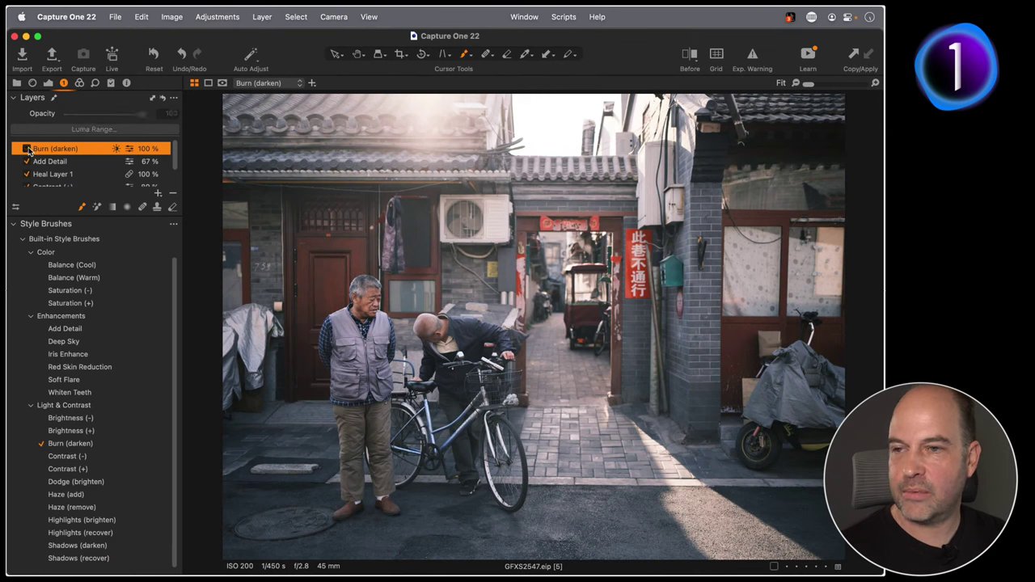
{"action": "left_click", "coordinate": [26, 149]}
{"action": "left_click", "coordinate": [26, 150]}
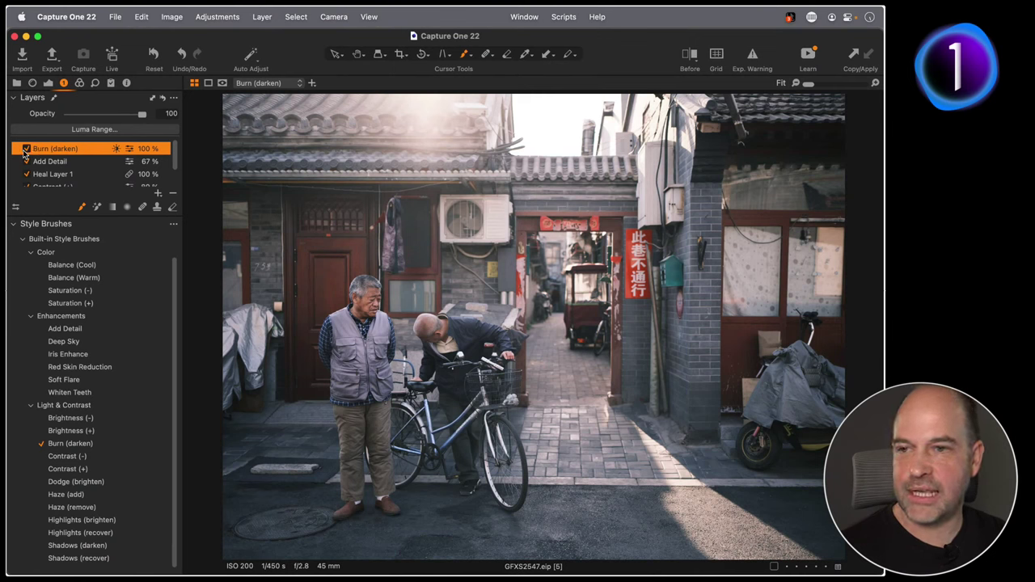
{"action": "left_click", "coordinate": [26, 150]}
{"action": "left_click", "coordinate": [25, 150]}
{"action": "left_click", "coordinate": [26, 150]}
{"action": "left_click", "coordinate": [26, 150]}
{"action": "left_click", "coordinate": [26, 150]}
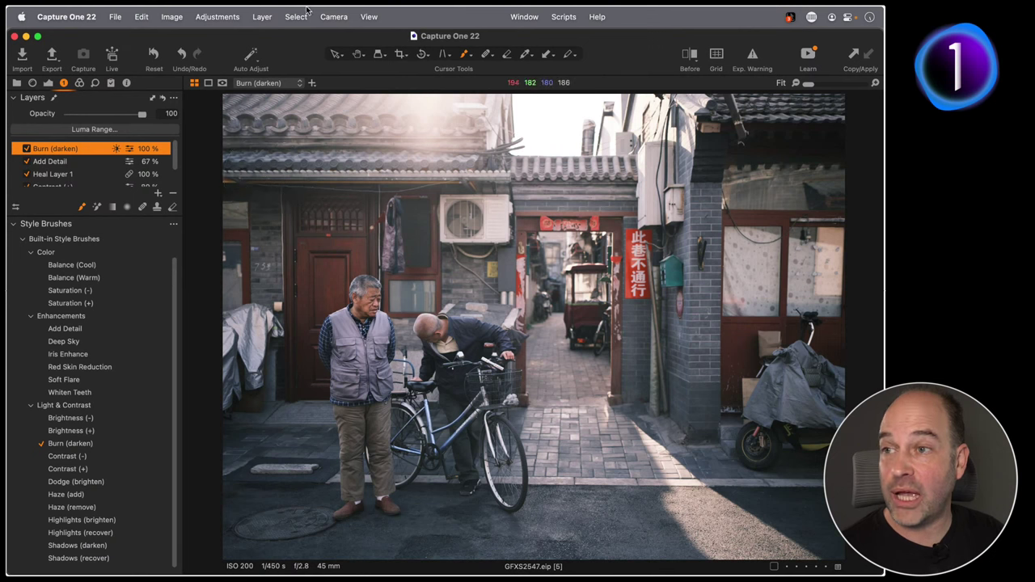
Hide the viewer's image info labels and put a proof margin around the photo.
{"action": "left_click", "coordinate": [379, 16]}
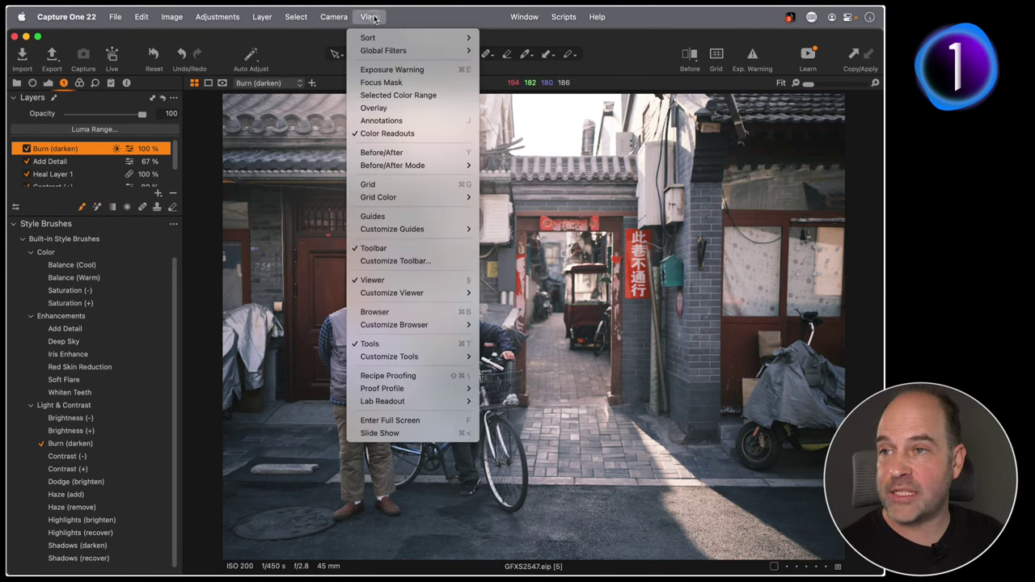
{"action": "mouse_move", "coordinate": [405, 393]}
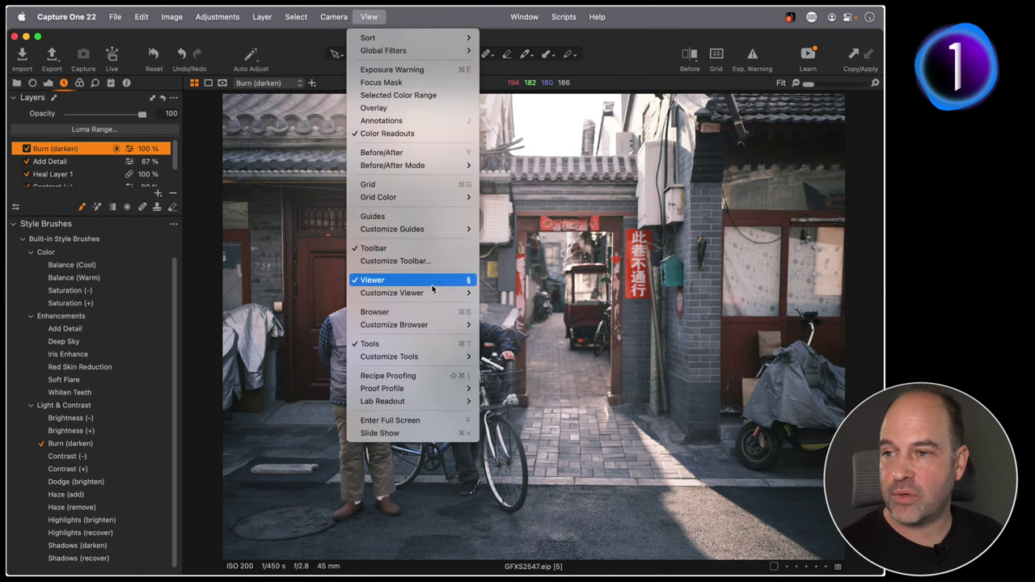
{"action": "mouse_move", "coordinate": [430, 293]}
{"action": "left_click", "coordinate": [518, 319]}
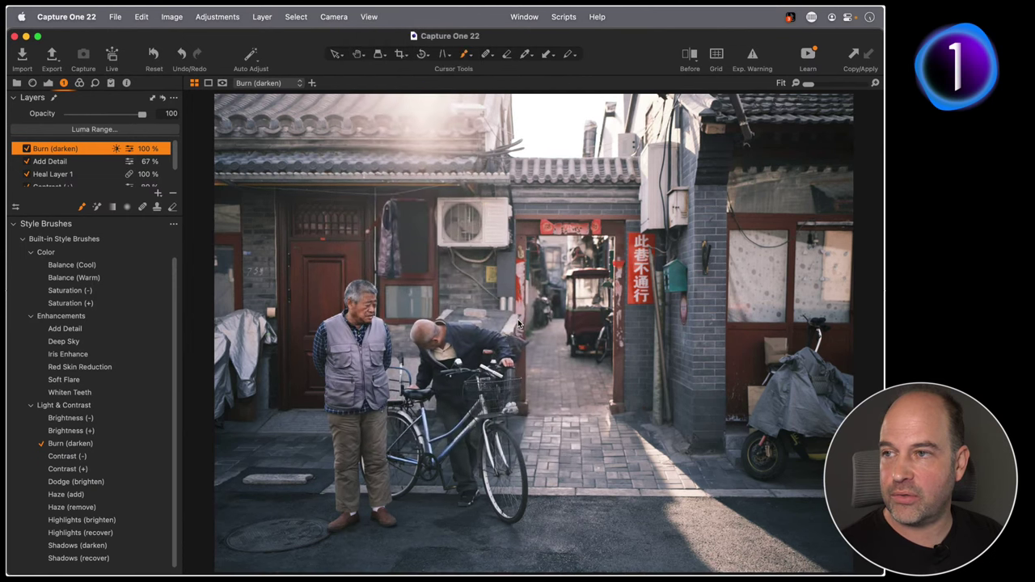
{"action": "left_click", "coordinate": [209, 83]}
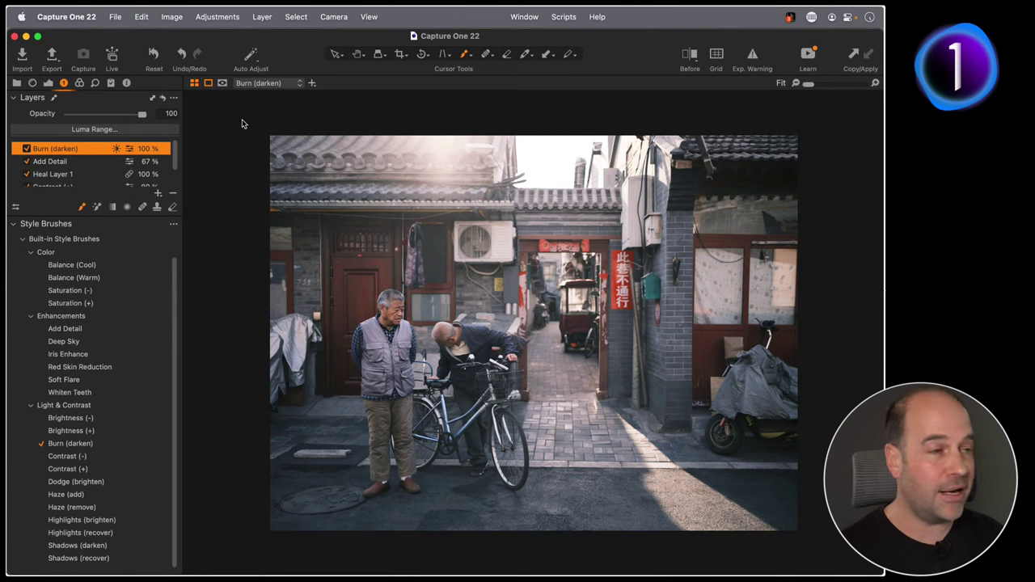
{"action": "left_click", "coordinate": [209, 84]}
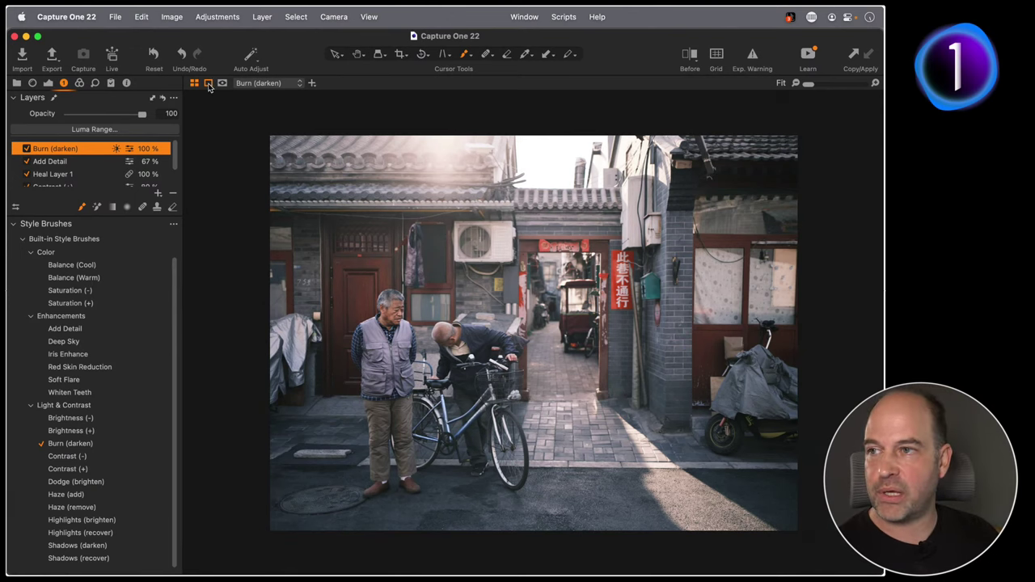
{"action": "left_click", "coordinate": [209, 83]}
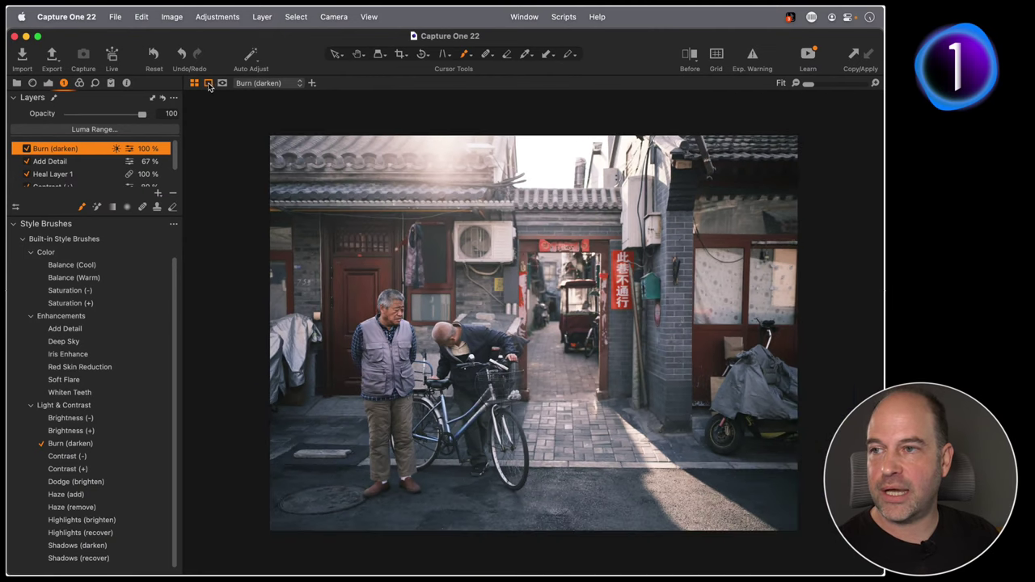
Set the viewer background colour to White.
{"action": "right_click", "coordinate": [219, 133]}
{"action": "left_click", "coordinate": [227, 161]}
{"action": "right_click", "coordinate": [228, 140]}
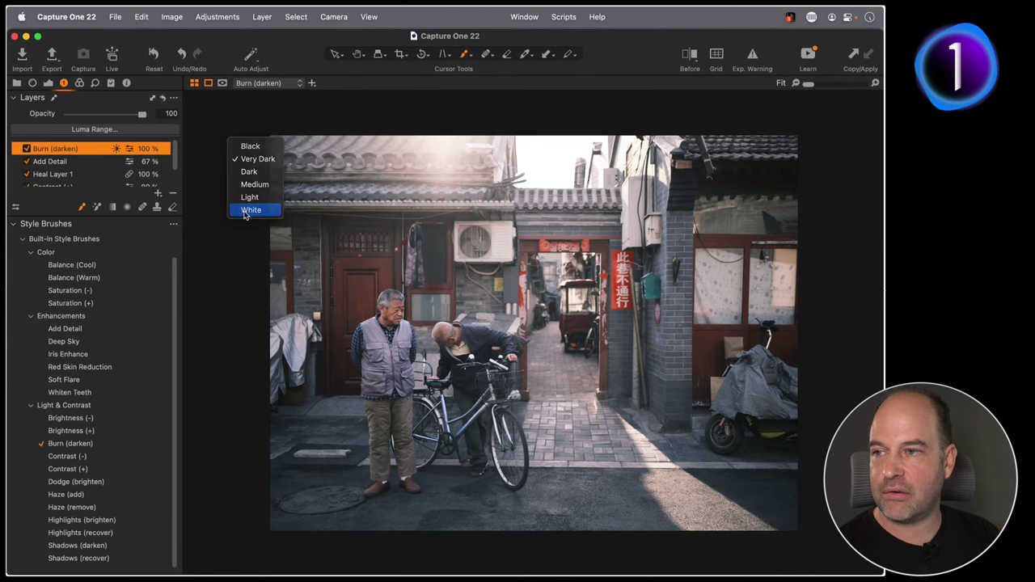
{"action": "left_click", "coordinate": [247, 211]}
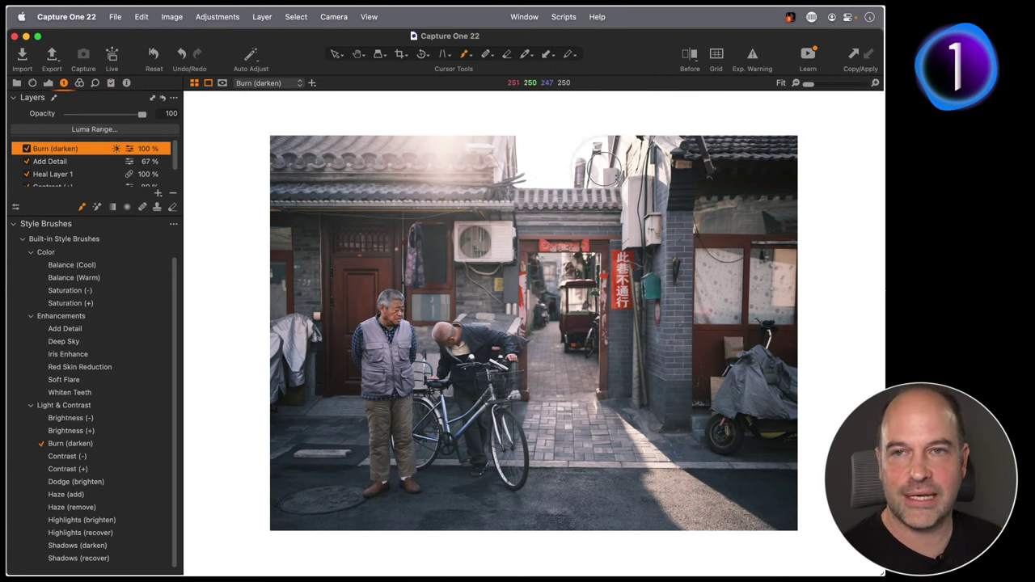
{"action": "key", "text": "super+t"}
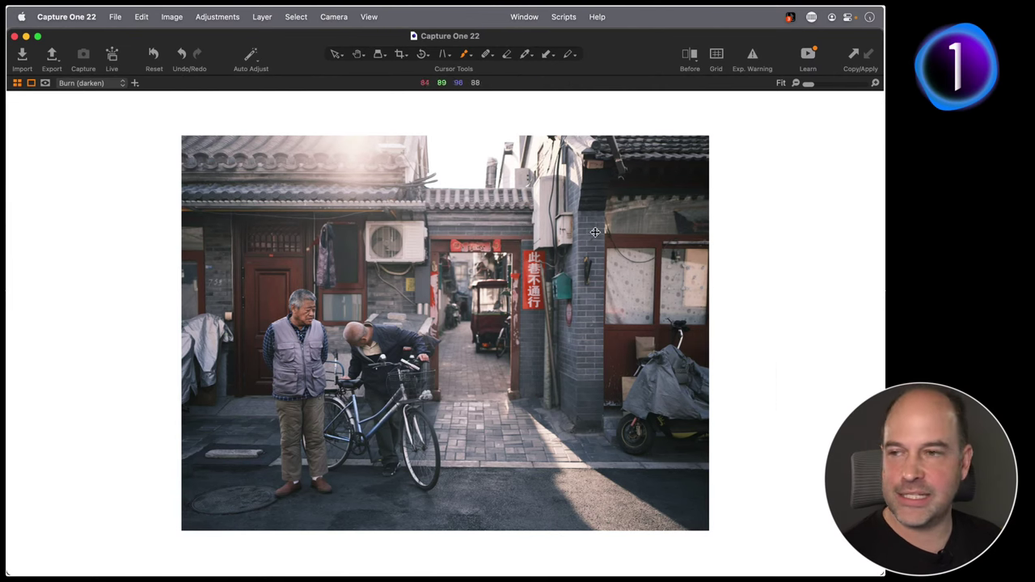
{"action": "key", "text": "super+t"}
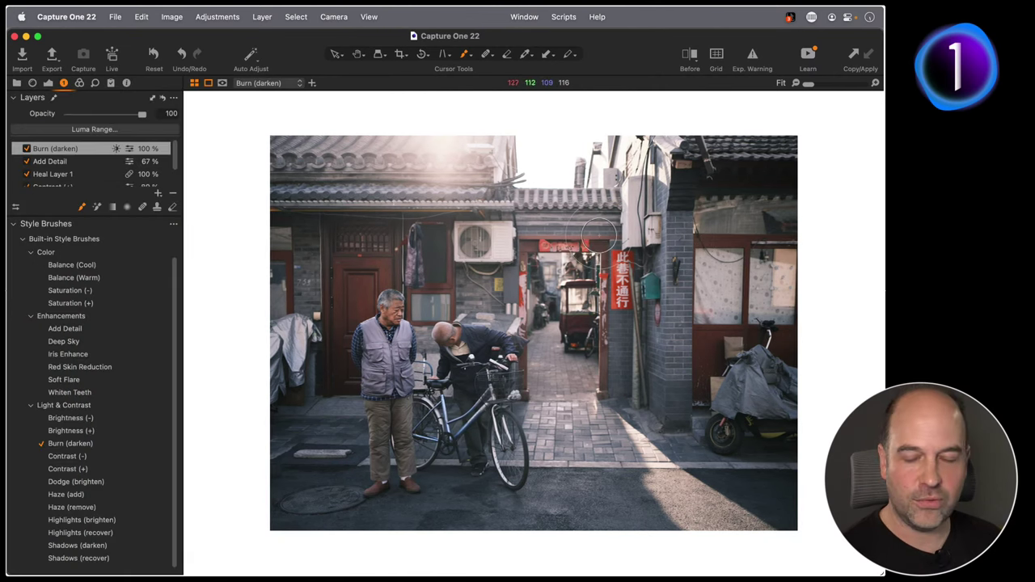
{"action": "key", "text": "ctrl+super+f"}
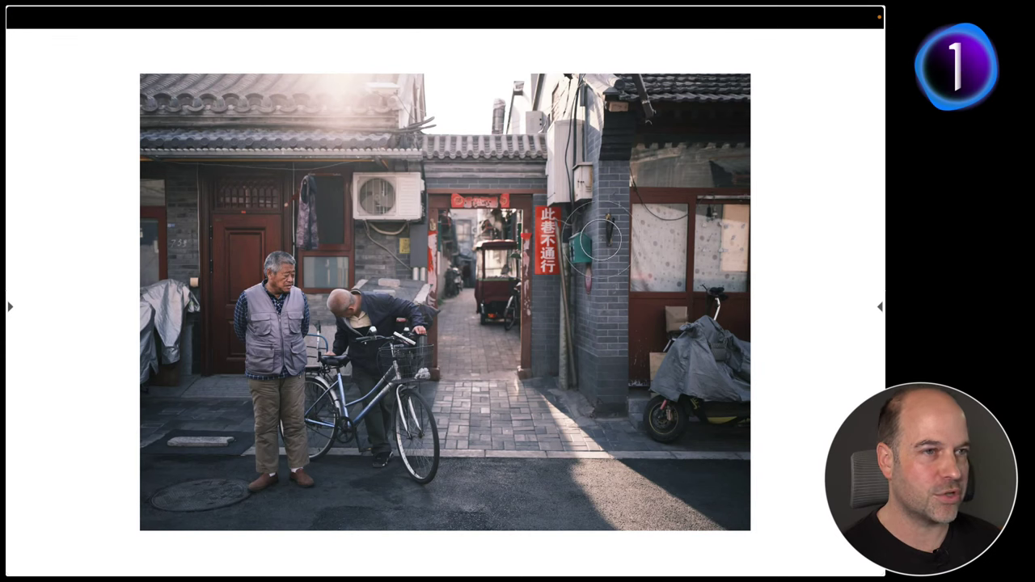
{"action": "mouse_move", "coordinate": [9, 309]}
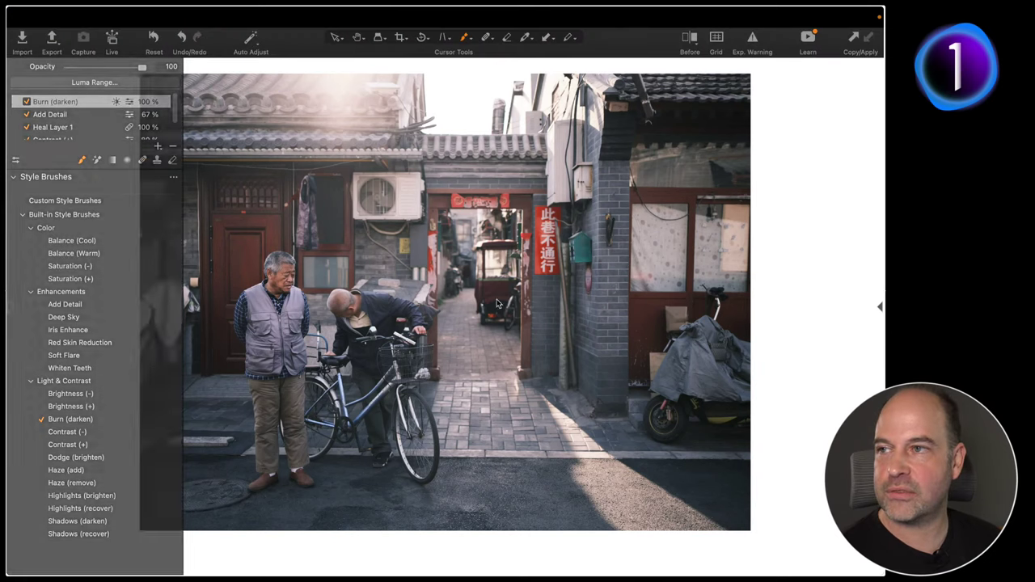
{"action": "key", "text": "ctrl+super+f"}
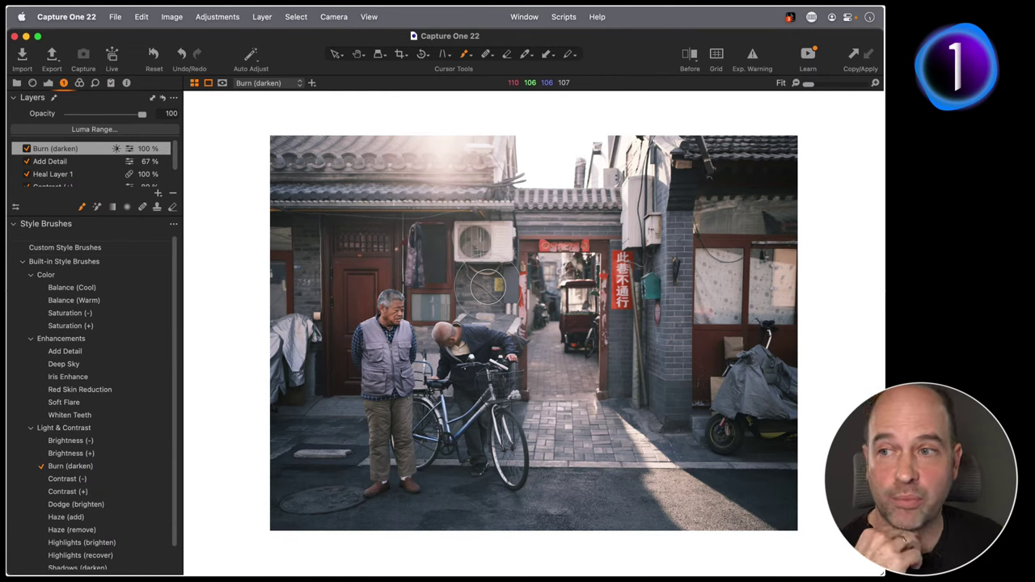
Switch to the Color tools, then view and close the About Capture One version info.
{"action": "left_click", "coordinate": [80, 84]}
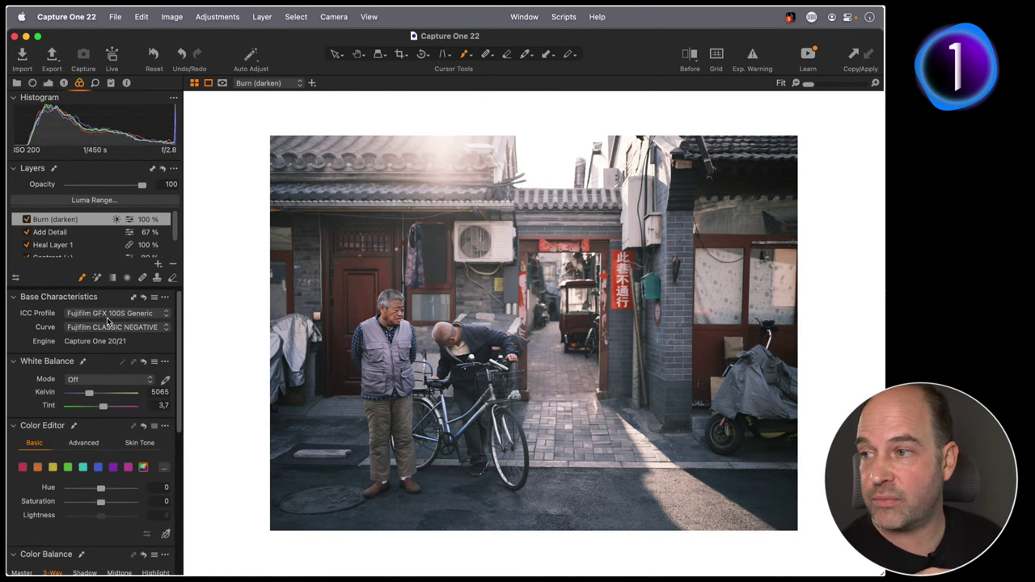
{"action": "left_click", "coordinate": [71, 16]}
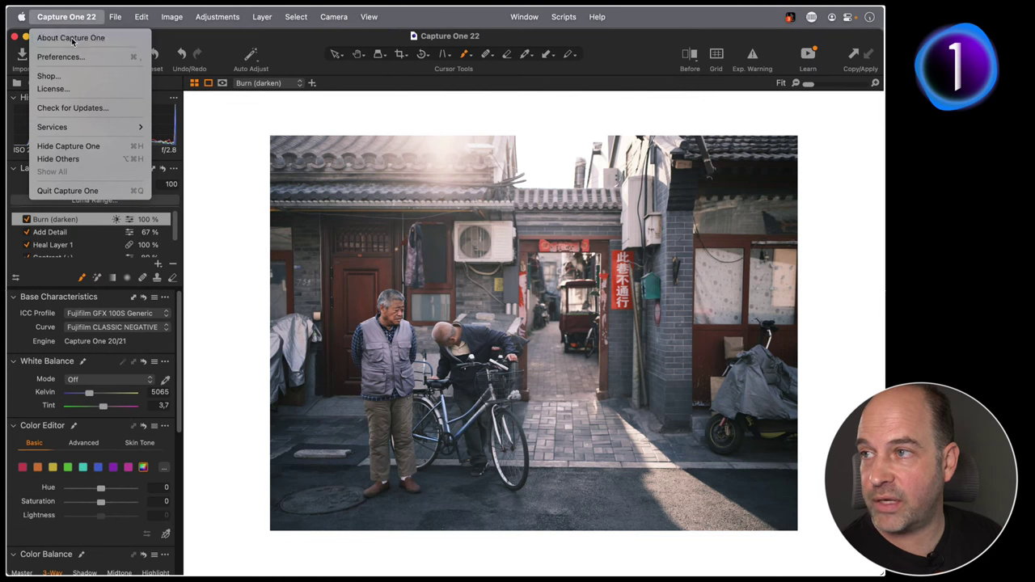
{"action": "left_click", "coordinate": [73, 37]}
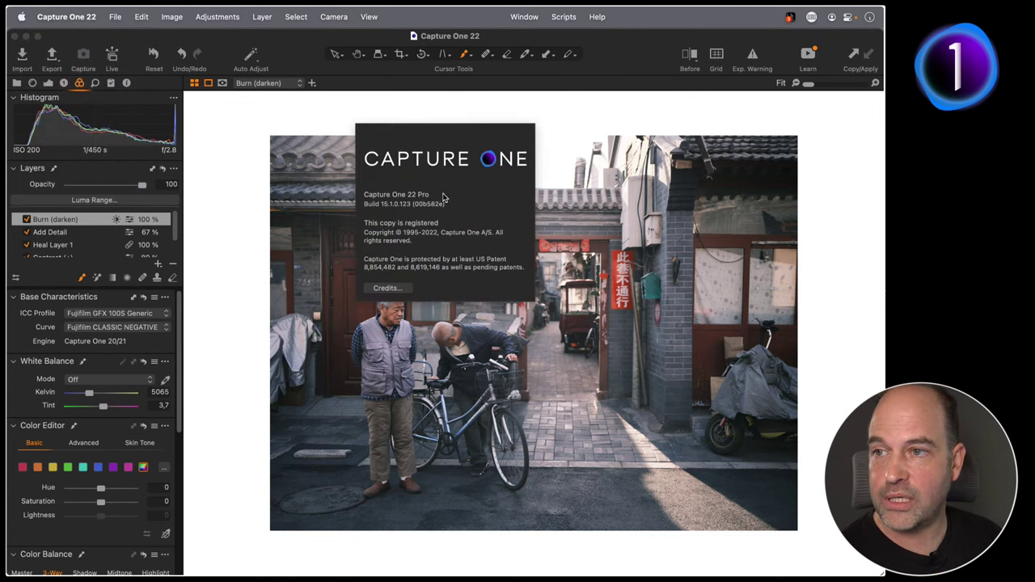
{"action": "left_click", "coordinate": [356, 54]}
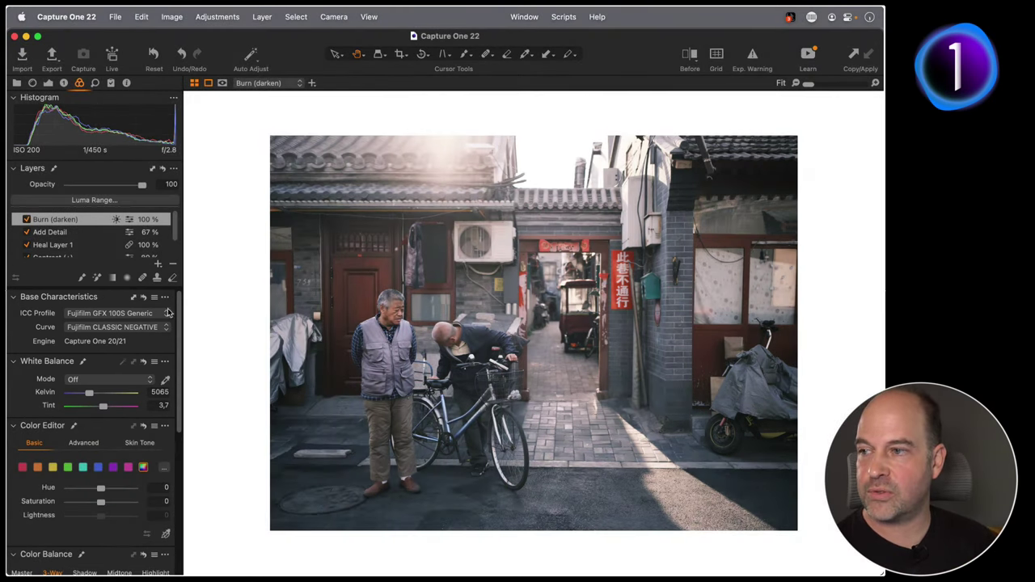
Open the Curve dropdown in Base Characteristics to list the available film curves.
{"action": "left_click", "coordinate": [133, 328]}
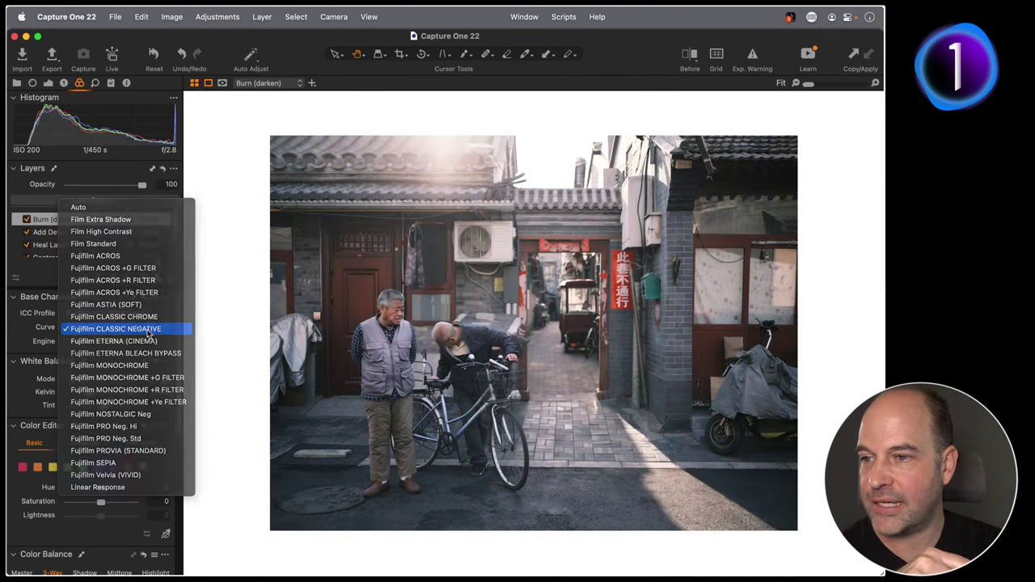
Choose Fujifilm CLASSIC NEGATIVE in the Curve list, keeping it as the photo's curve.
{"action": "left_click", "coordinate": [147, 330]}
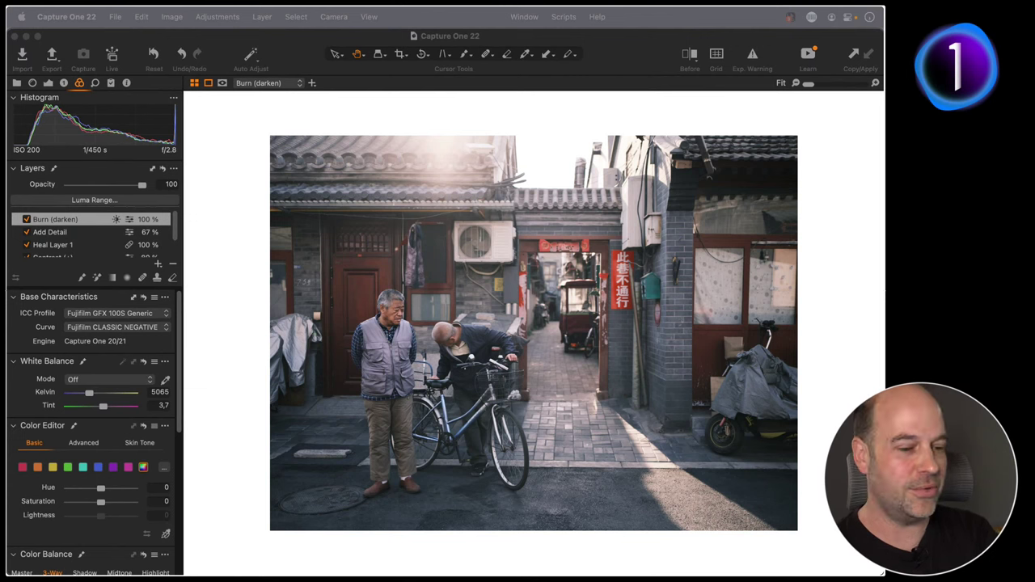
Add the black-and-white canal variant to the selection and view both images side by side.
{"action": "left_click", "coordinate": [389, 275]}
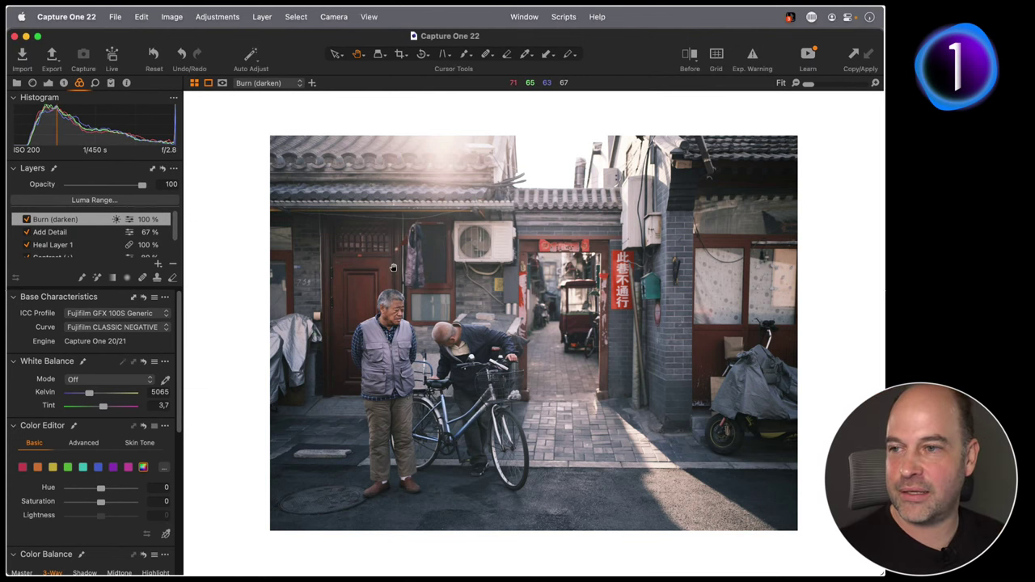
{"action": "key", "text": "alt+super+v"}
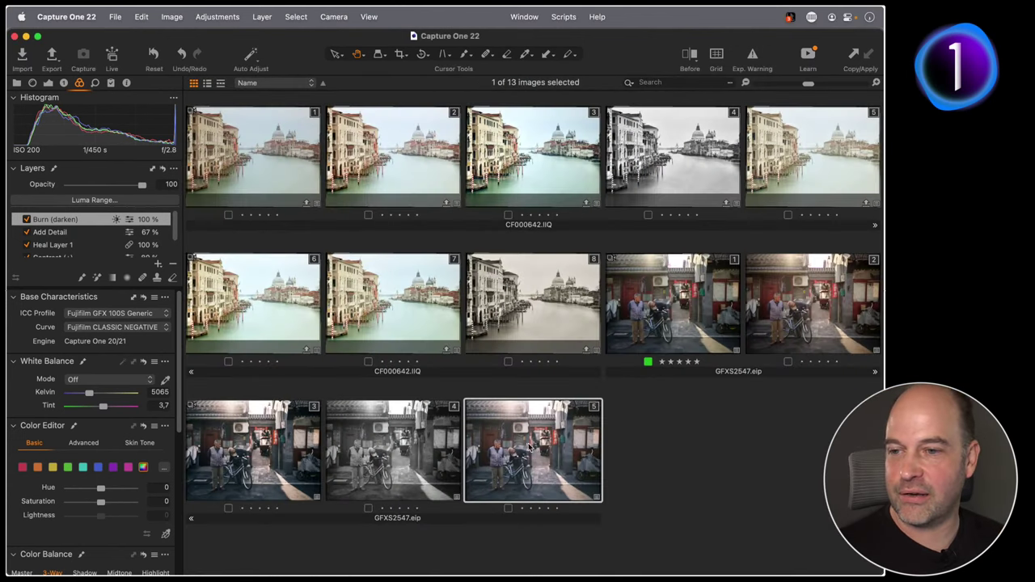
{"action": "key", "text": "alt+super+v"}
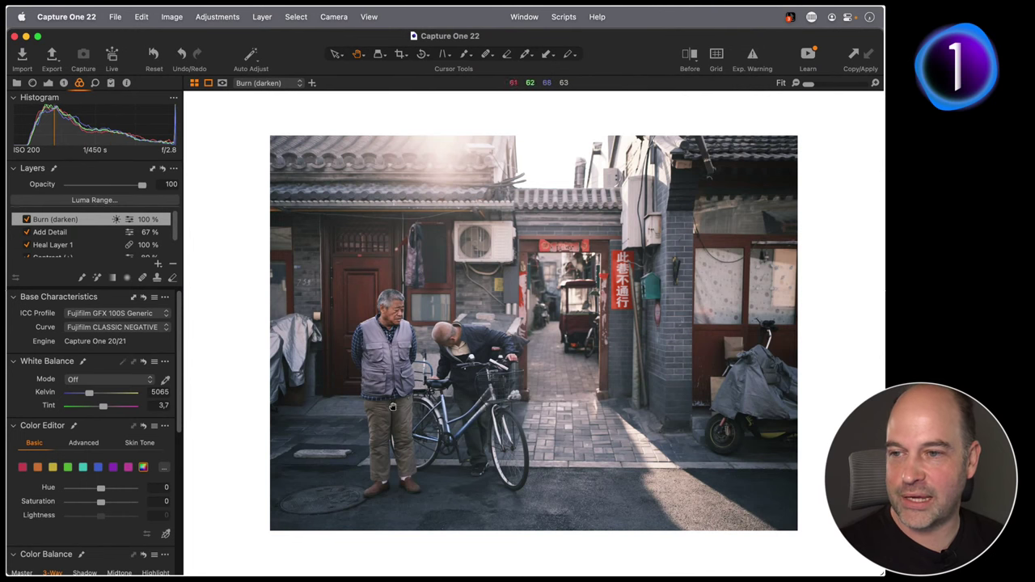
{"action": "key", "text": "alt+super+v"}
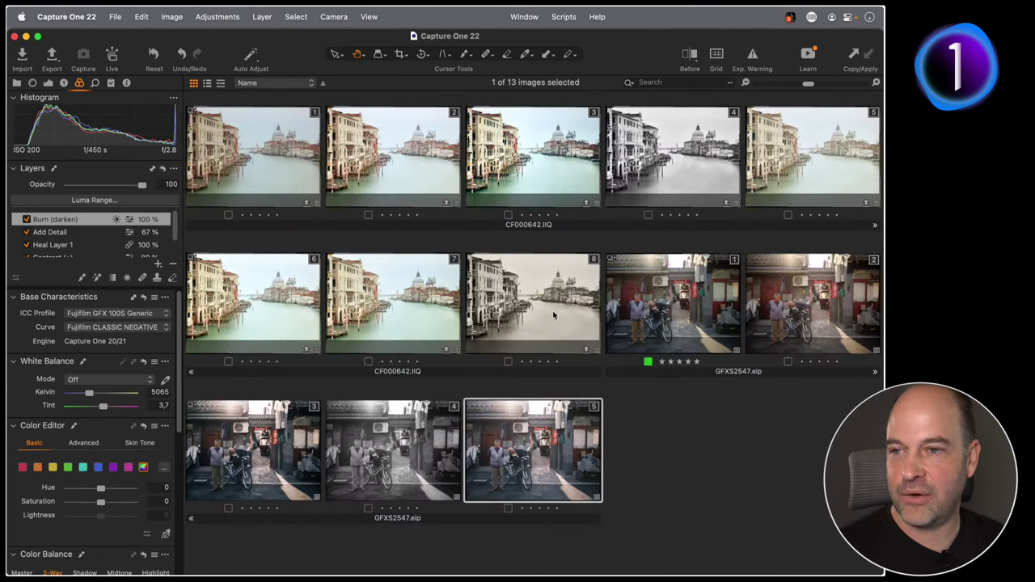
{"action": "left_click", "coordinate": [529, 310], "text": "super"}
{"action": "key", "text": "alt+super+v"}
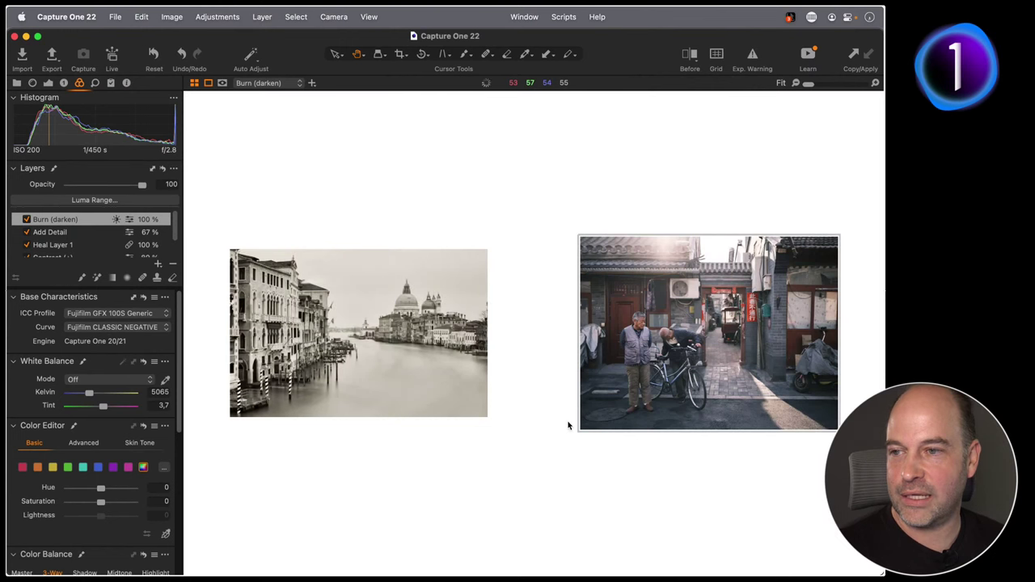
Hide the thumbnail strip and tools panel so both images fill the window, canal image active.
{"action": "key", "text": "super+shift+b"}
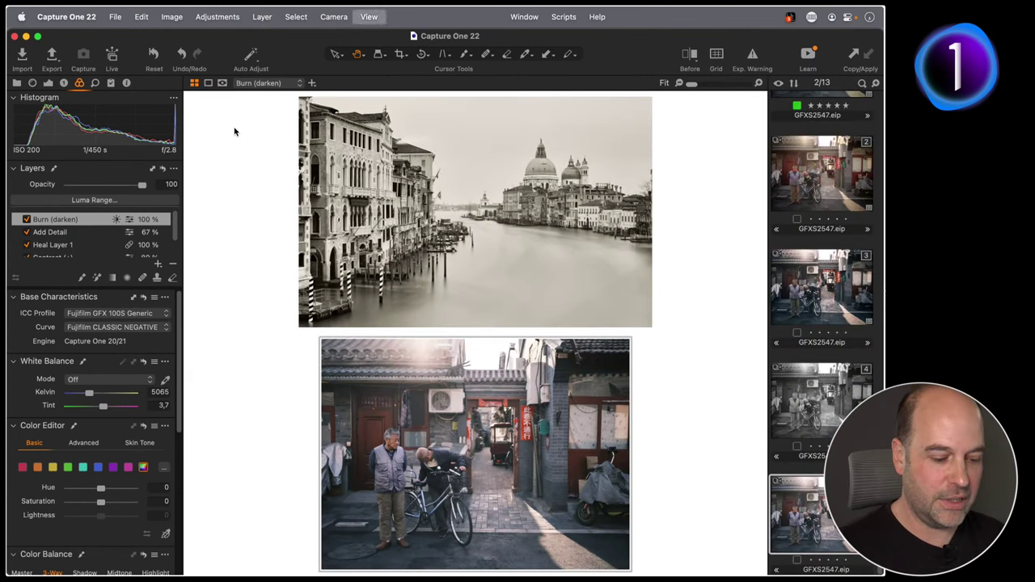
{"action": "key", "text": "super+t"}
{"action": "key", "text": "super+shift+b"}
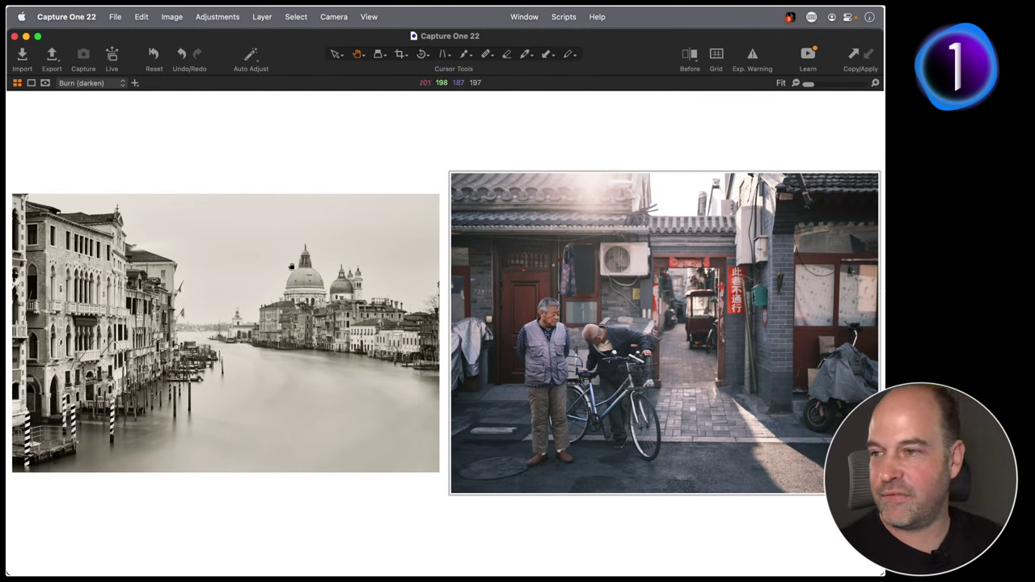
{"action": "left_click", "coordinate": [265, 376]}
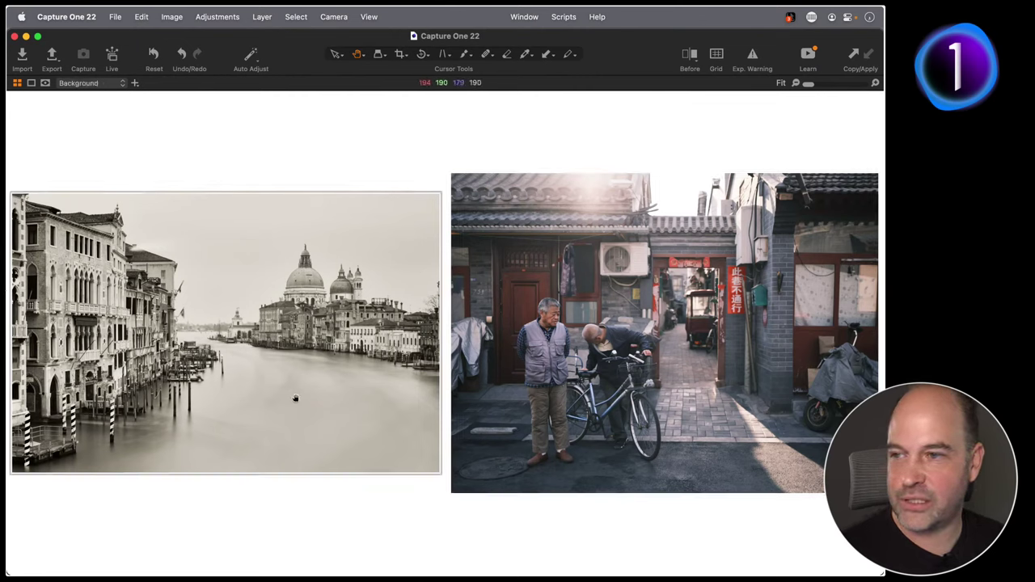